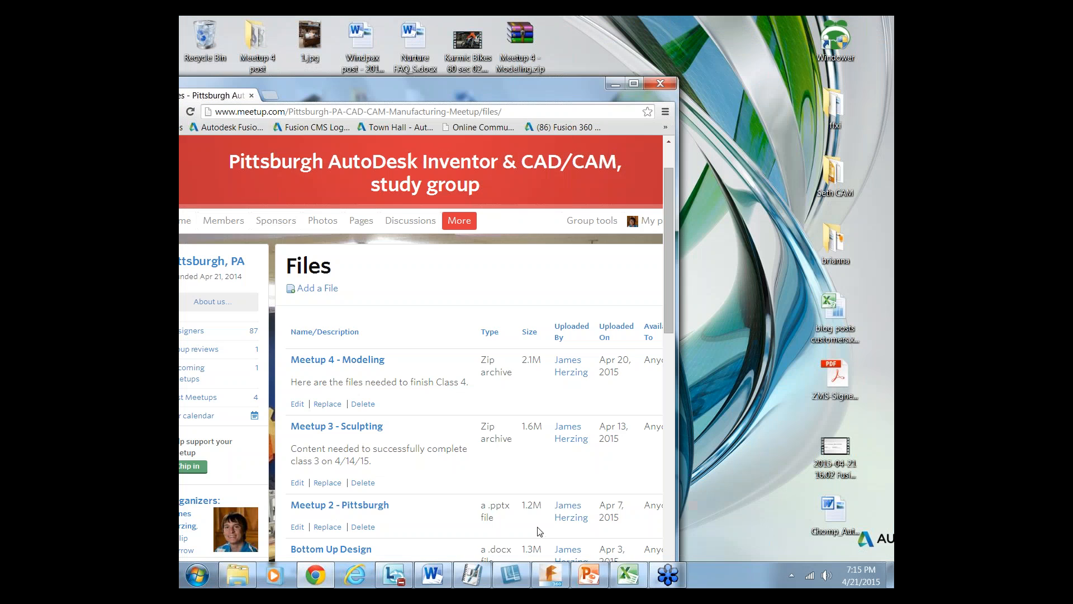
Minimize the browser showing the meetup files, switch to Autodesk Fusion 360 and maximize its window
click(617, 89)
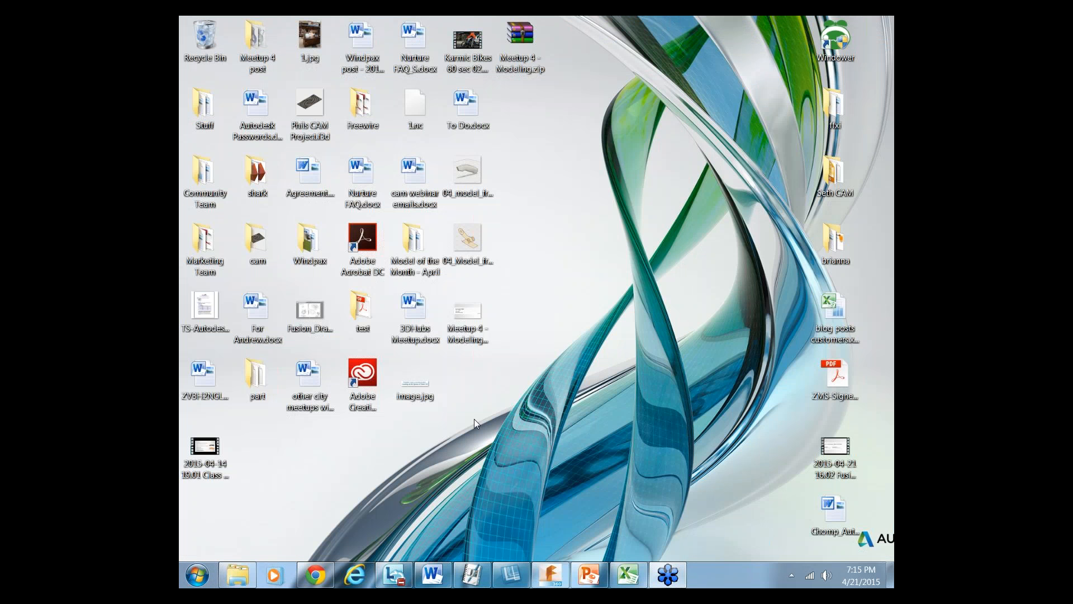
click(471, 175)
click(473, 241)
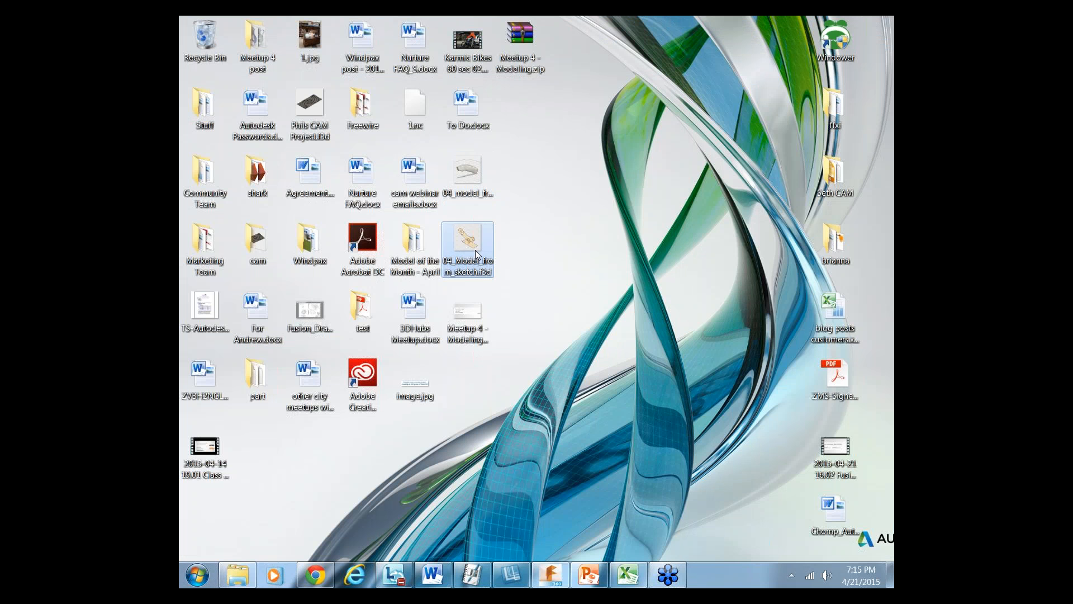
click(553, 575)
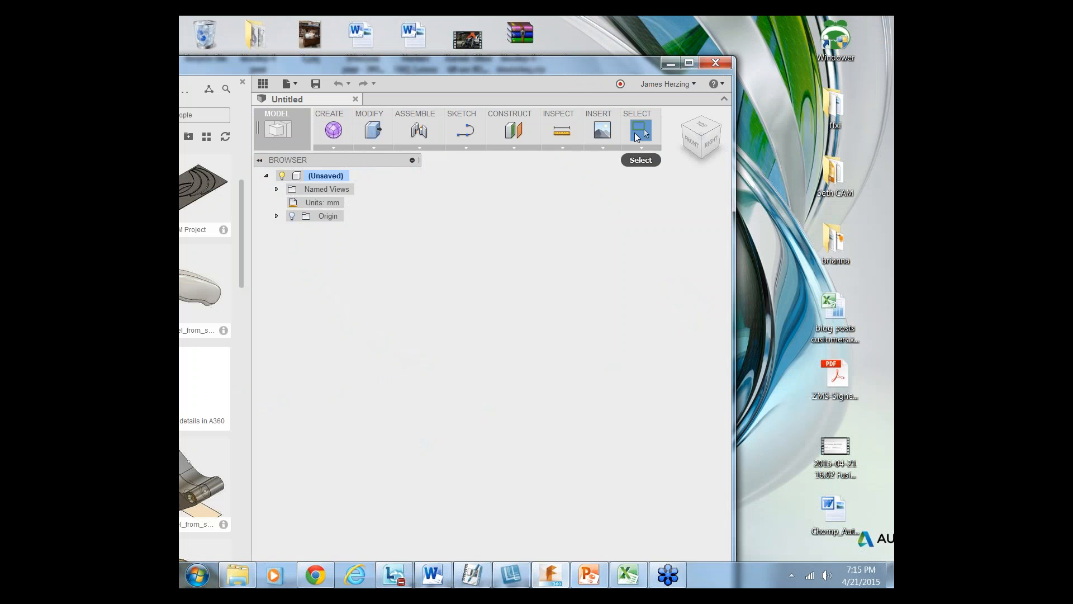
click(690, 62)
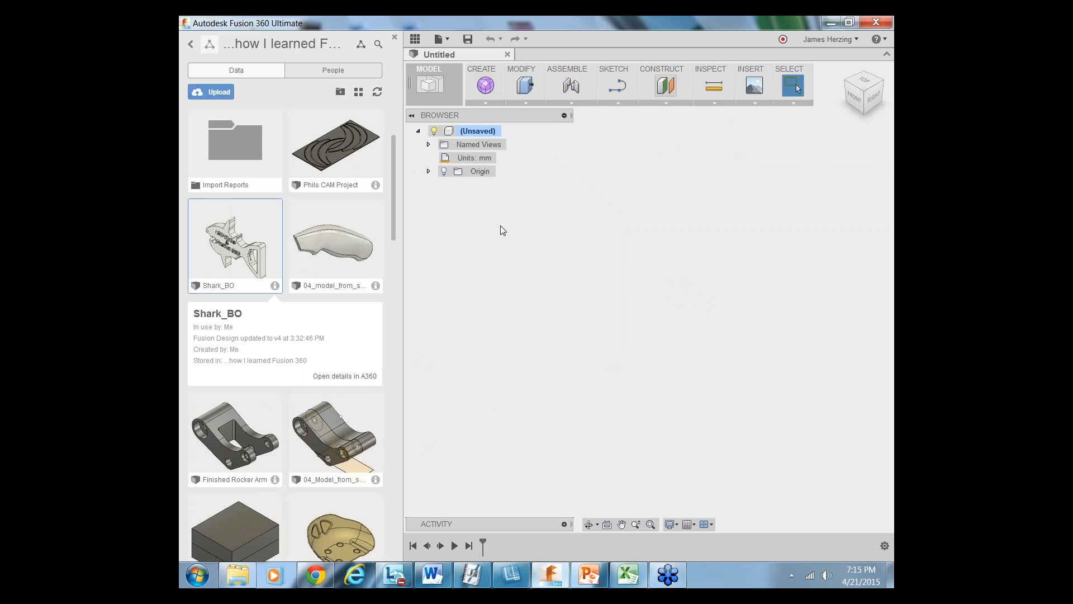
Leave the current project and open the account owner's own Fusion 360 Meetup project from the project list
click(191, 44)
scroll(289, 226, down, 1)
scroll(288, 225, down, 3)
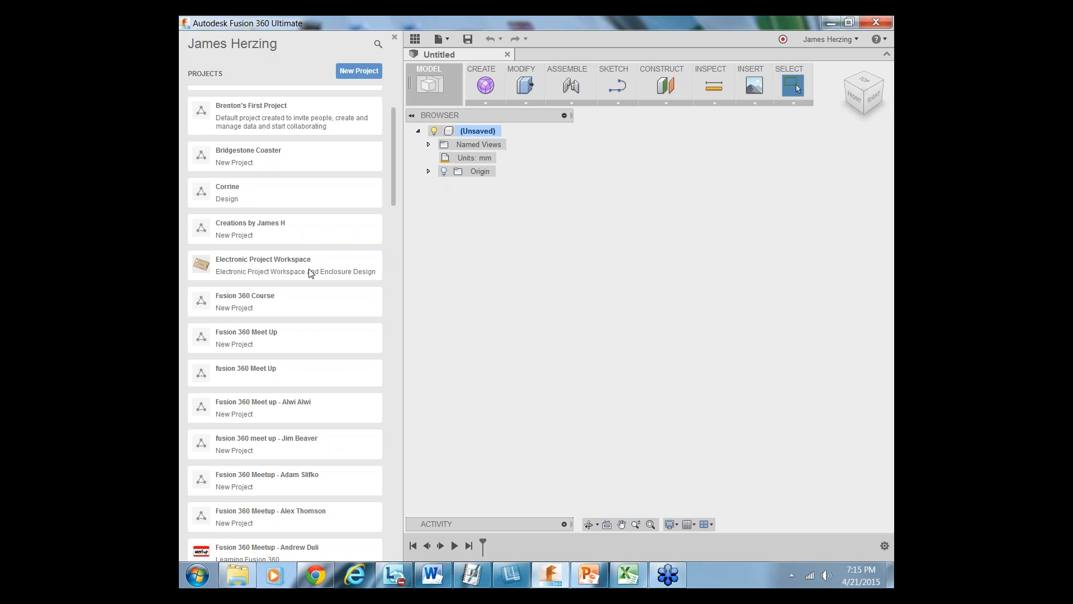
scroll(300, 339, down, 2)
scroll(302, 344, down, 2)
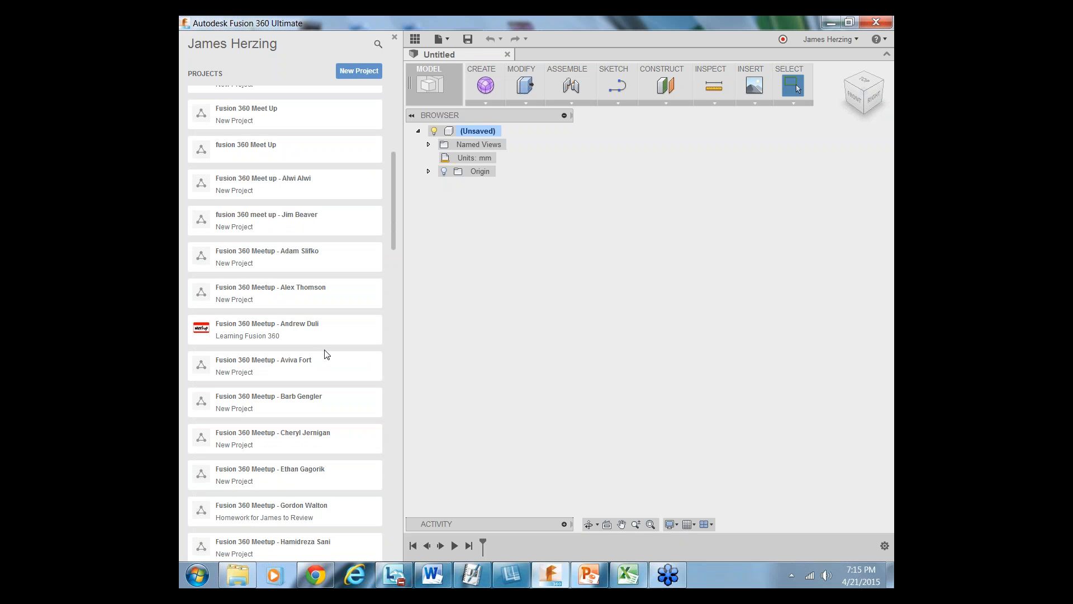
scroll(327, 353, down, 3)
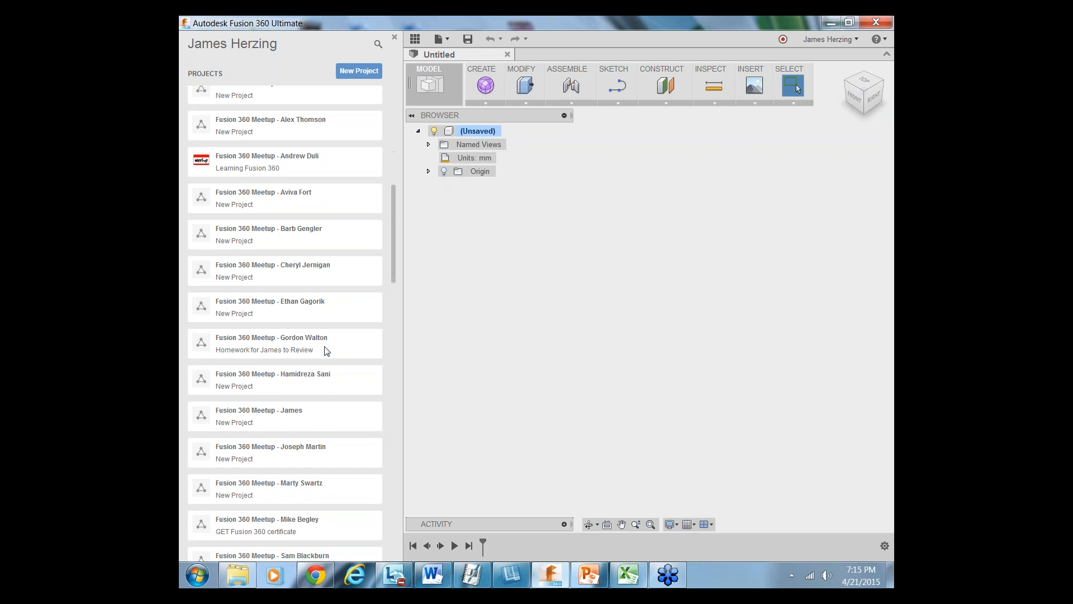
click(302, 416)
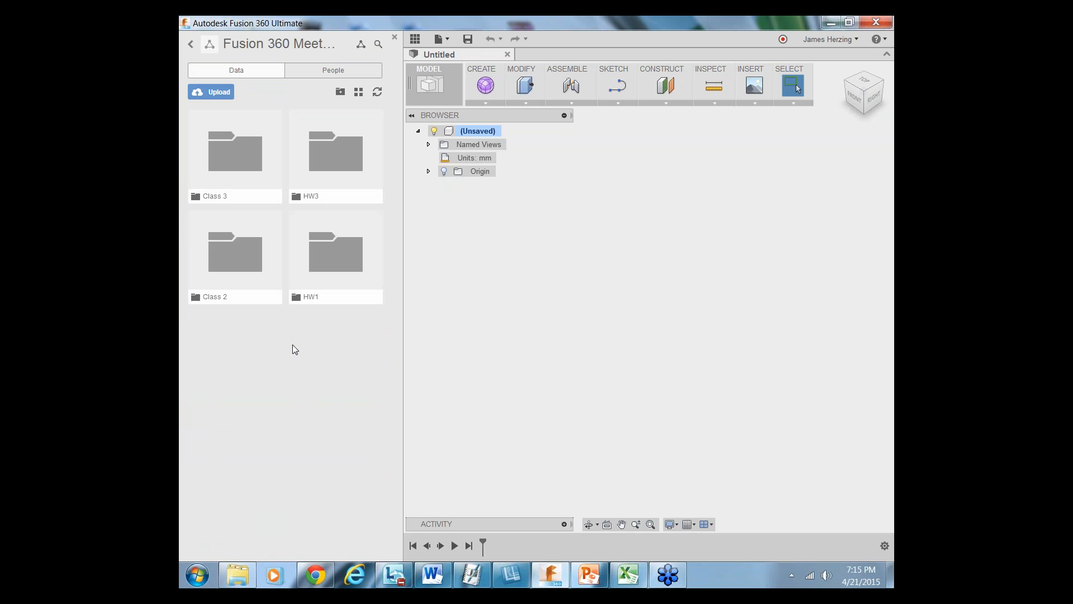
Create a folder named "Class 4" in the project and open it
click(341, 93)
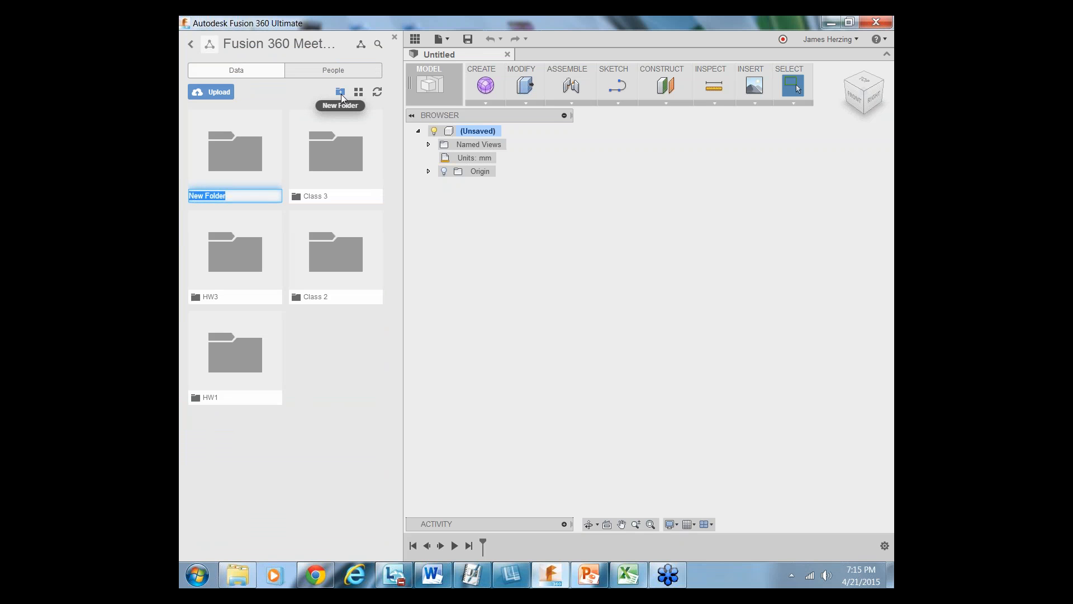
text(Class)
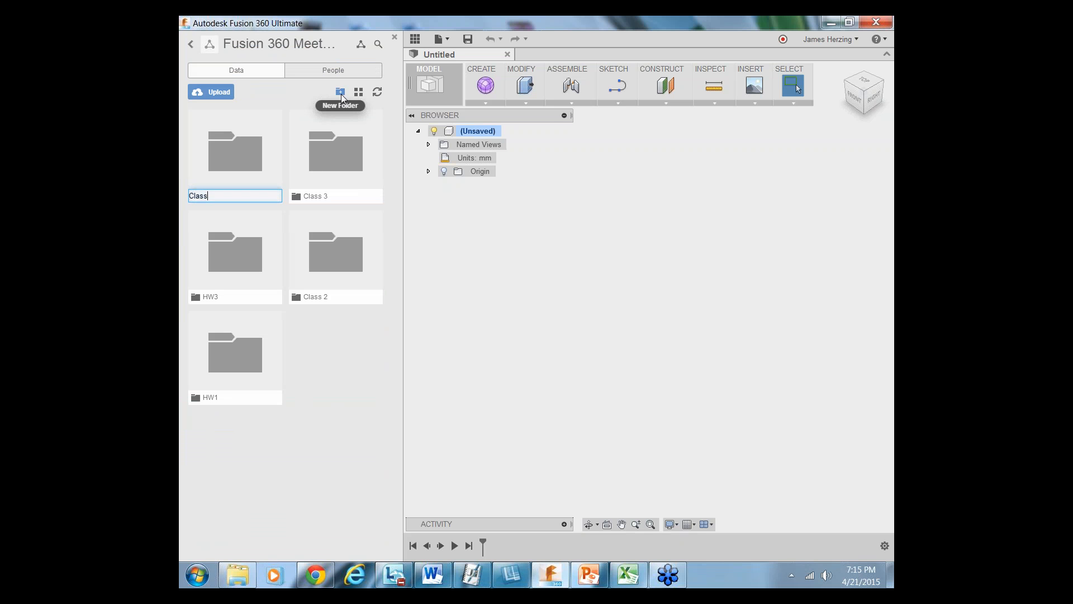
text( 4)
key(Return)
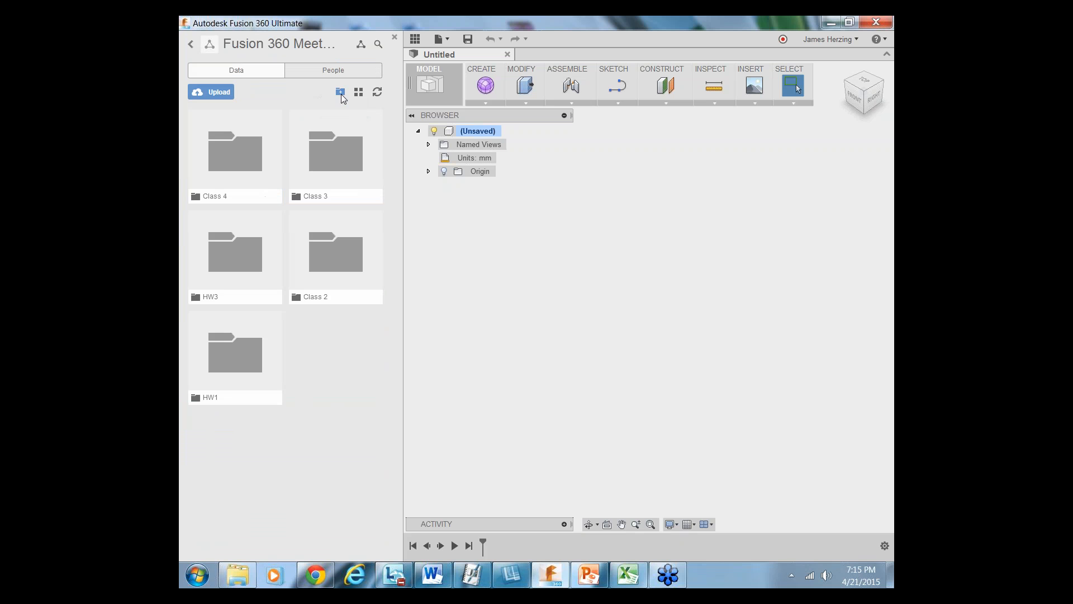
double_click(224, 151)
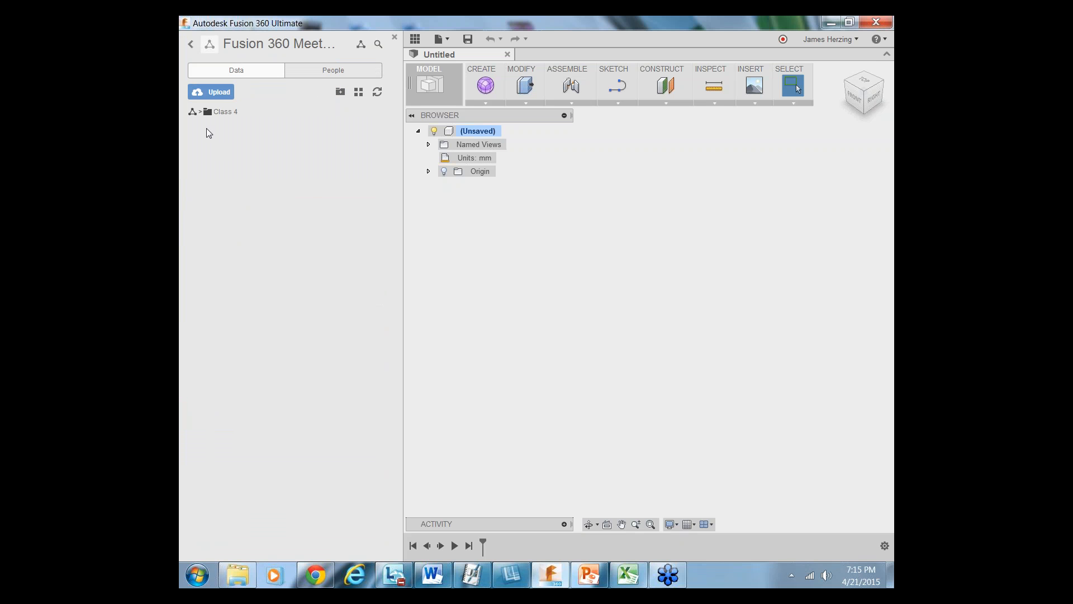
Start an upload into Class 4, browse to the Desktop and limit the file type to Autodesk Fusion 360 Archive Files (*.f3d)
click(216, 93)
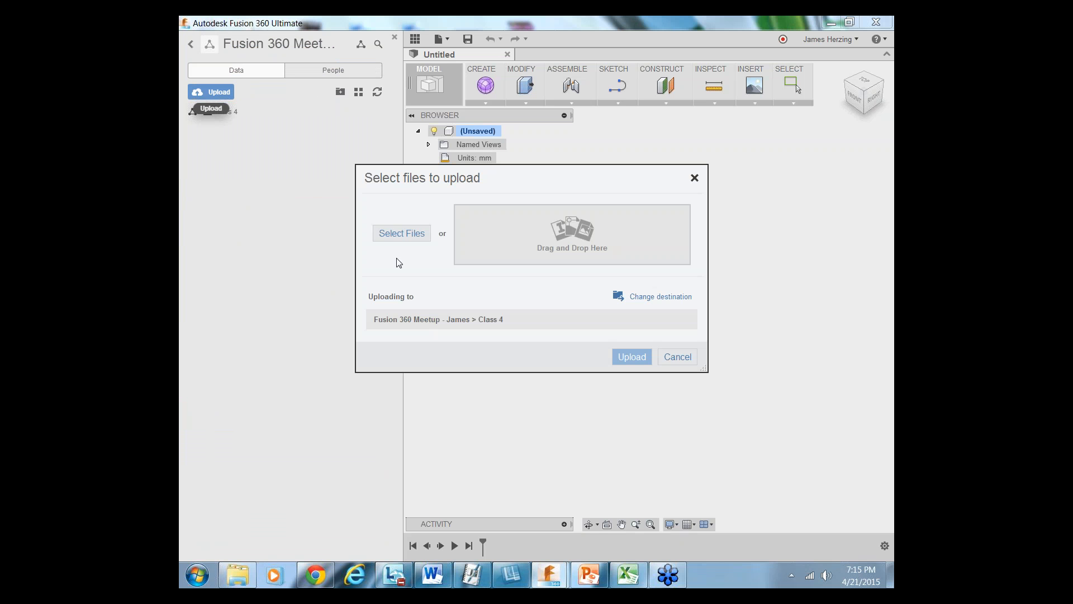
click(407, 240)
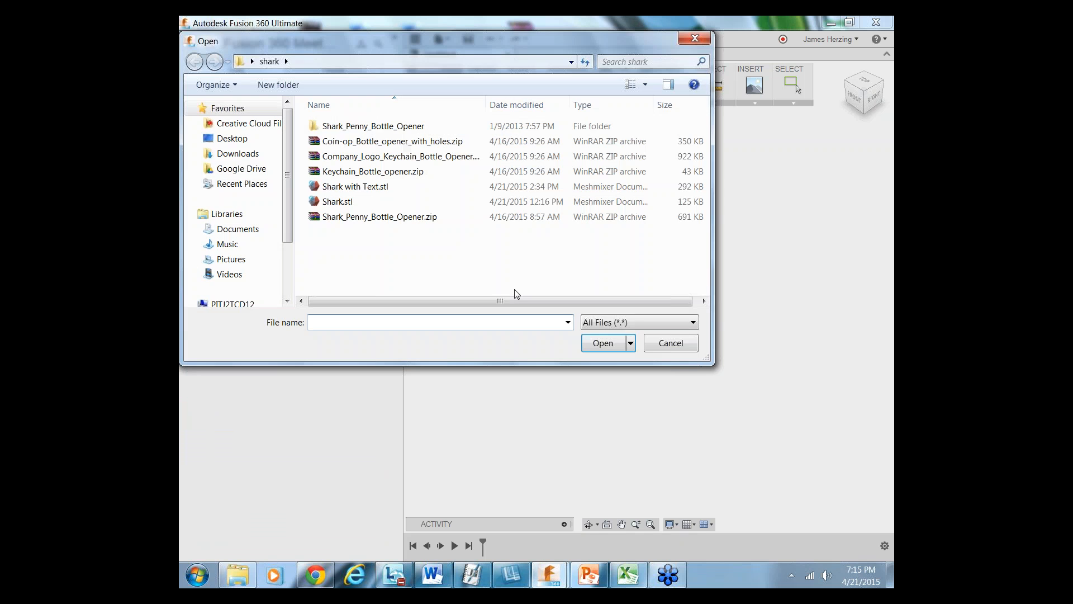
click(232, 139)
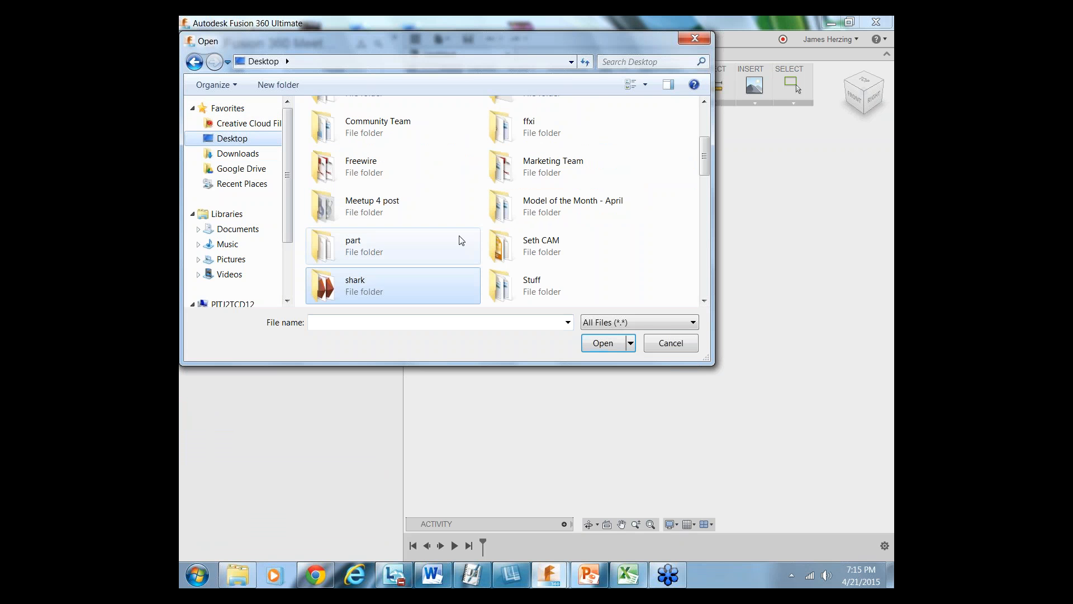
scroll(669, 251, down, 5)
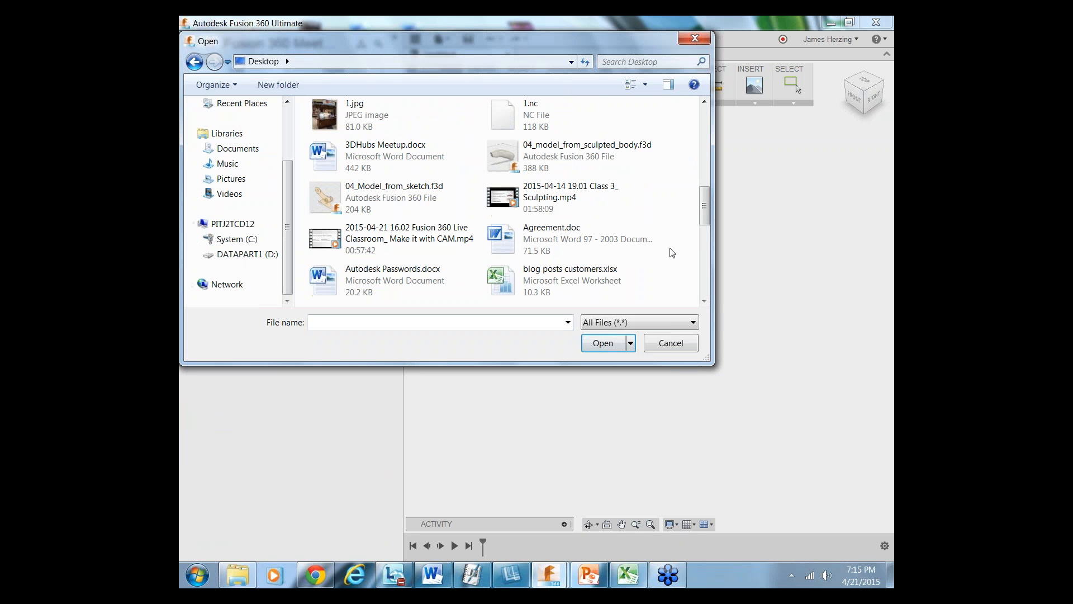
click(646, 323)
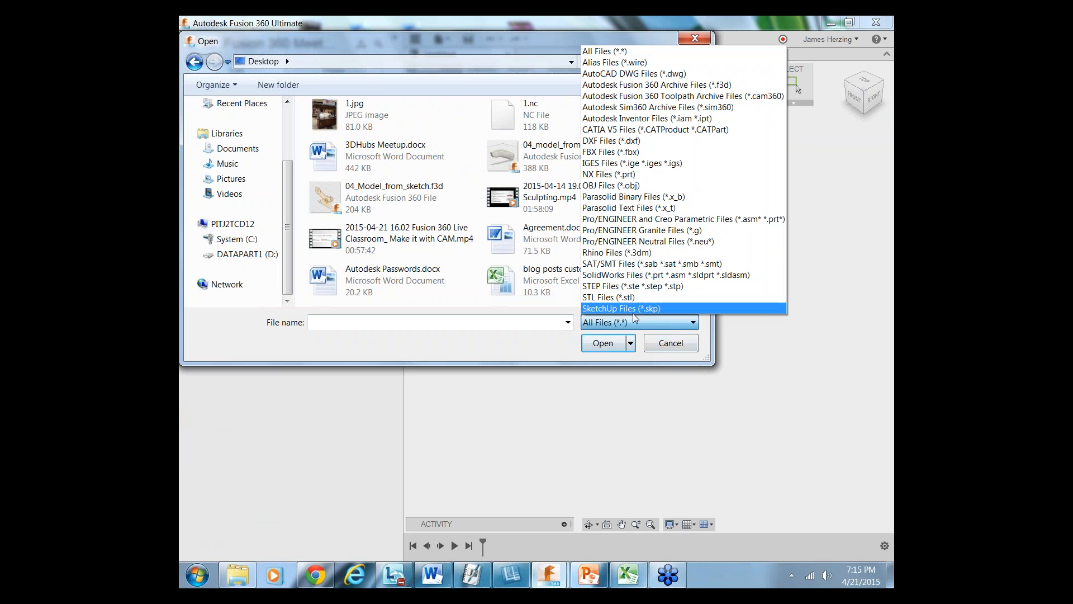
click(637, 85)
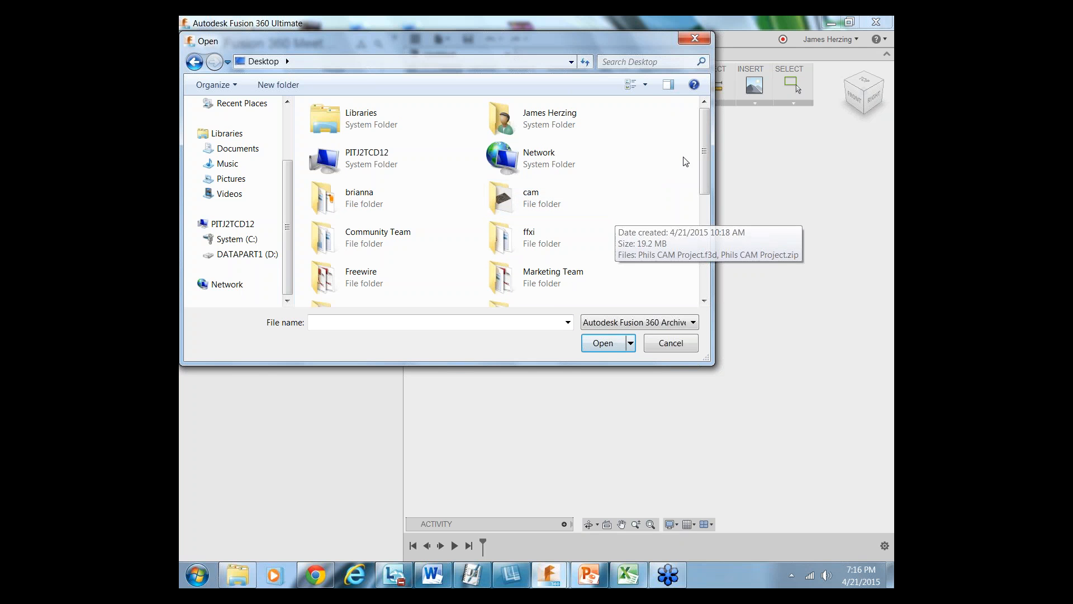
Upload 04_Model_from_sketch.f3d to the Class 4 folder and dismiss the upload progress once it finishes
drag(704, 152, 712, 280)
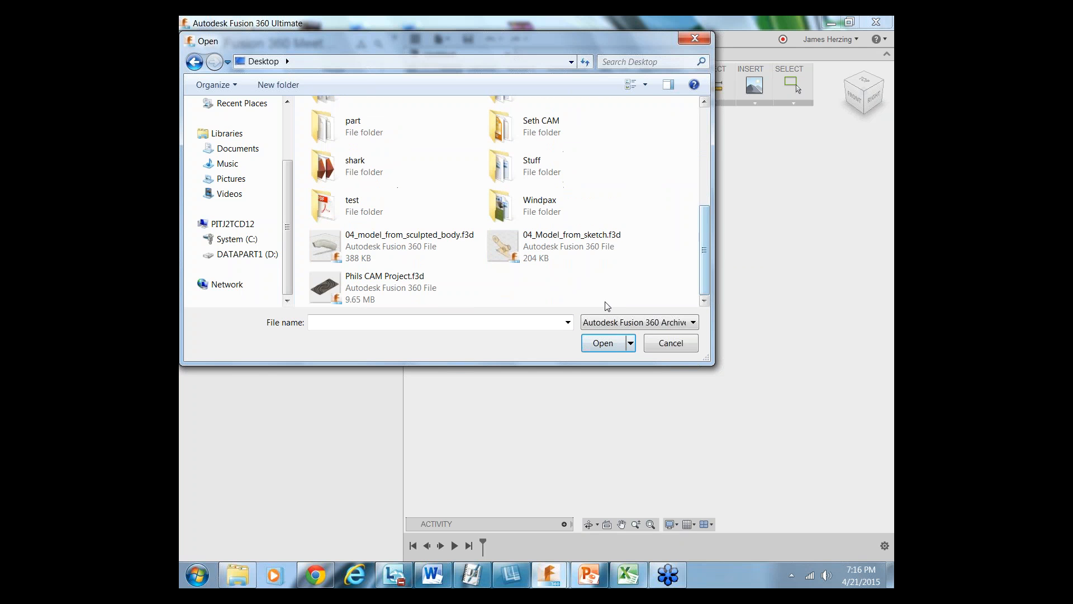
click(571, 259)
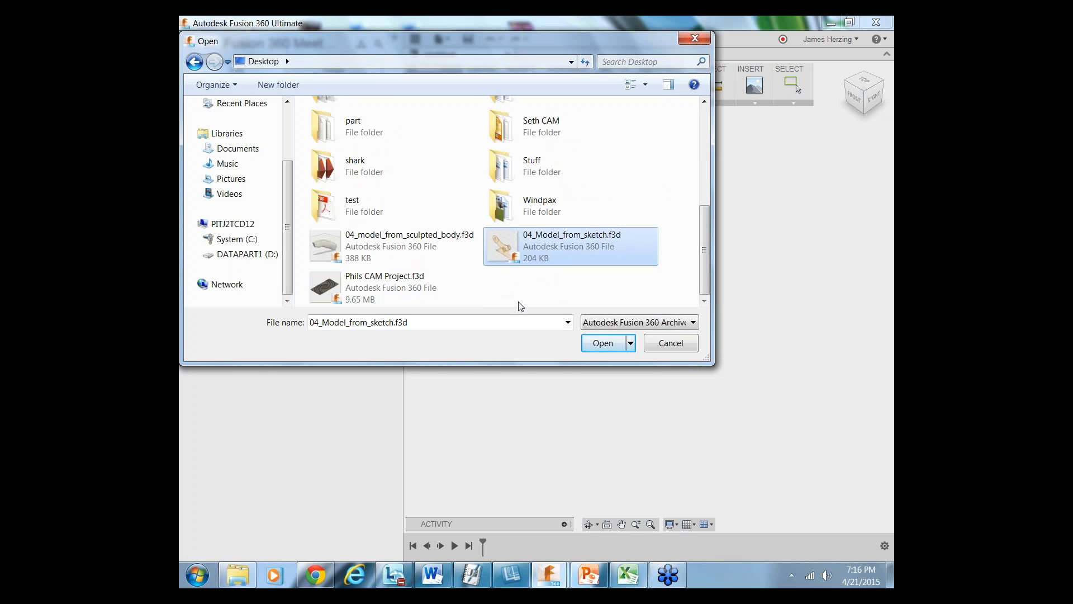
click(599, 347)
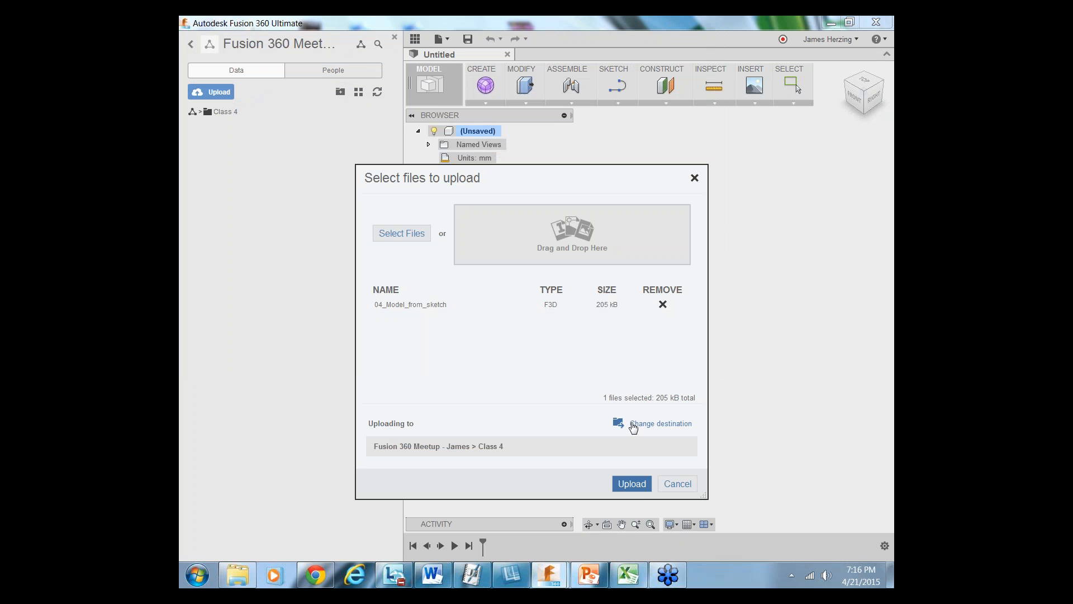
click(630, 492)
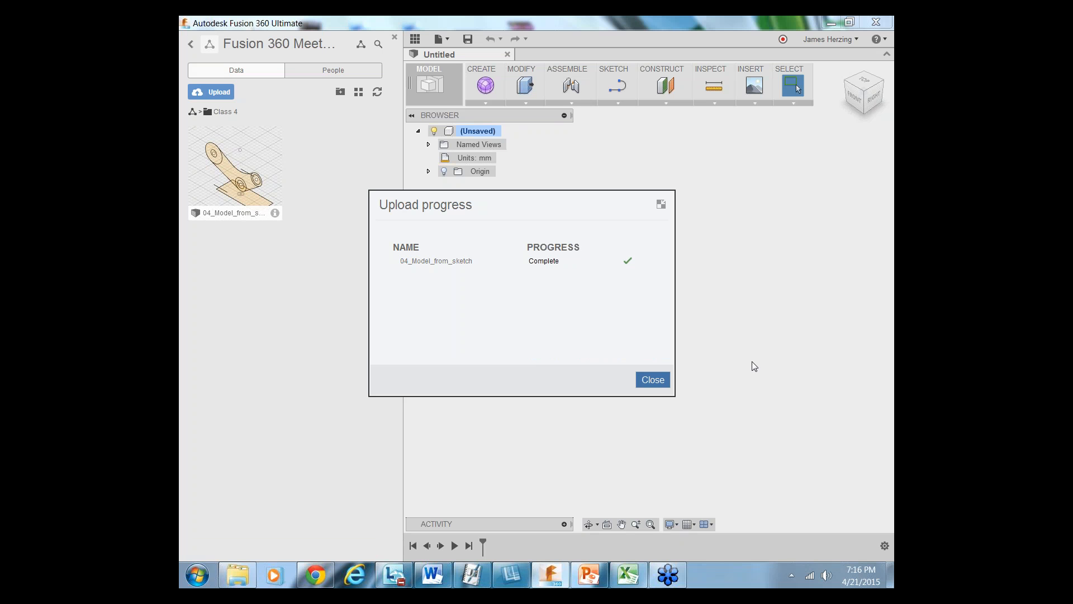
click(652, 383)
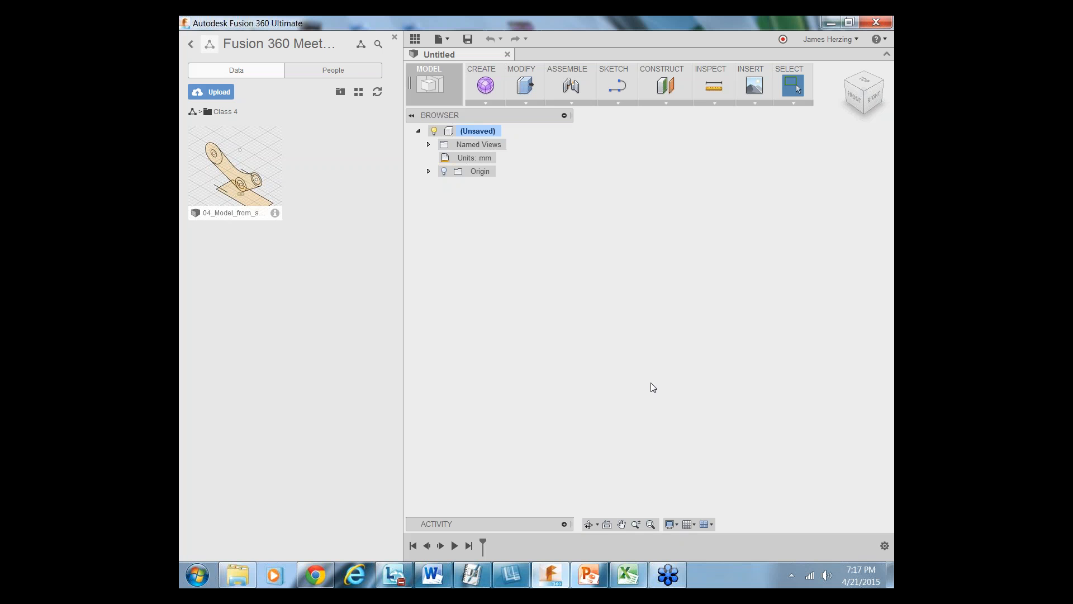
Go back to the project list, reopen the same Fusion 360 Meetup project and enter the Class 4 folder again
click(191, 44)
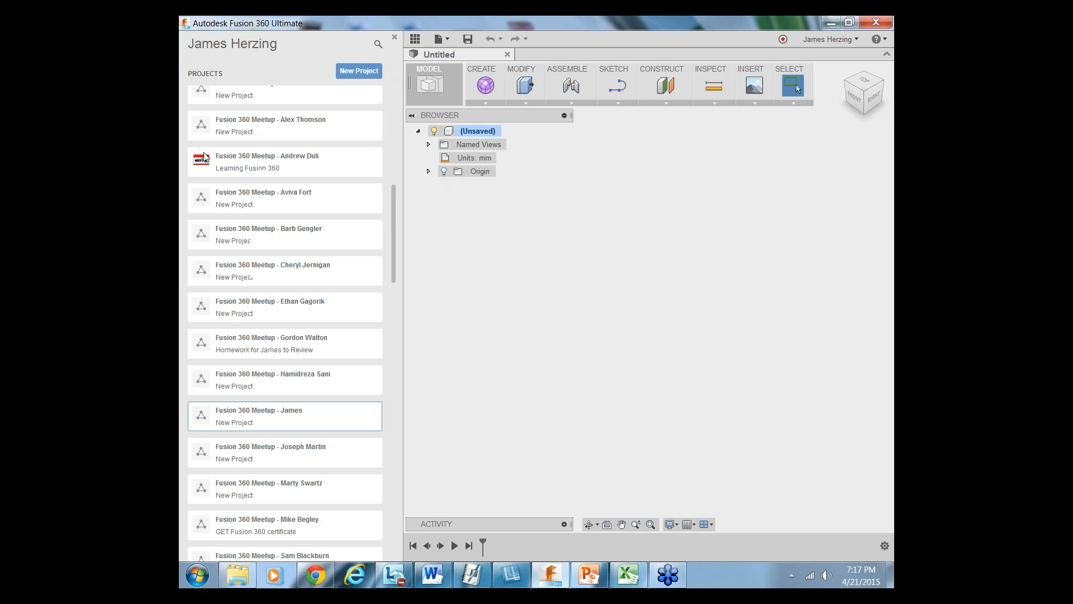
click(259, 421)
click(193, 111)
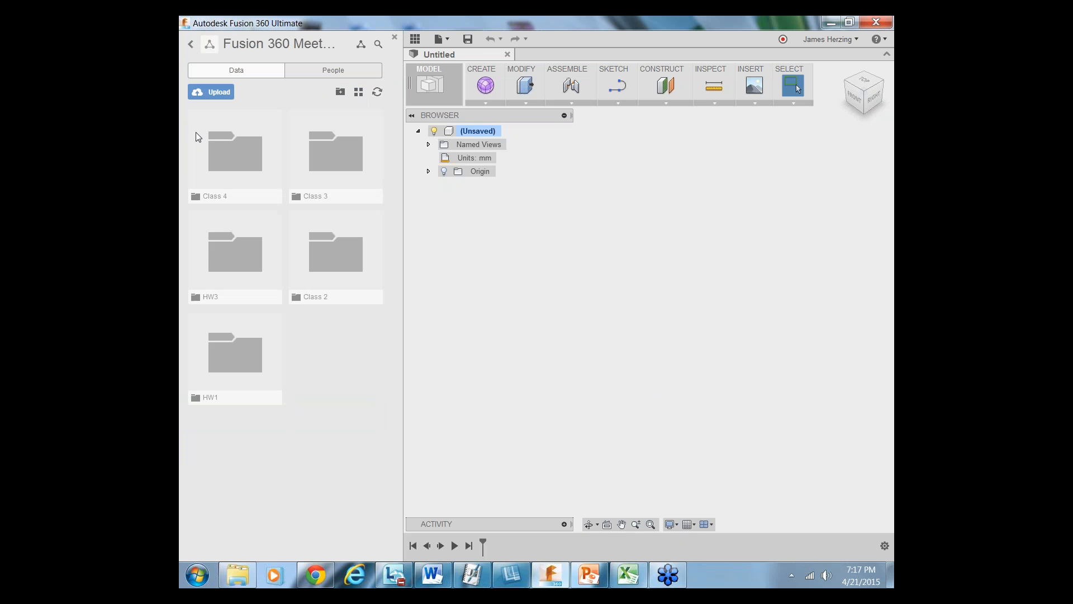
click(235, 167)
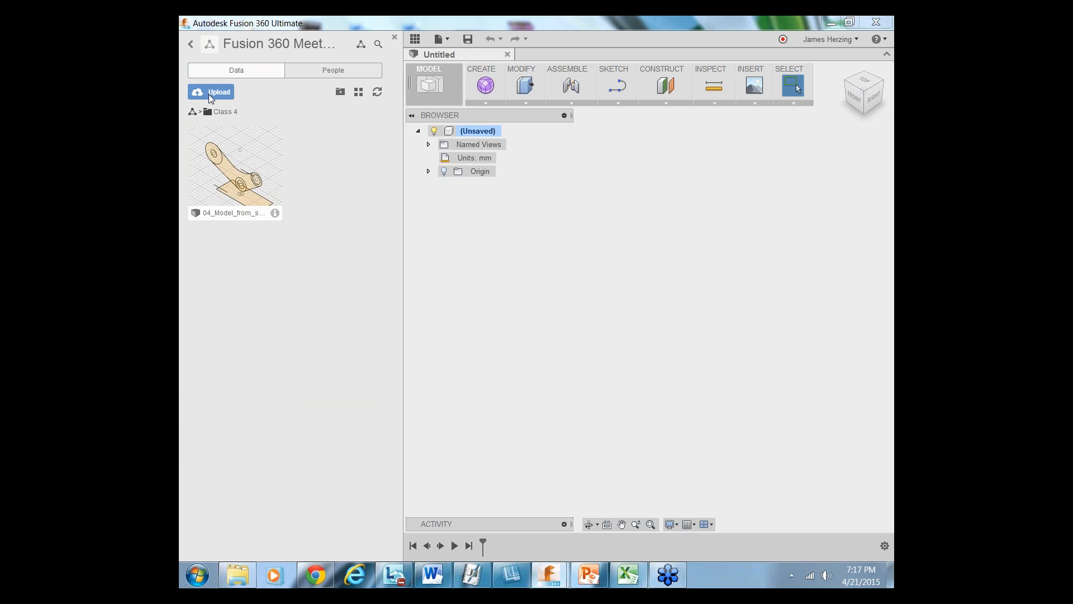
click(209, 94)
click(423, 233)
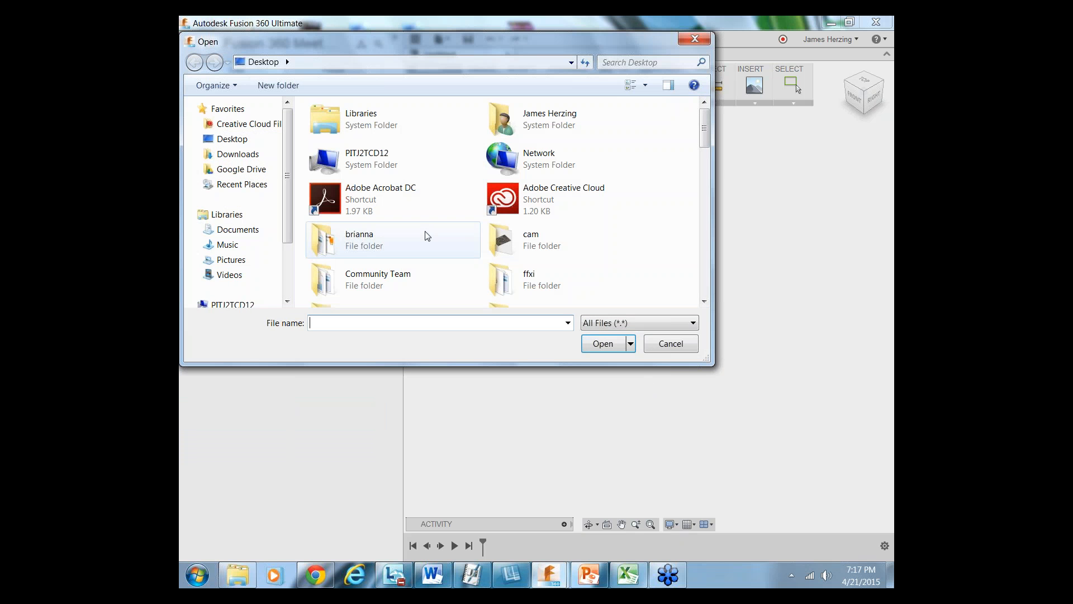
click(634, 323)
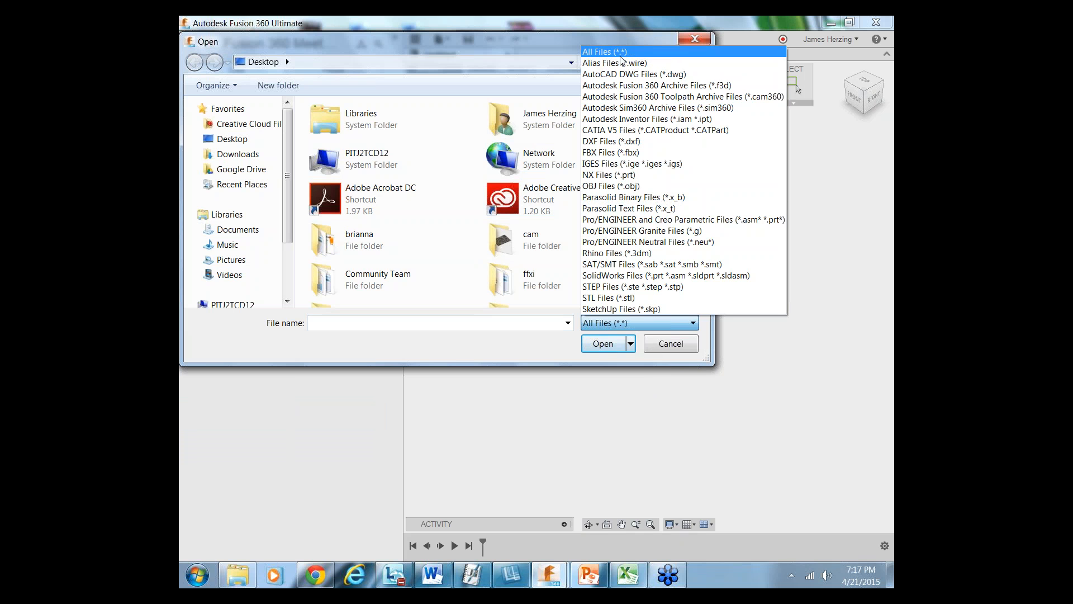
click(636, 86)
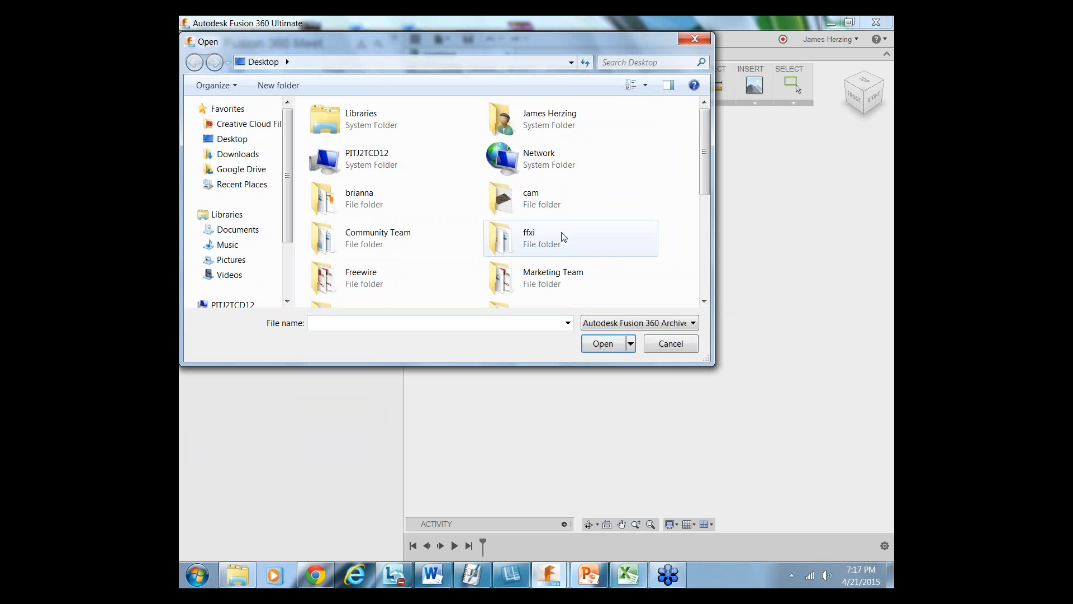
drag(702, 178, 657, 287)
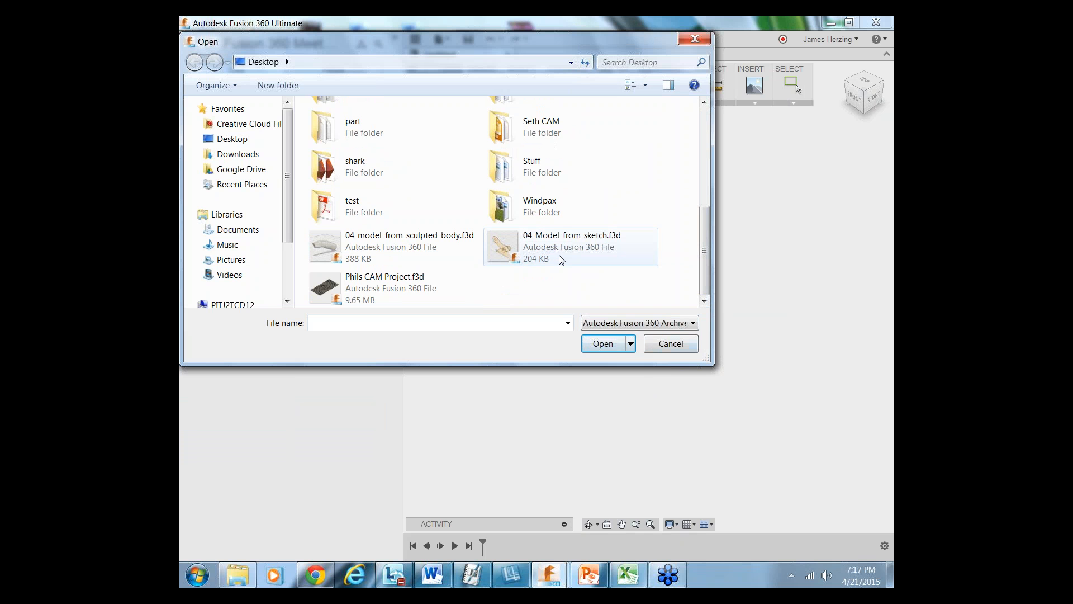
click(665, 343)
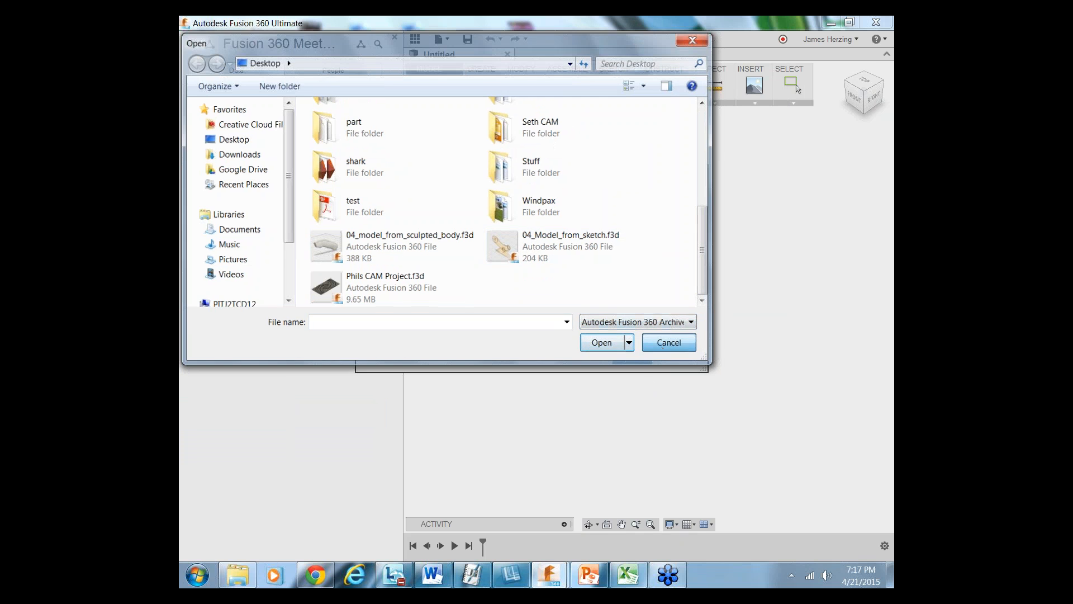
click(677, 358)
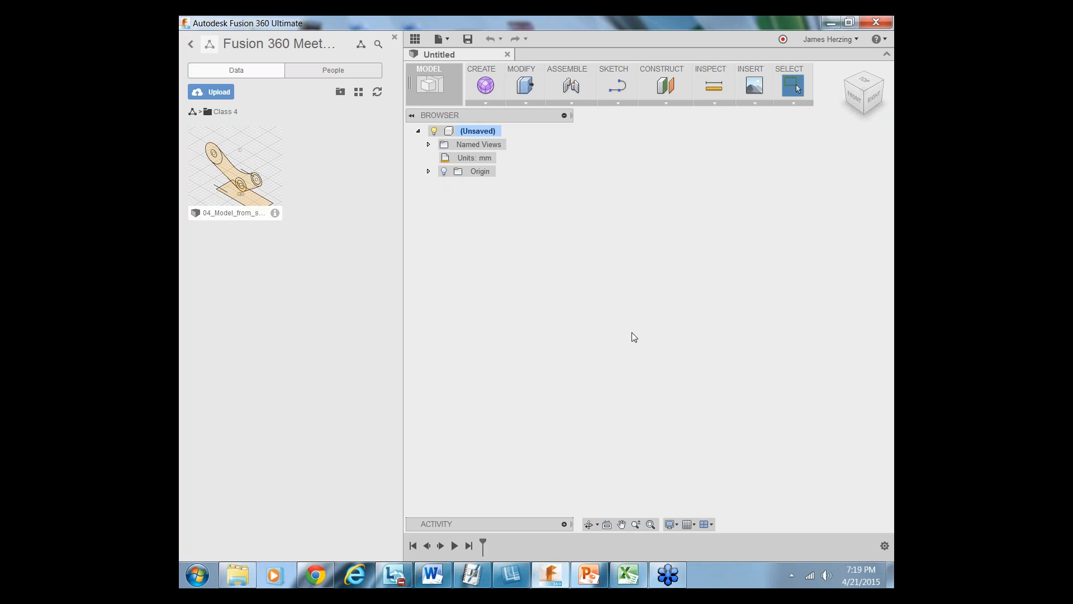
click(889, 42)
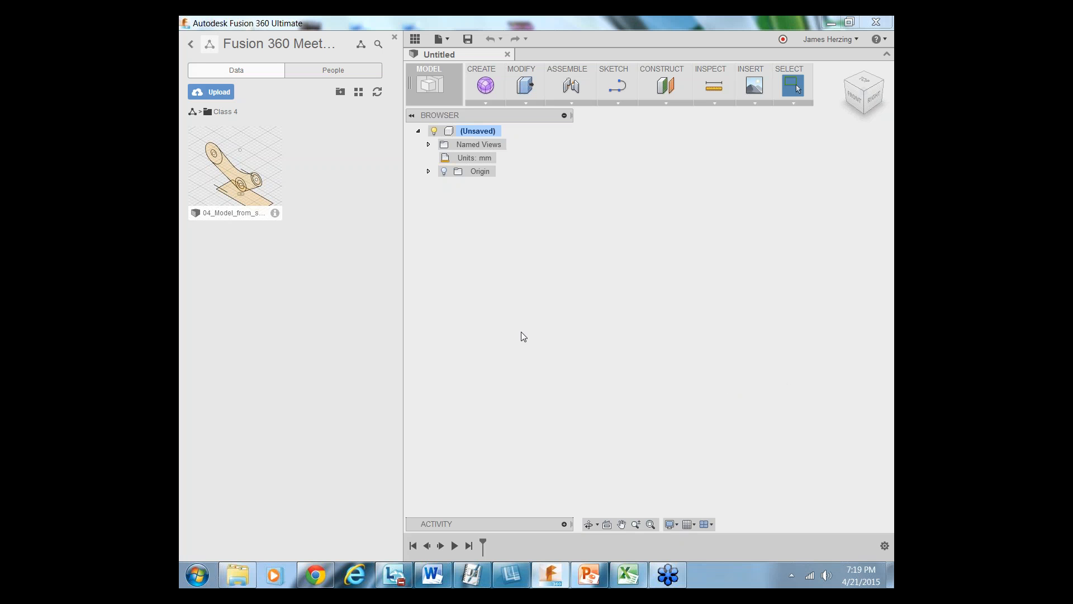
click(699, 45)
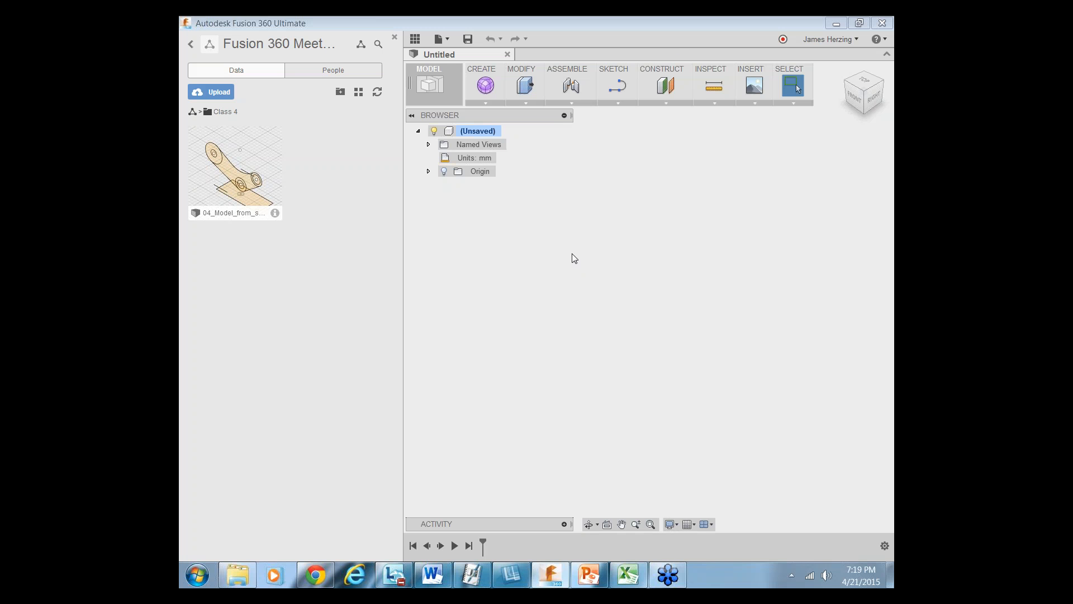
Open the 04_Model_from_sketch design from the Class 4 folder
right_click(242, 176)
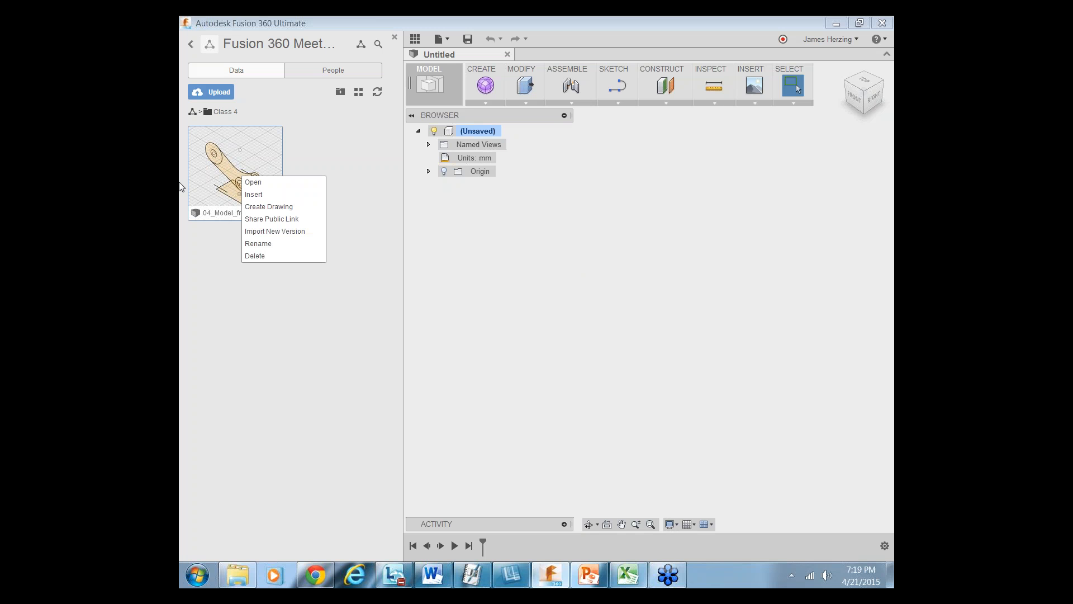
click(256, 184)
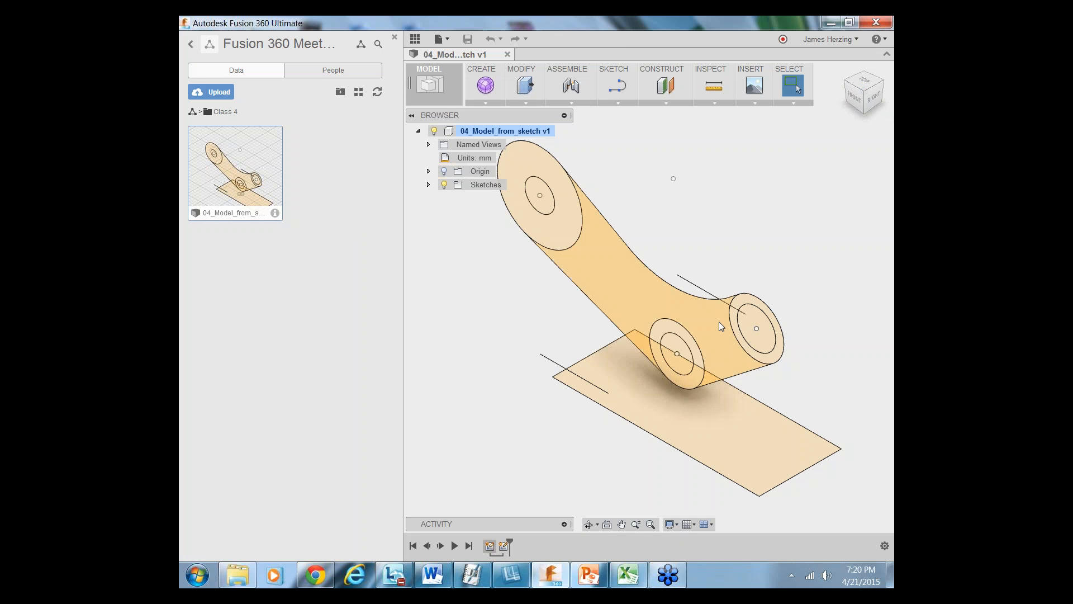
scroll(719, 321, down, 3)
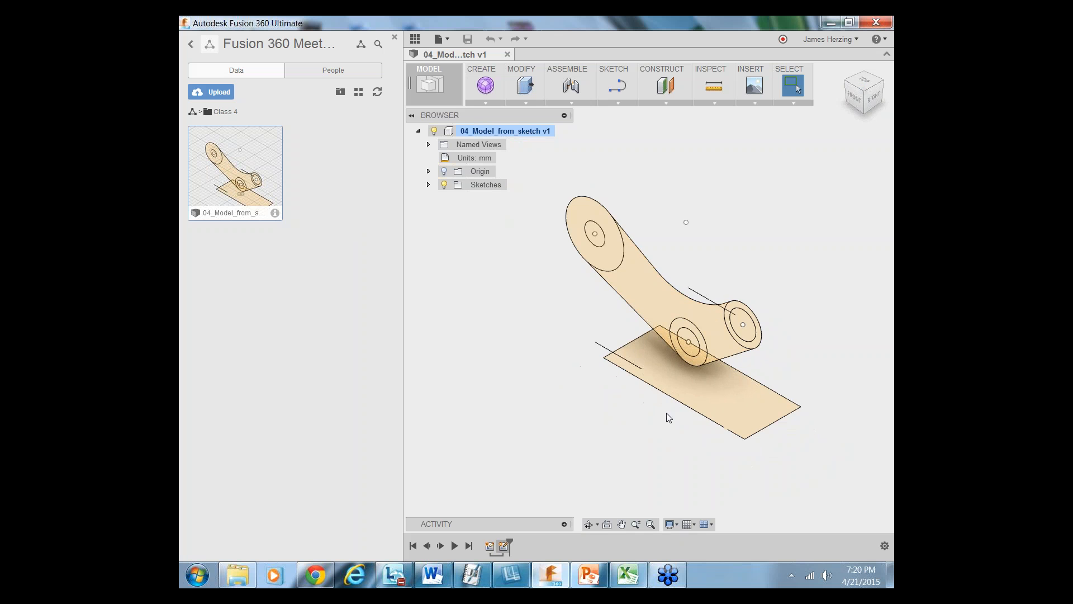
click(589, 524)
drag(623, 402, 606, 386)
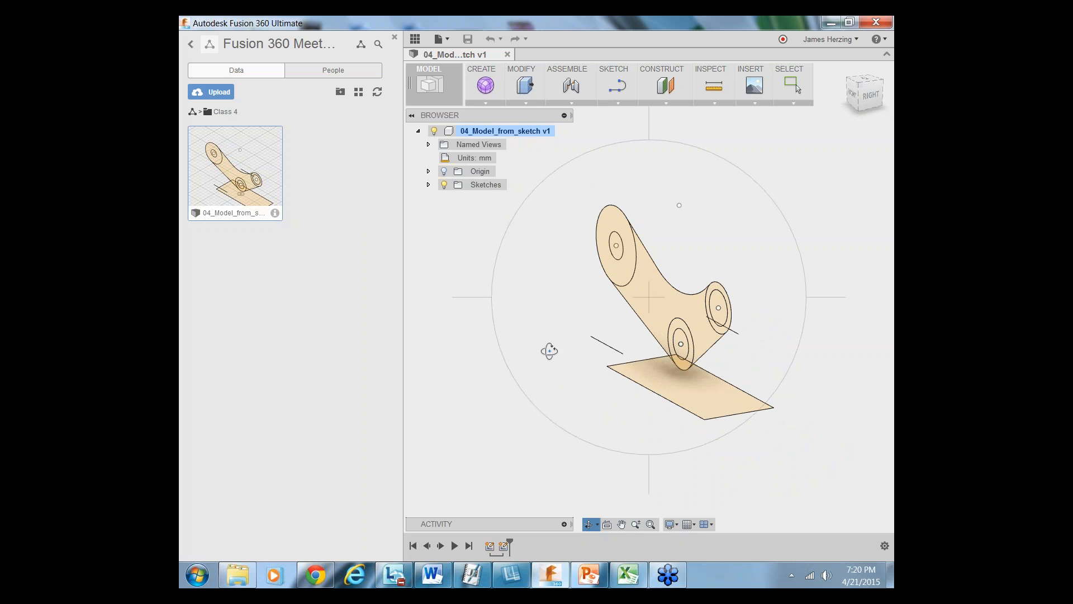
click(798, 88)
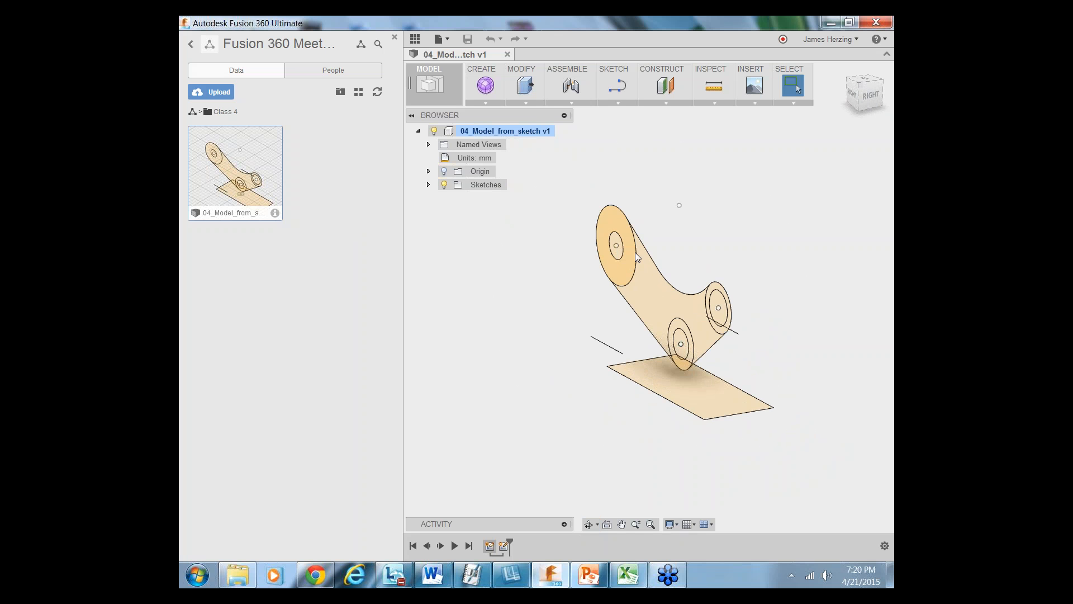
Select the arm profile together with the three ring profiles around its holes
click(490, 546)
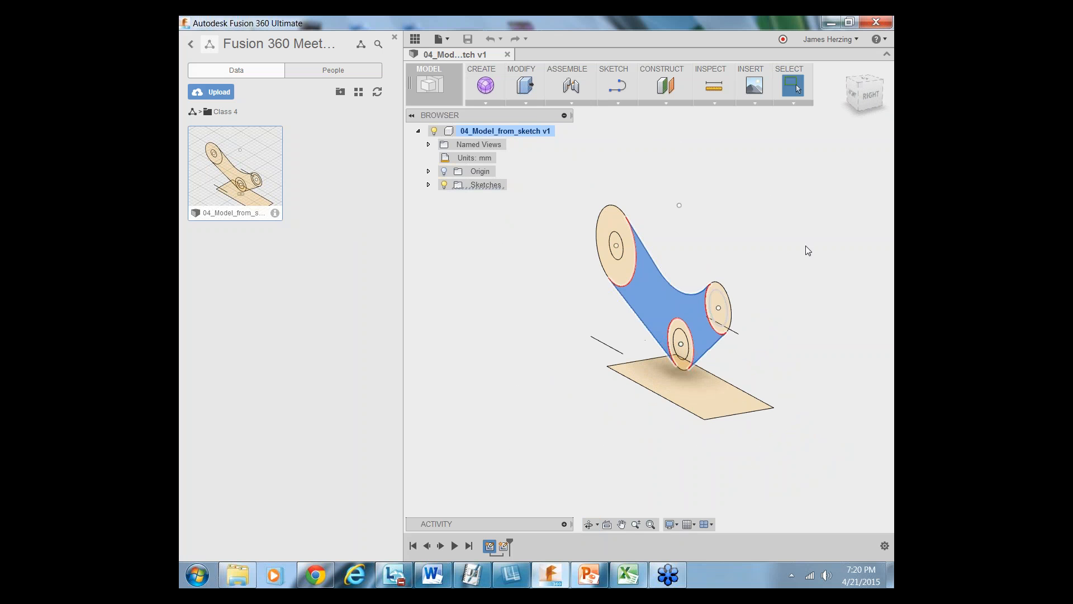
scroll(670, 295, up, 4)
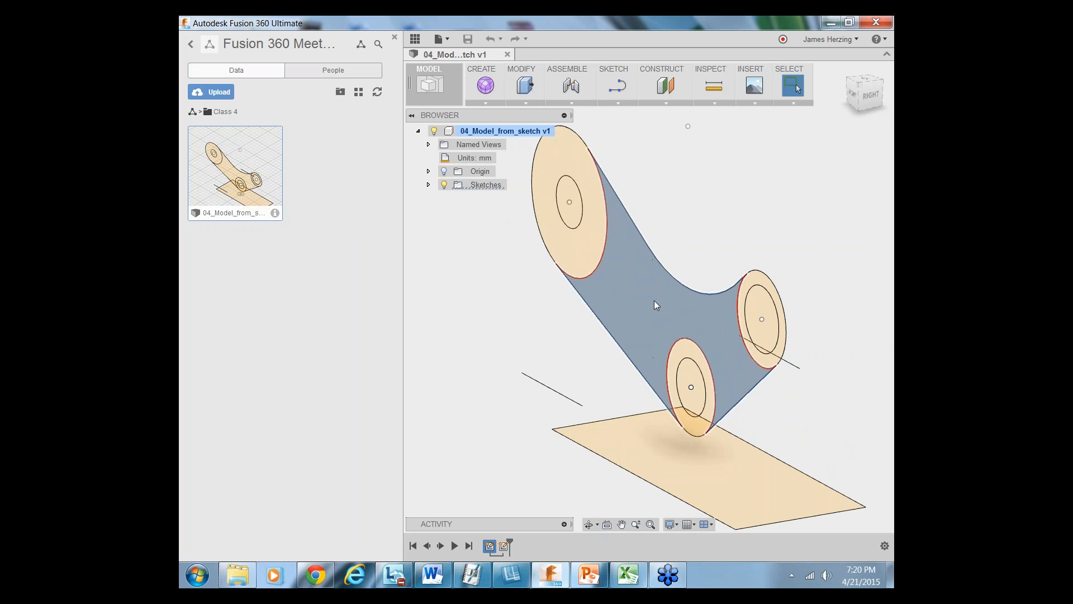
click(571, 246)
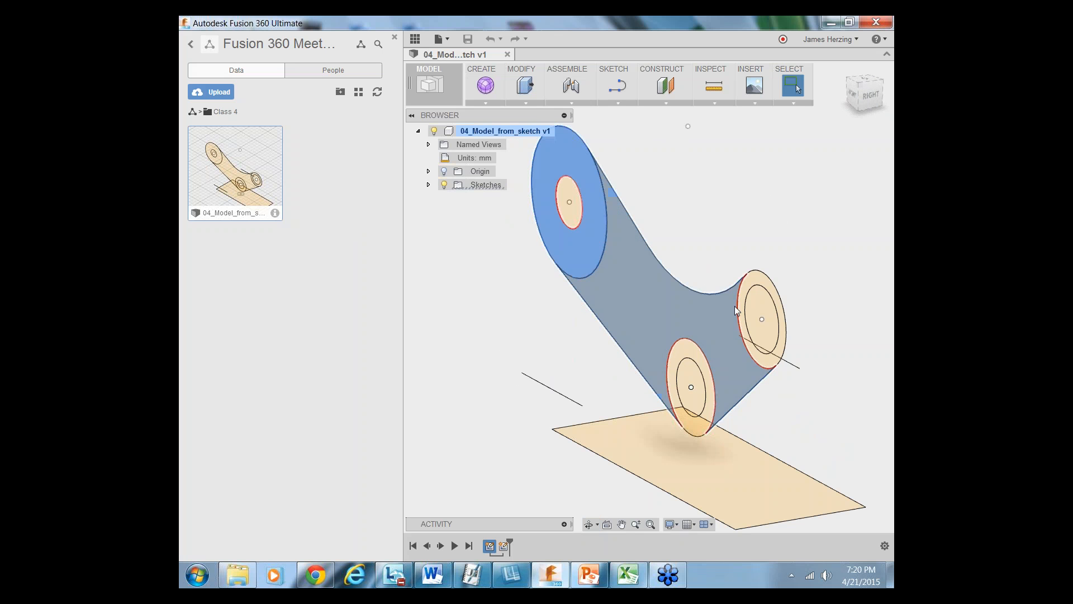
click(740, 321)
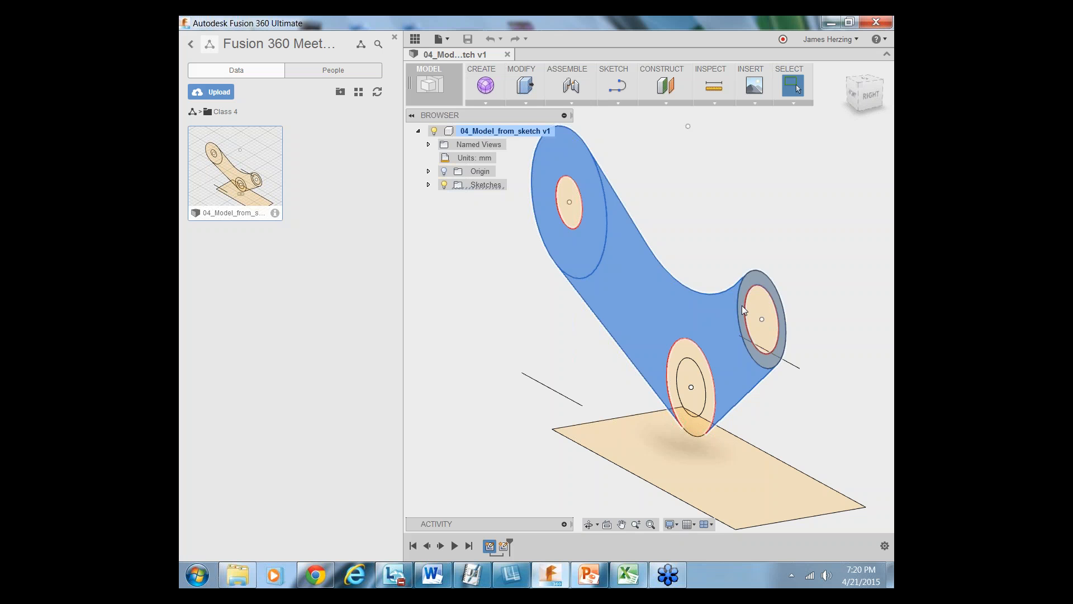
click(683, 350)
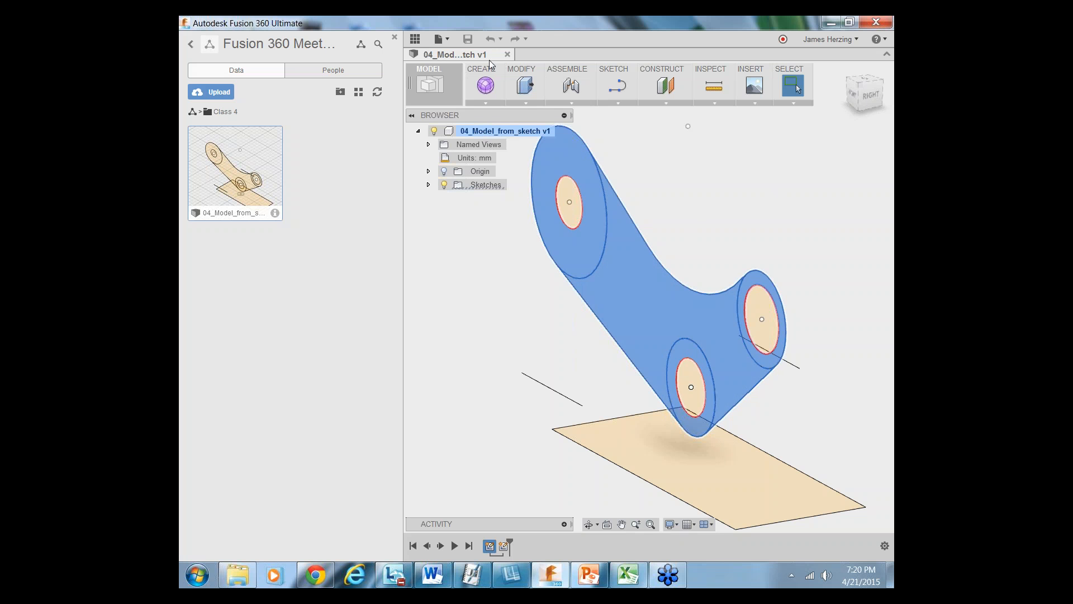
Start extruding the selected arm and ring profiles in the Two Side direction with the extents set to To
click(526, 103)
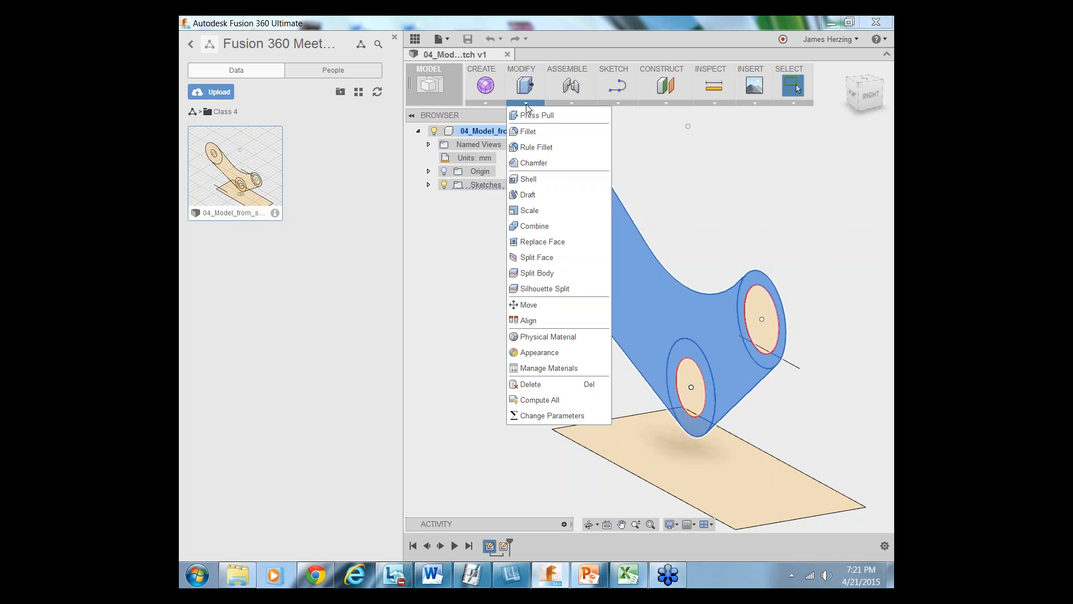
click(486, 103)
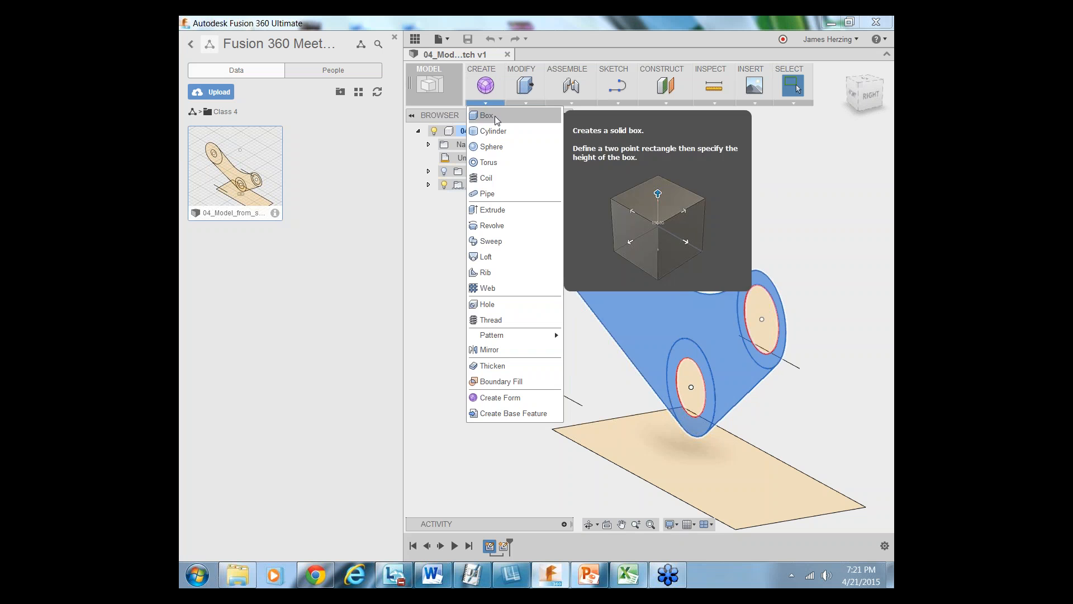
click(505, 210)
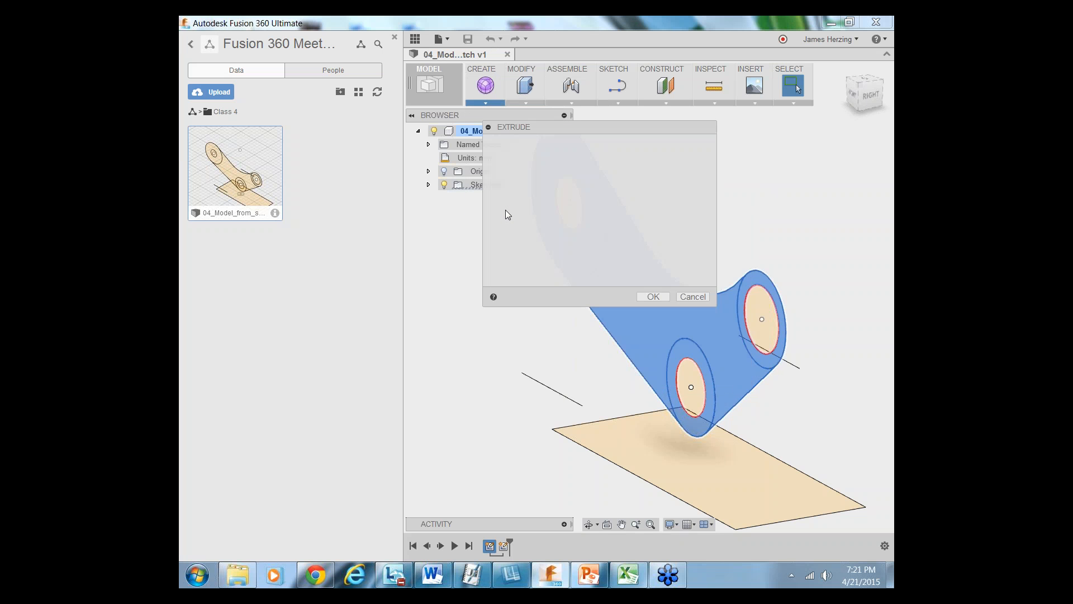
drag(609, 127, 412, 209)
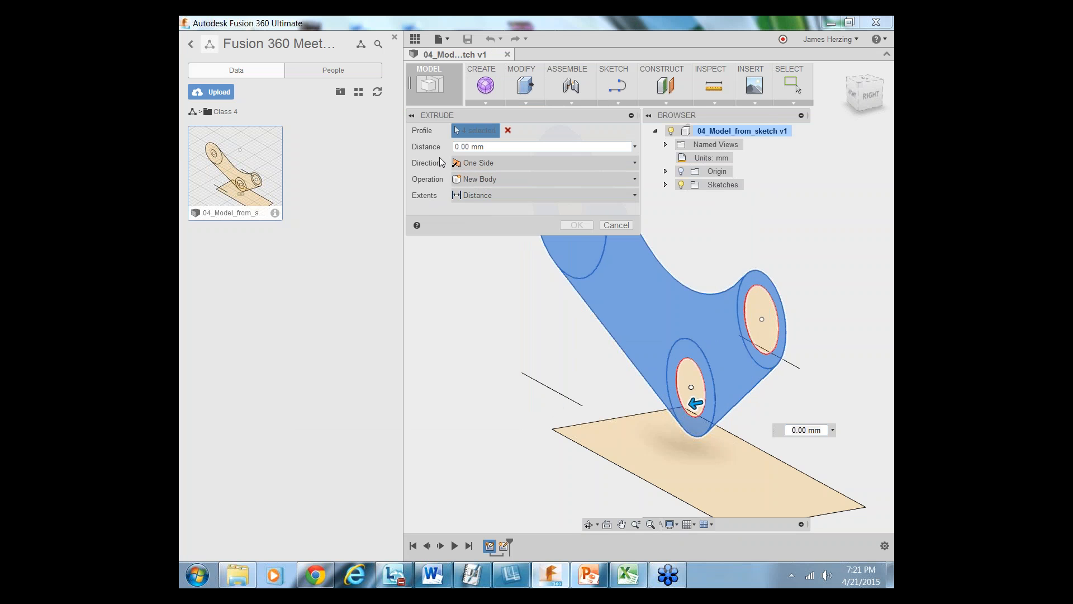
click(518, 164)
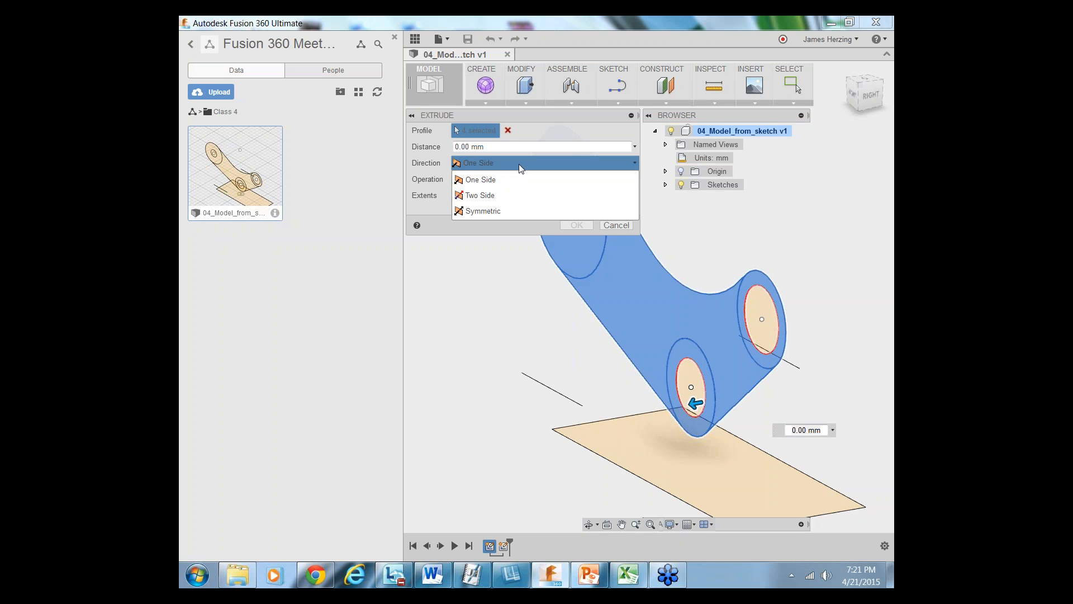
click(511, 196)
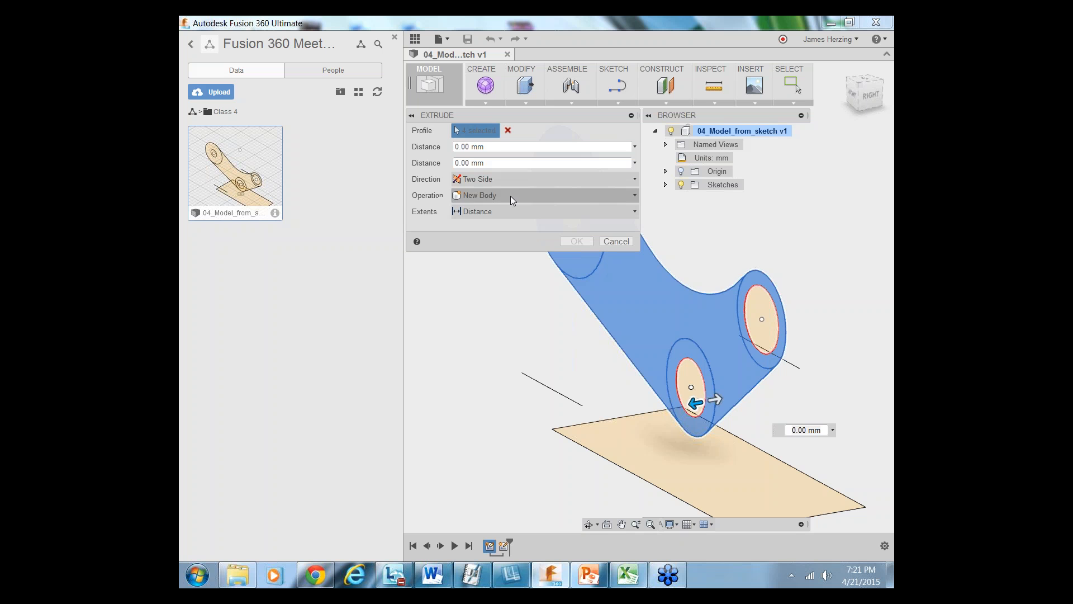
drag(553, 116, 442, 146)
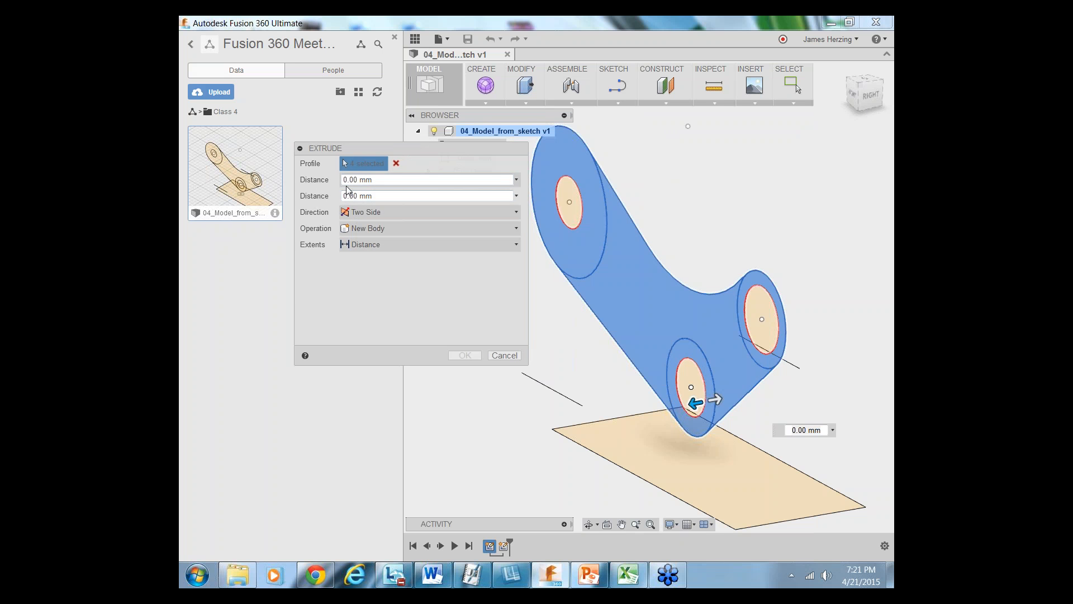
click(388, 246)
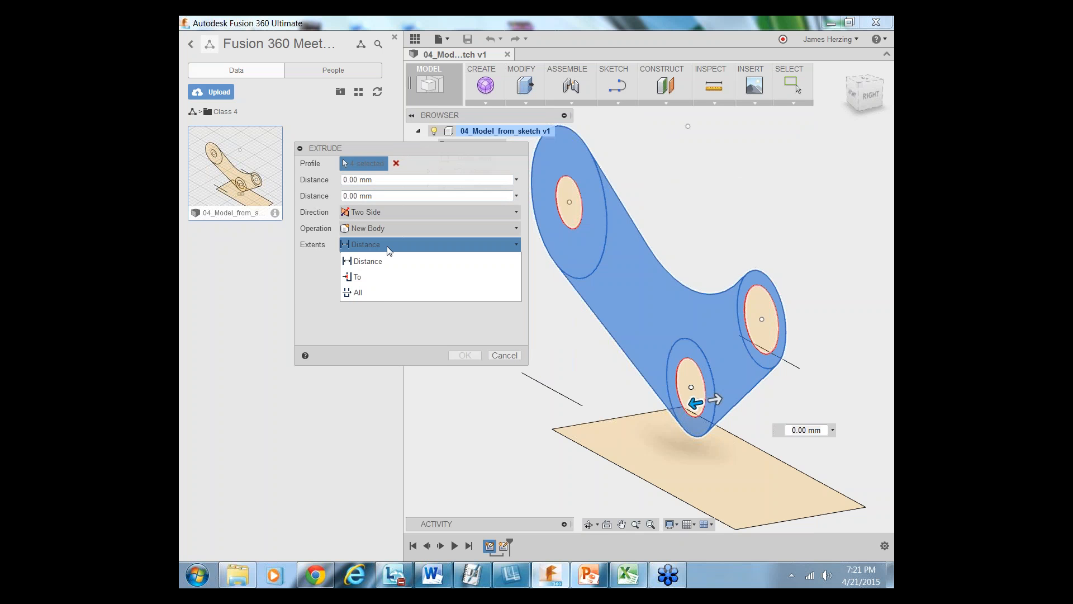
click(384, 277)
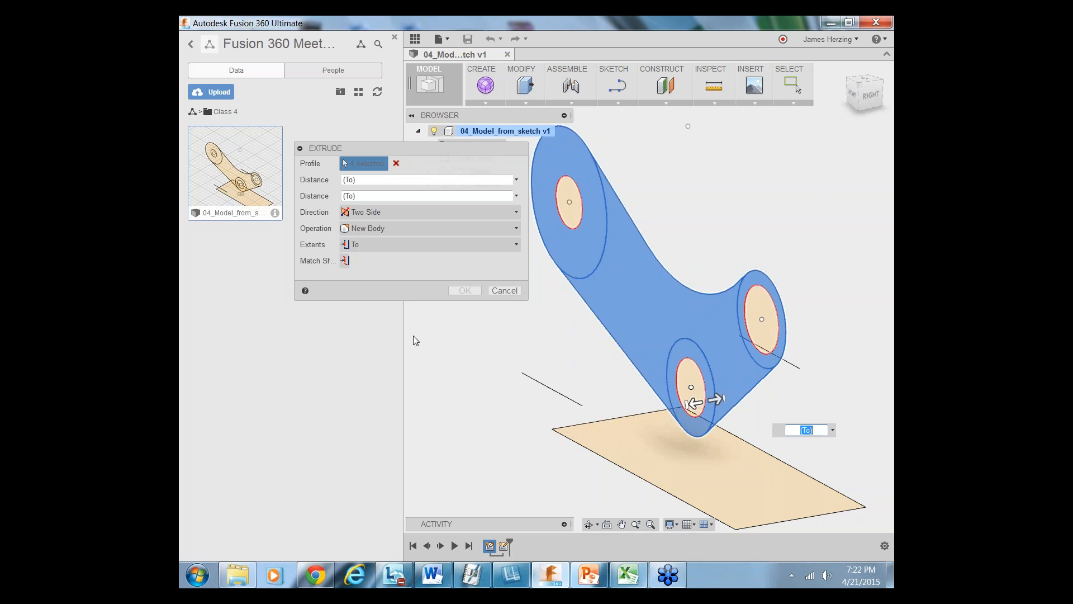
Terminate the first side of the extrusion at the outer endpoint of the short sketch line beside the arm
scroll(495, 380, up, 3)
scroll(535, 387, down, 4)
scroll(589, 409, up, 2)
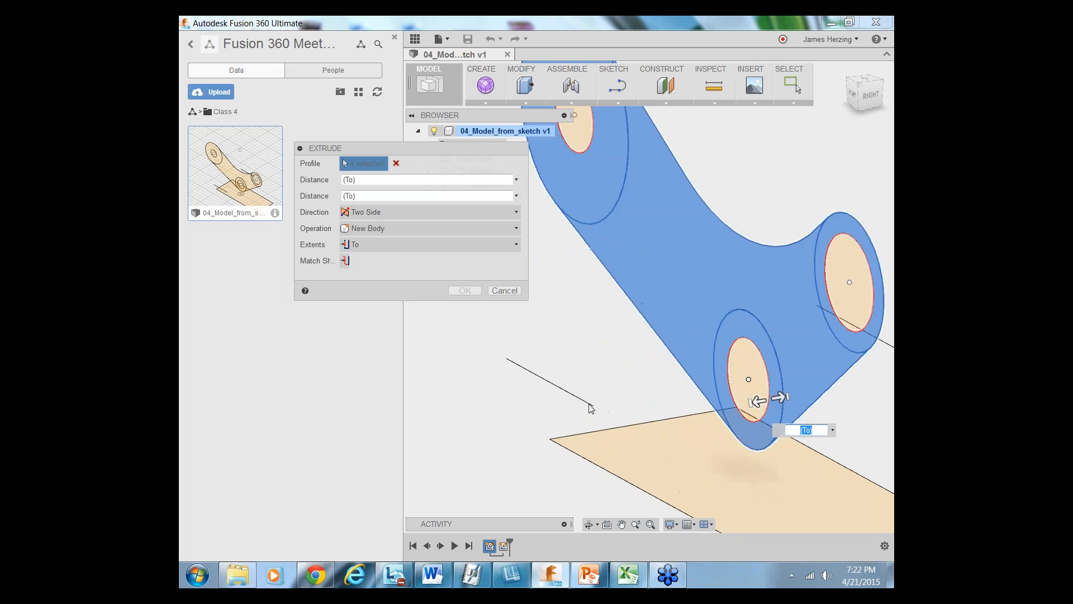
scroll(534, 408, up, 4)
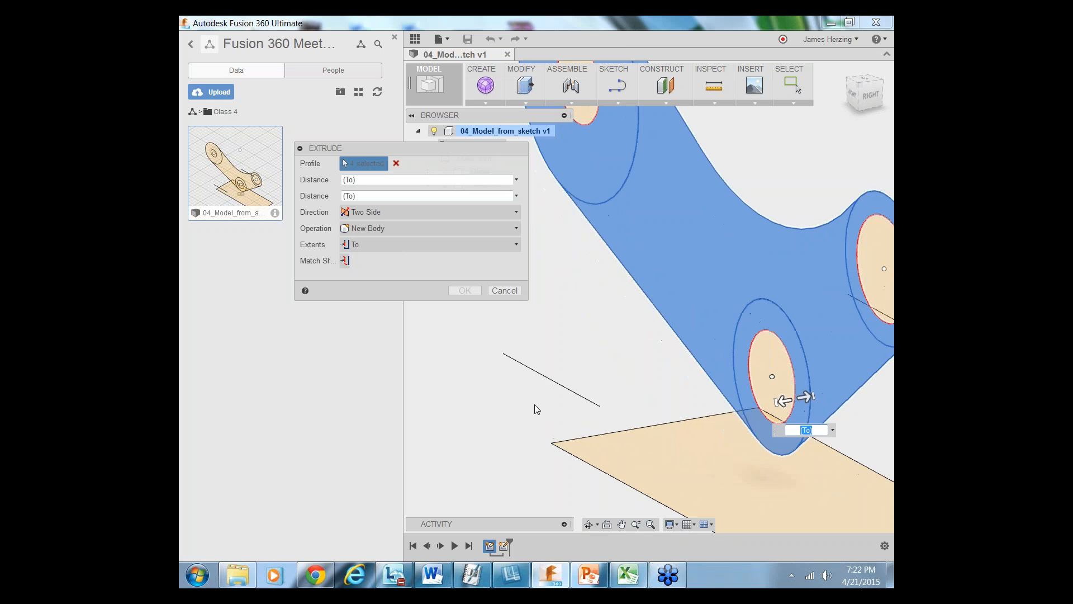
scroll(515, 377, down, 4)
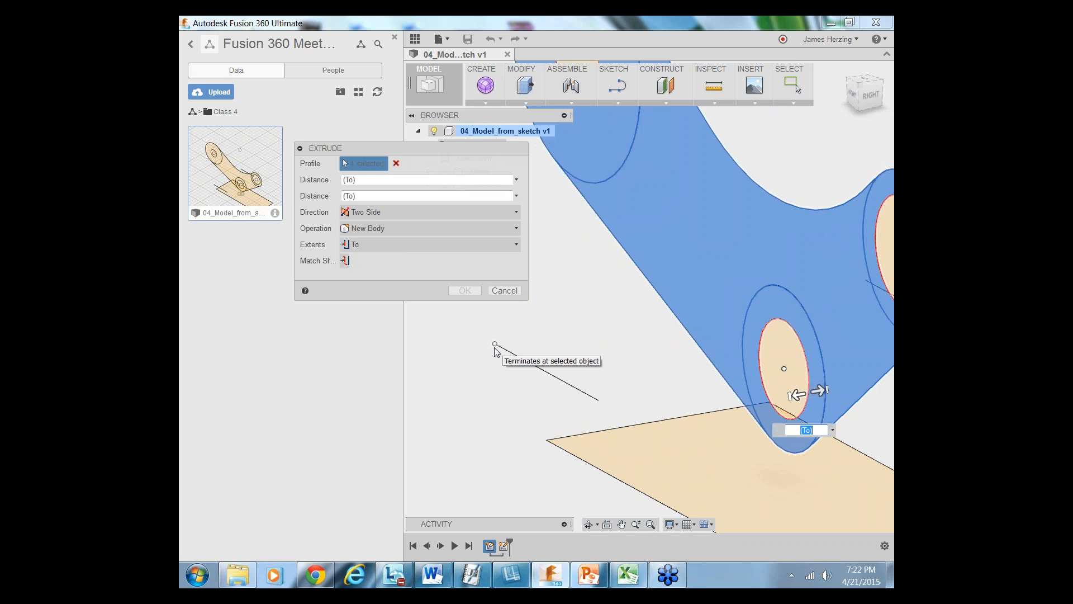
click(495, 345)
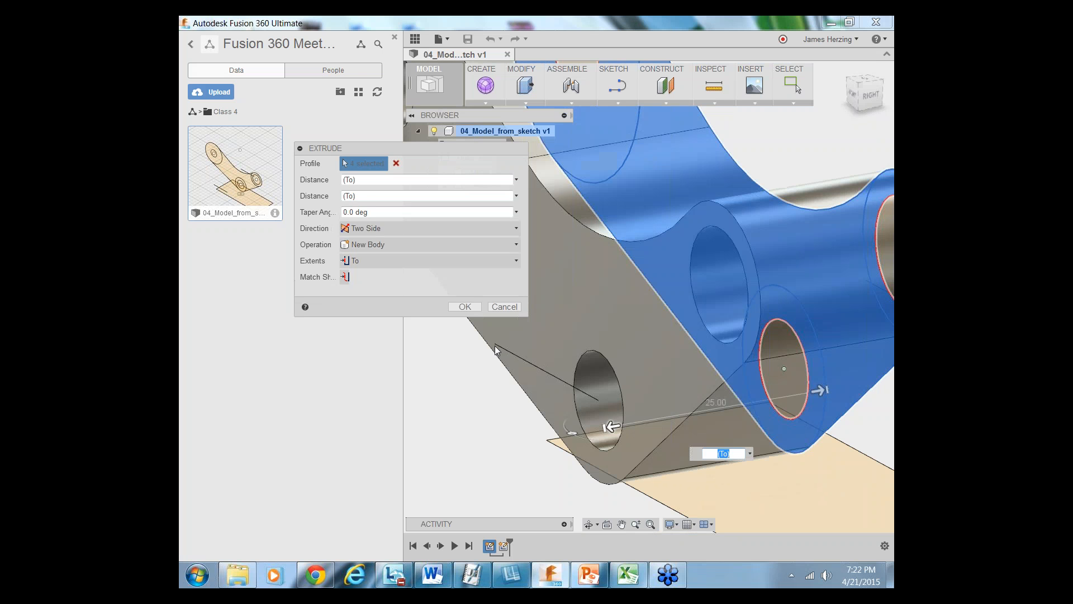
Terminate the second side at the endpoint of the short sketch line on the arm's opposite side, and cancel the extrusion
scroll(455, 378, down, 3)
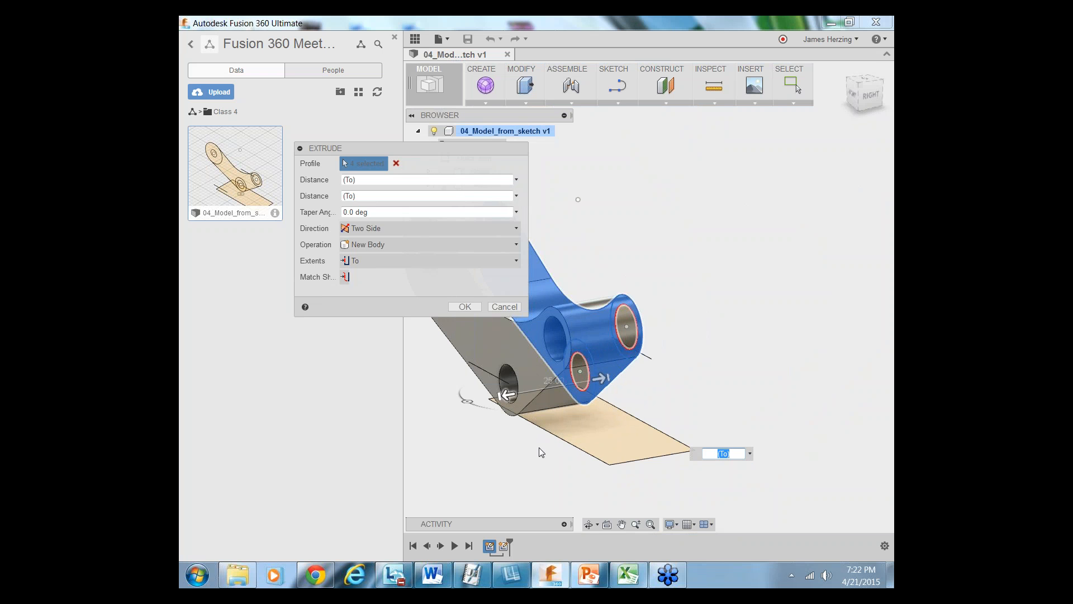
click(589, 527)
drag(606, 488, 563, 433)
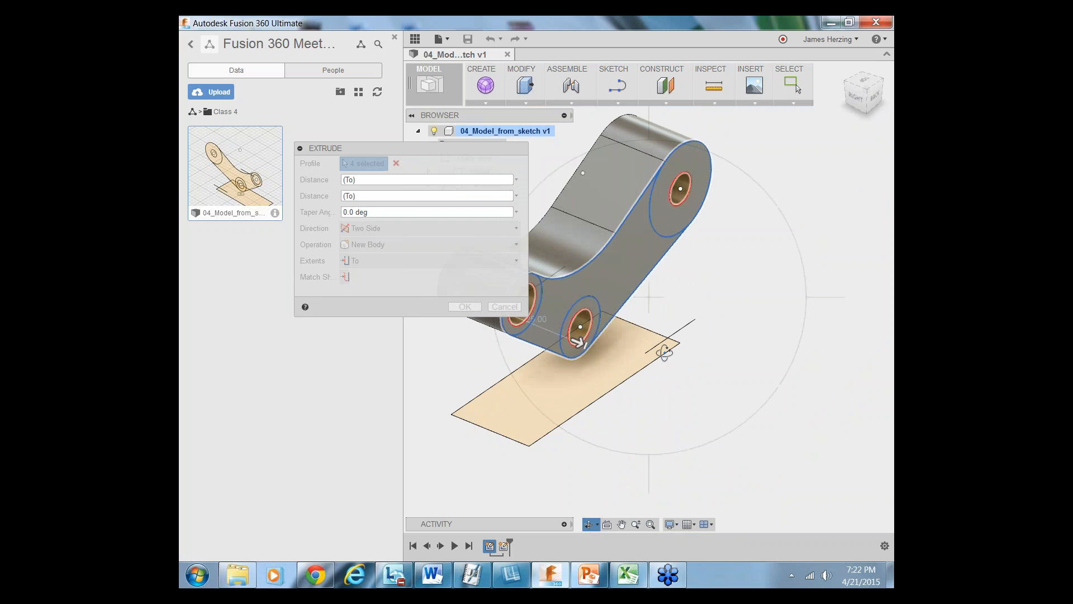
key(Escape)
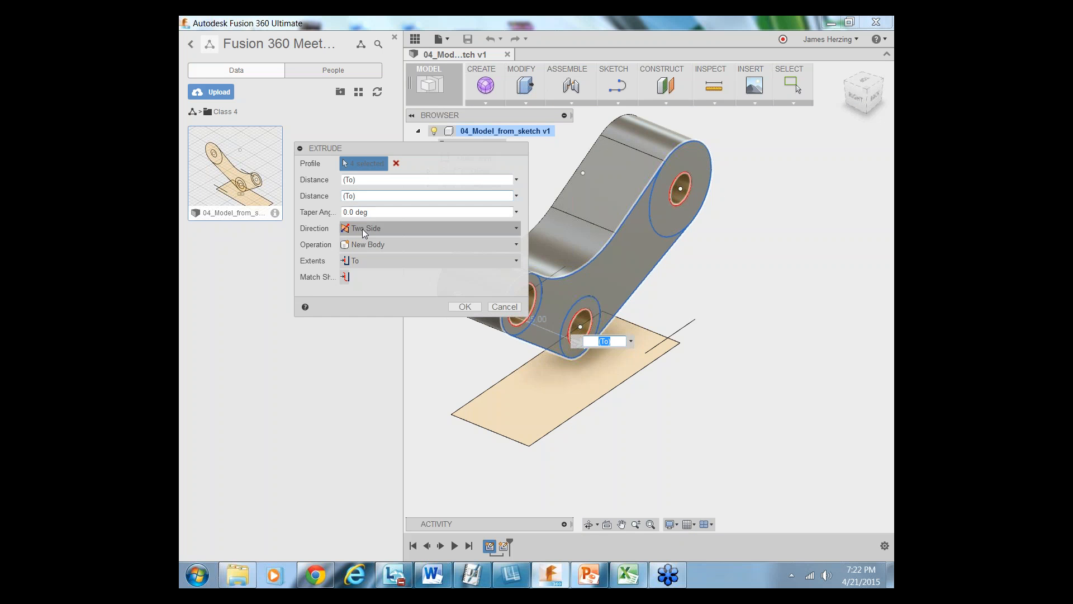
click(371, 198)
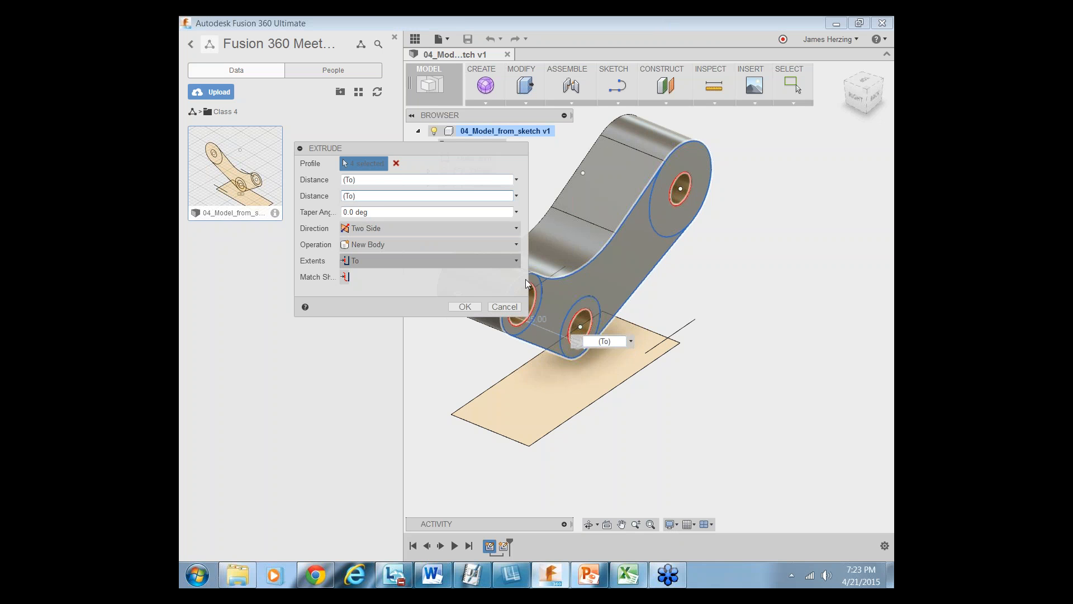
click(695, 322)
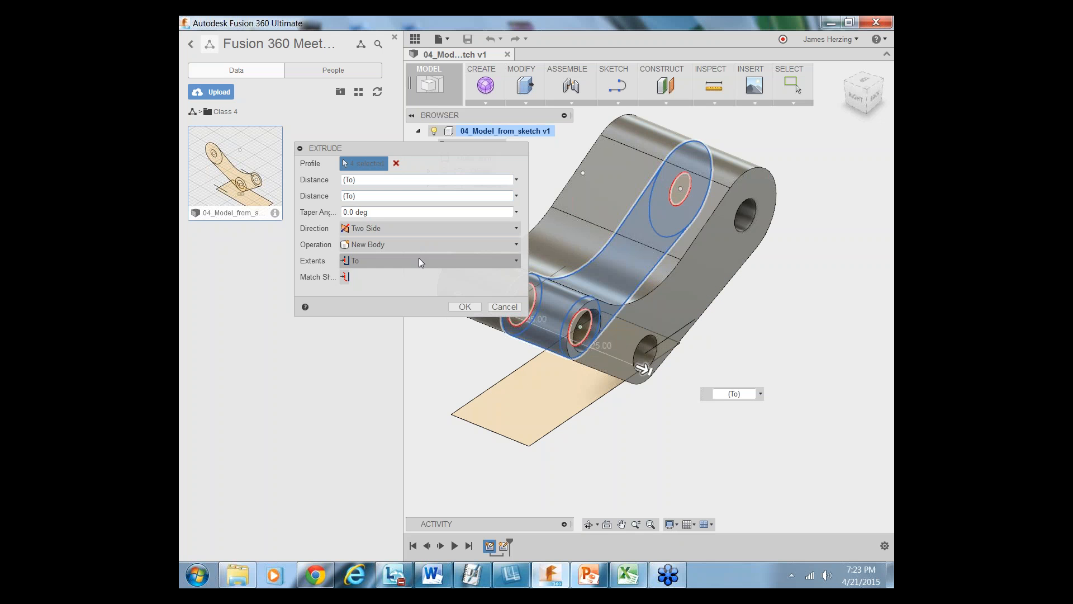
click(505, 308)
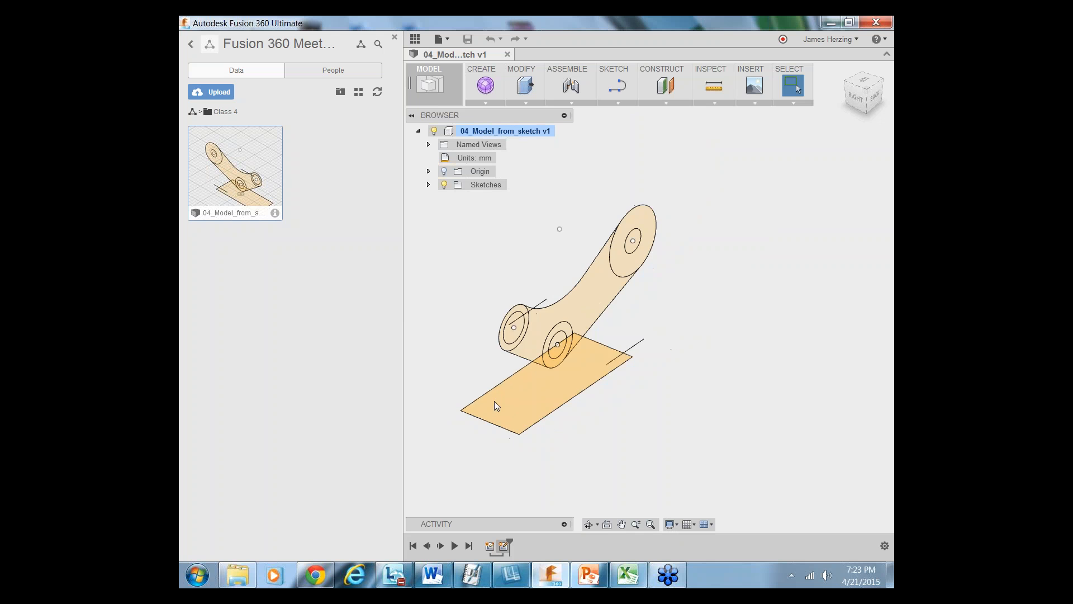
Start a new extrusion with the direction Two Side and the extents set to To
click(484, 103)
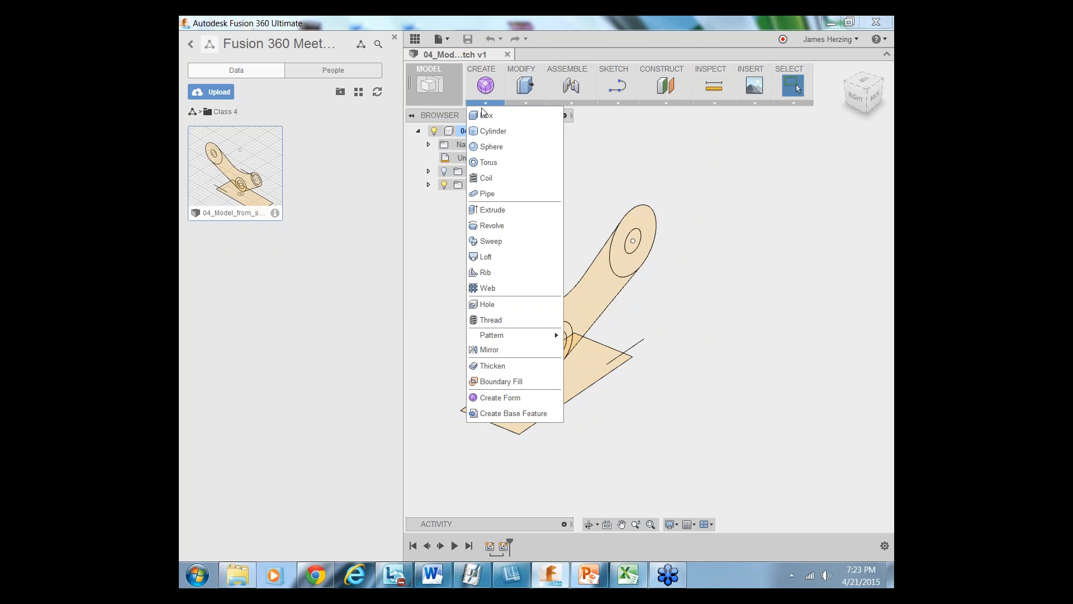
click(501, 210)
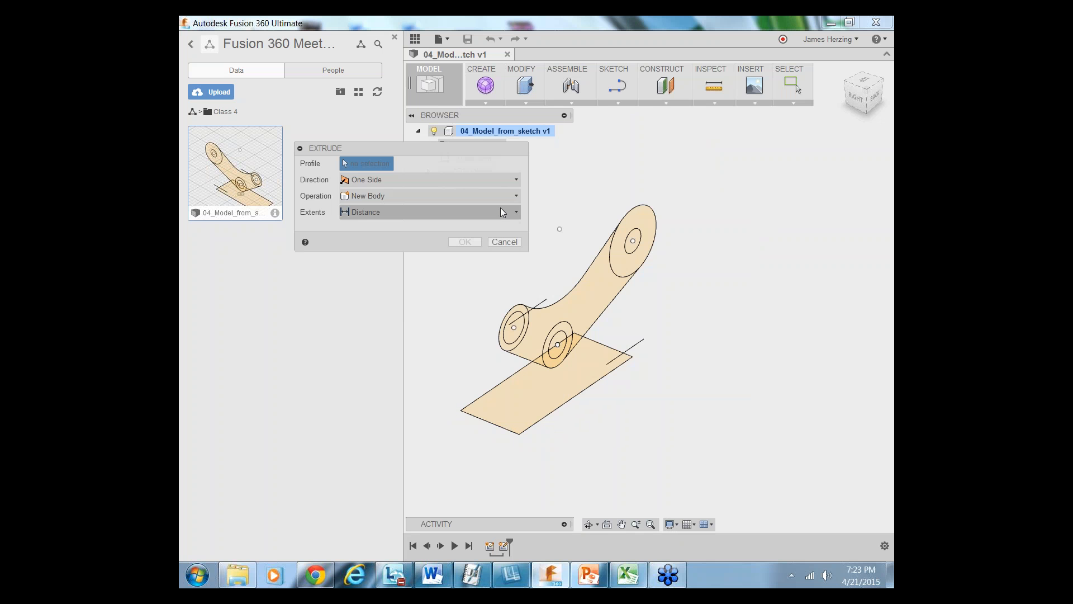
click(388, 180)
click(387, 213)
click(391, 212)
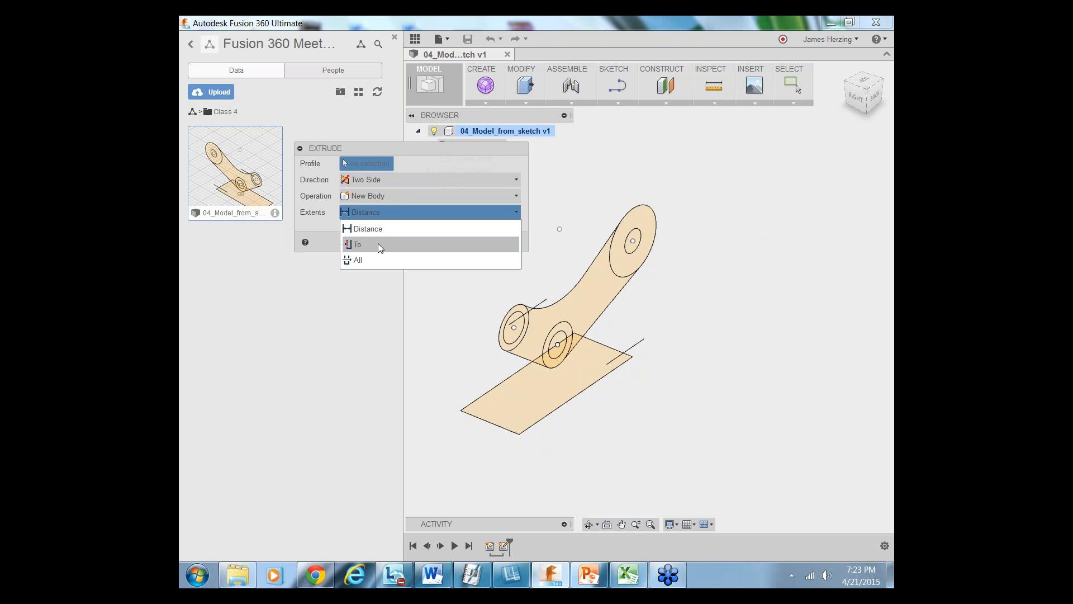
click(379, 246)
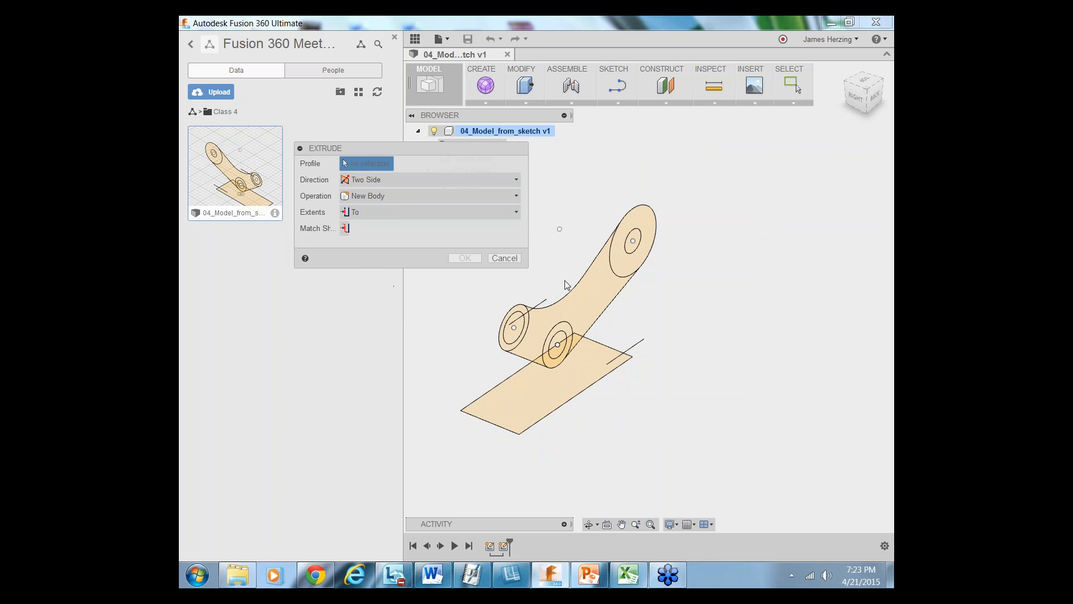
Select the arm profile and the three ring profiles around its holes for the two-sided extrusion
click(587, 297)
click(504, 327)
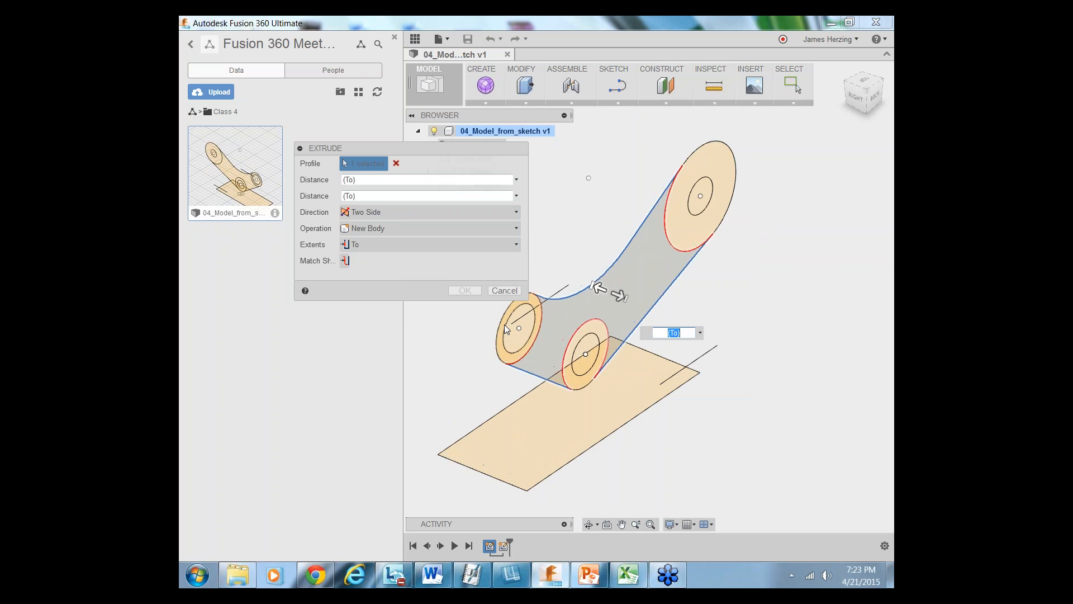
scroll(504, 326, up, 5)
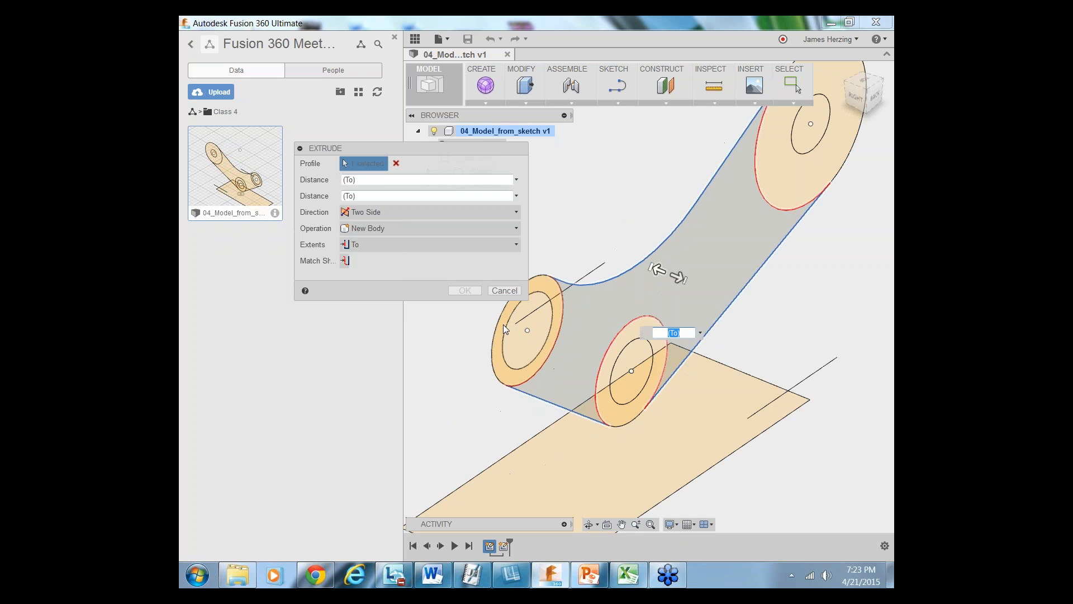
click(623, 351)
click(785, 195)
scroll(623, 265, down, 4)
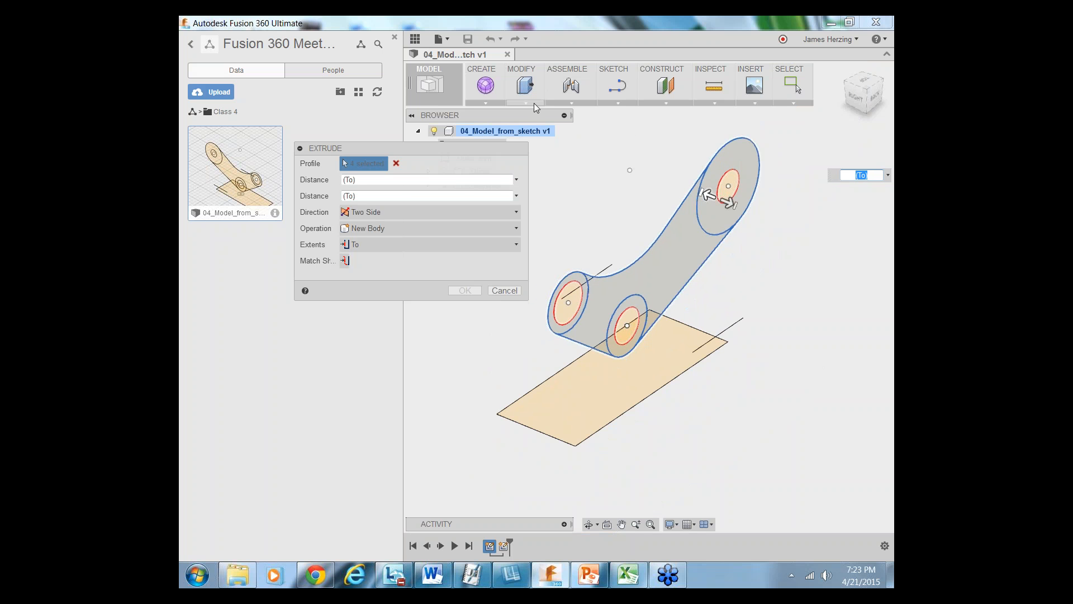
Terminate the extrusion's two sides at the outer endpoints of the short sketch lines on either side of the arm, and create the new body
click(856, 96)
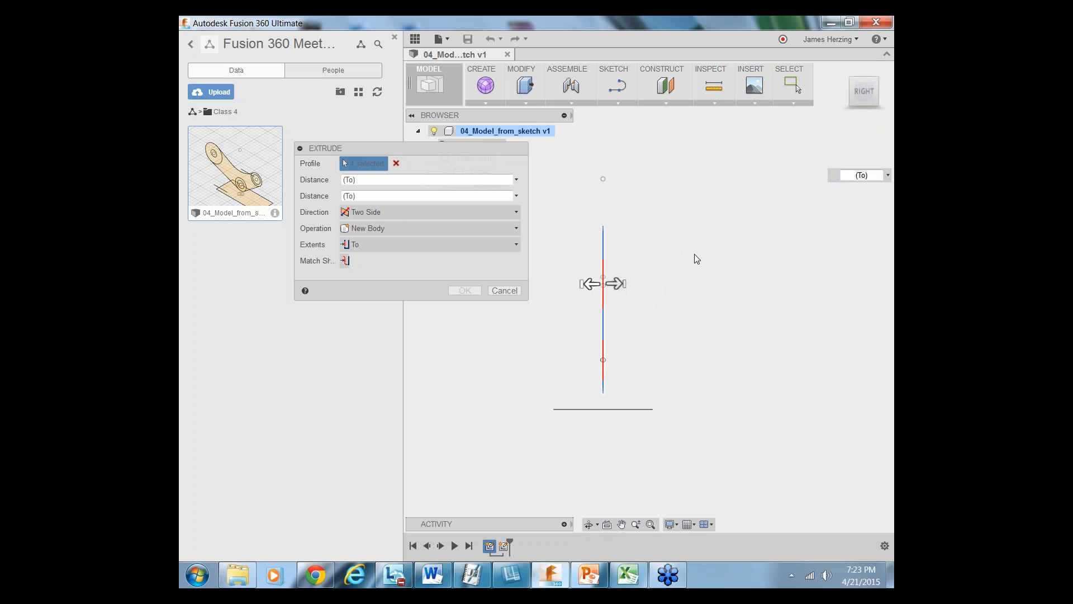
click(590, 528)
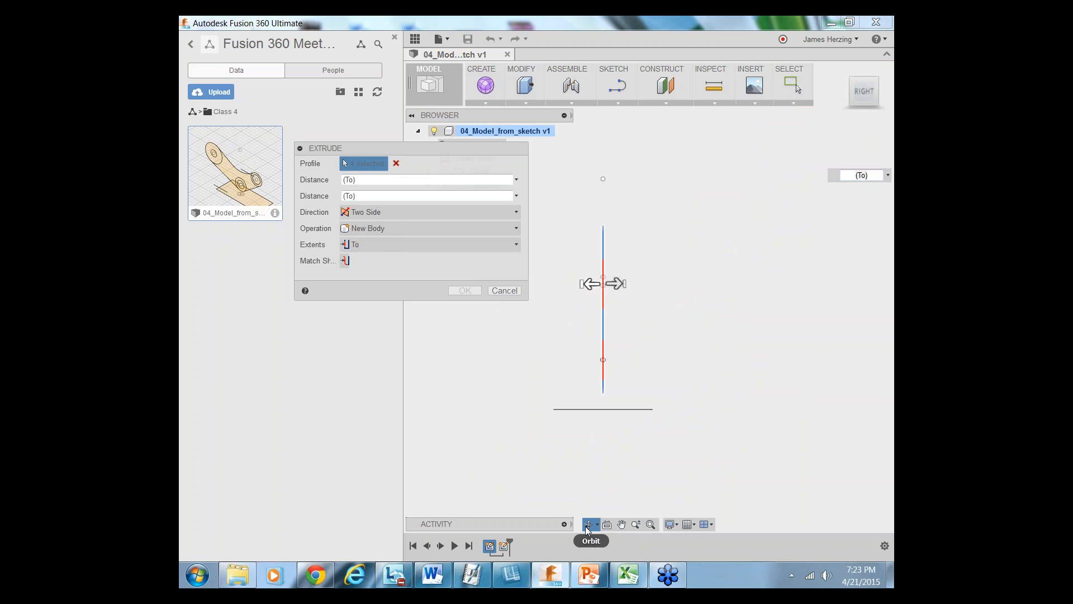
drag(622, 391, 692, 371)
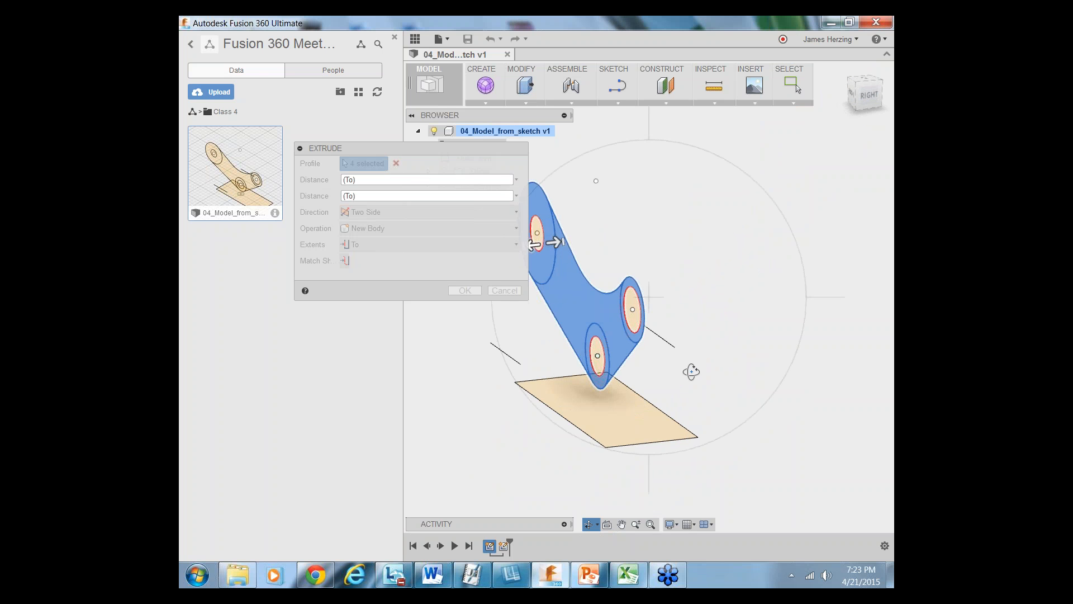
key(Escape)
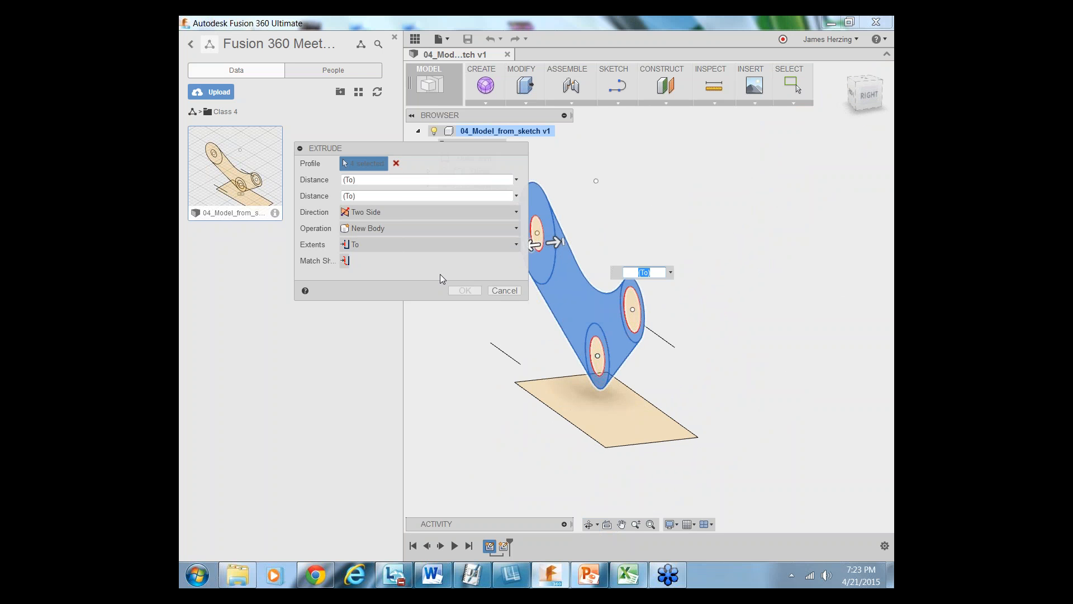
click(491, 345)
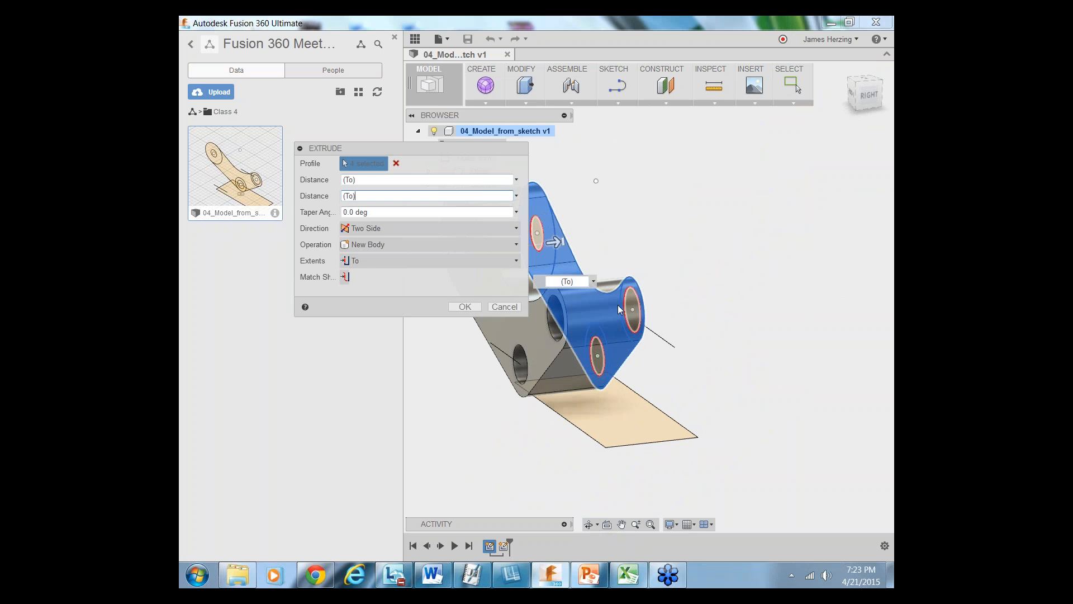
click(676, 347)
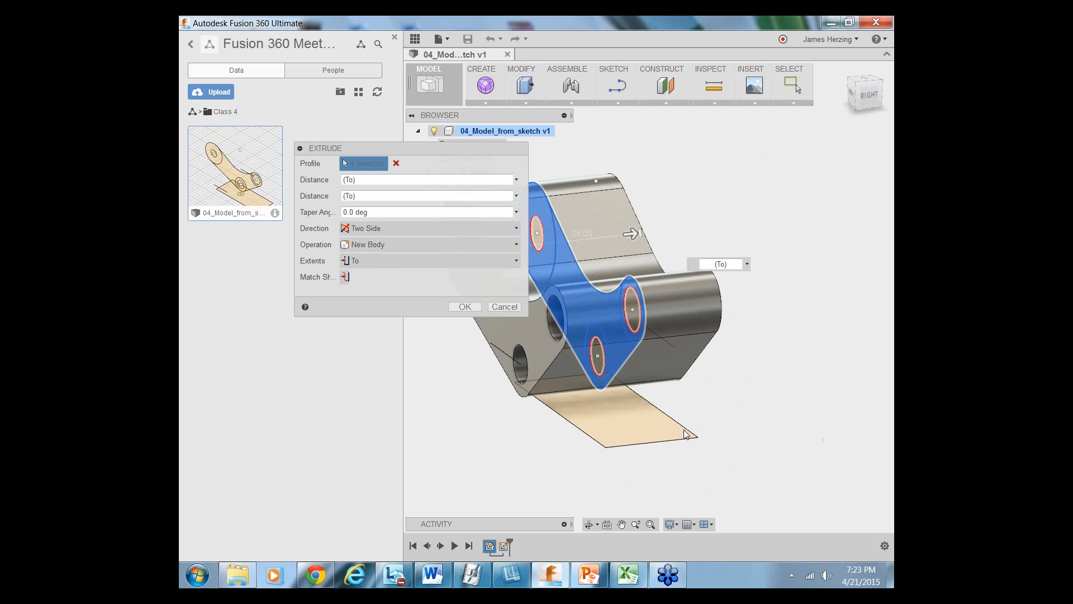
click(468, 308)
Turn Sketch1's visibility back on so its profiles can be reused inside the solid arm
scroll(531, 417, down, 3)
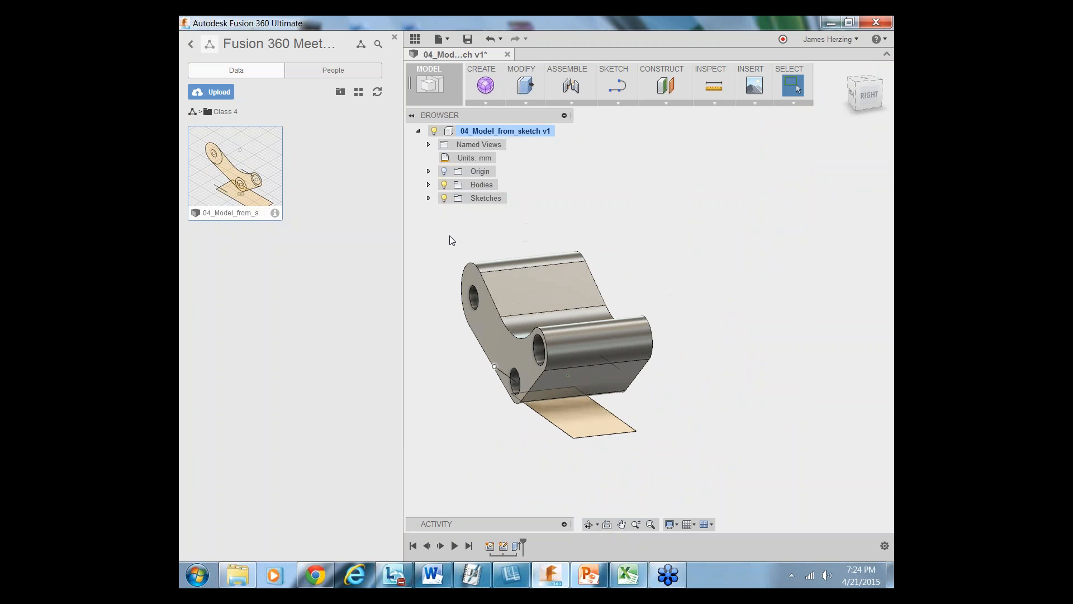
click(429, 185)
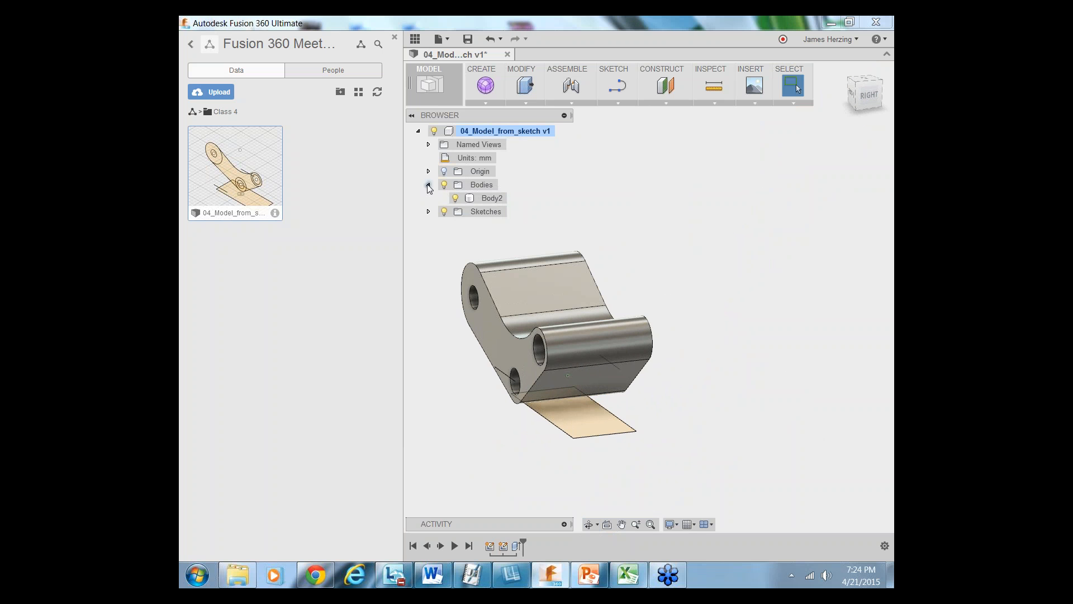
click(429, 184)
click(429, 198)
click(455, 212)
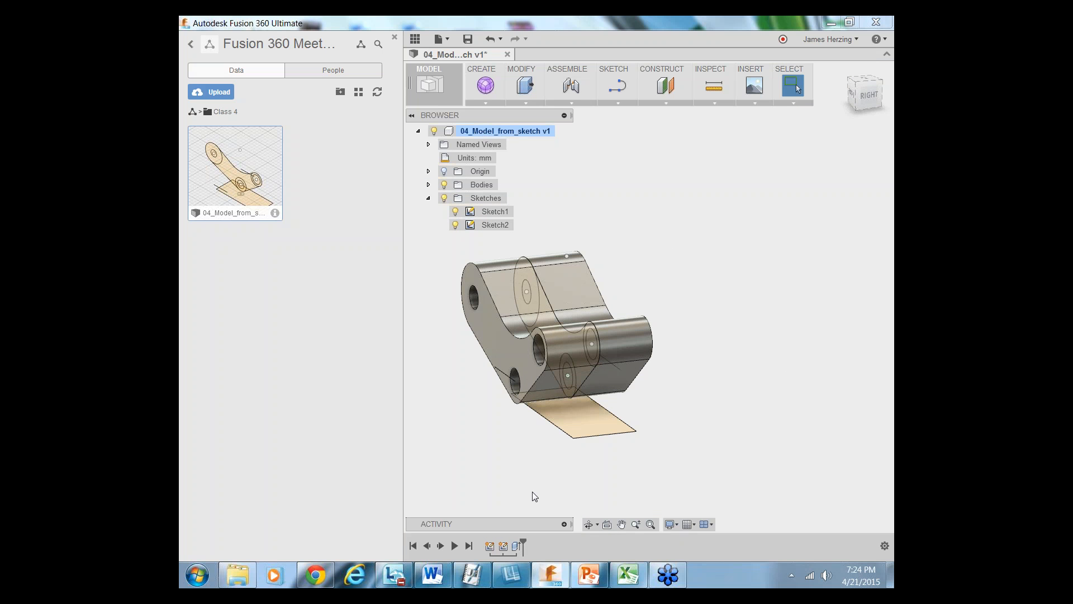
click(588, 525)
drag(610, 398, 652, 395)
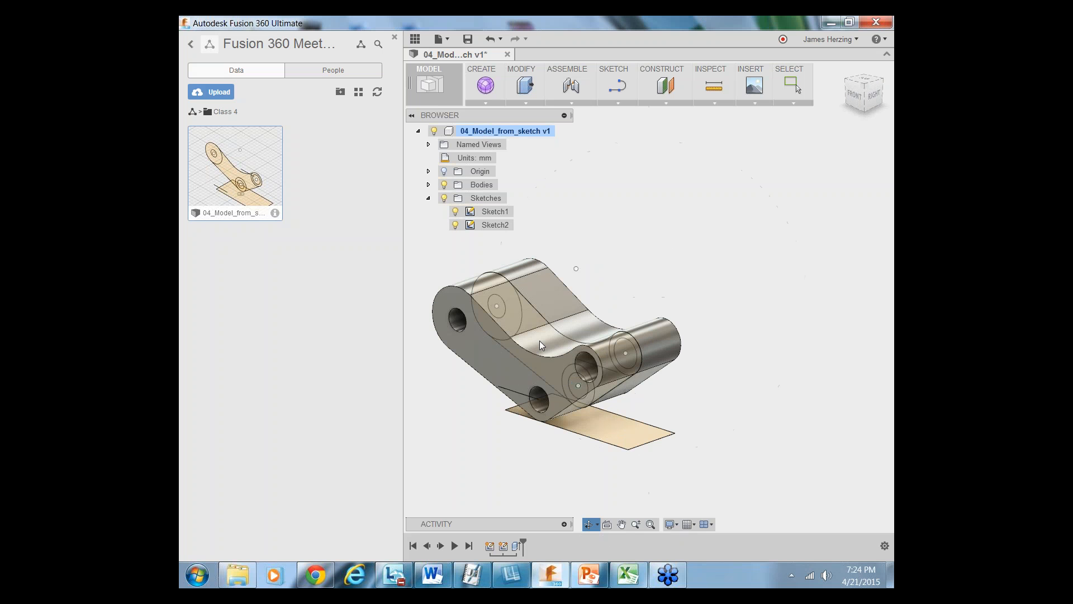
key(Escape)
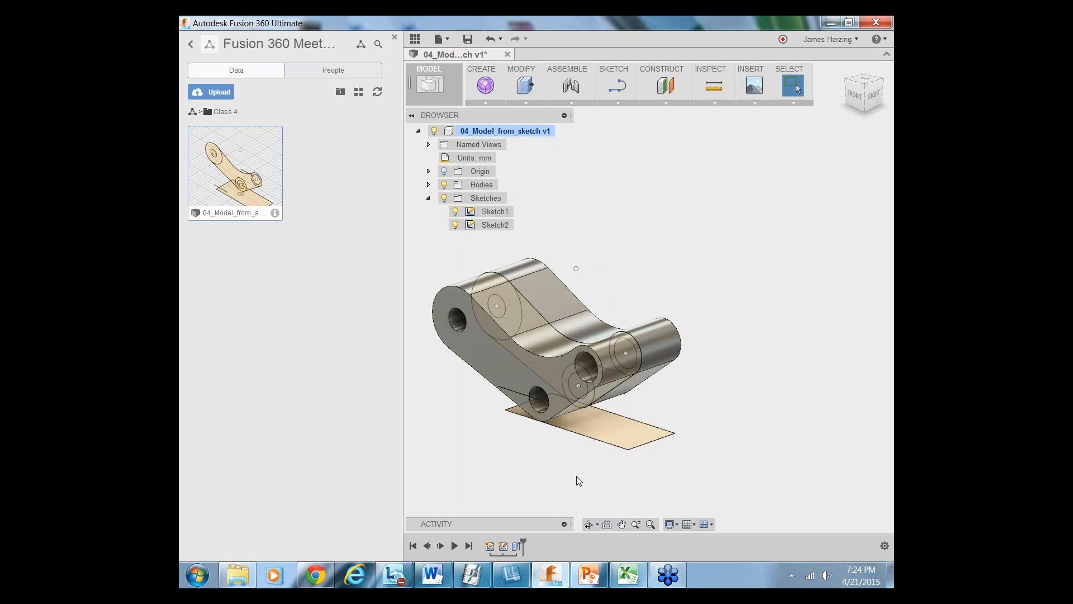
Select the Sketch1 arm profile hidden inside the body by choosing Profile from the overlapping geometry at the arm's front face
mouse_move(552, 364)
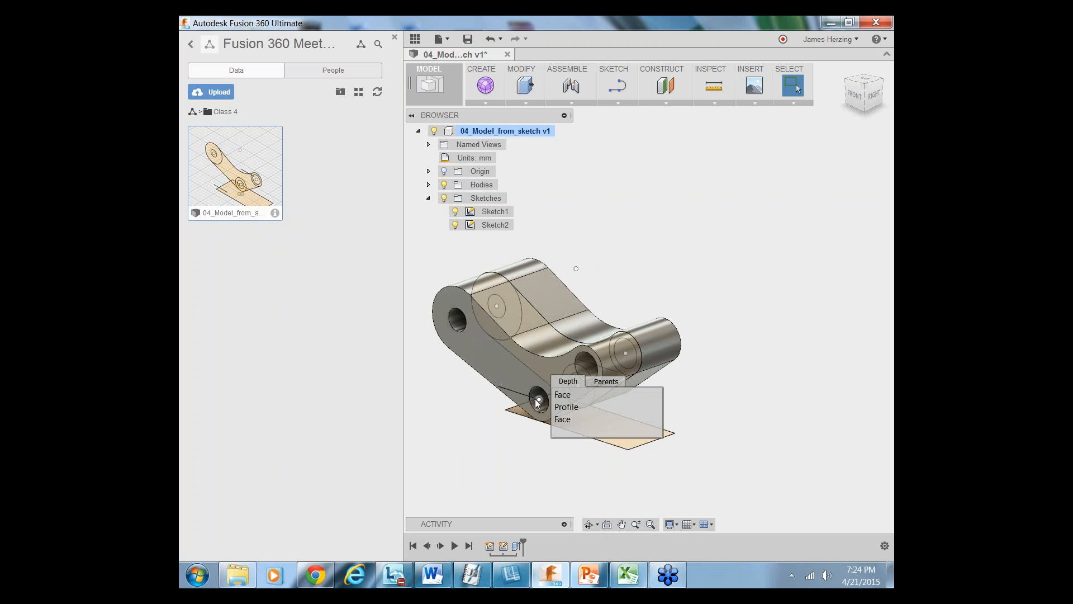
click(559, 394)
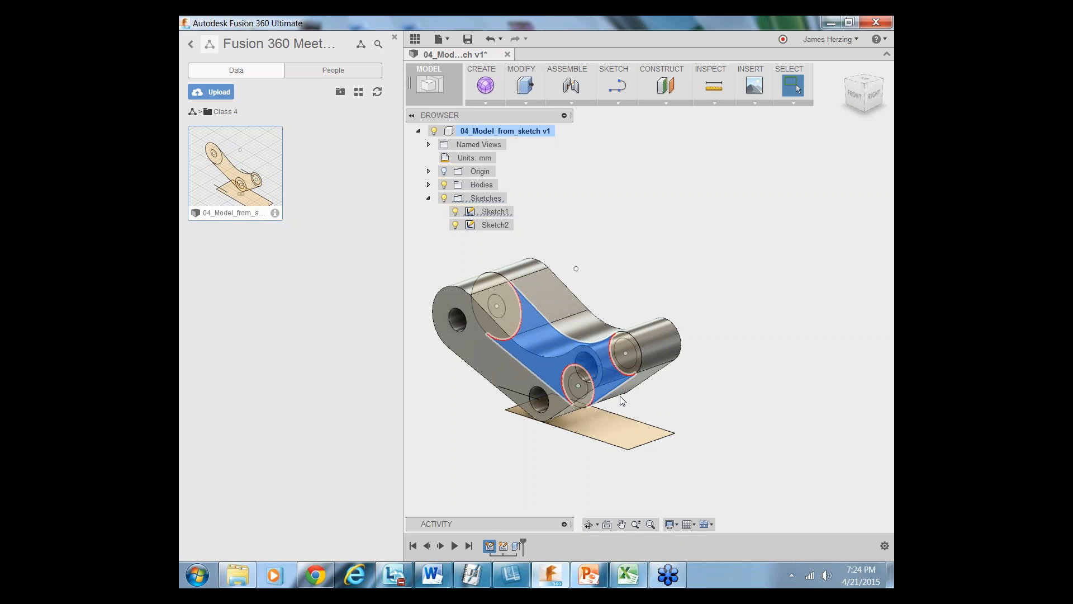
click(733, 361)
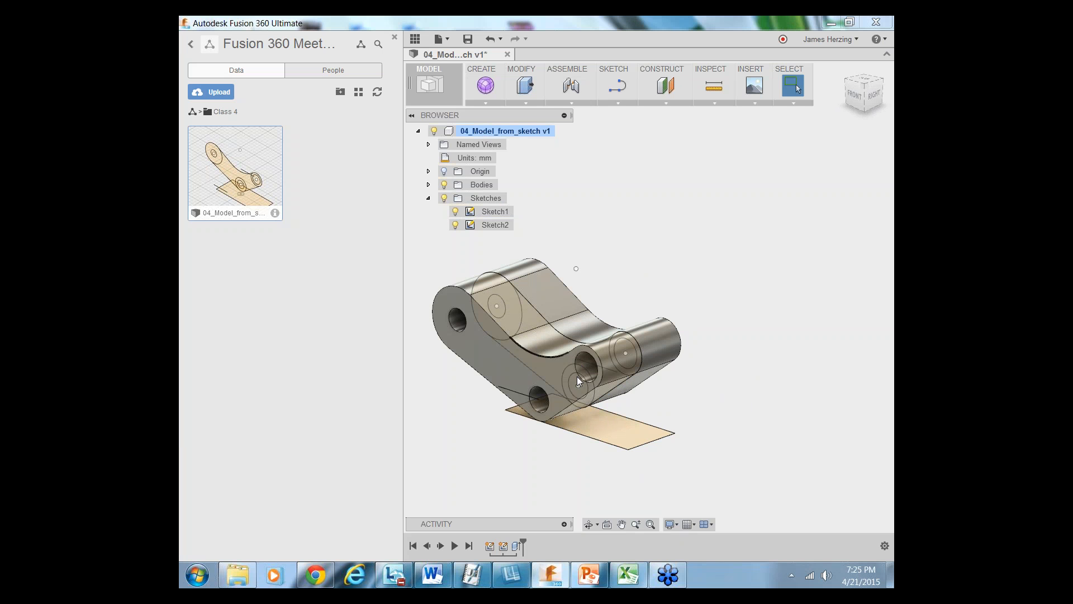
click(546, 371)
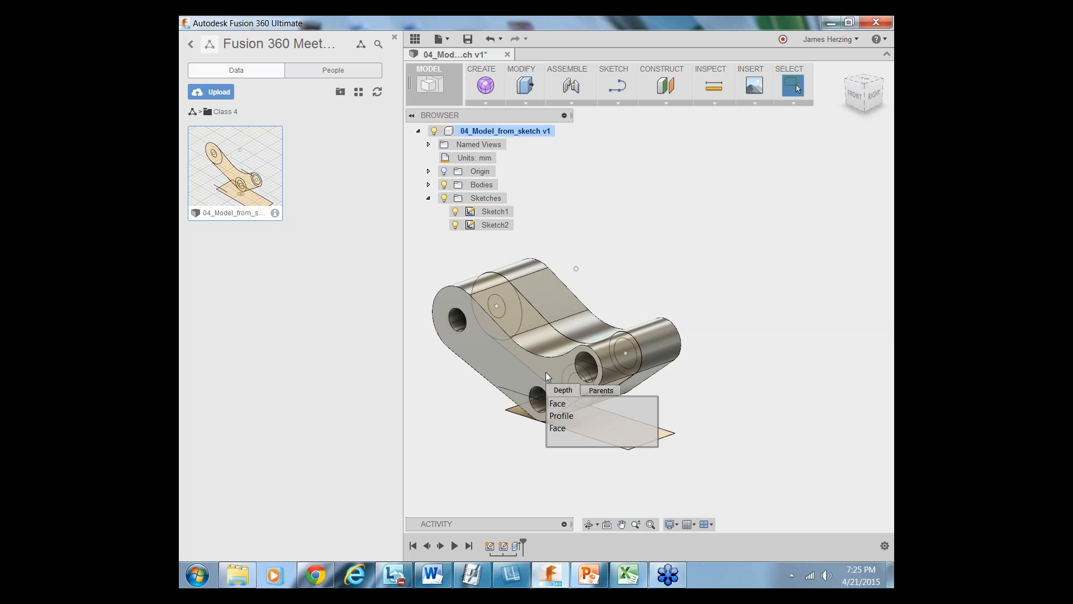
click(569, 417)
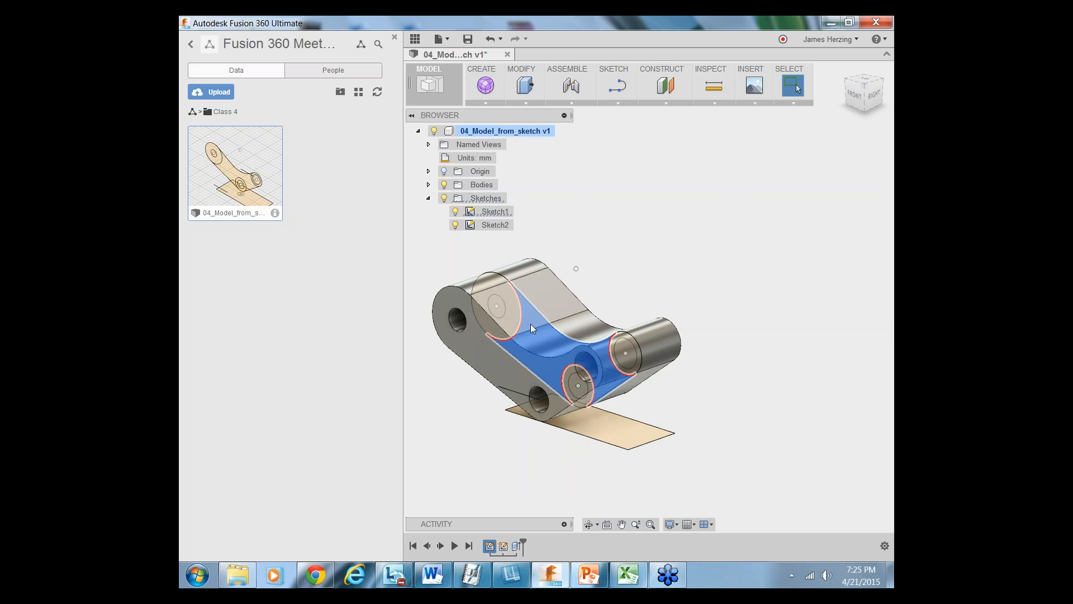
Hide Sketch1 and clear the arm profile selection
click(429, 198)
click(429, 198)
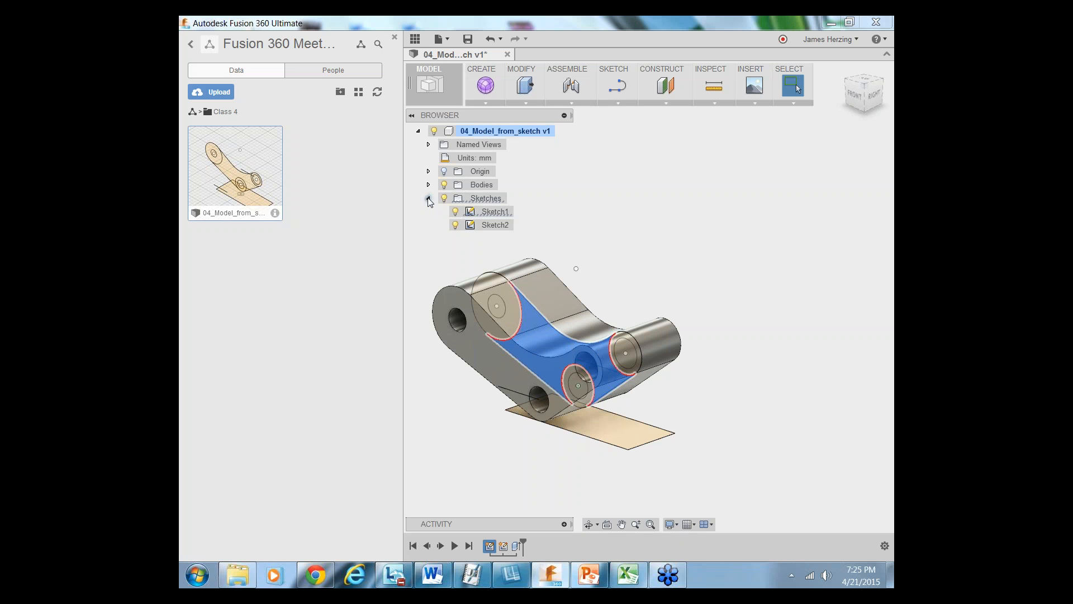
click(456, 226)
click(455, 225)
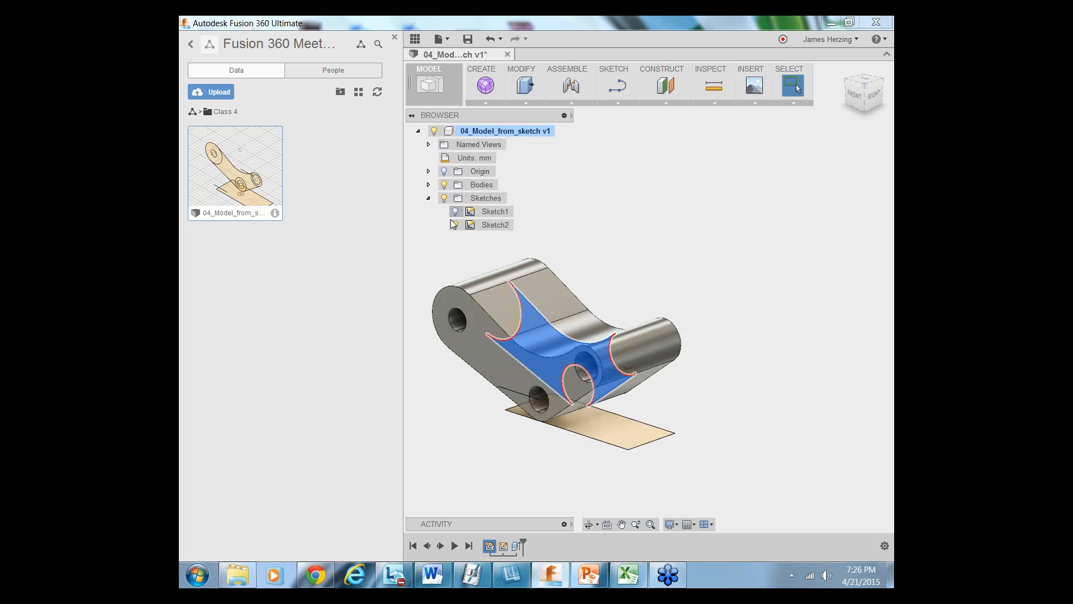
click(455, 212)
click(450, 277)
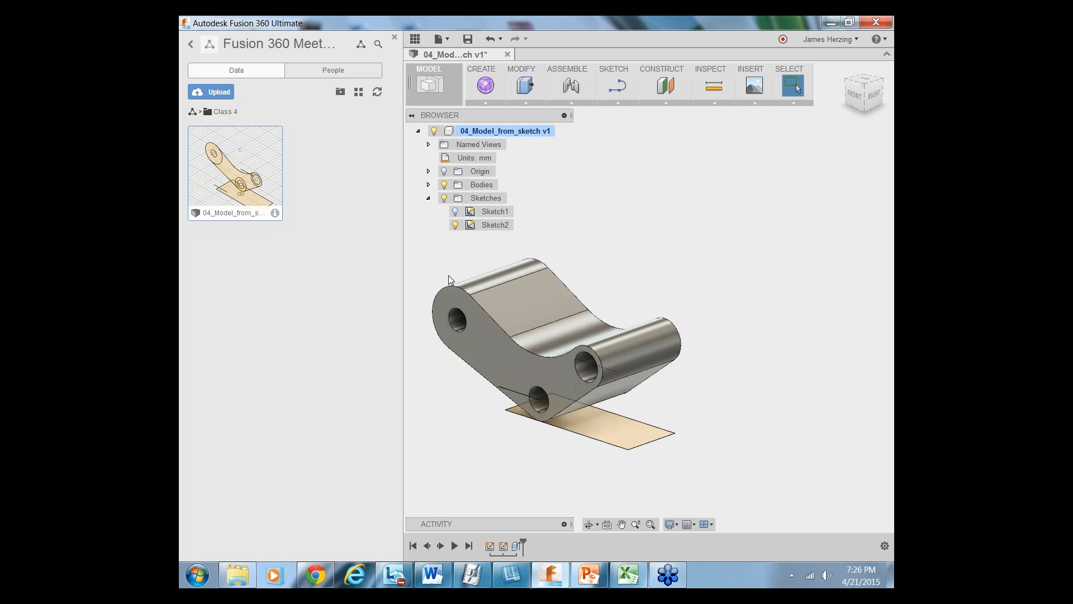
Show Sketch1 again and list the overlapping faces and profiles at the arm's front face without selecting any
click(455, 213)
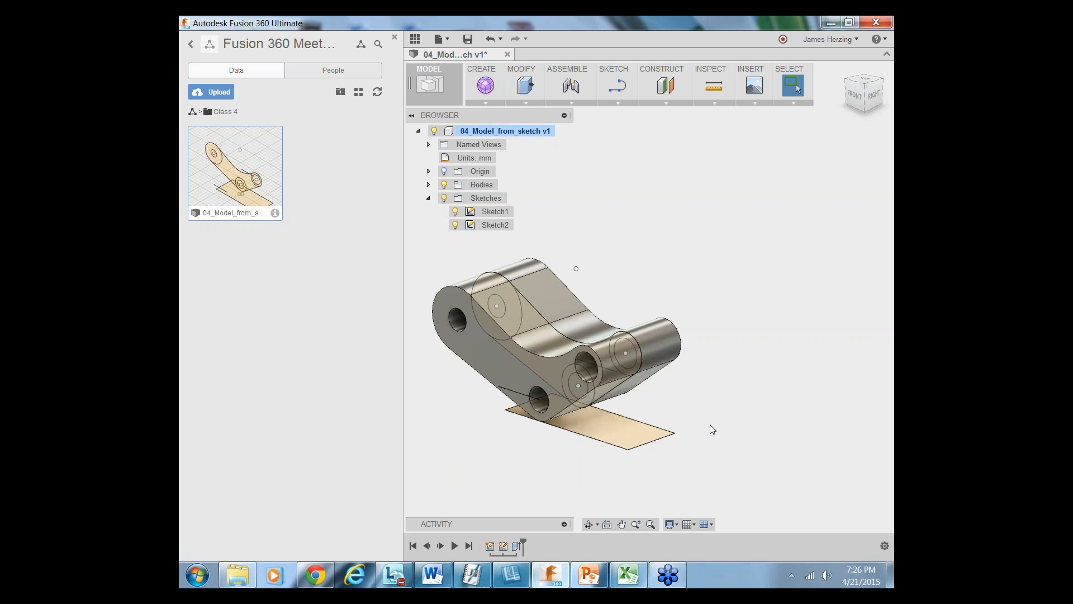
click(557, 374)
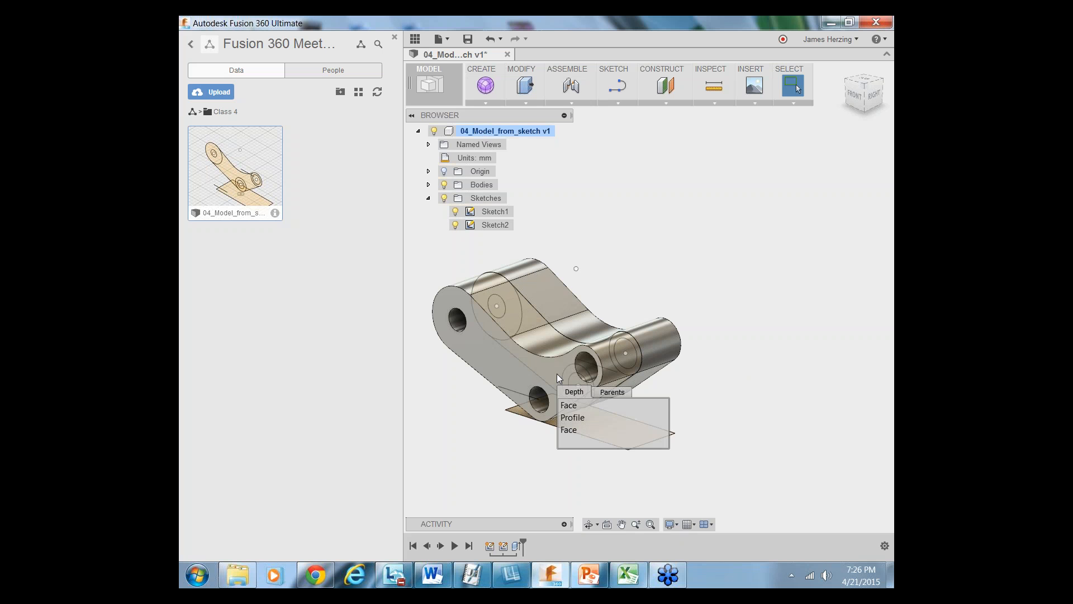
click(783, 370)
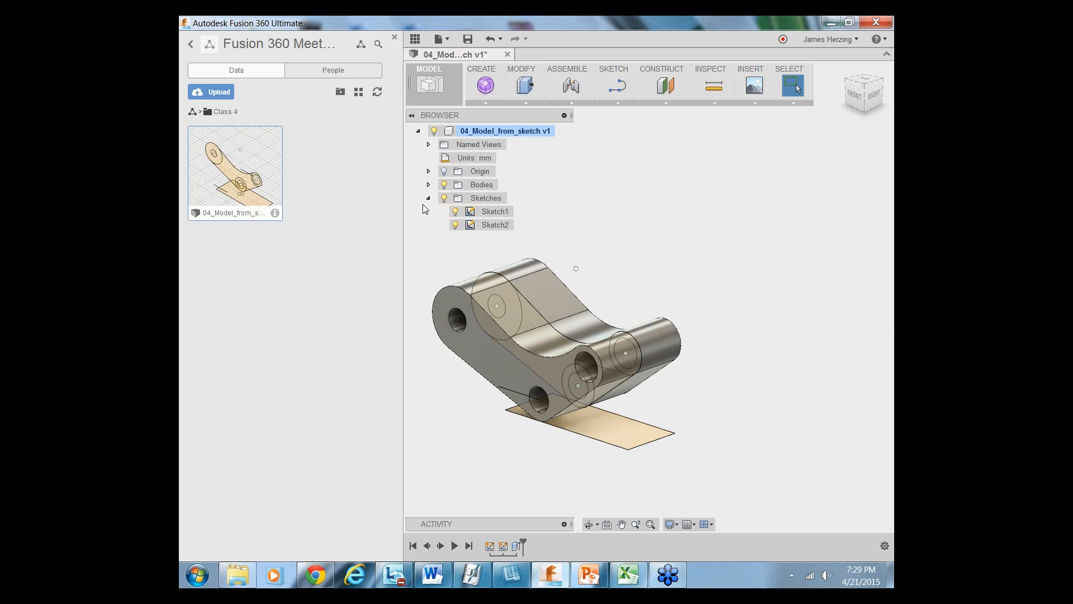
Switch Sketch1's visibility off and back on
click(455, 211)
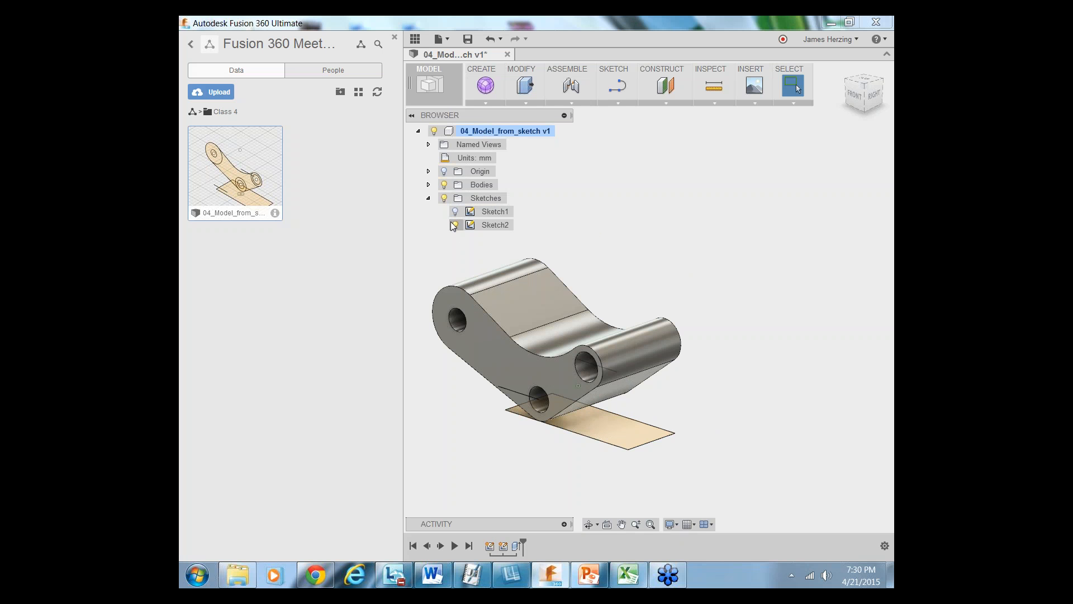
click(428, 199)
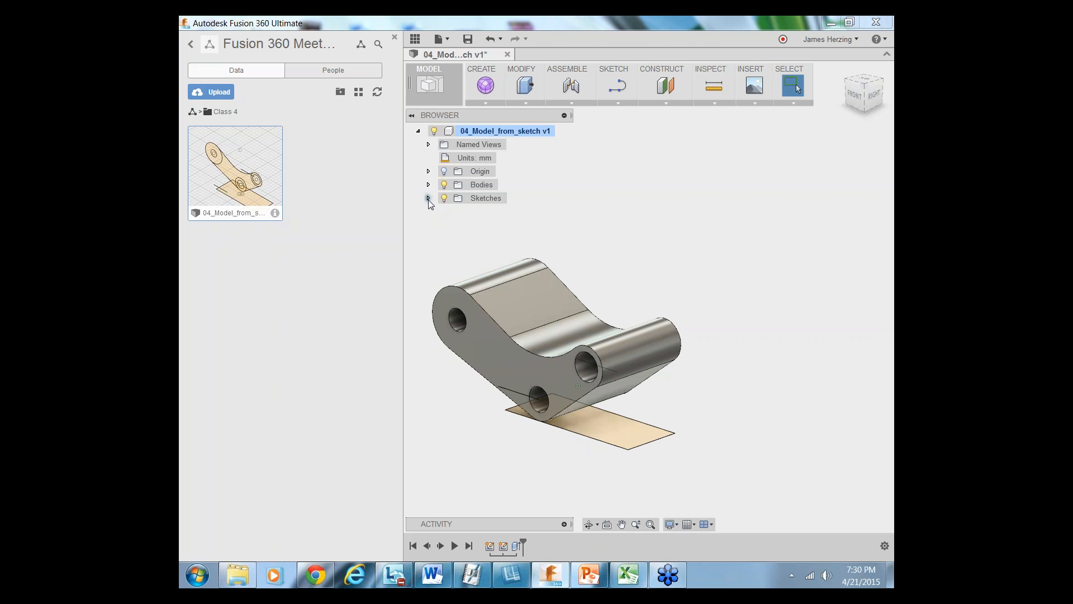
click(428, 199)
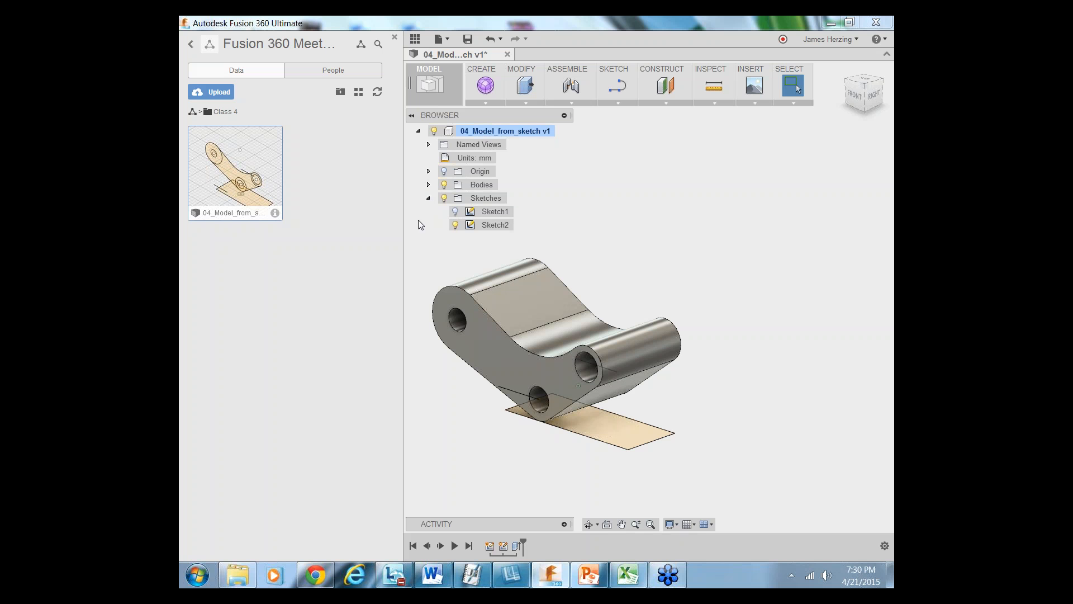
click(455, 212)
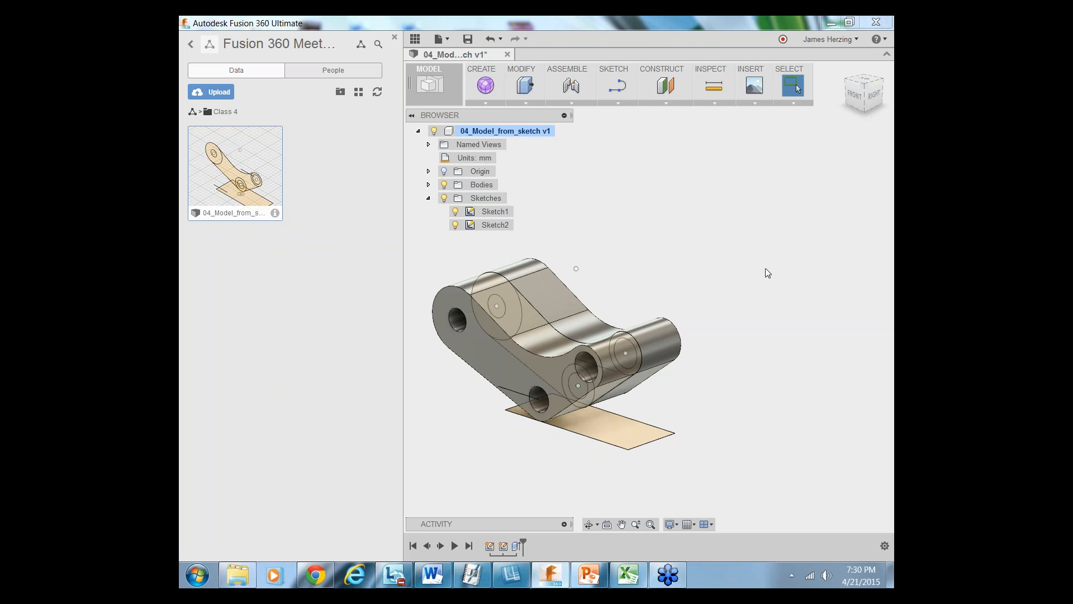
Extrude the Sketch1 circle inside the bore at the arm's short end symmetrically by 20 mm, joining it to the body
click(855, 95)
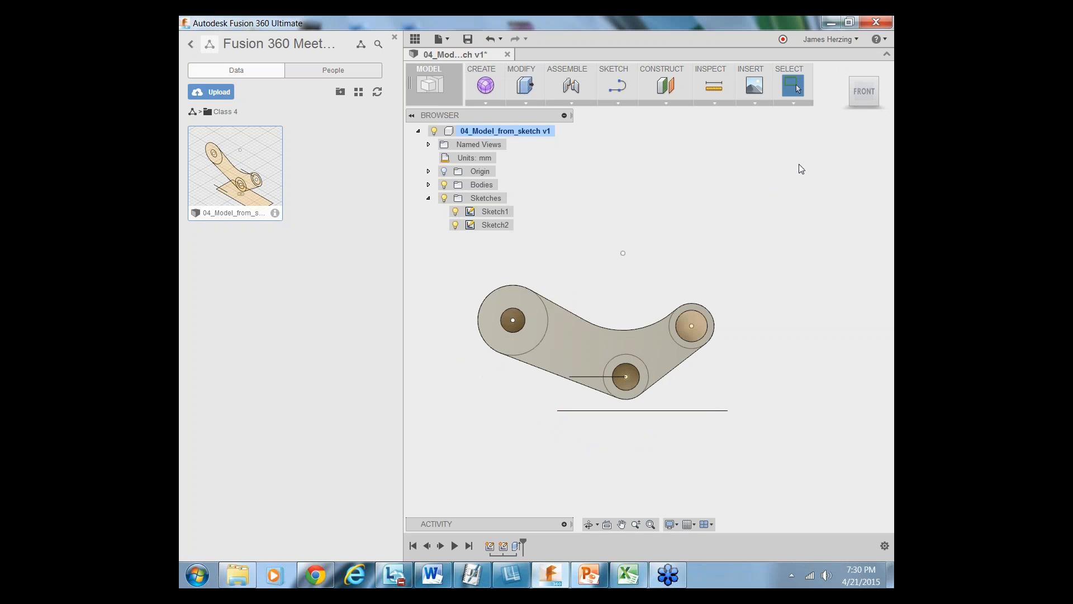
mouse_move(866, 114)
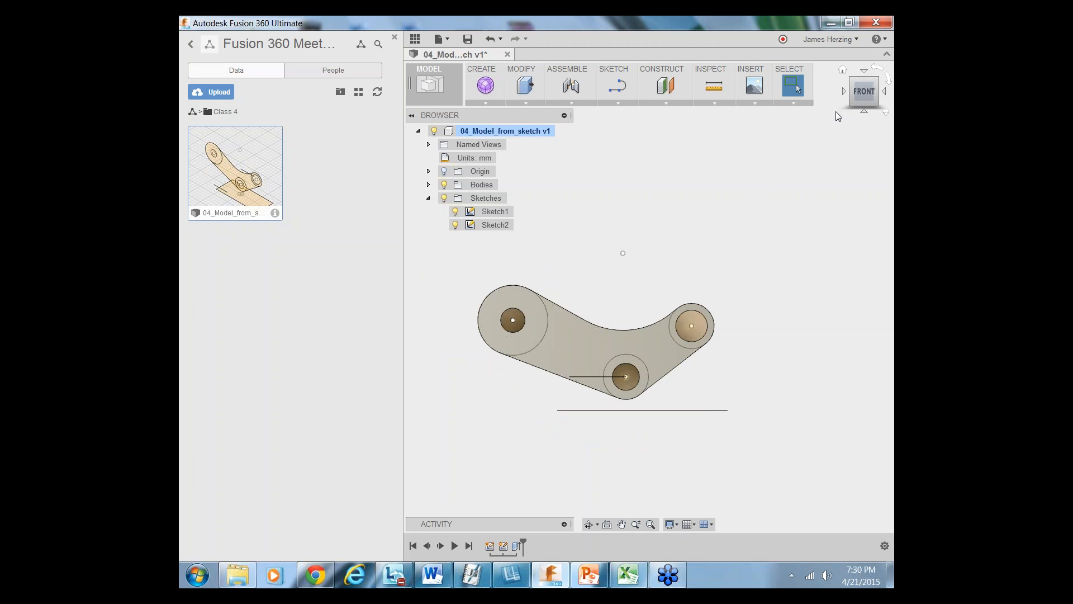
click(687, 328)
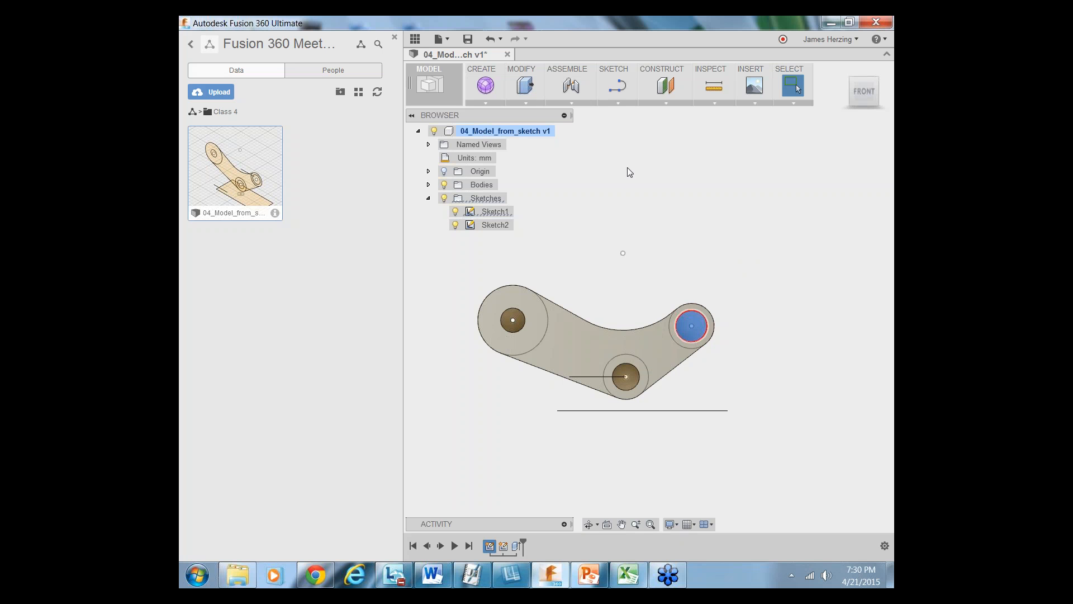
right_click(634, 218)
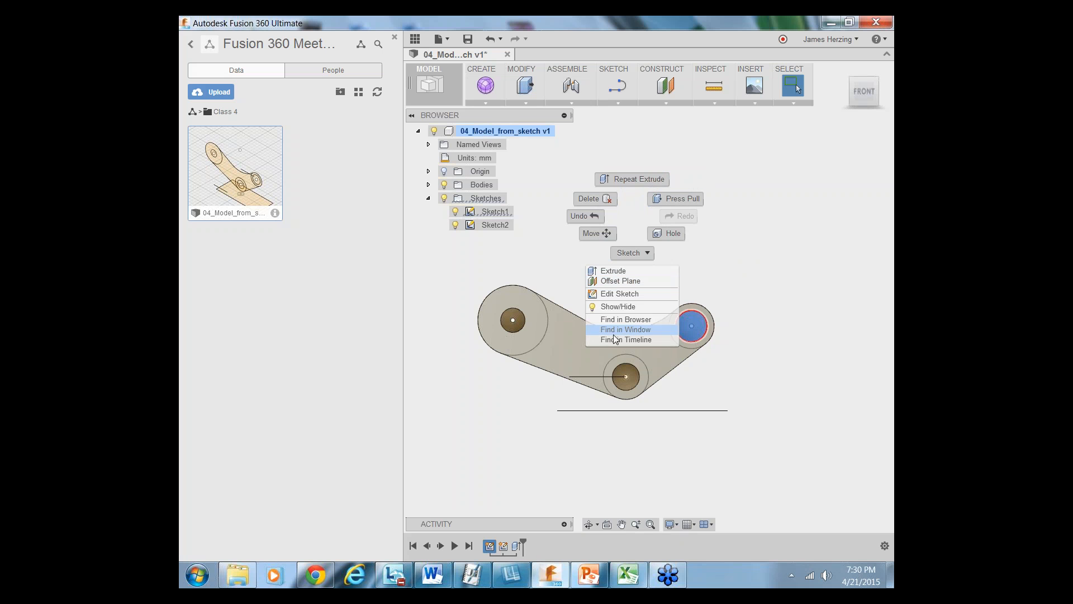
click(616, 271)
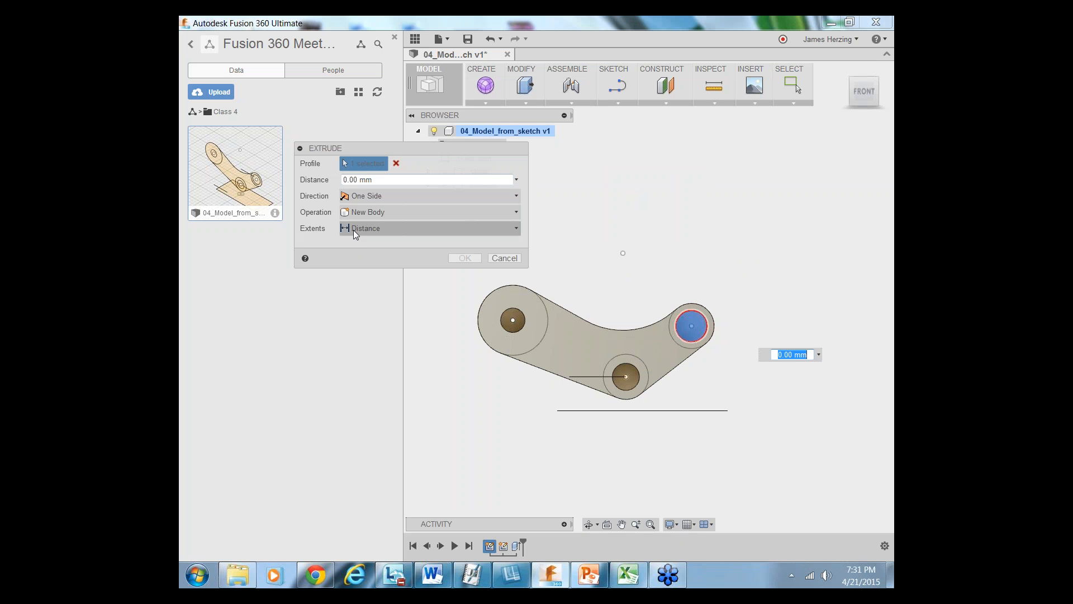
click(395, 195)
click(384, 243)
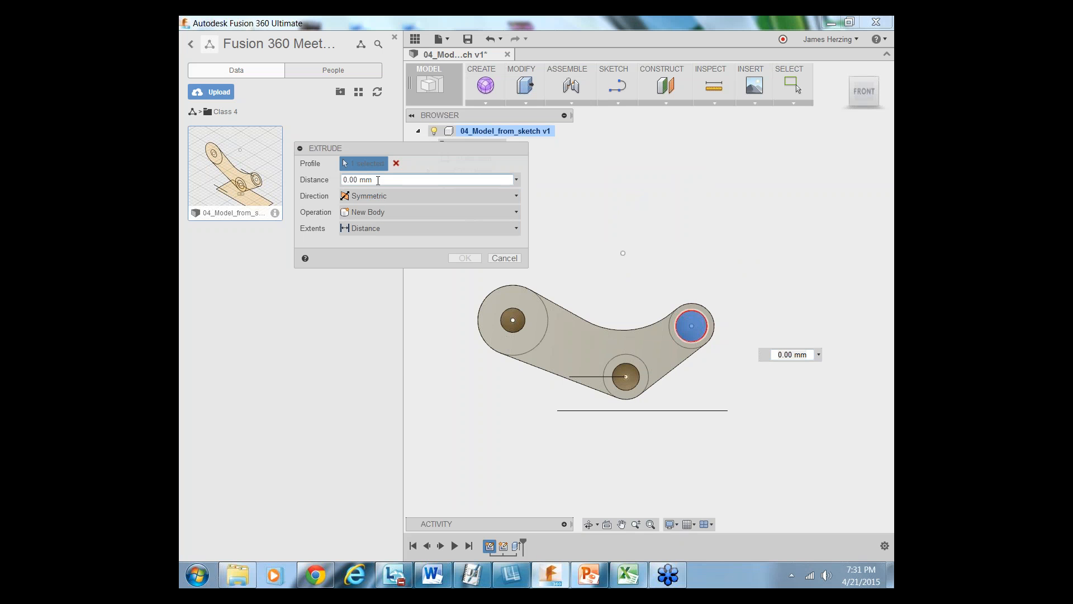
drag(376, 179, 340, 180)
text(20)
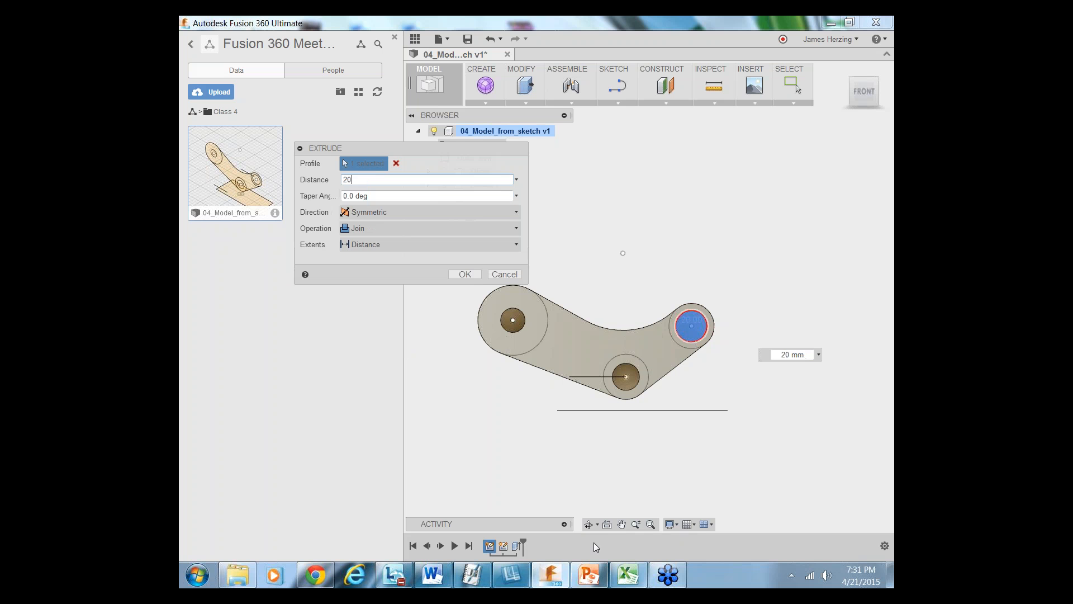
click(589, 523)
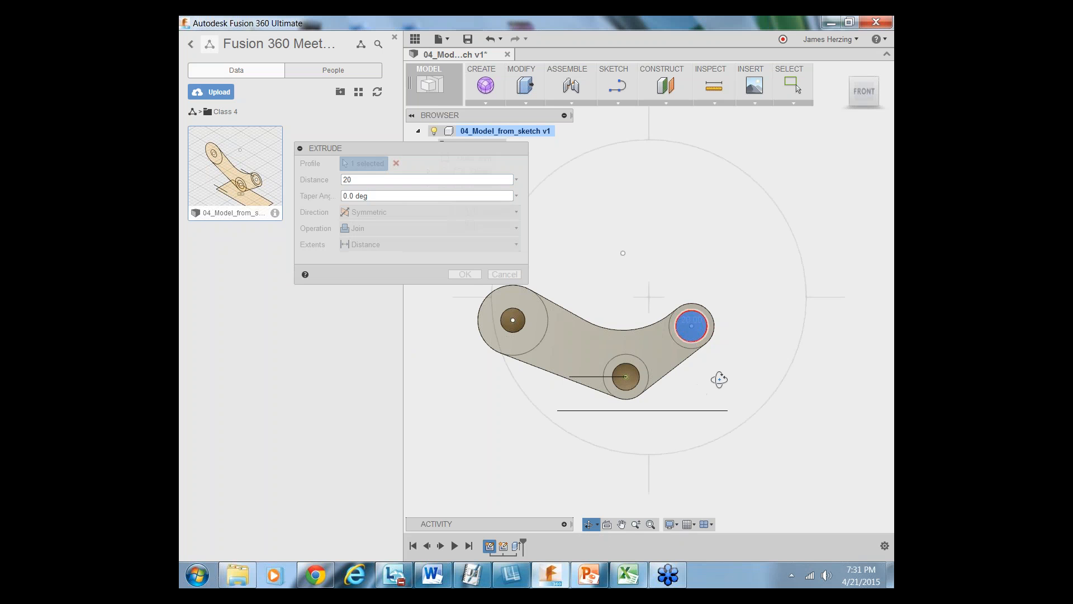
drag(720, 380, 592, 334)
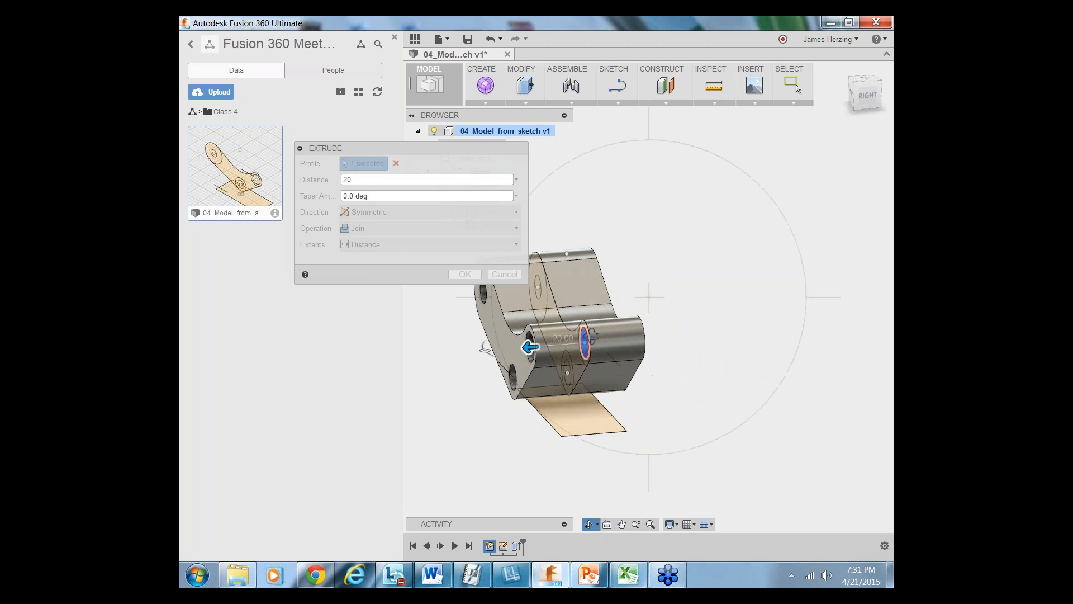
key(Escape)
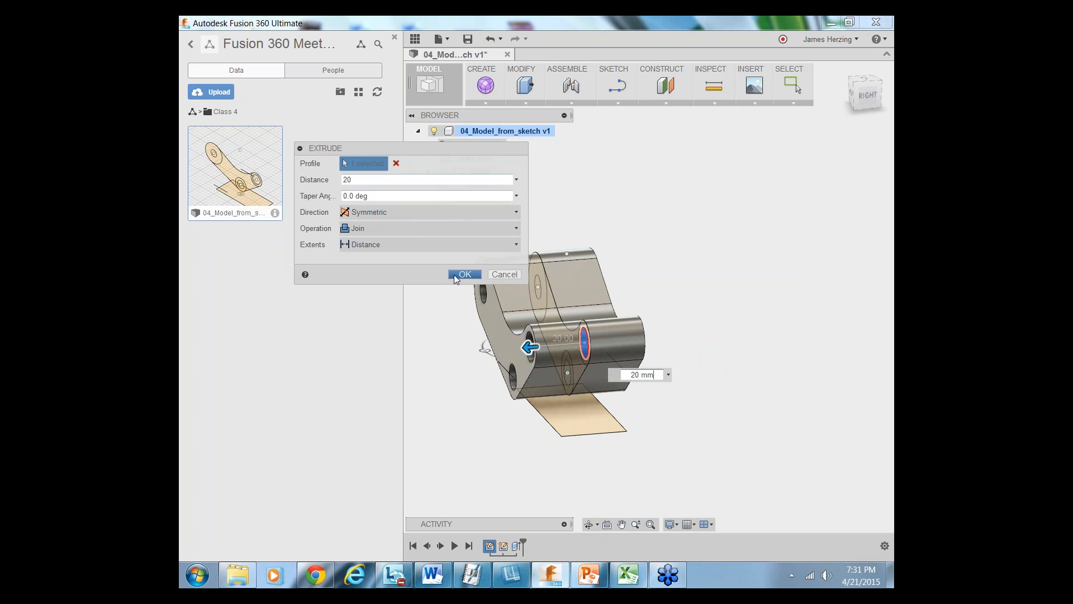
click(454, 274)
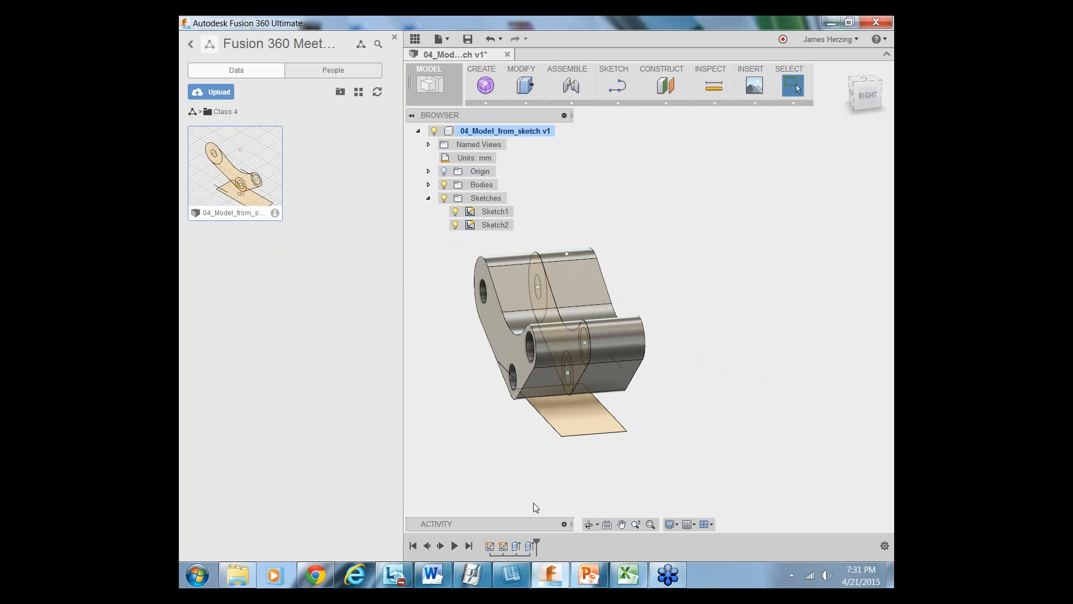
Measure the distance between the two end faces of the plug inside the short-end bore
click(588, 524)
drag(630, 402, 643, 394)
key(Escape)
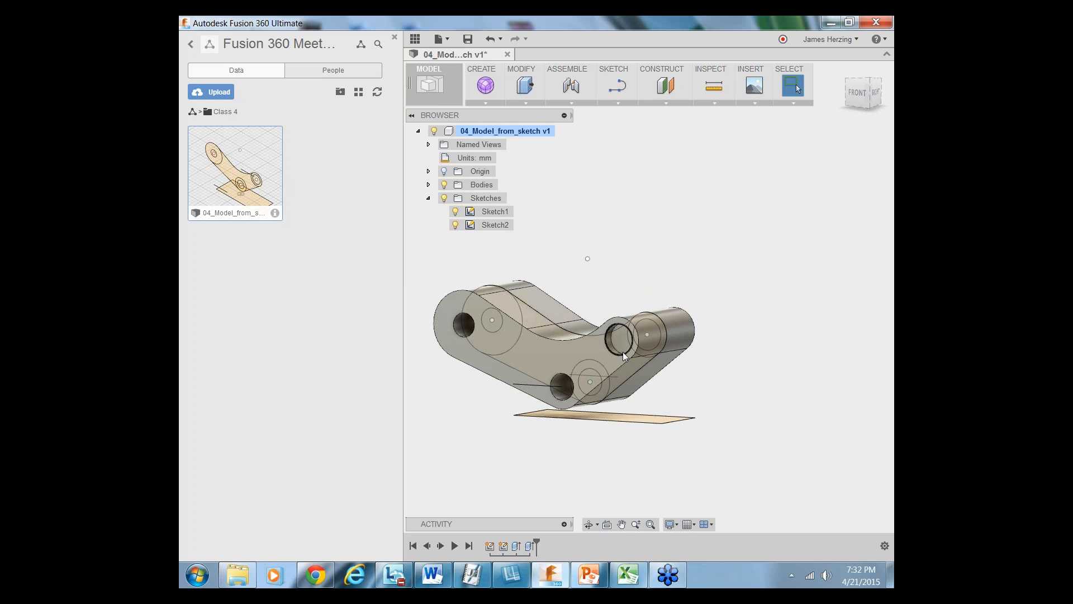
click(714, 89)
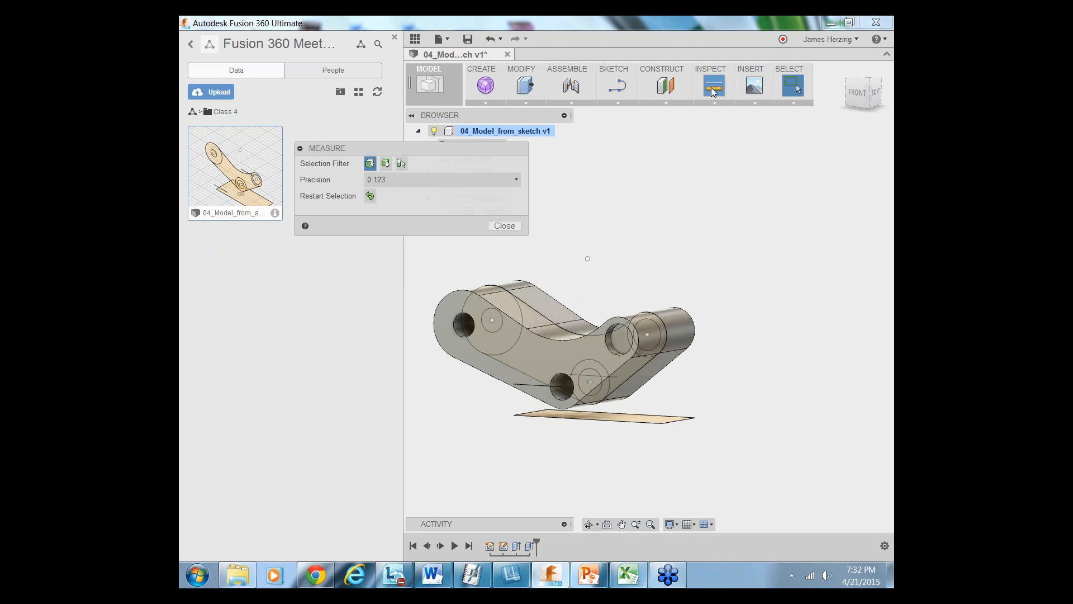
scroll(624, 342, up, 3)
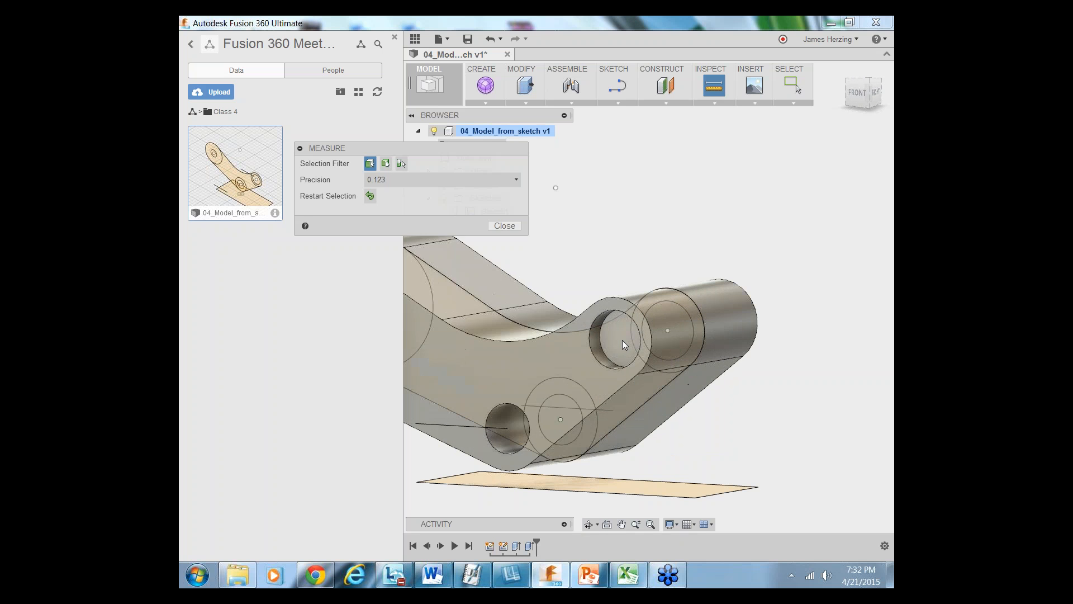
click(623, 340)
click(589, 525)
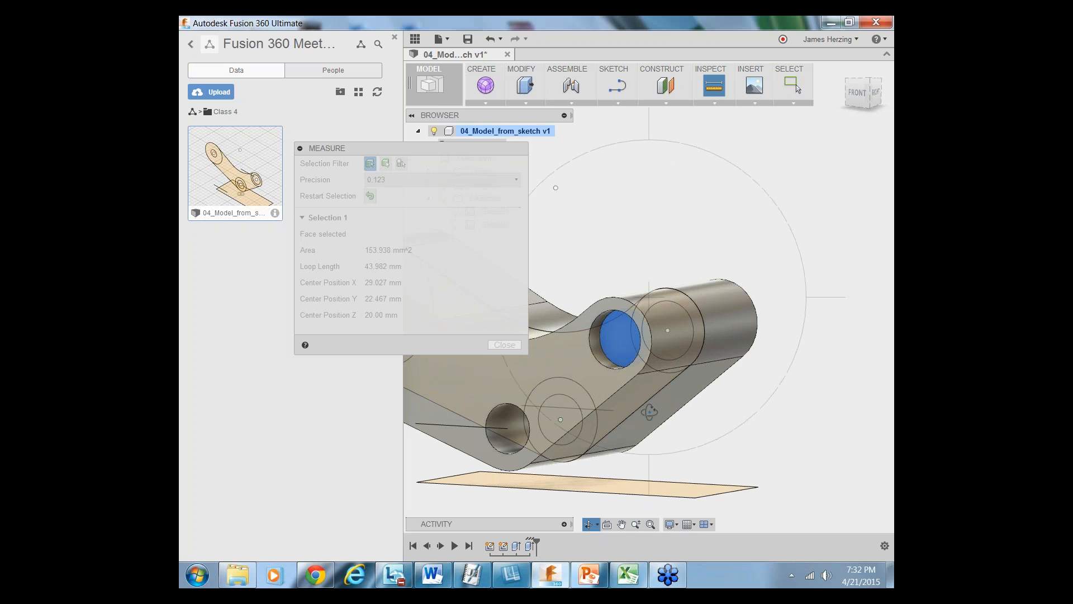
drag(651, 407, 547, 409)
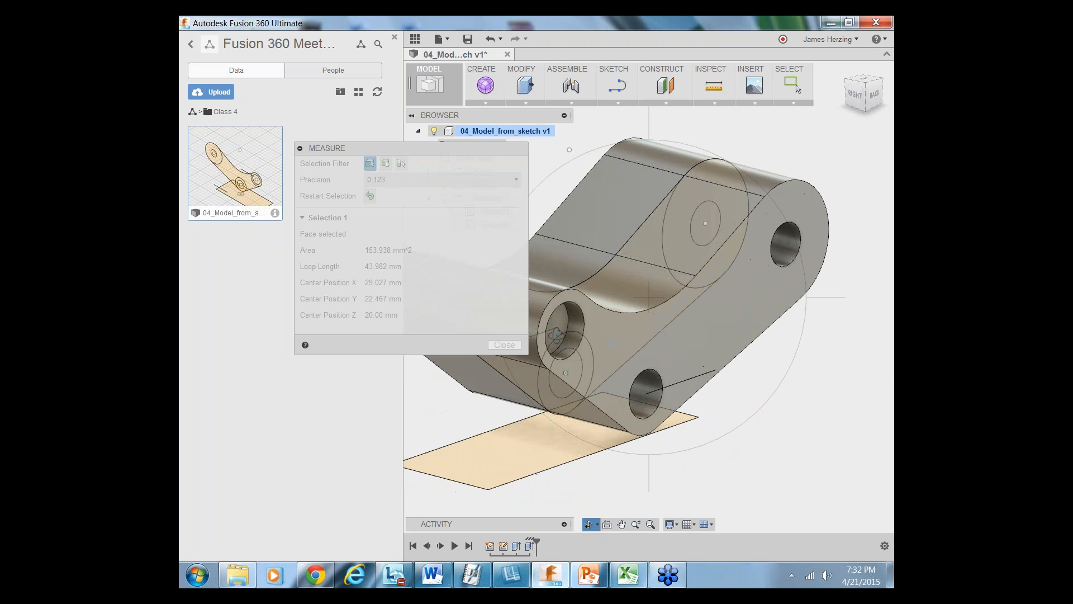
key(Escape)
click(557, 328)
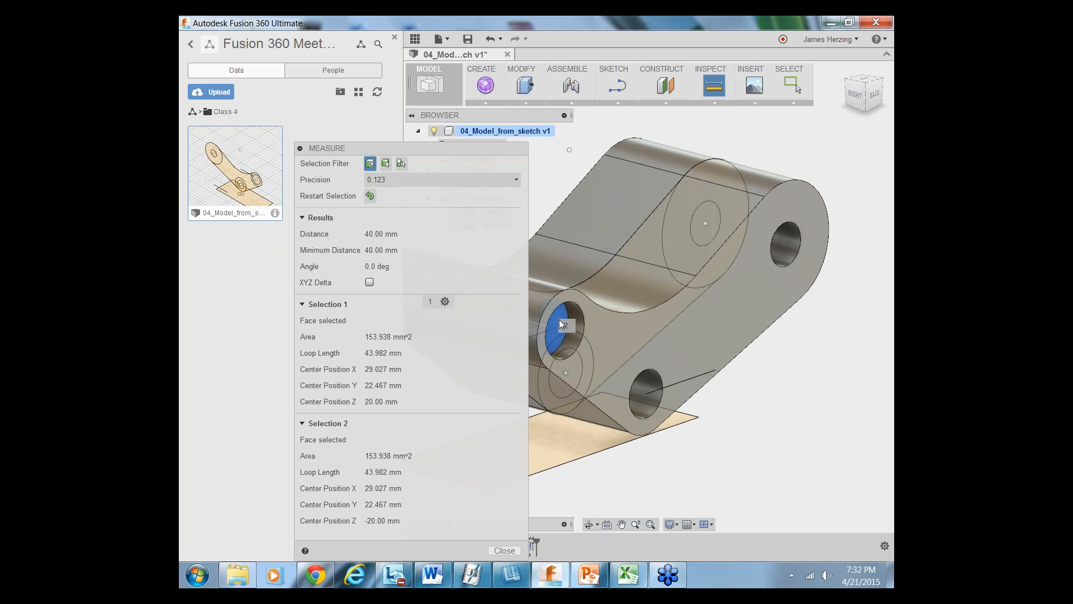
mouse_move(384, 242)
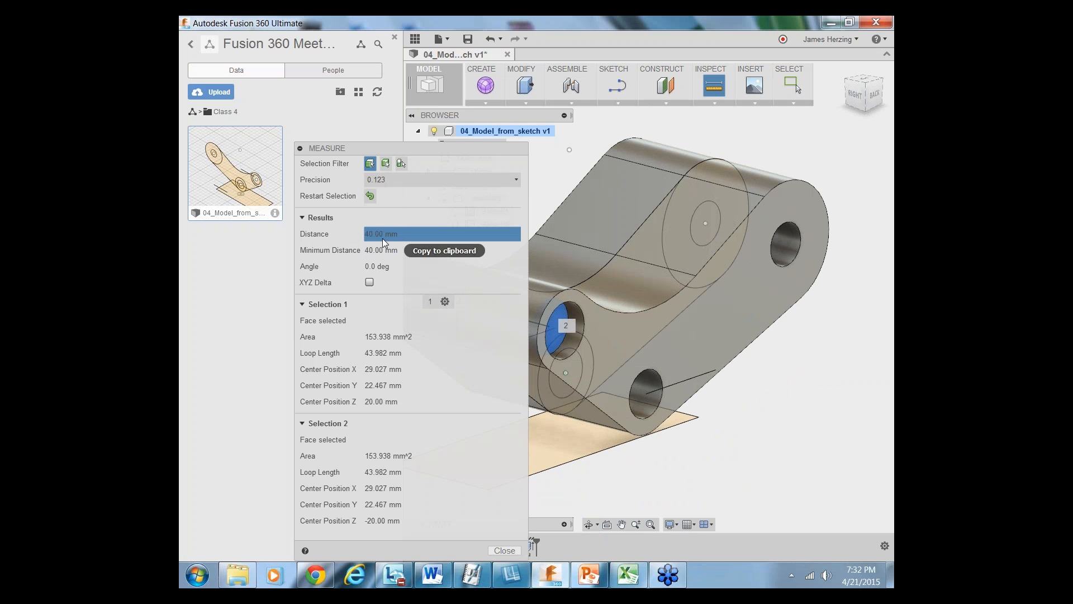
key(Escape)
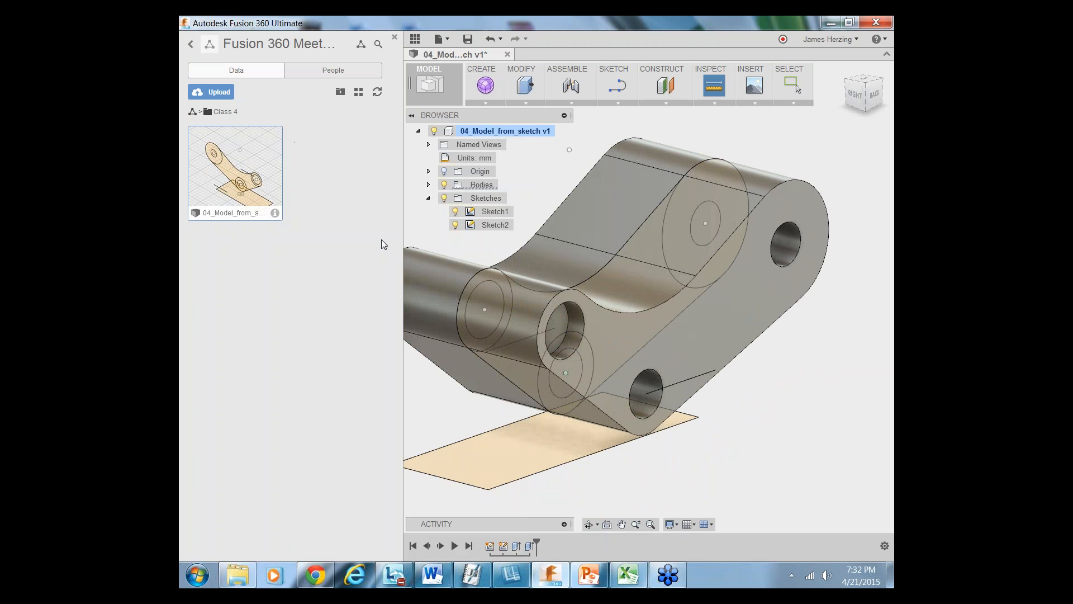
click(849, 82)
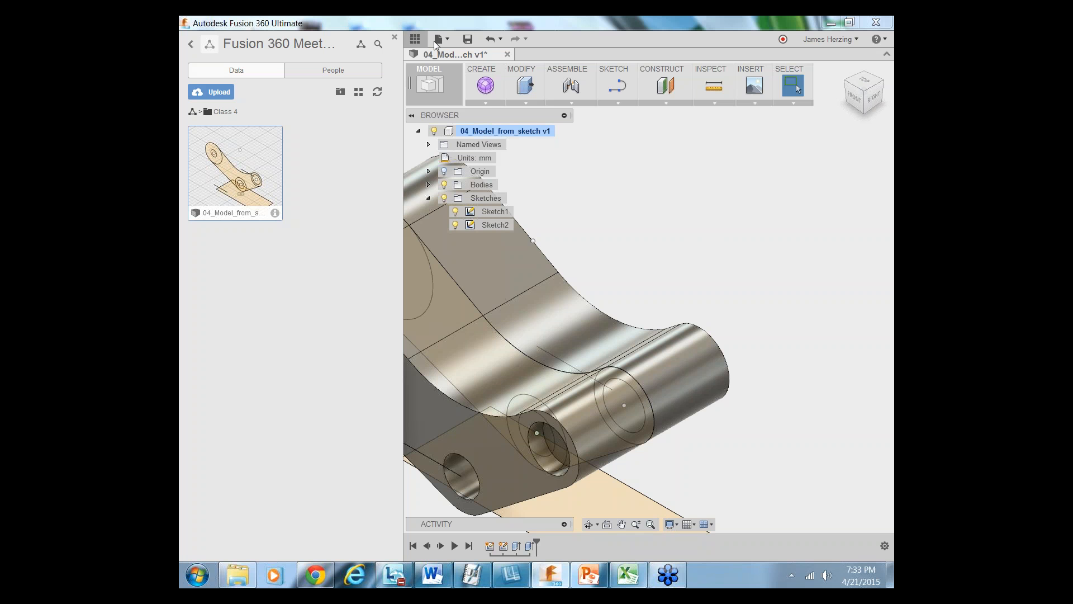
click(486, 104)
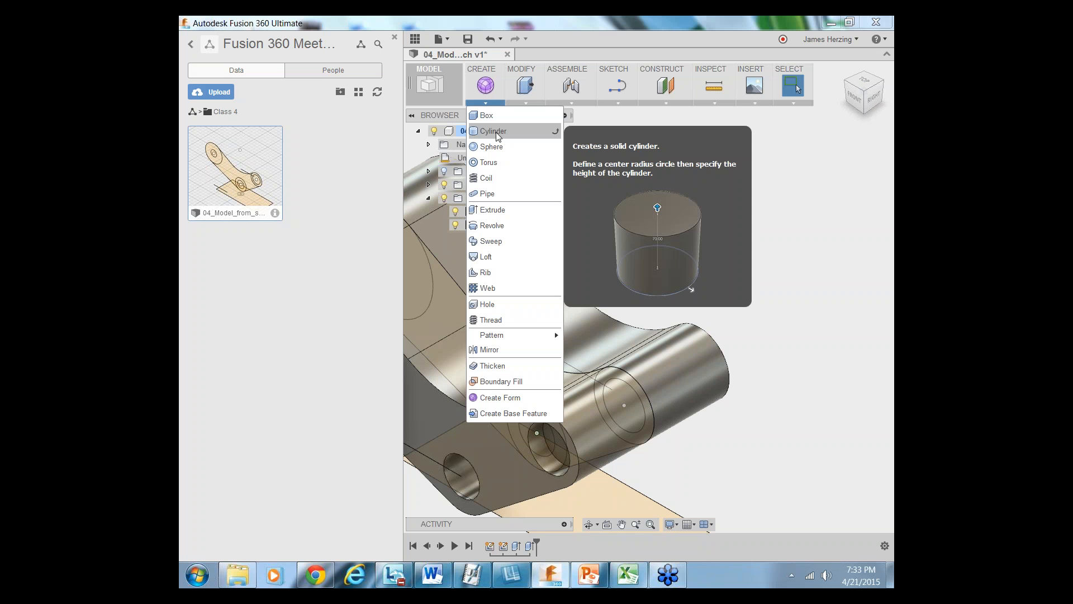
click(495, 132)
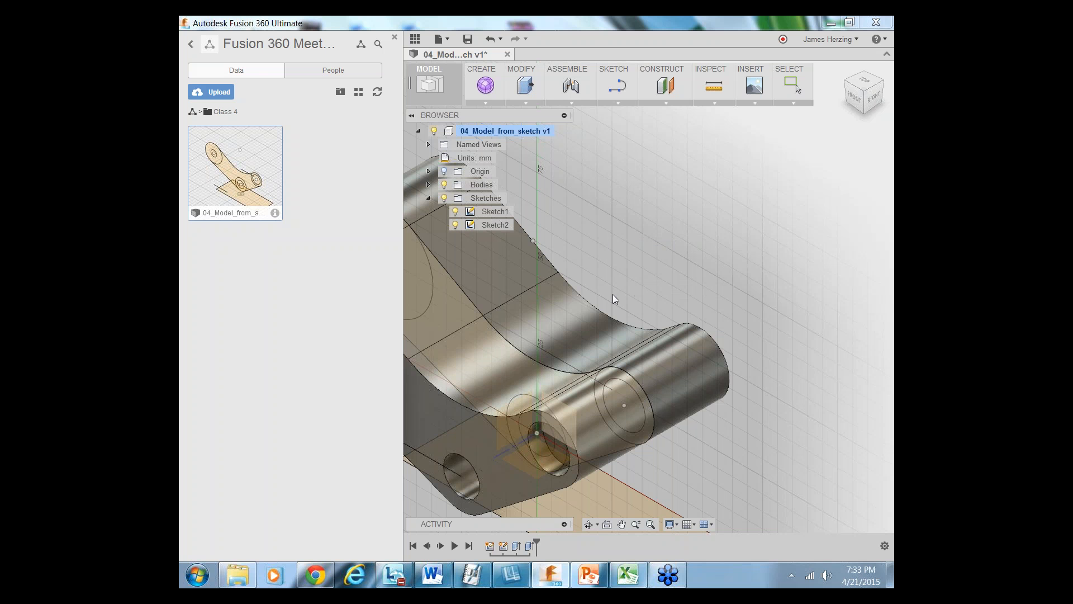
scroll(627, 321, down, 3)
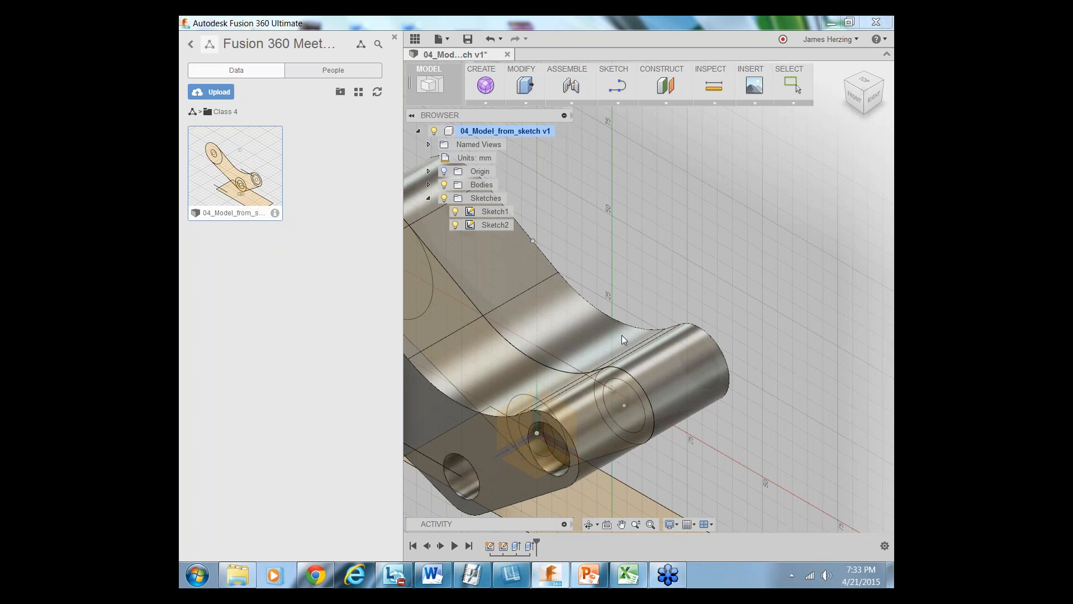
scroll(703, 351, down, 2)
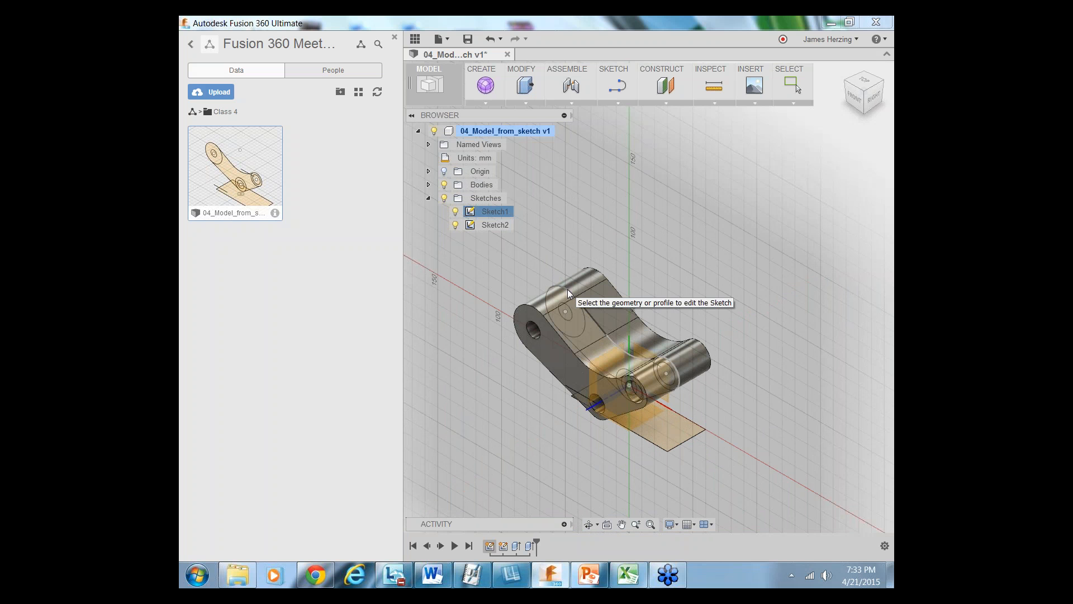
key(Escape)
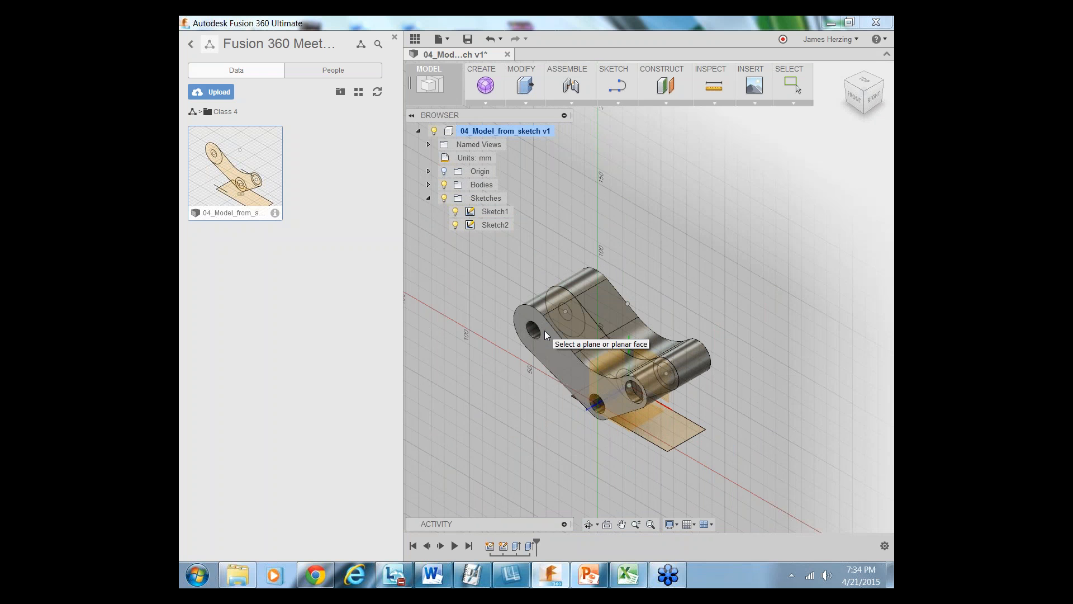
click(545, 330)
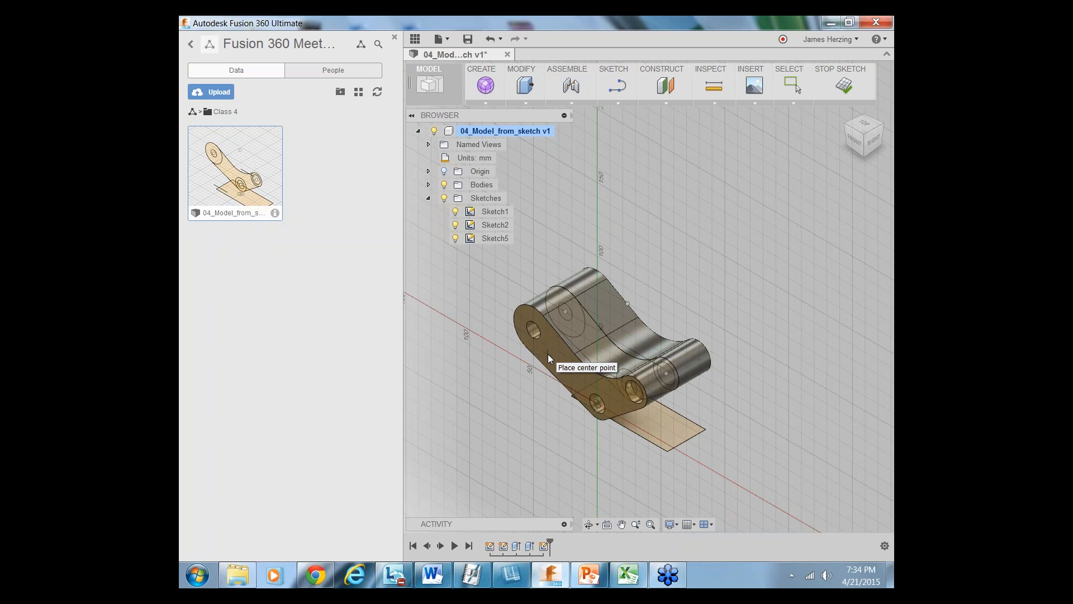
click(548, 354)
scroll(520, 425, up, 5)
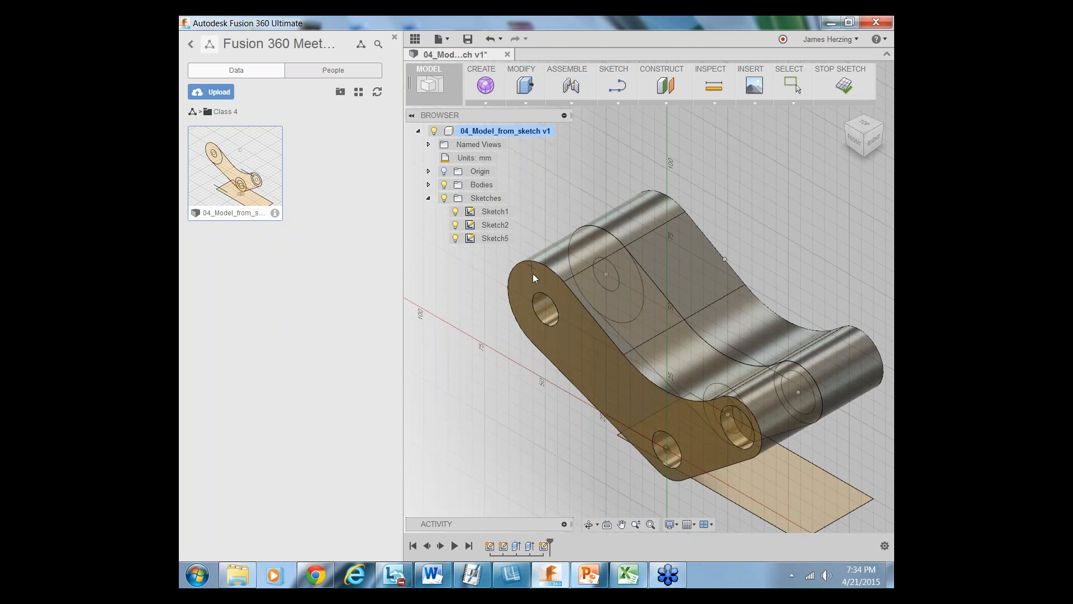
scroll(532, 274, up, 2)
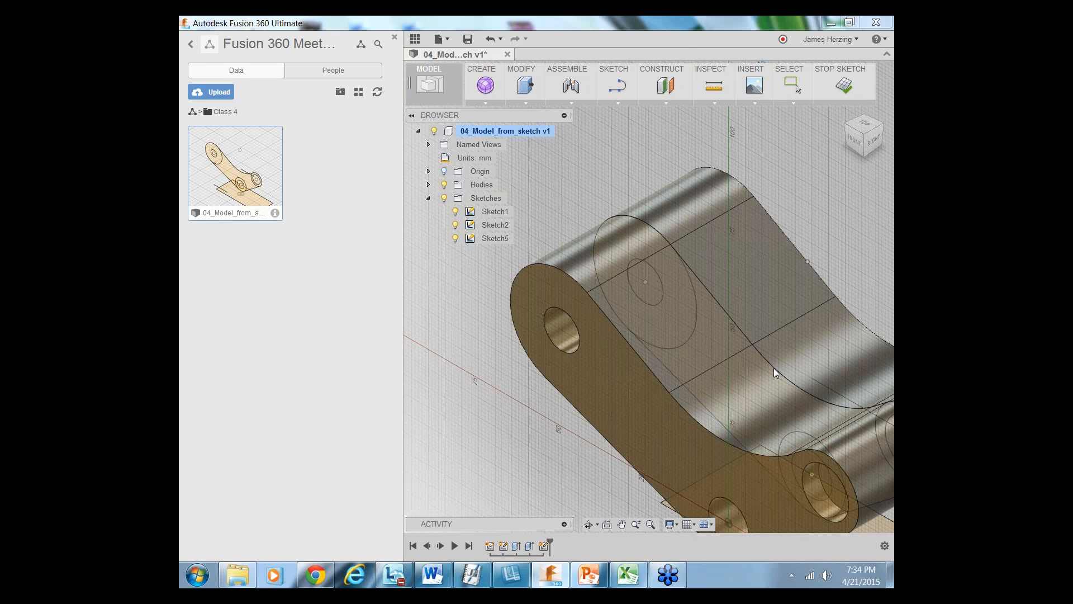
click(688, 48)
click(845, 85)
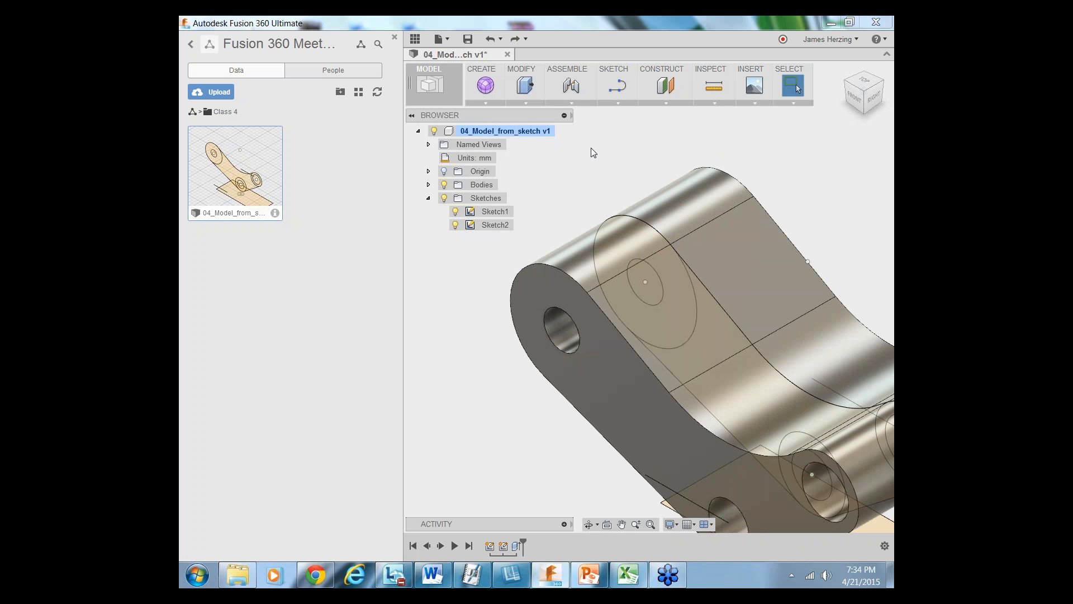
key(ctrl+y)
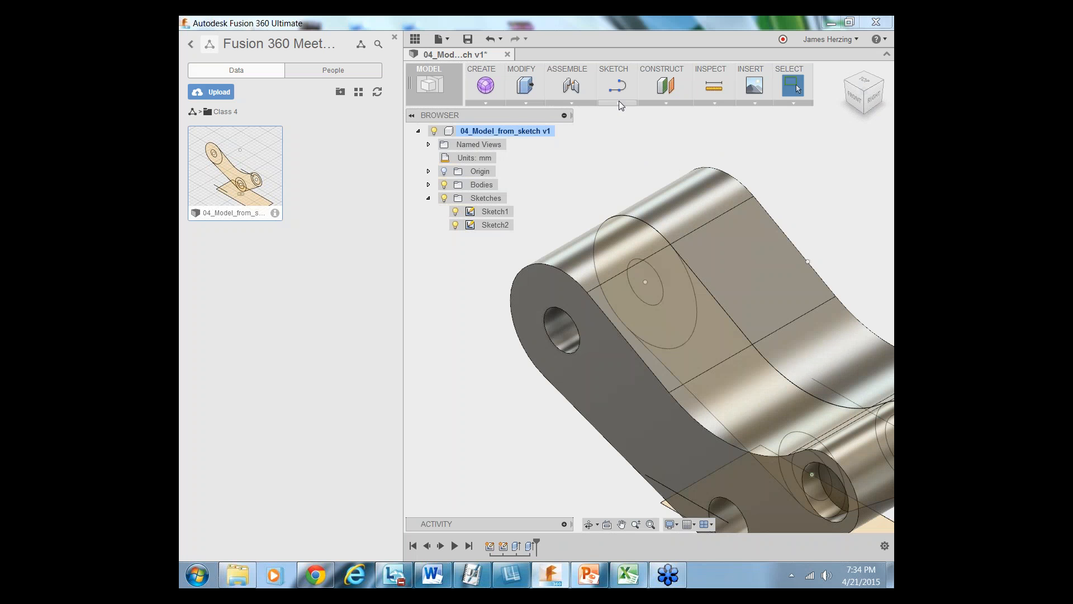
Start a 24 mm diameter cylinder on the arm's front face, centred on the hole at the arm's long end
click(491, 105)
click(501, 133)
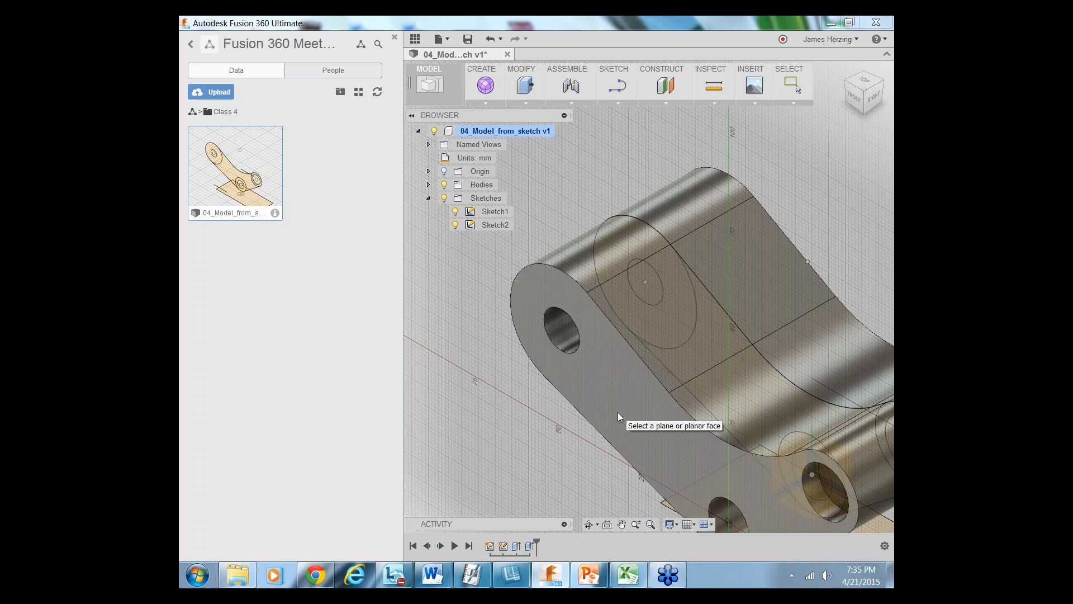
click(608, 398)
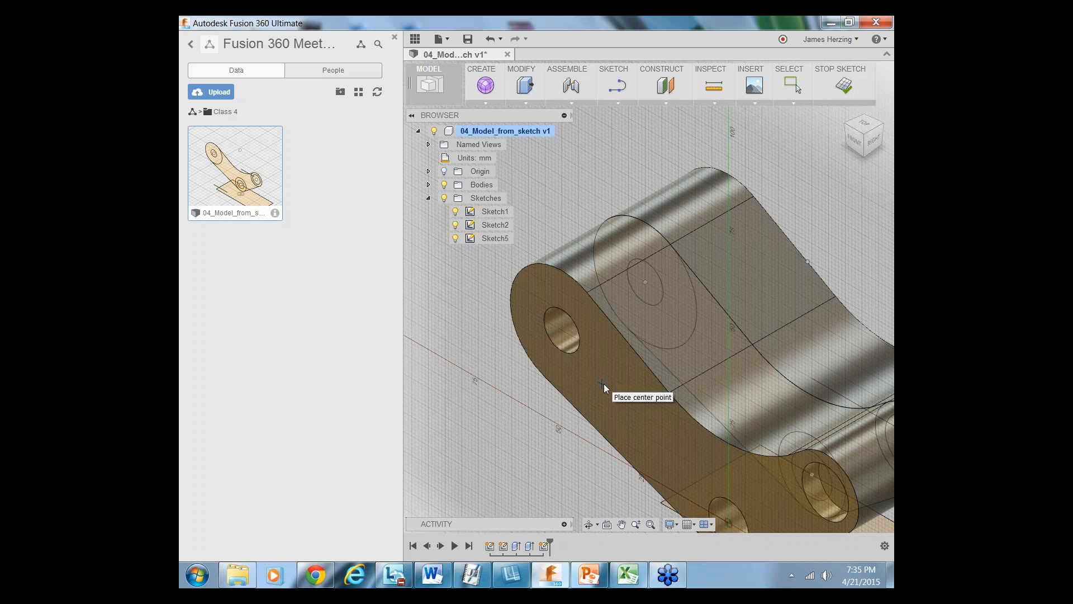
click(856, 147)
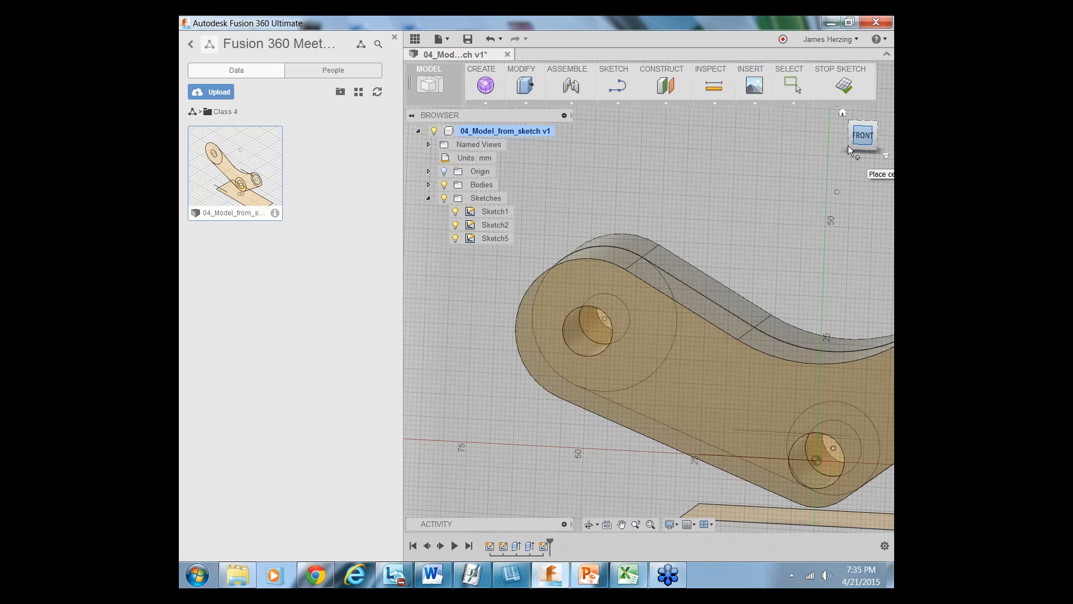
click(589, 524)
drag(647, 391, 576, 363)
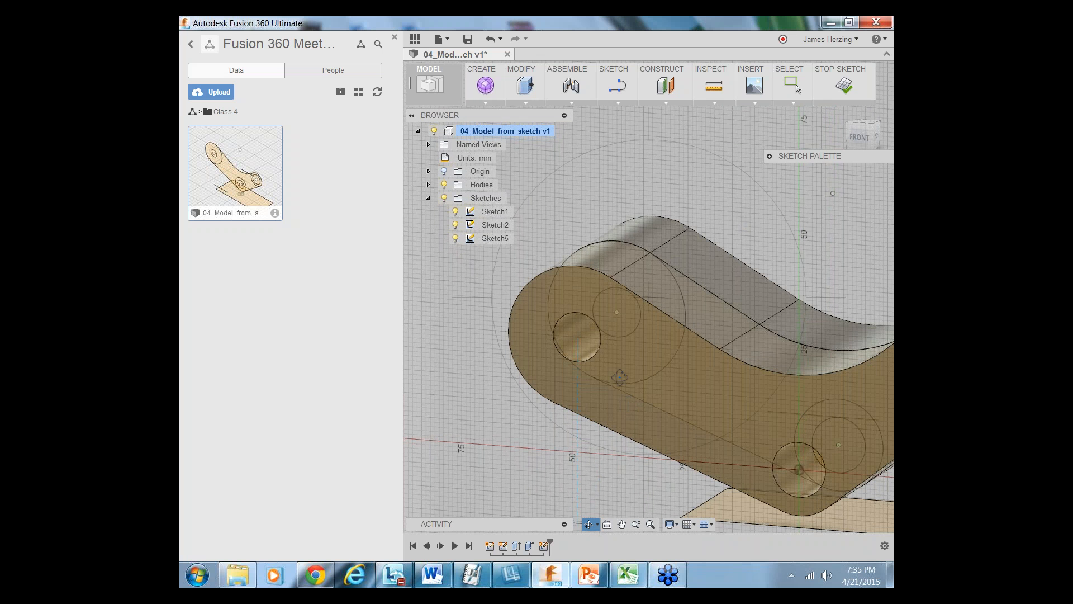
key(Escape)
click(578, 338)
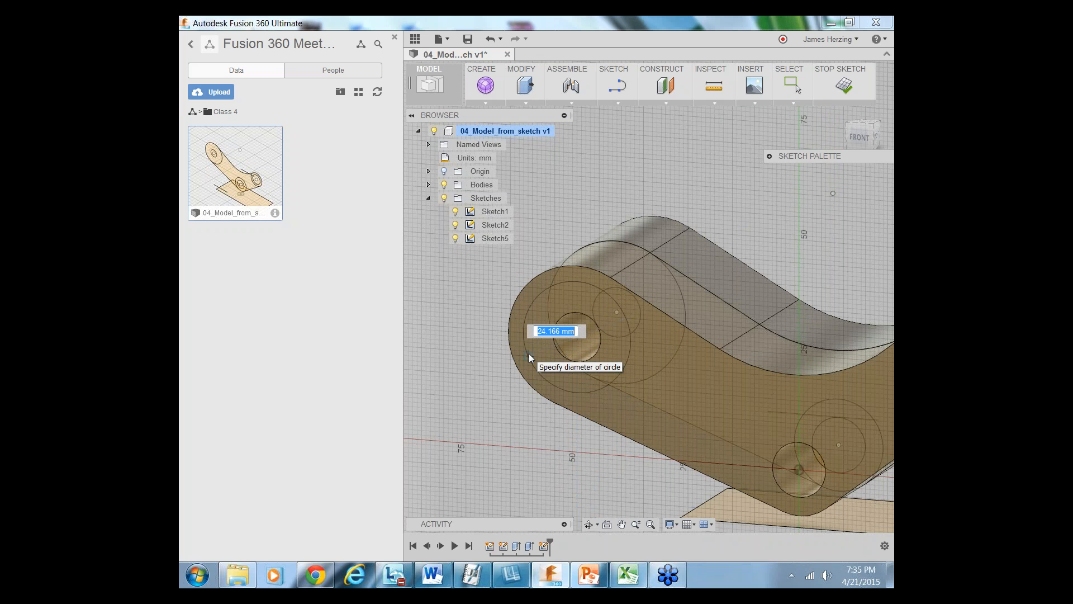
text(24)
key(Tab)
key(Return)
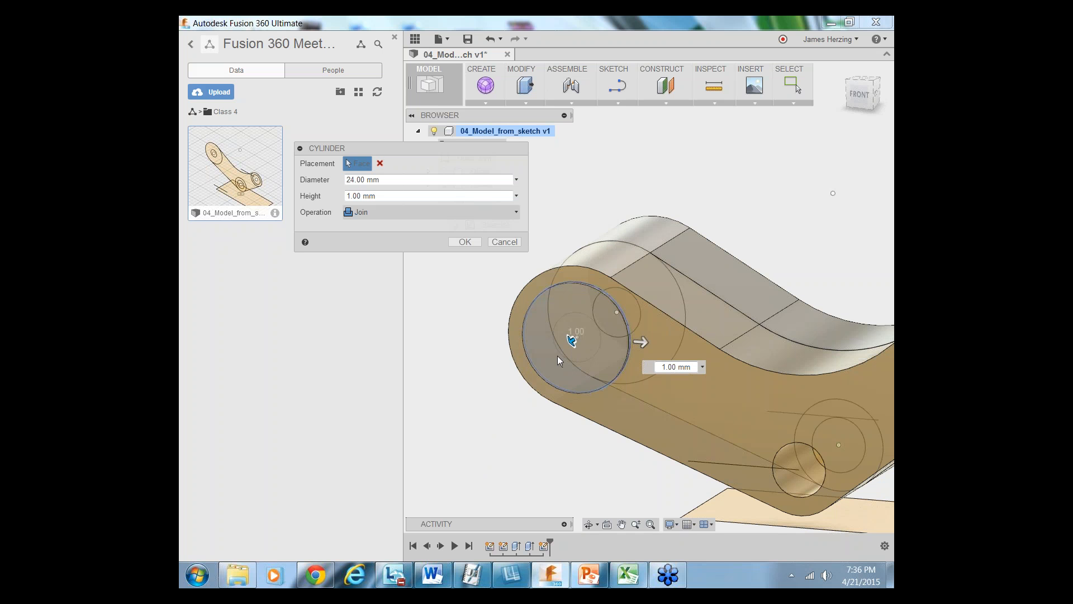
Set the cylinder's height to -10 mm with the Cut operation and create the recess around the long-end hole
drag(570, 338, 595, 348)
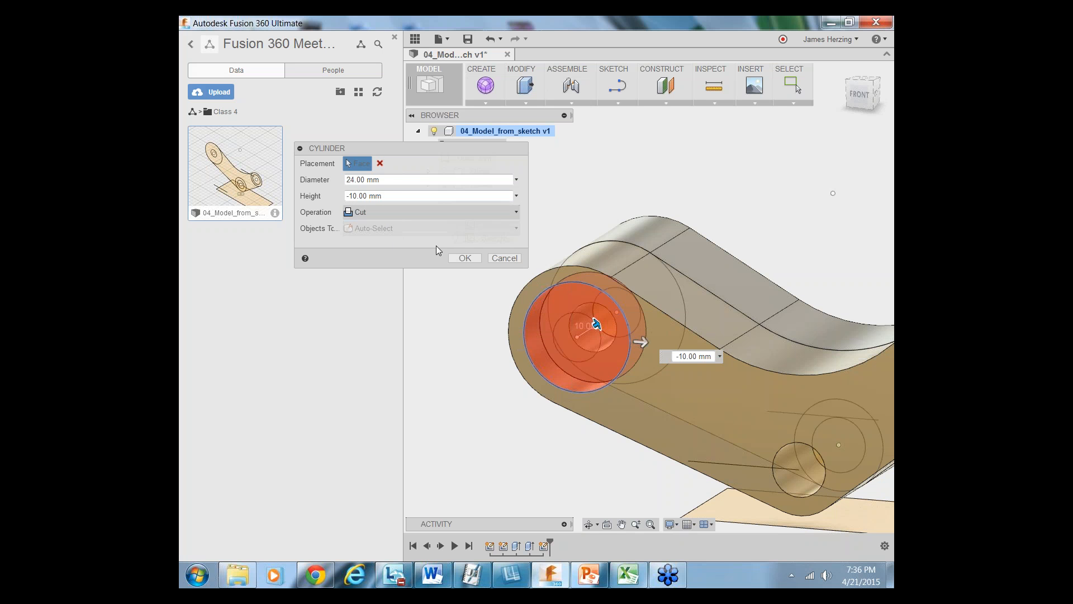
click(463, 259)
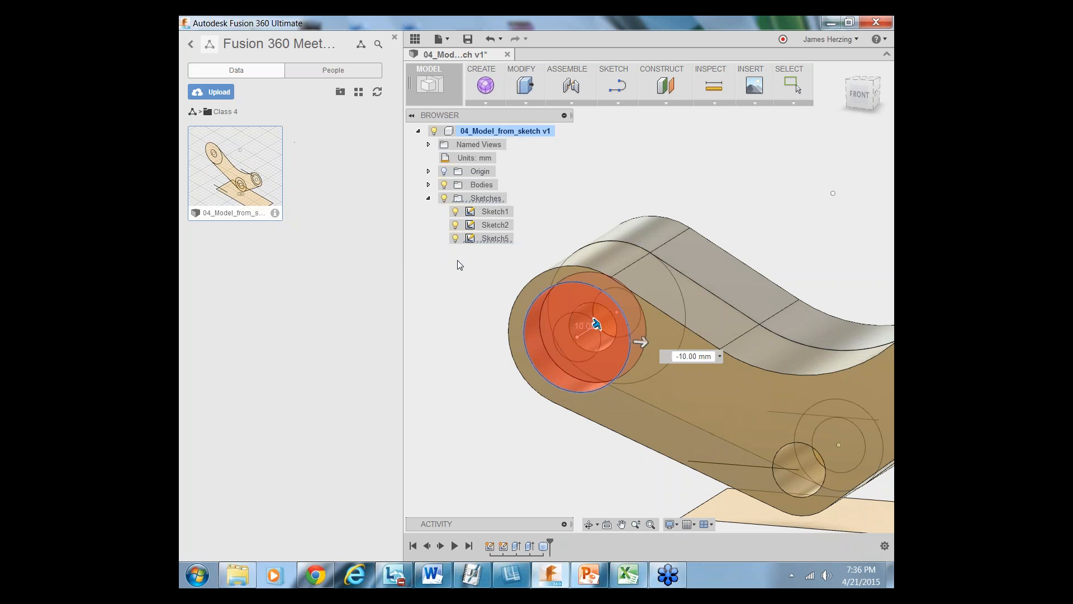
click(589, 524)
drag(601, 430, 590, 370)
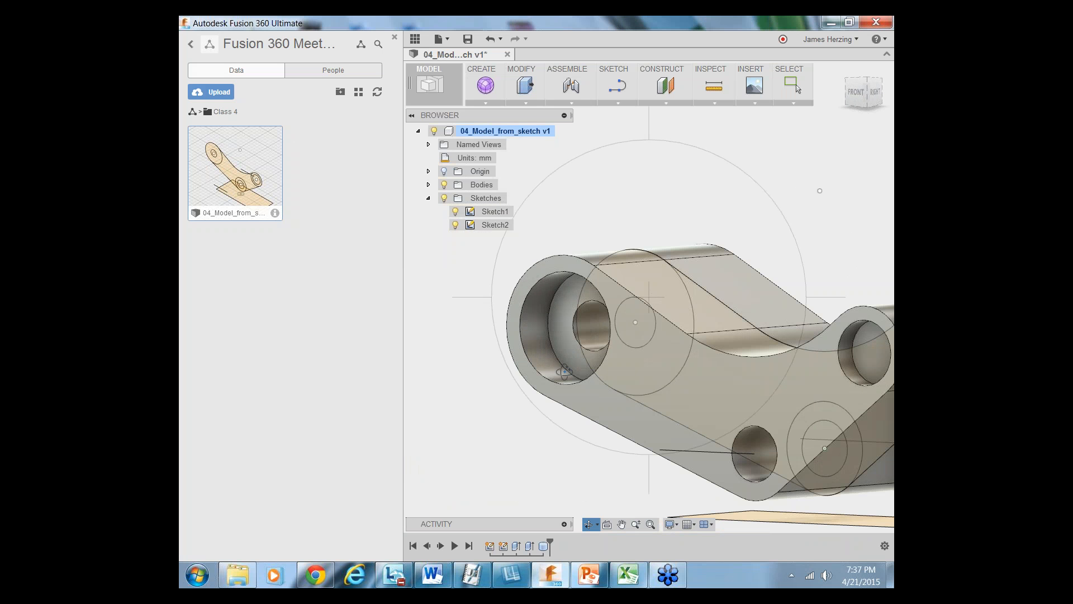
key(Escape)
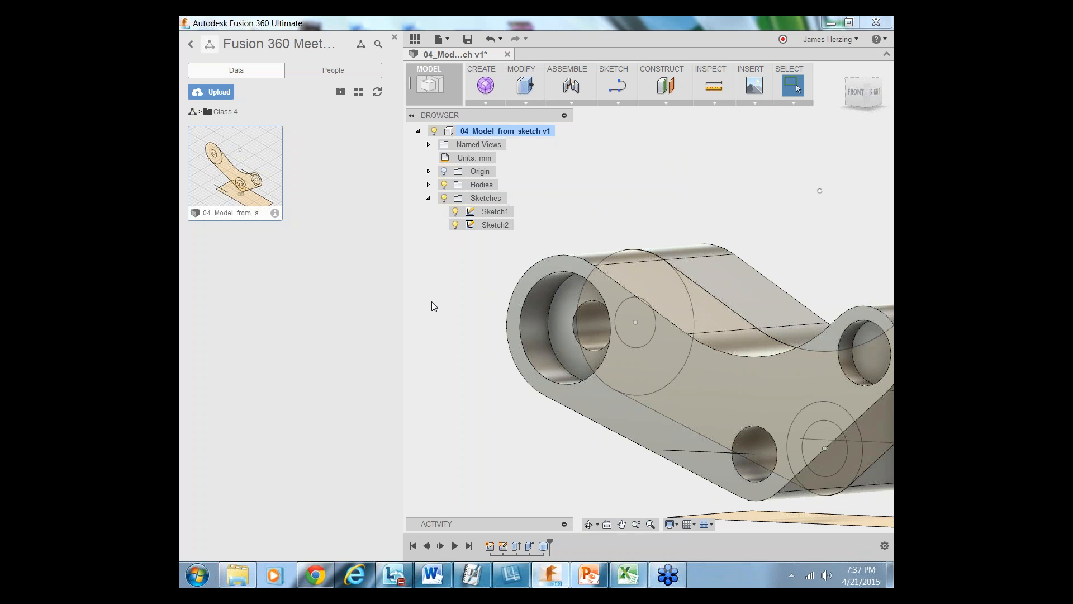
click(504, 103)
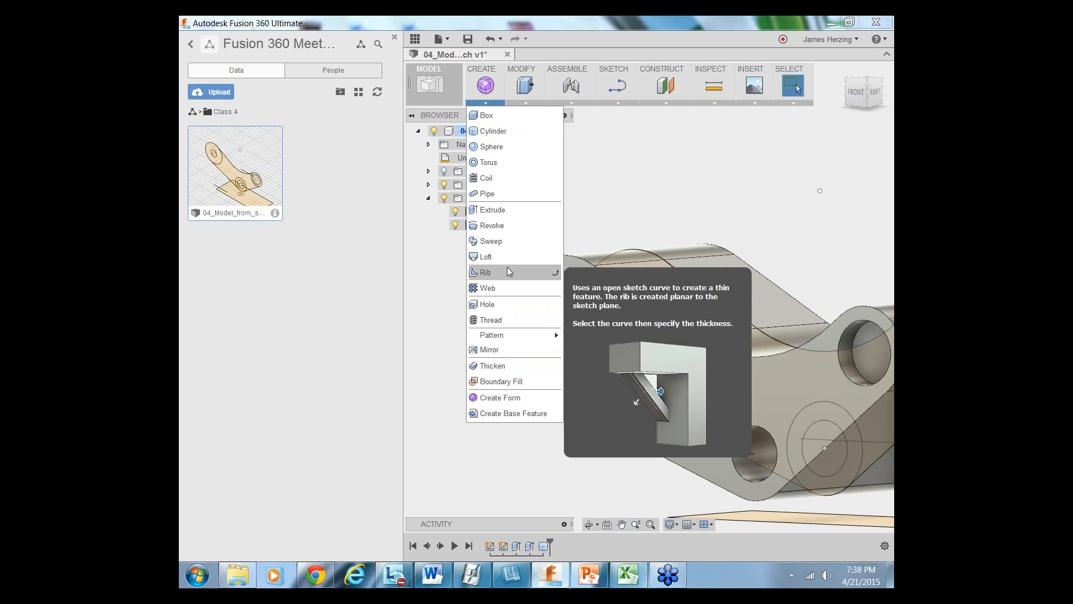
click(494, 351)
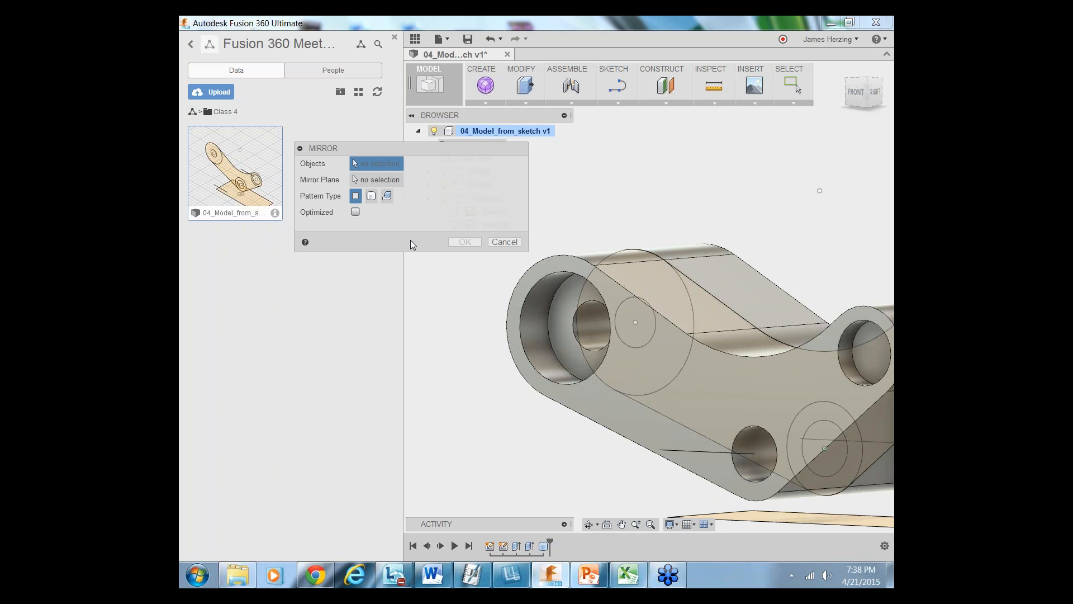
key(Escape)
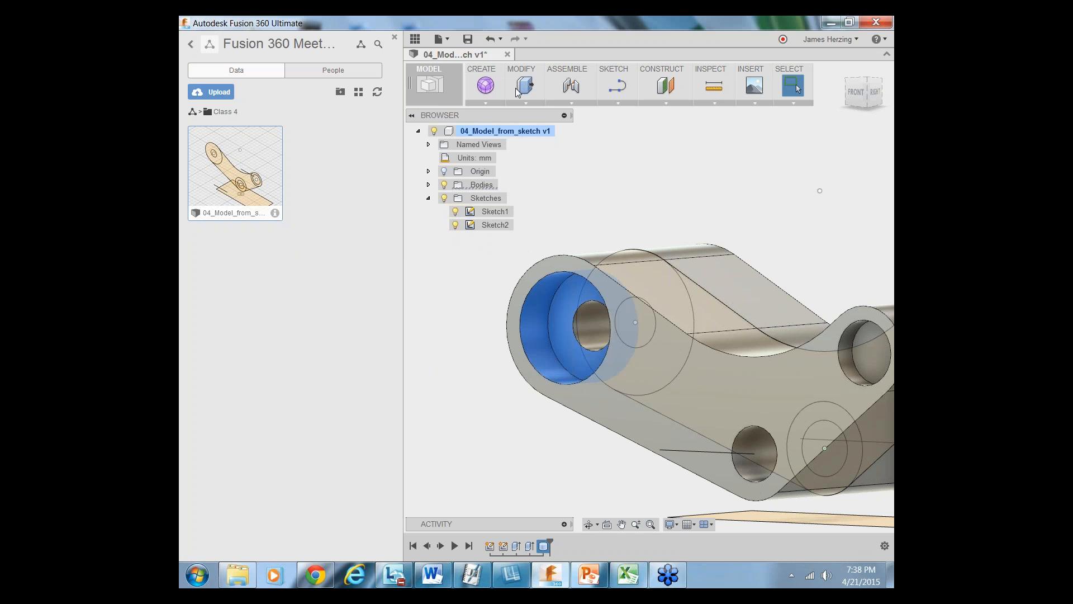
Set up a Mirror with the Pattern Features type and choose the cylinder cut feature as its object
click(485, 102)
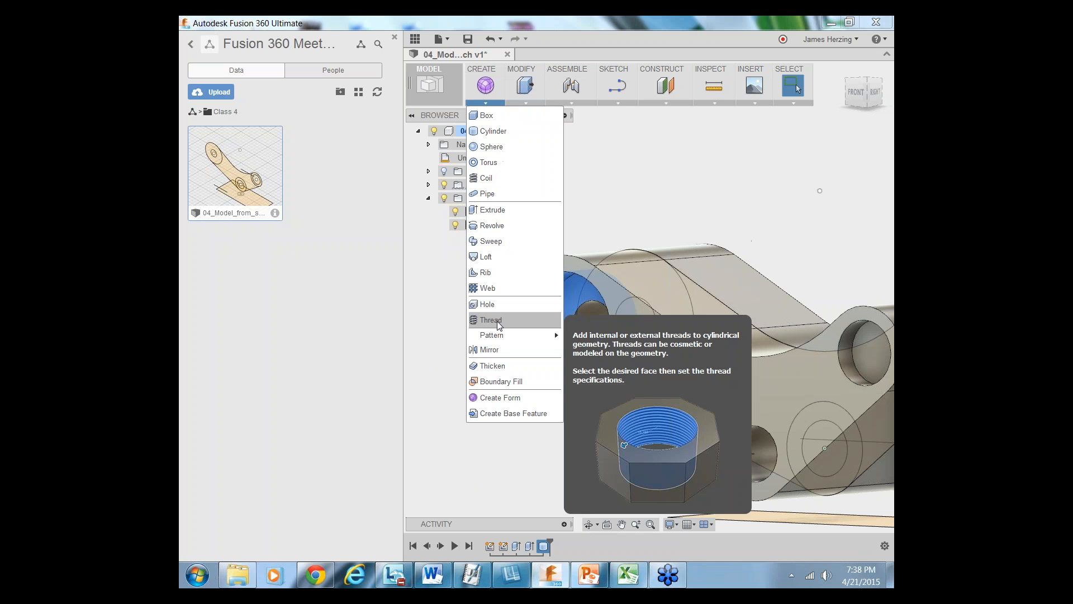
click(492, 350)
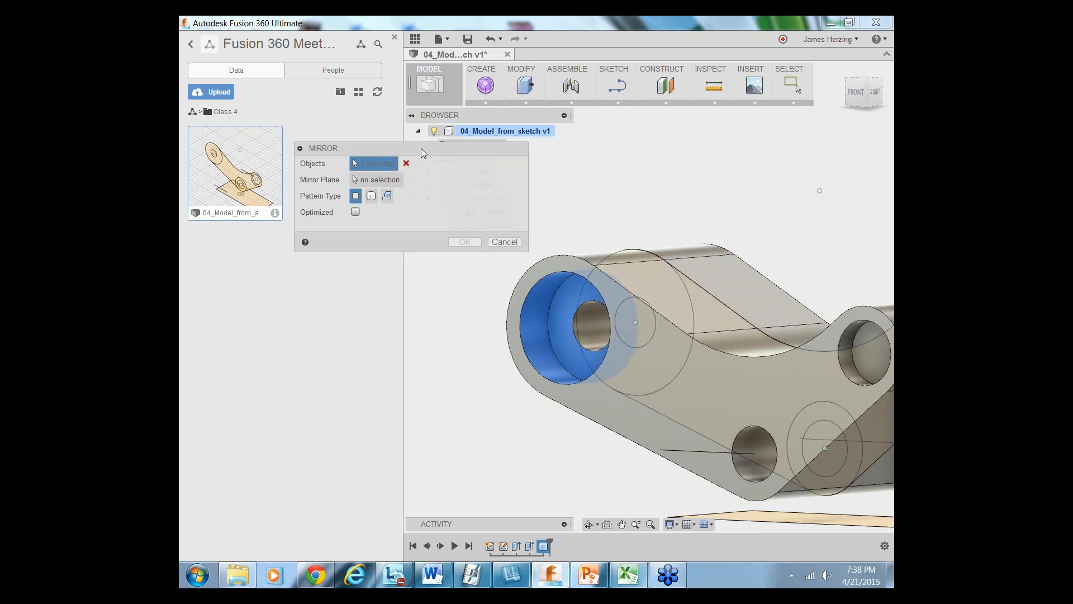
drag(421, 148, 390, 214)
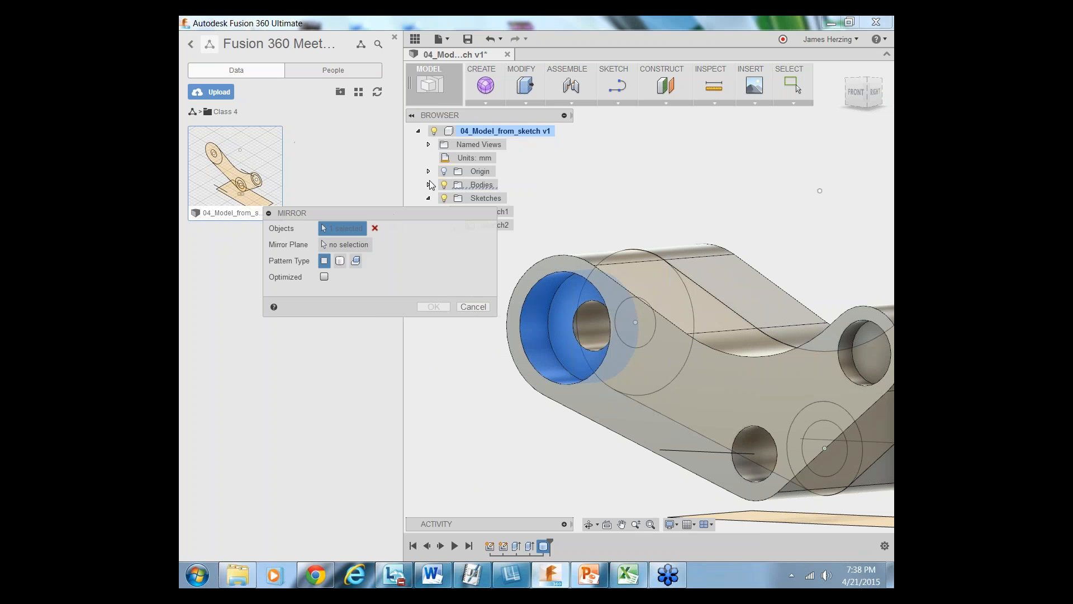
click(375, 228)
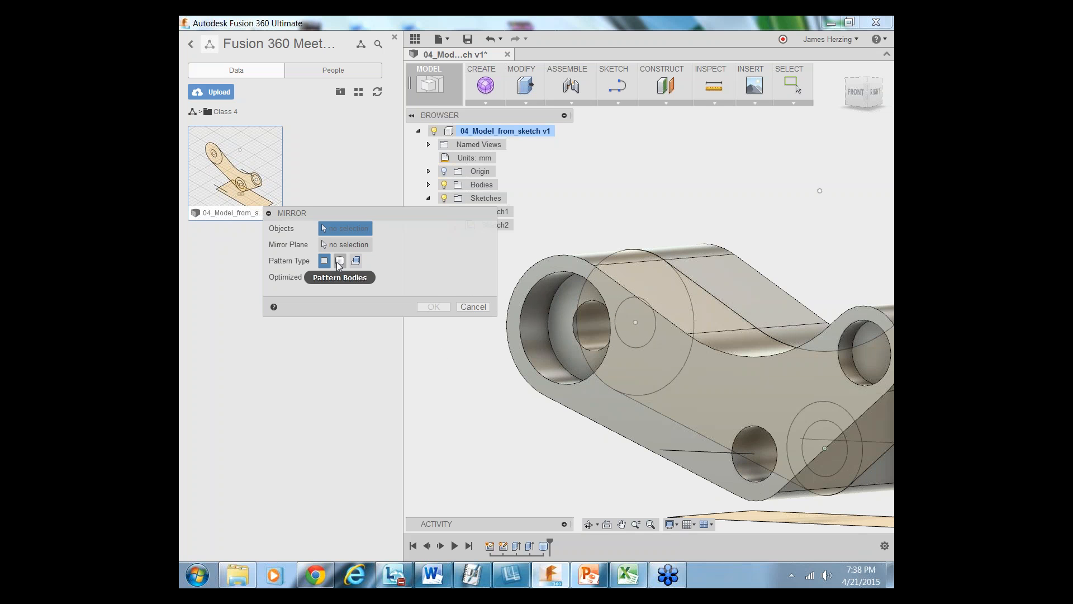
click(340, 261)
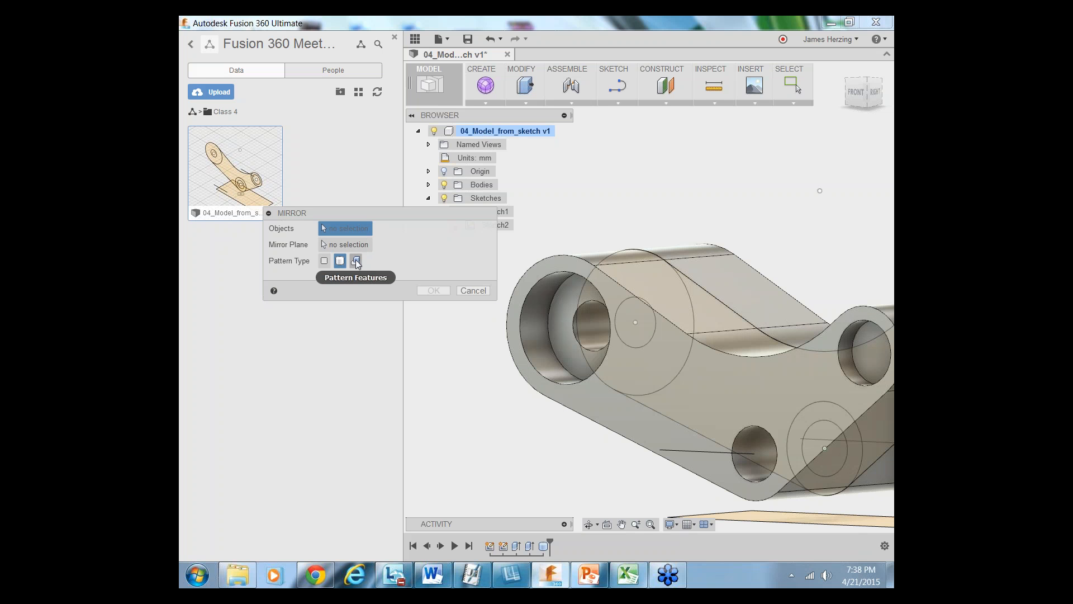
click(356, 260)
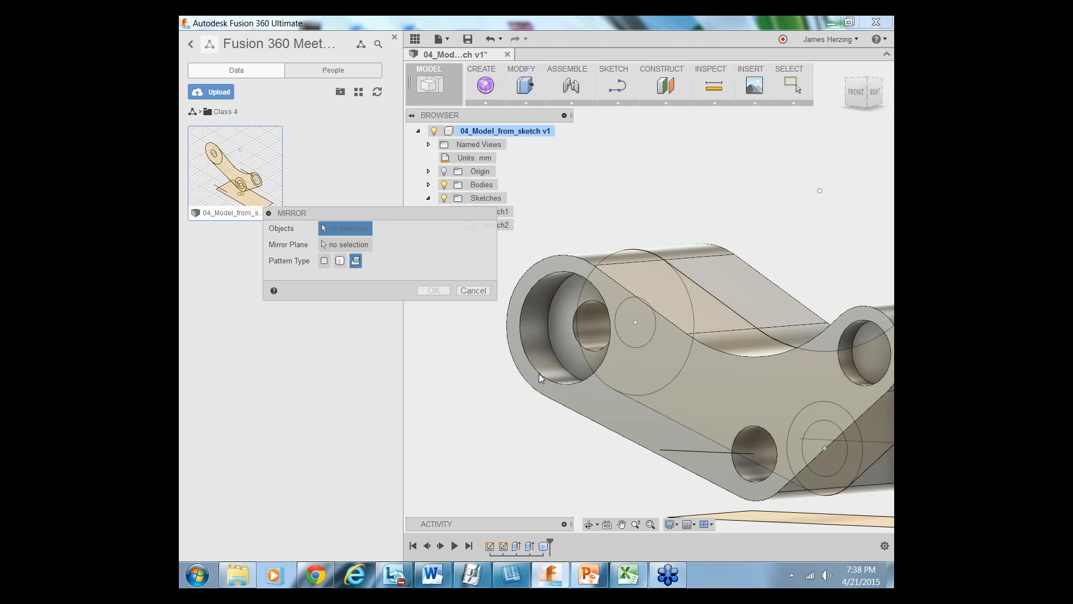
click(543, 546)
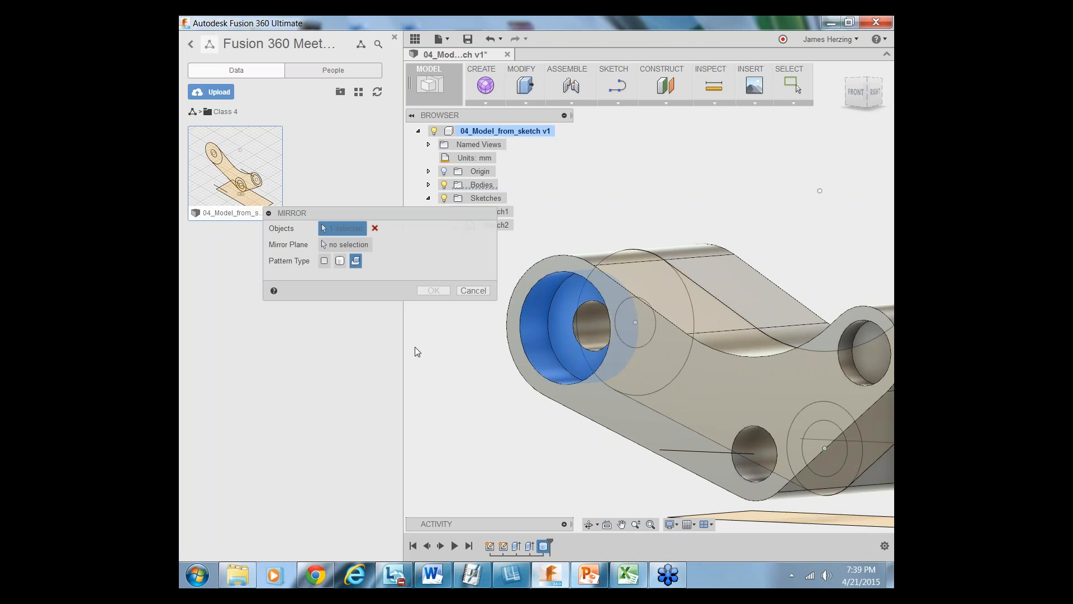
Mirror the cylinder cut about the XY origin plane through the middle of the arm
click(343, 246)
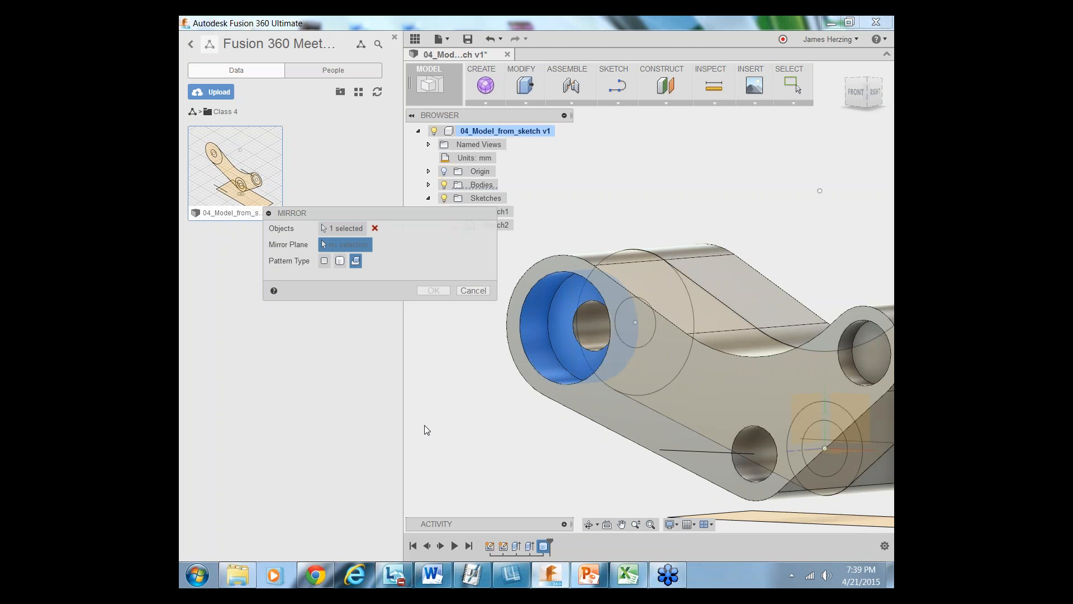
scroll(428, 398, down, 2)
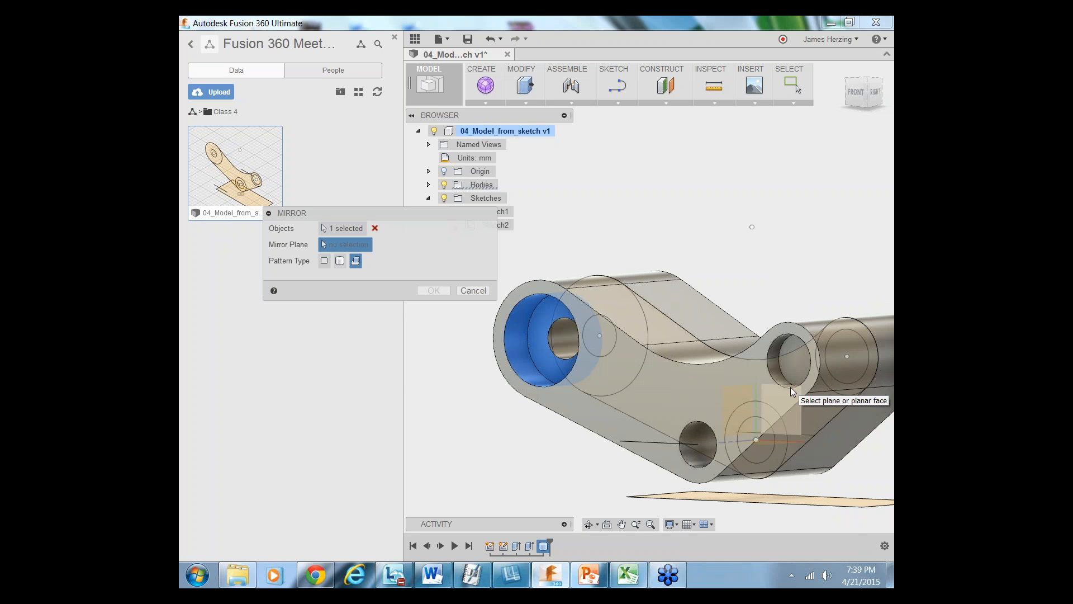
scroll(789, 388, up, 4)
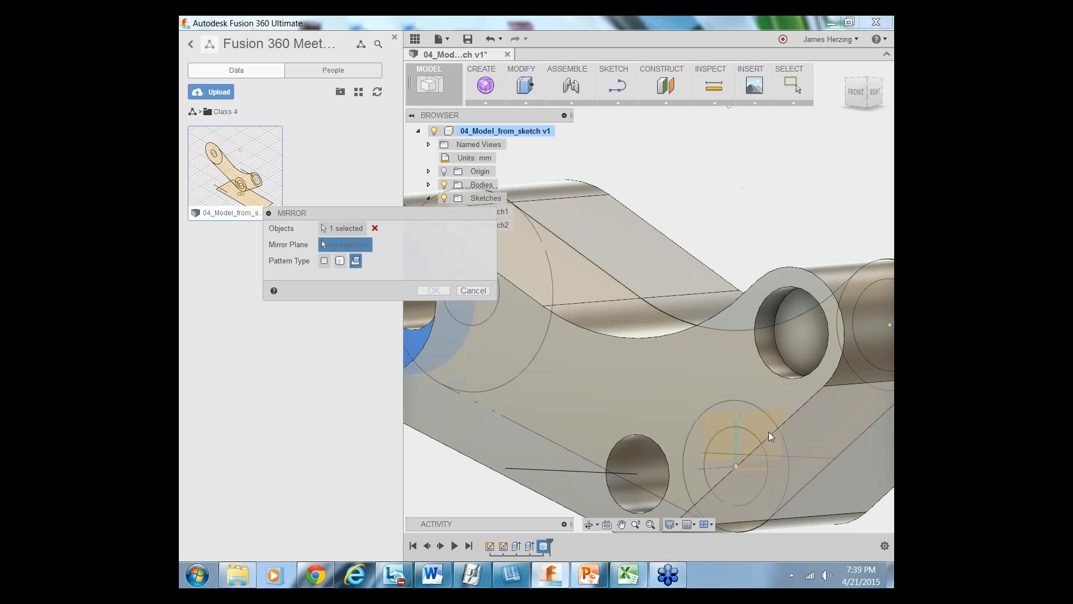
scroll(769, 432, down, 5)
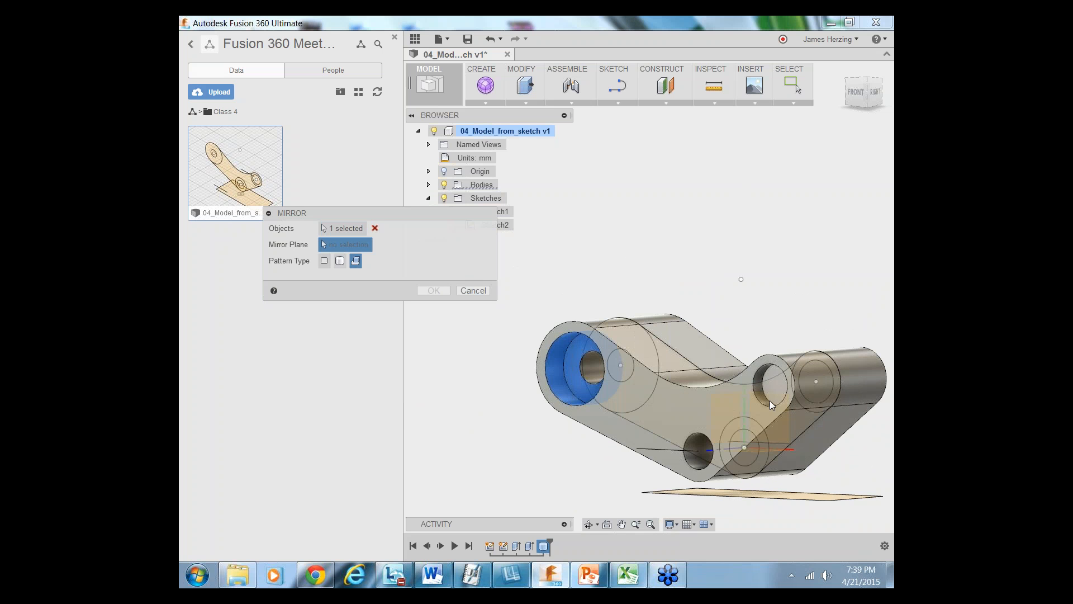
click(767, 403)
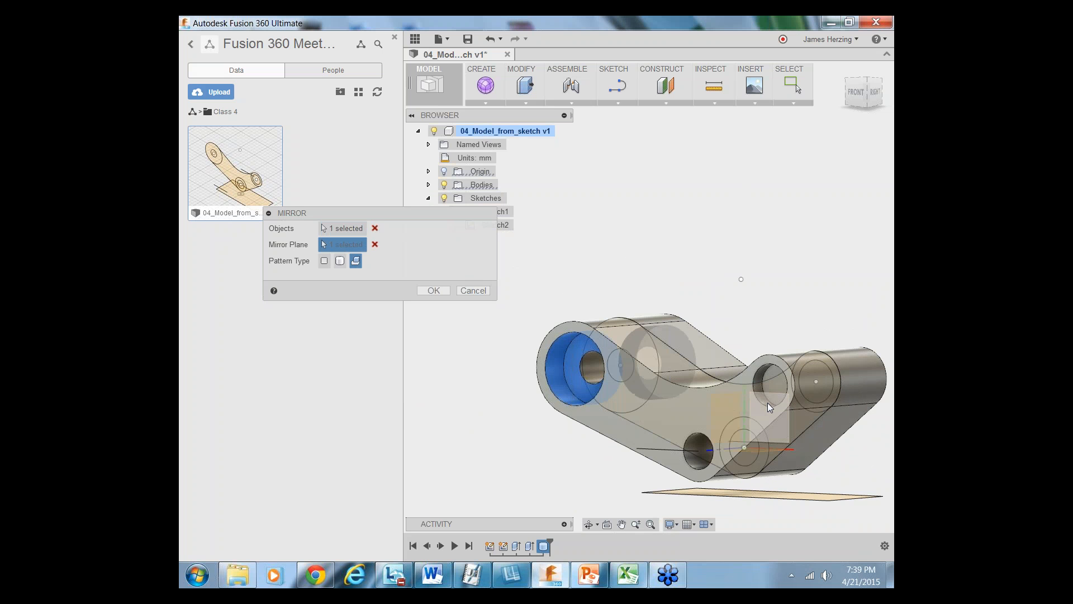
click(589, 523)
mouse_move(649, 430)
mouse_down()
mouse_move(606, 438)
mouse_move(535, 424)
mouse_move(743, 446)
mouse_move(649, 442)
mouse_up()
key(Escape)
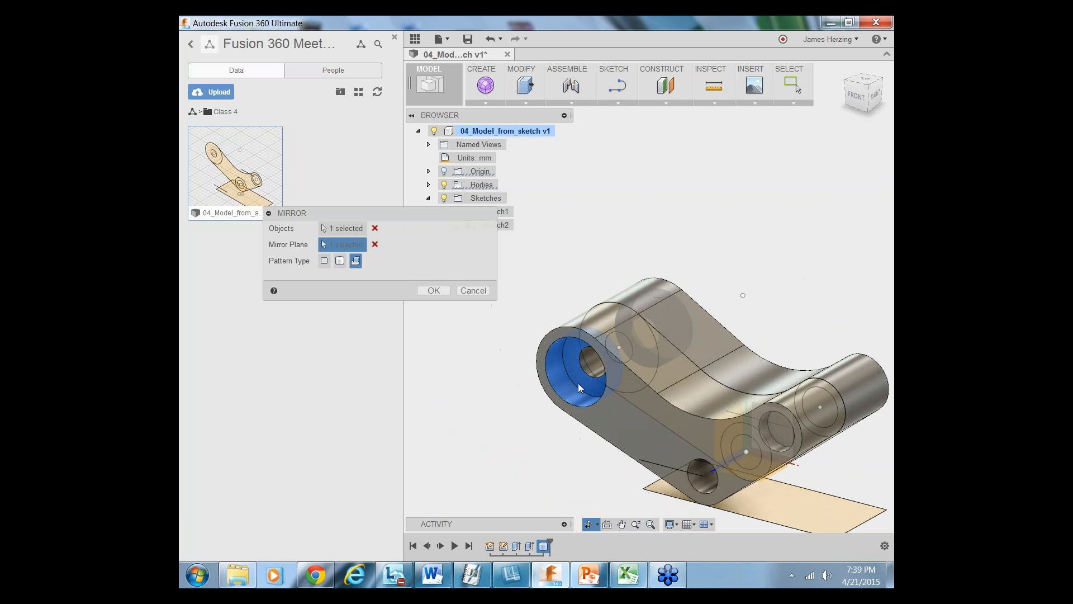
click(435, 291)
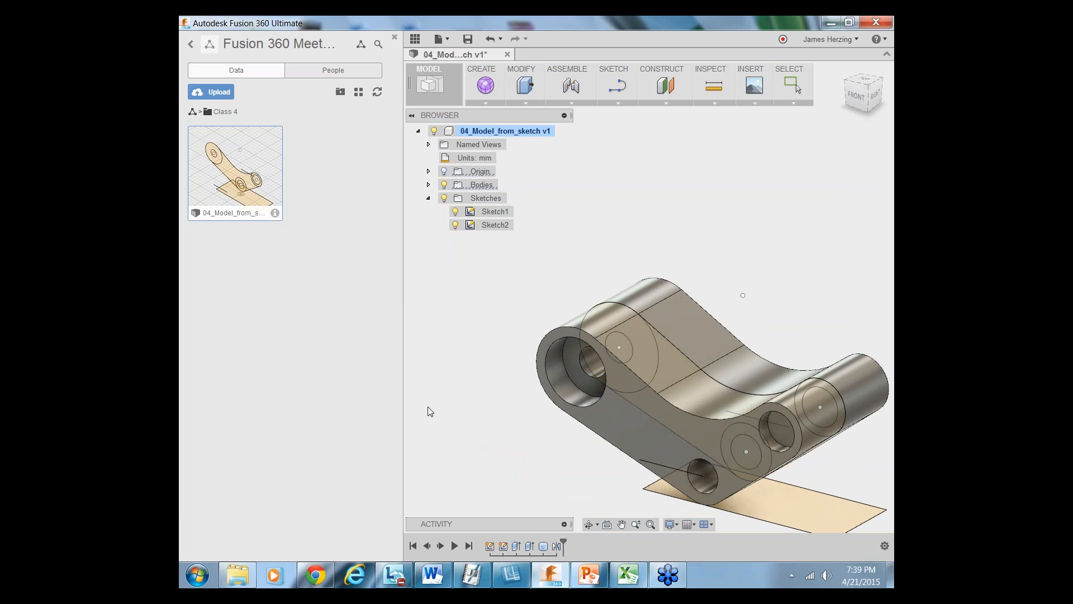
Inspect the mirrored arm and undo the mirror of the cylinder cut
click(590, 526)
drag(692, 402, 651, 378)
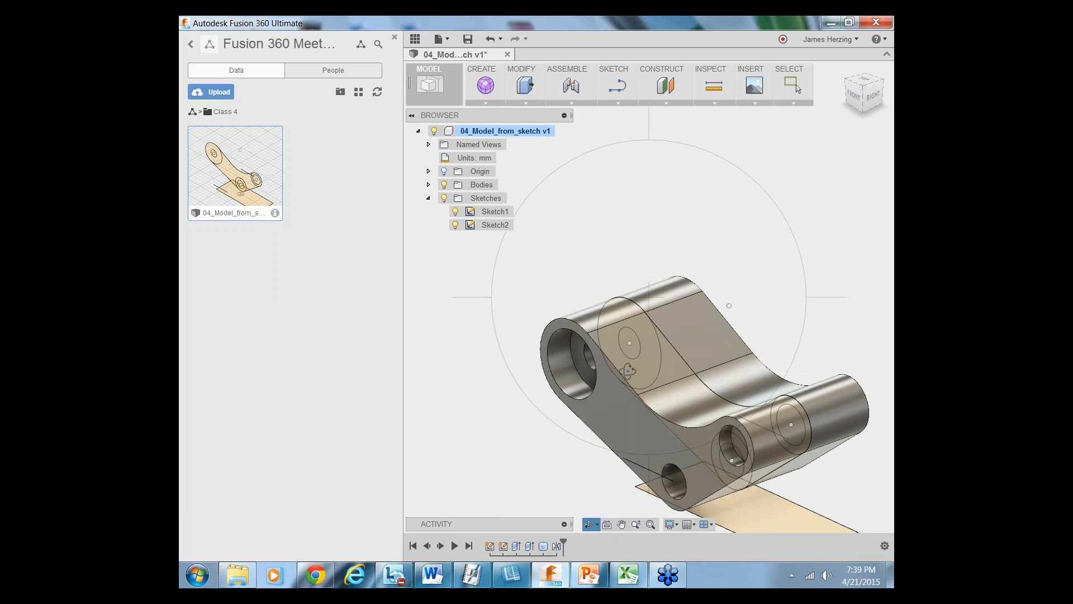
key(Escape)
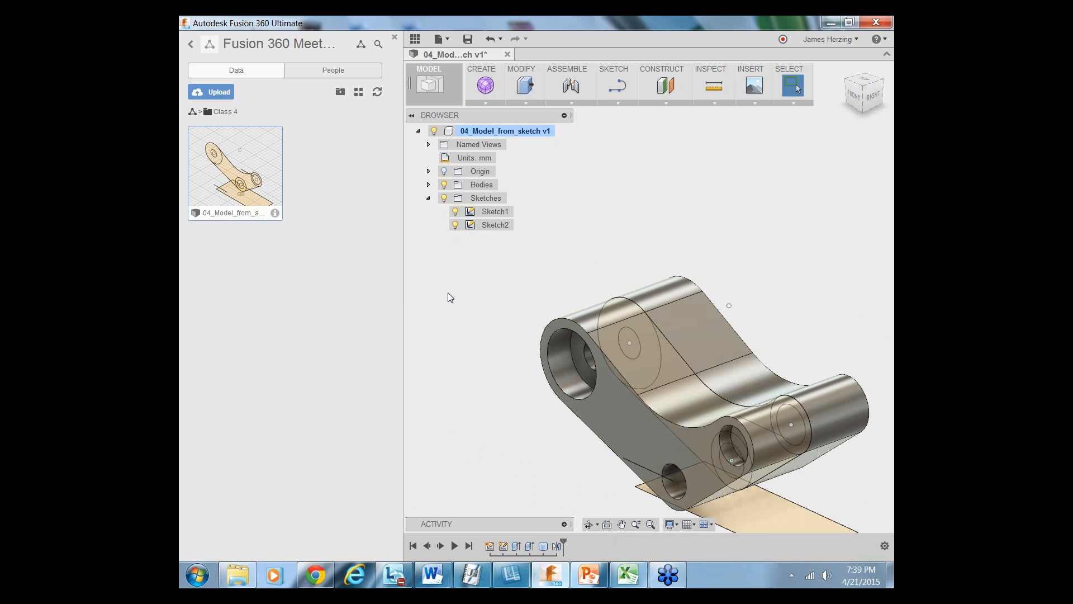
key(ctrl+z)
Mirror the cylinder cut at the long-end hole to the opposite side of the arm about the XY origin plane
click(488, 102)
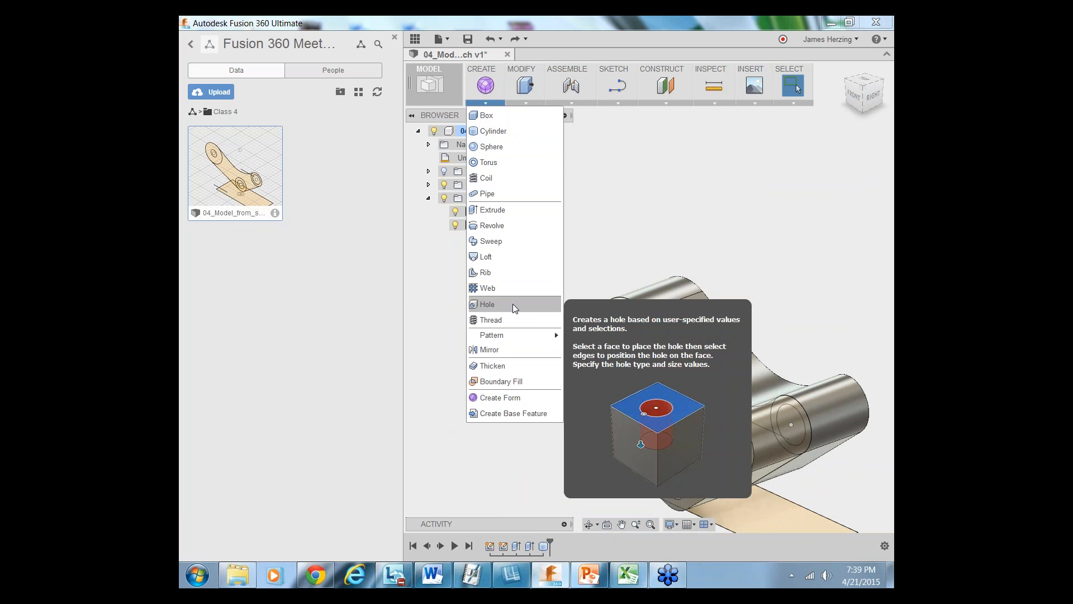
click(510, 350)
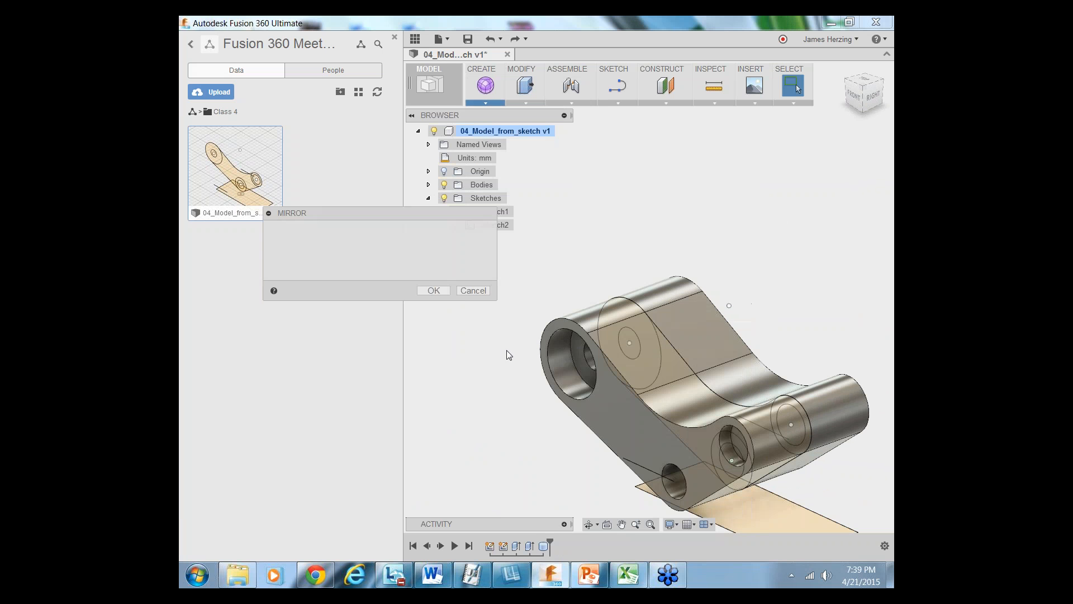
click(545, 547)
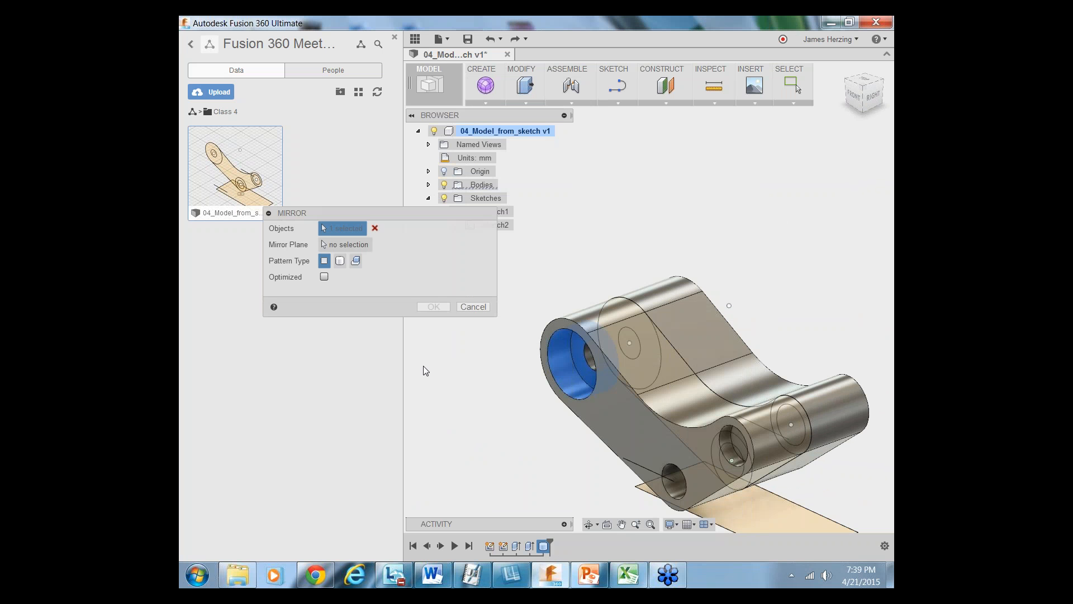
click(339, 247)
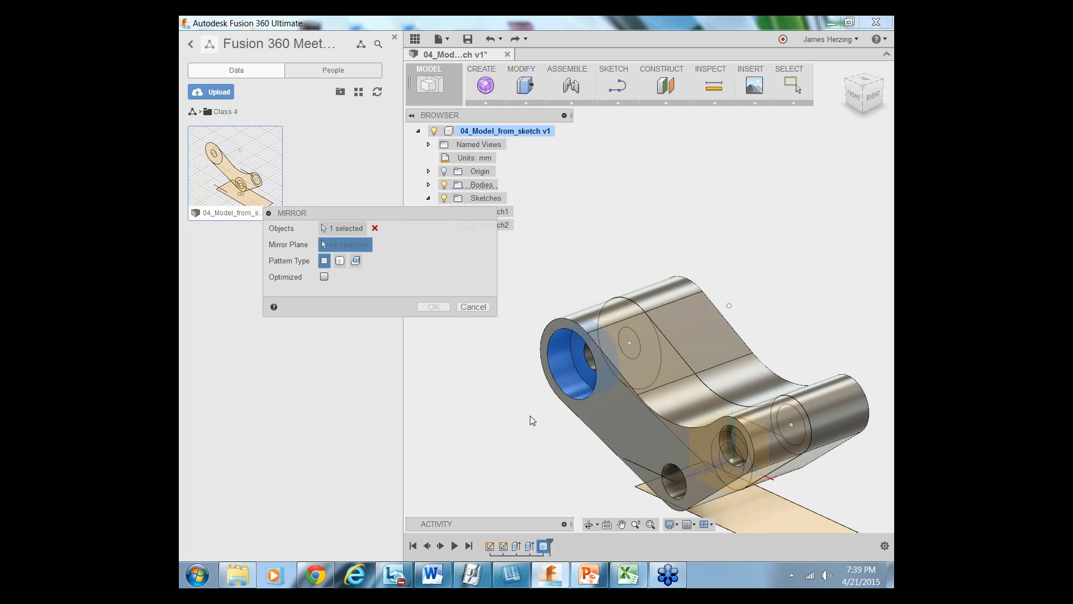
click(445, 185)
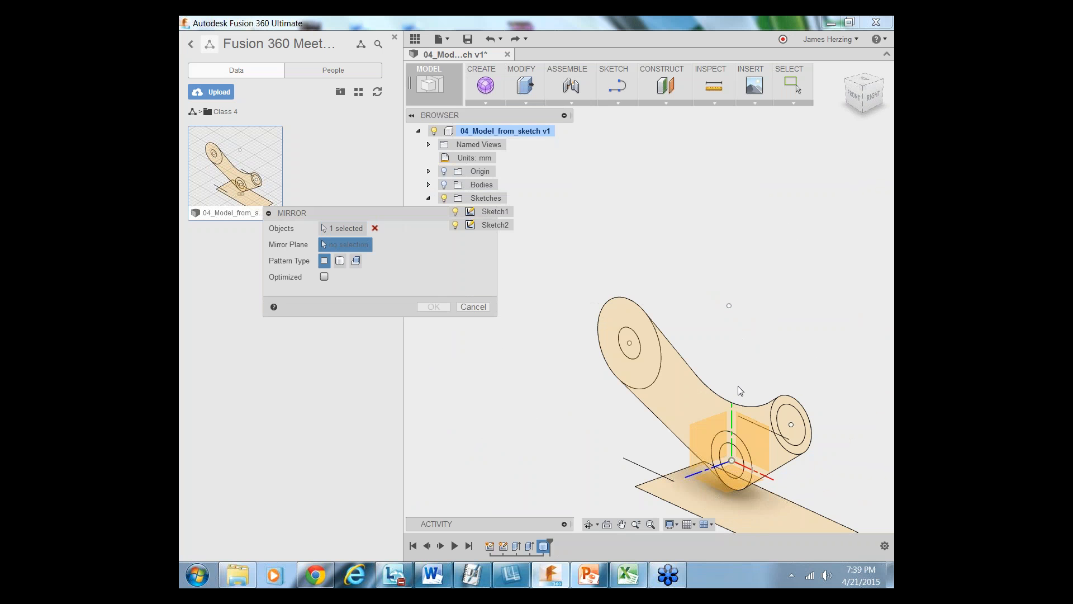
click(754, 432)
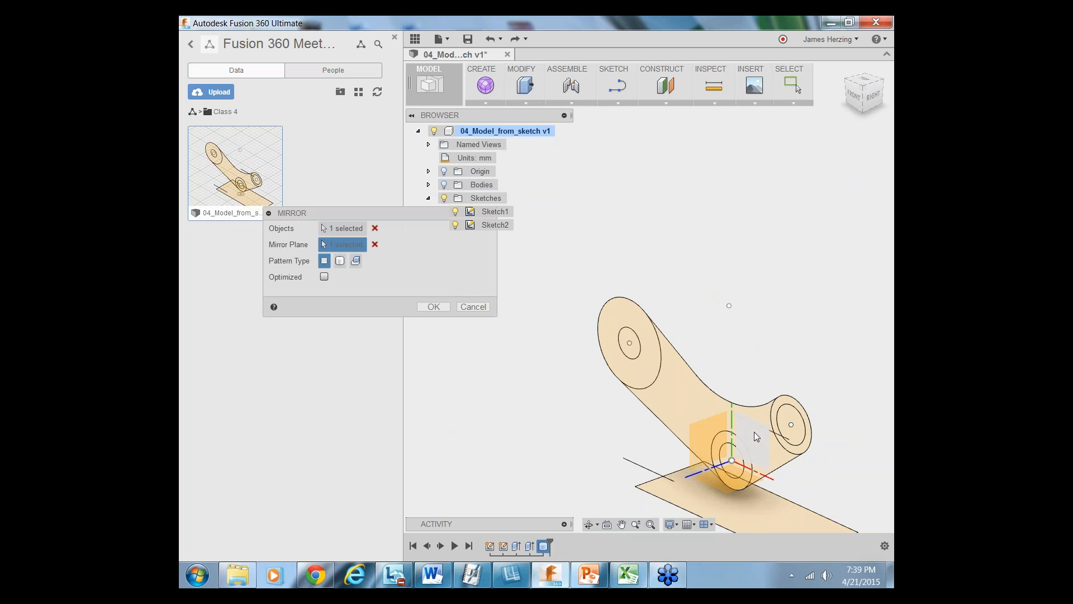
click(444, 185)
click(440, 307)
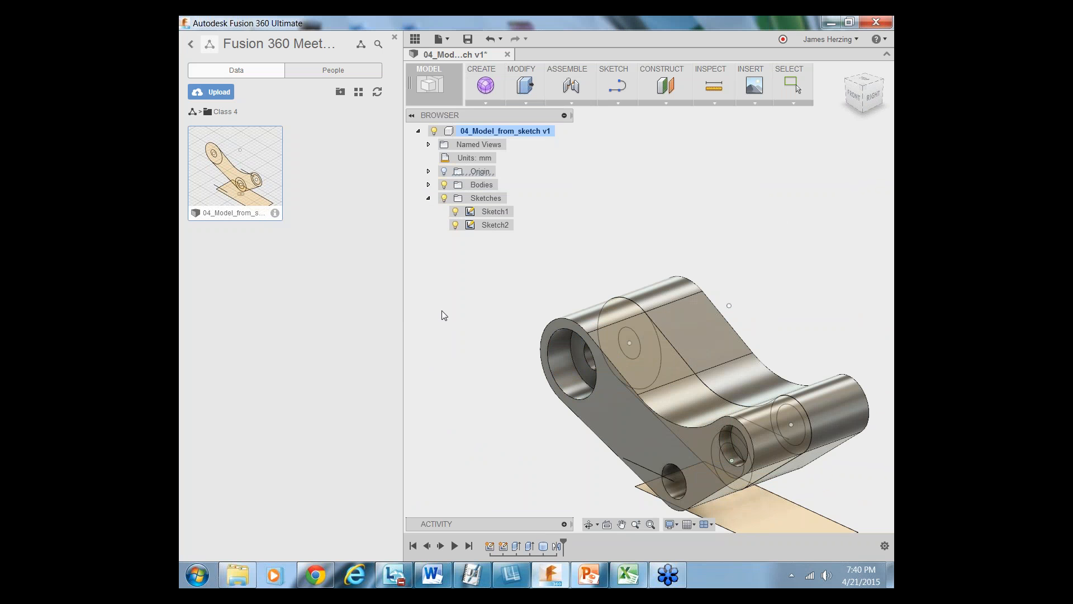
click(588, 524)
drag(615, 425, 680, 385)
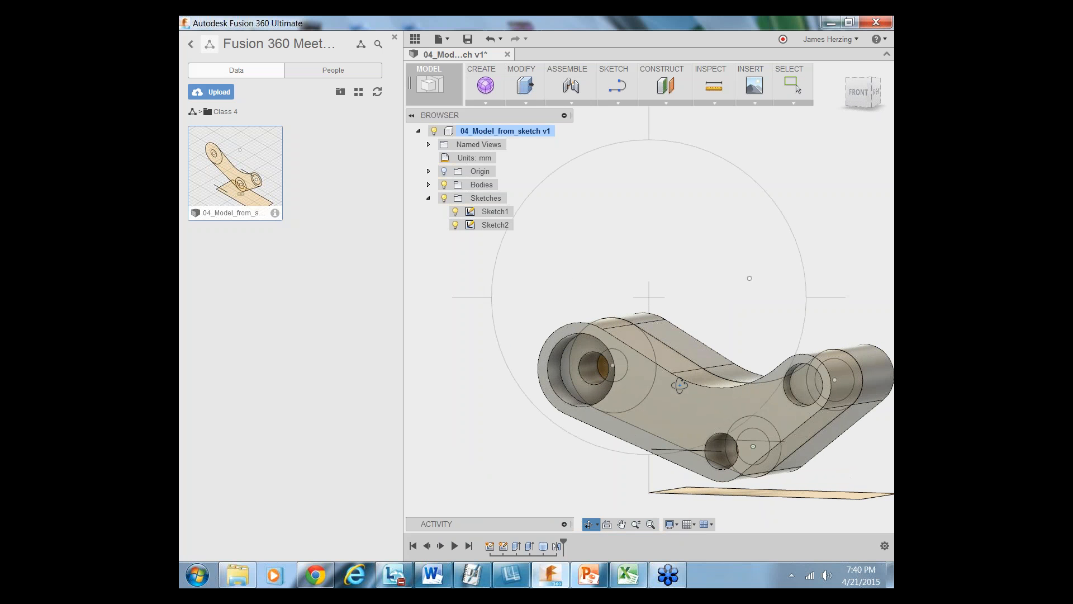
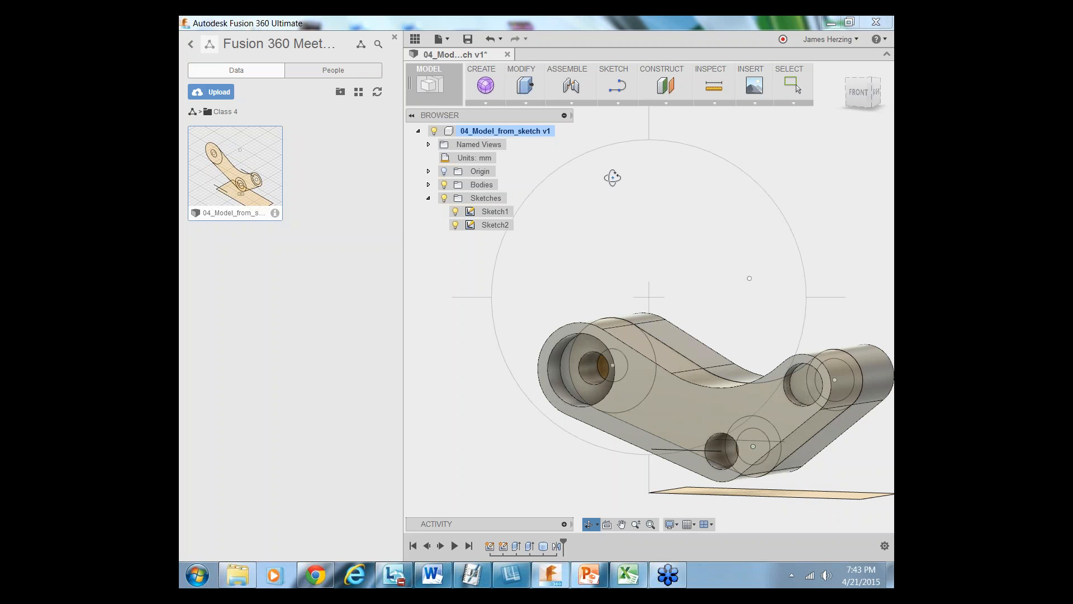
middle_drag(625, 175, 650, 295)
key(Escape)
scroll(608, 208, down, 4)
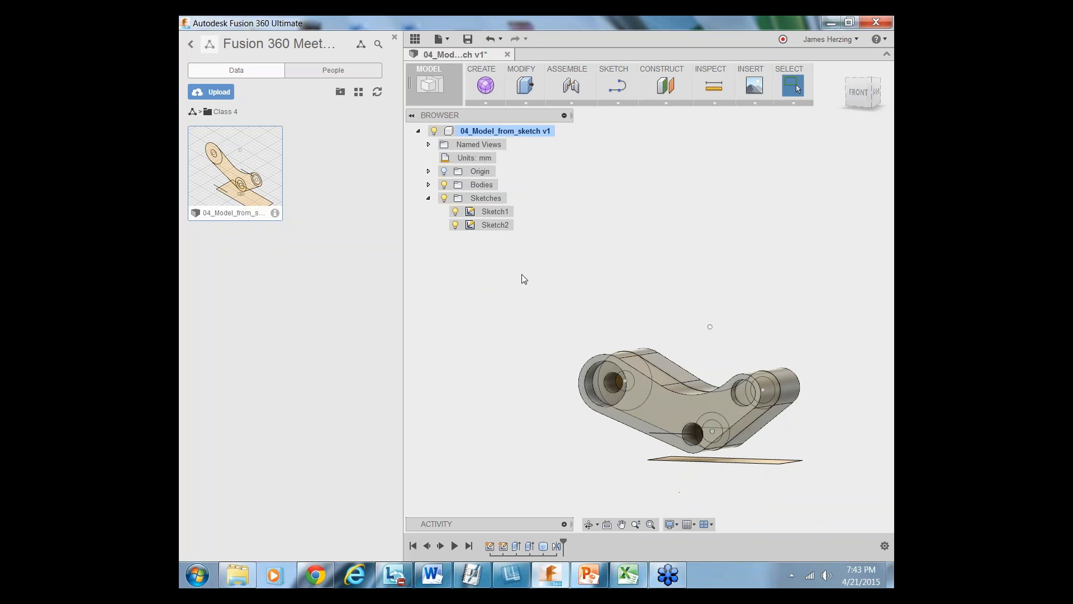
click(486, 103)
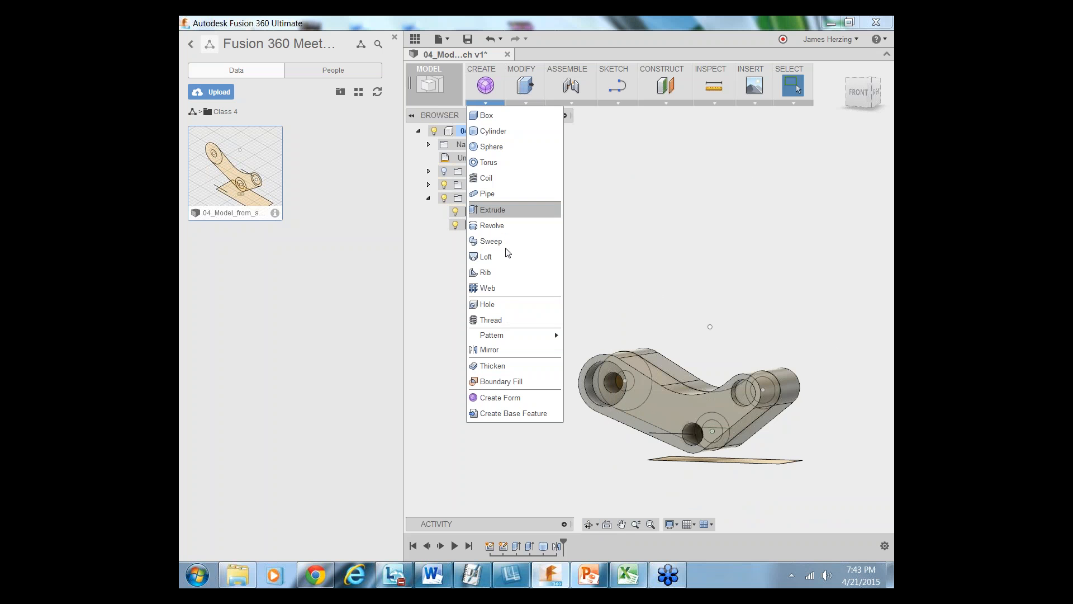
click(498, 350)
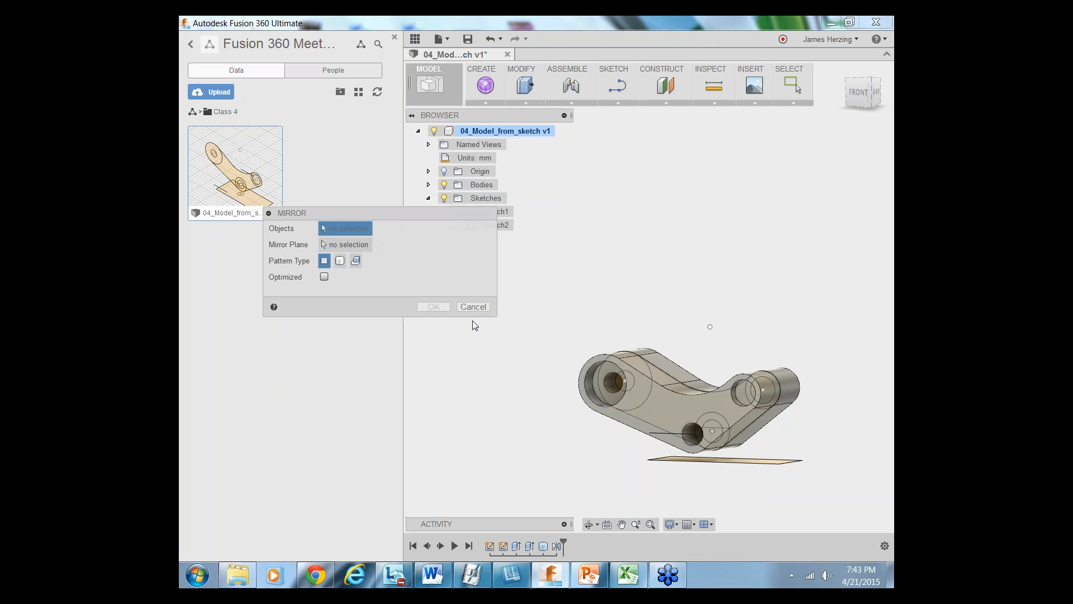
click(543, 545)
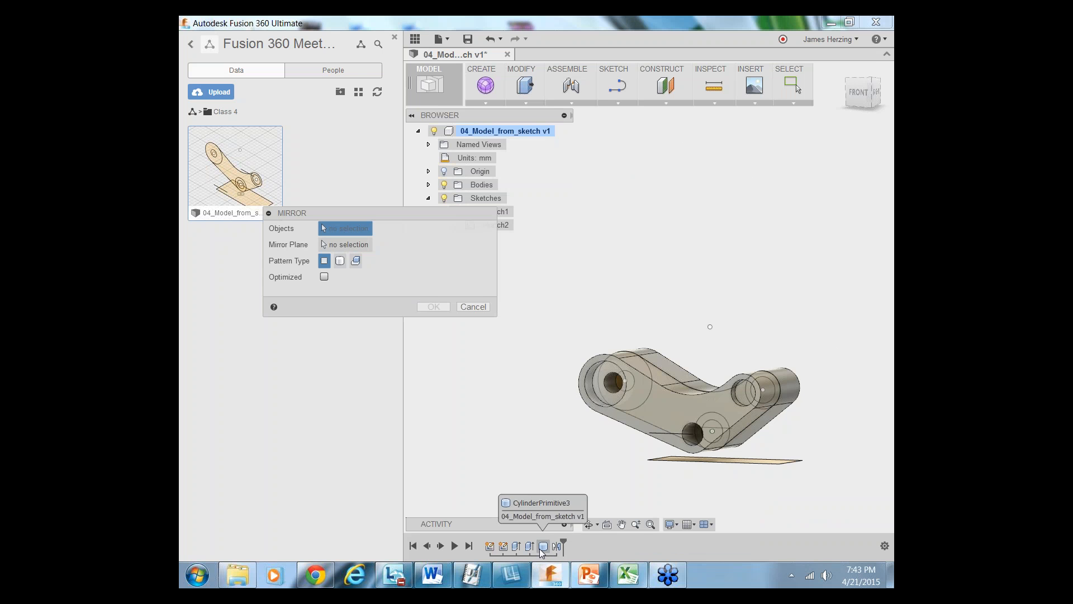
click(335, 247)
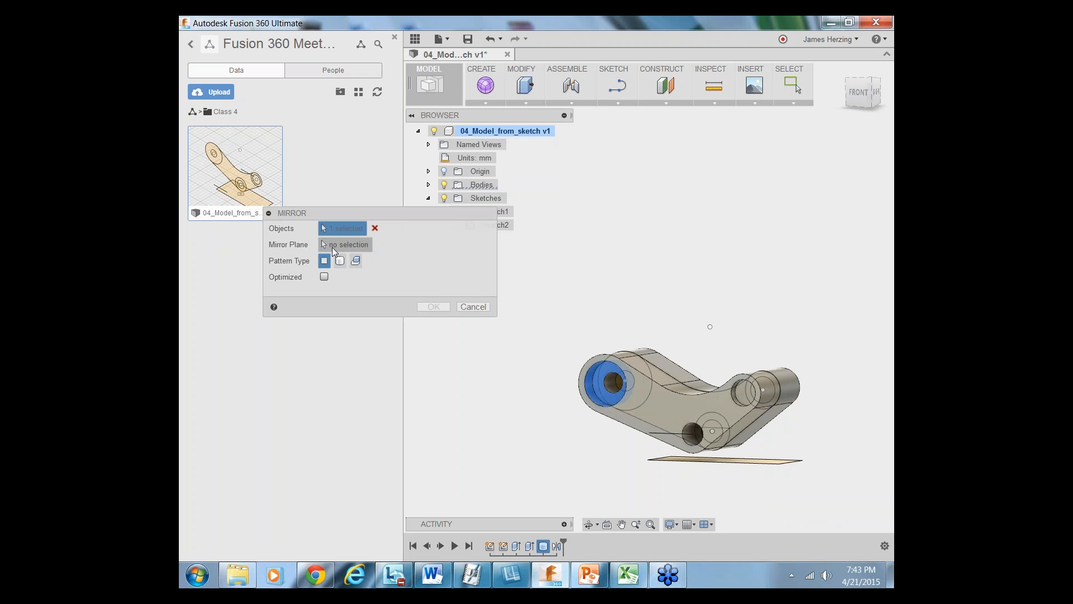
click(444, 185)
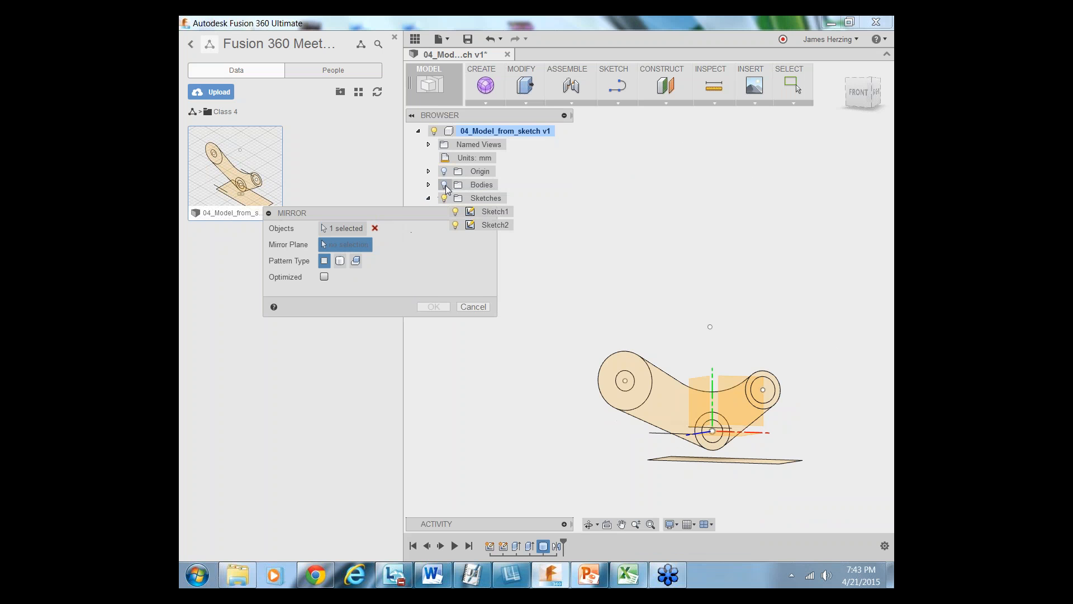
click(727, 380)
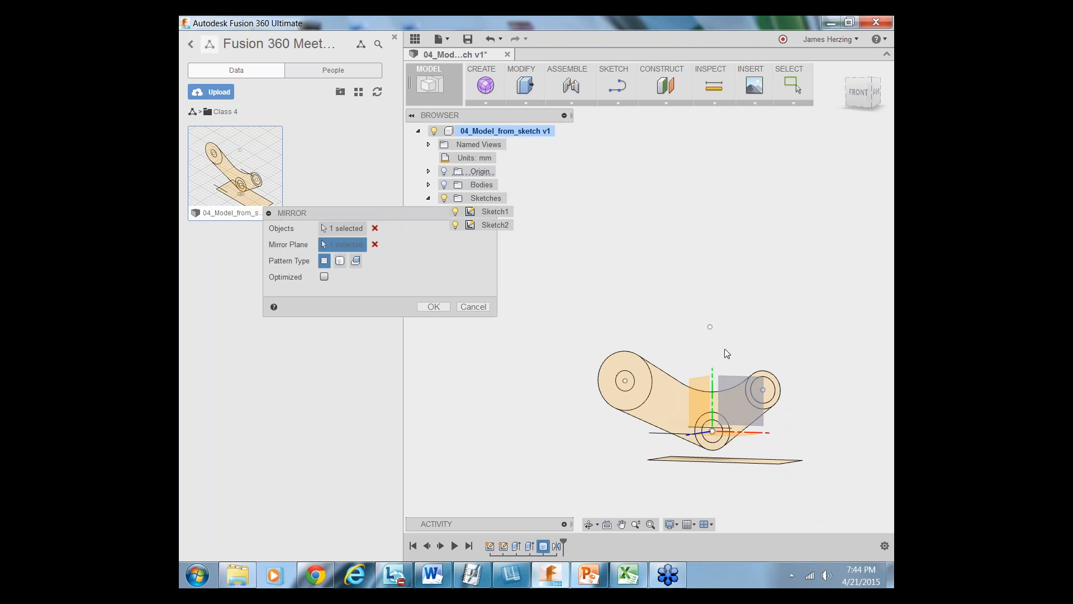
click(477, 309)
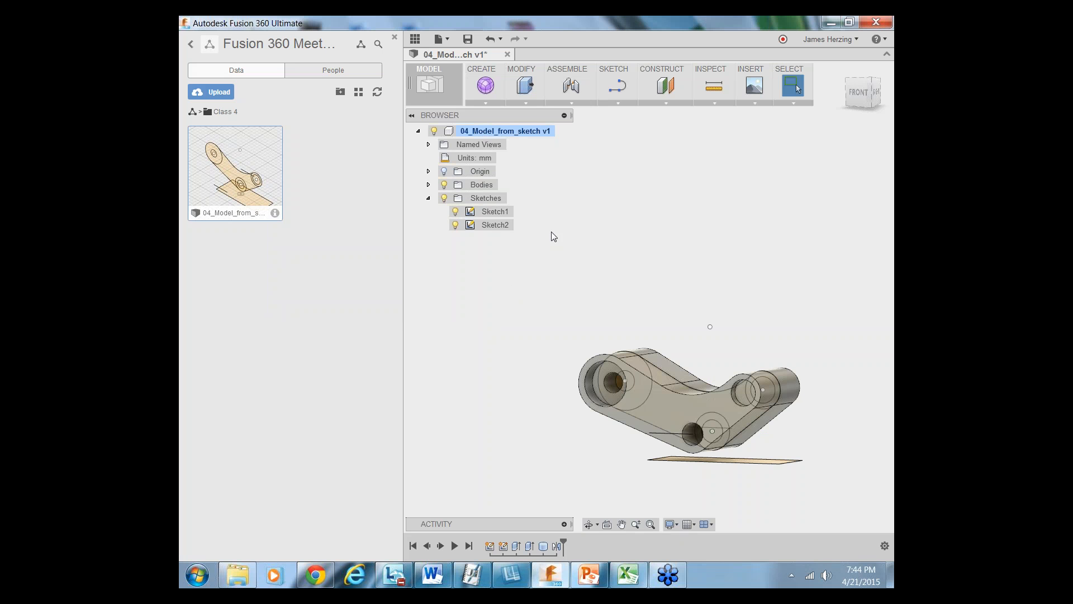
click(484, 103)
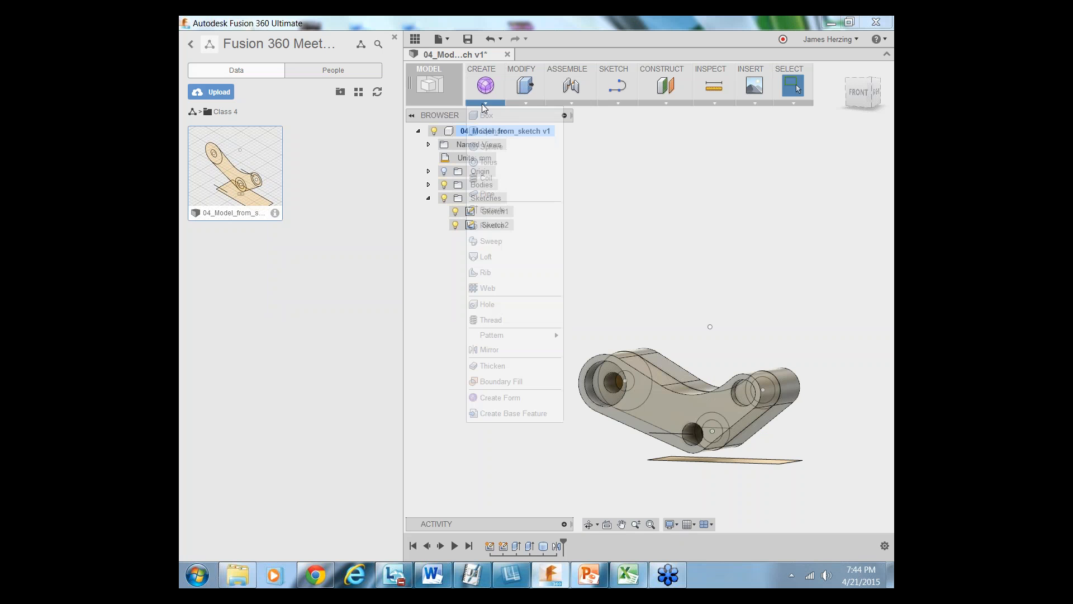
click(519, 348)
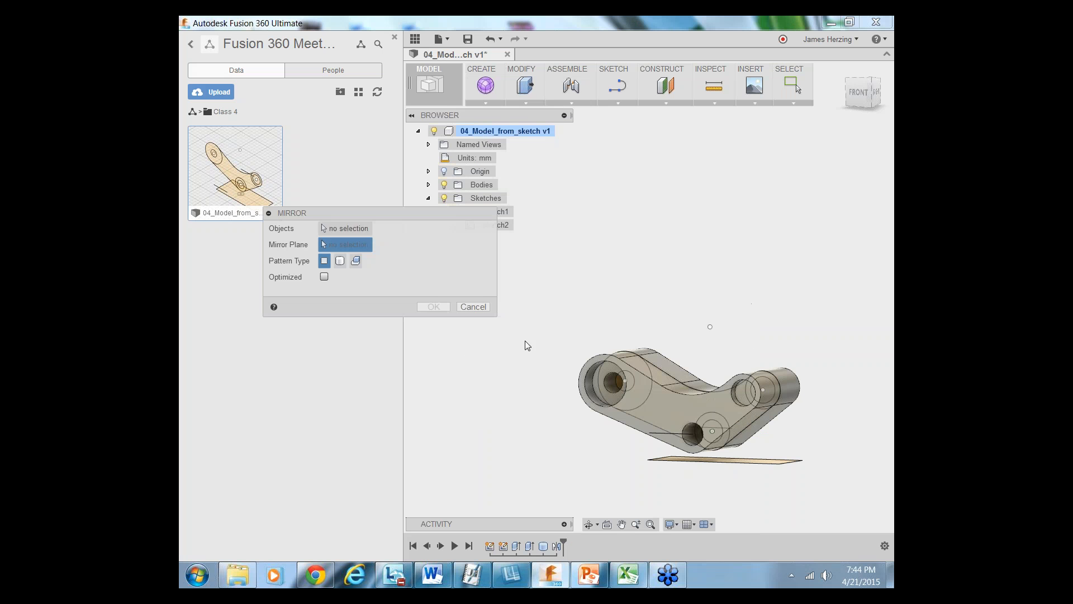
click(324, 278)
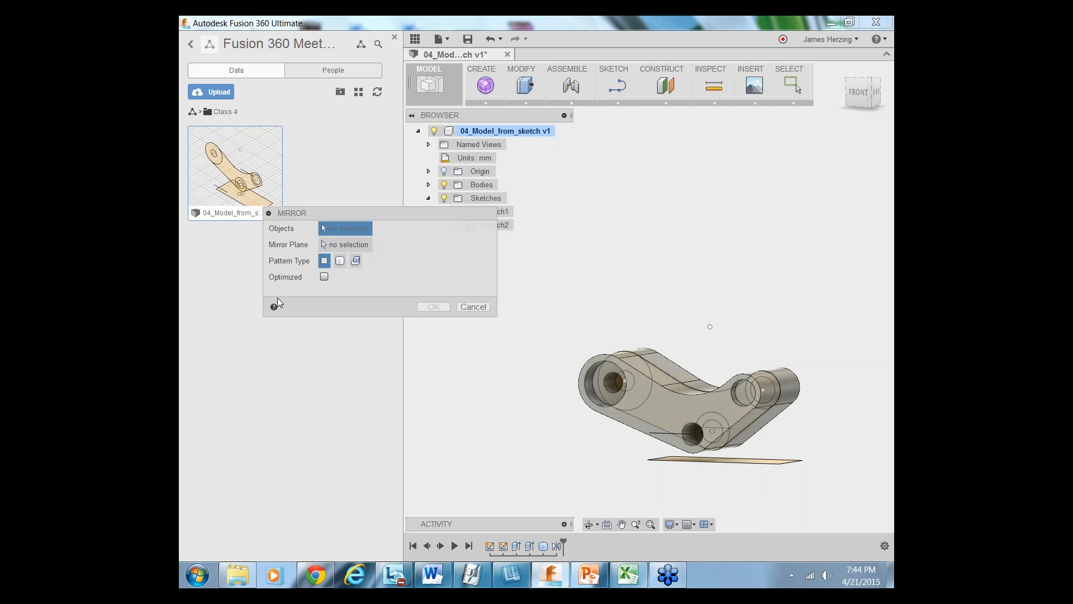
click(324, 277)
click(473, 307)
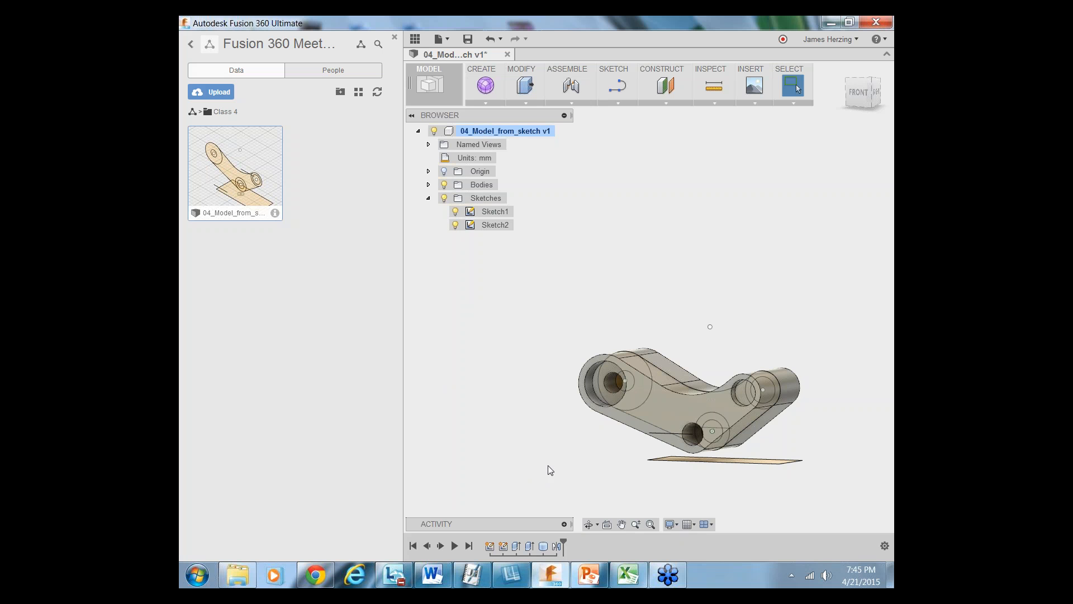
click(483, 104)
click(511, 349)
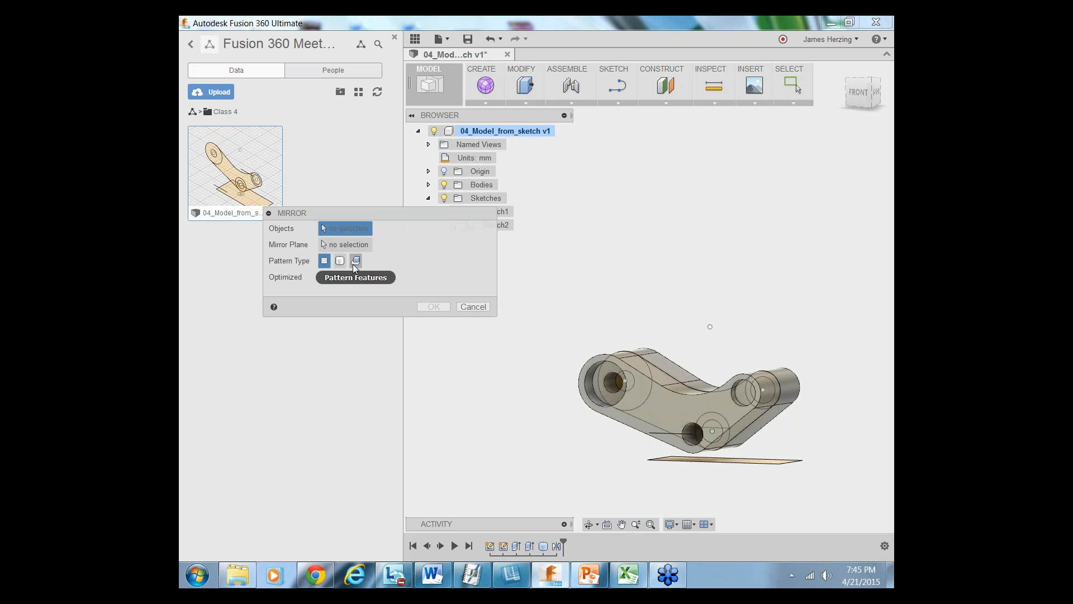
click(472, 307)
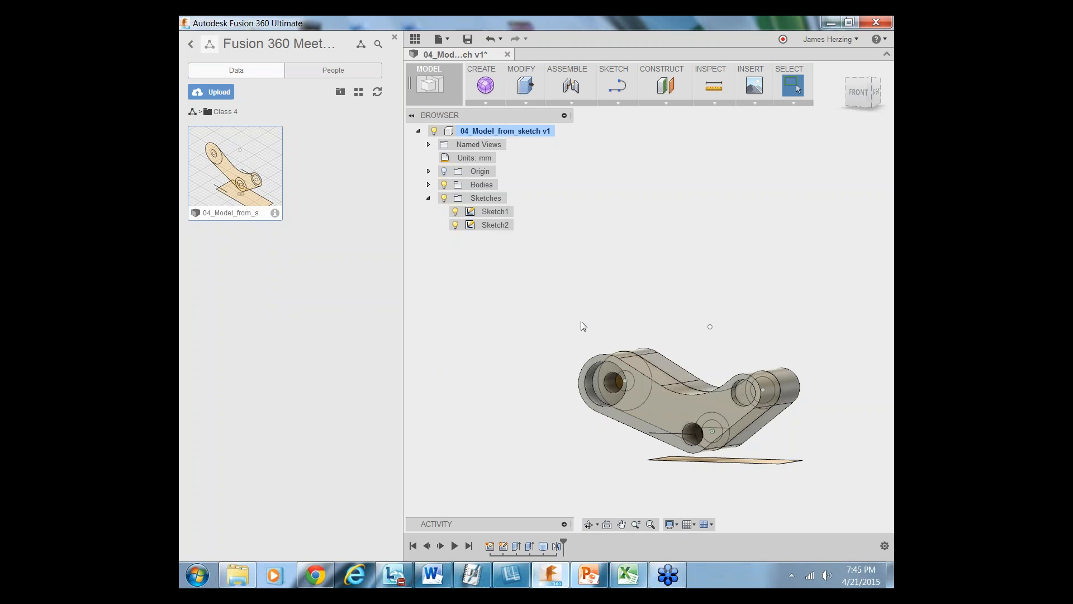
click(491, 104)
click(495, 130)
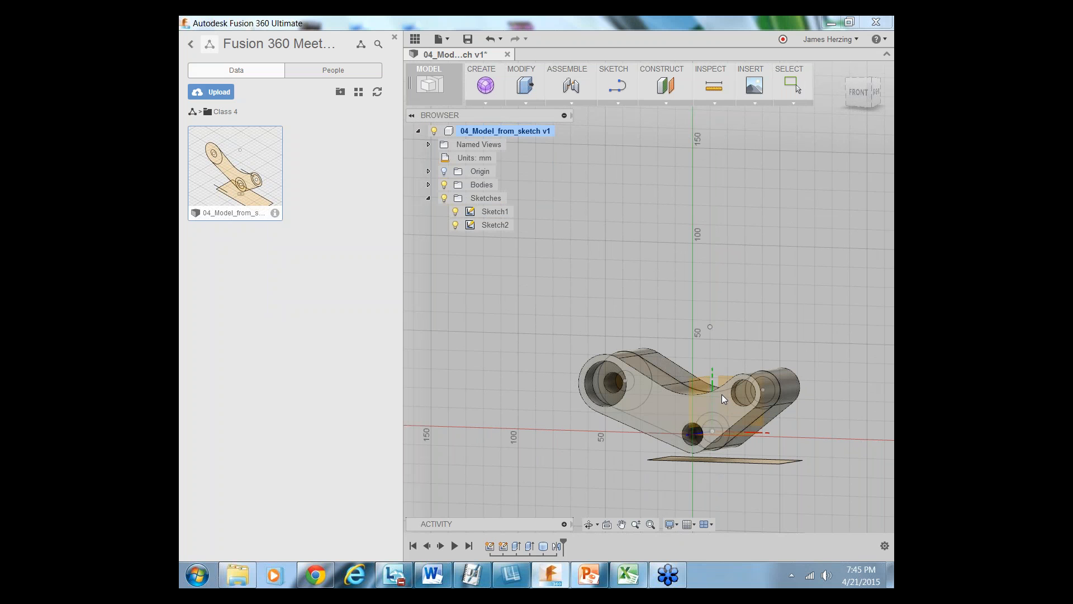
click(722, 394)
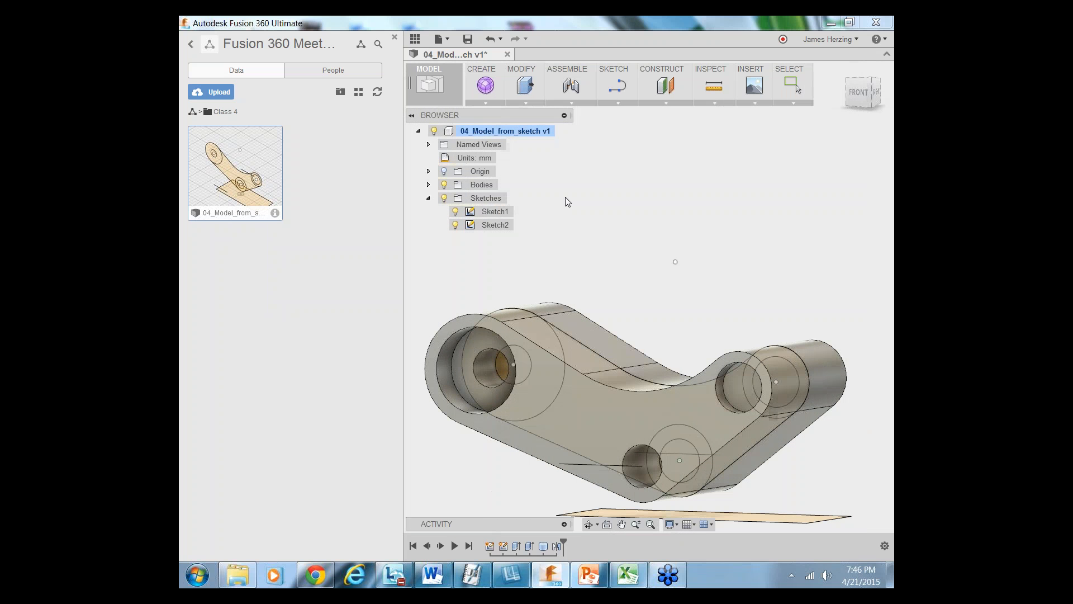
Place a Cylinder primitive with a 10 mm diameter on the arm's front face, centred on the short-end recess
click(484, 103)
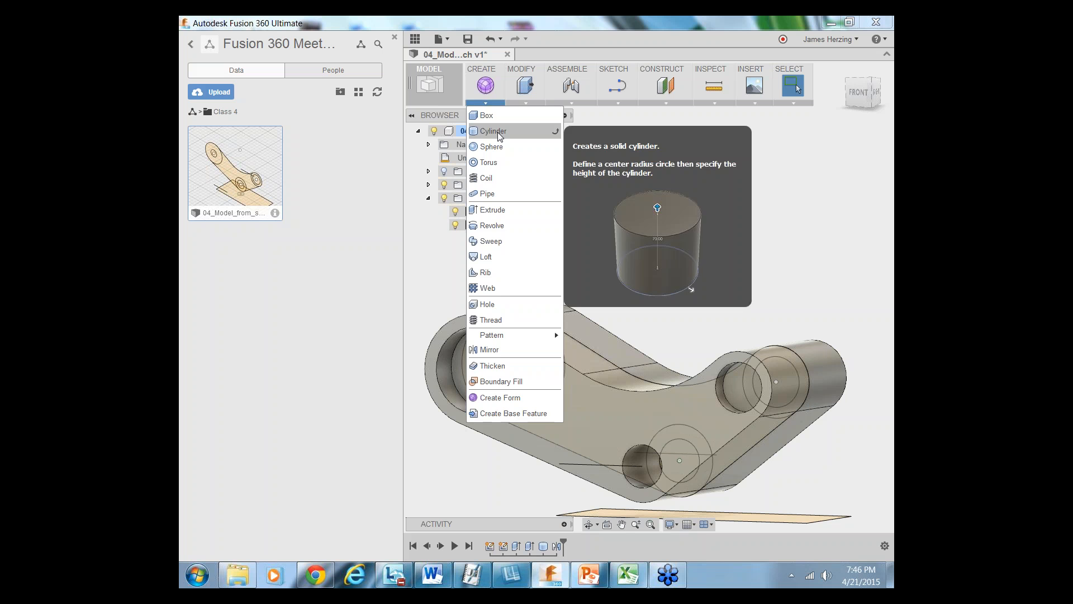
click(497, 132)
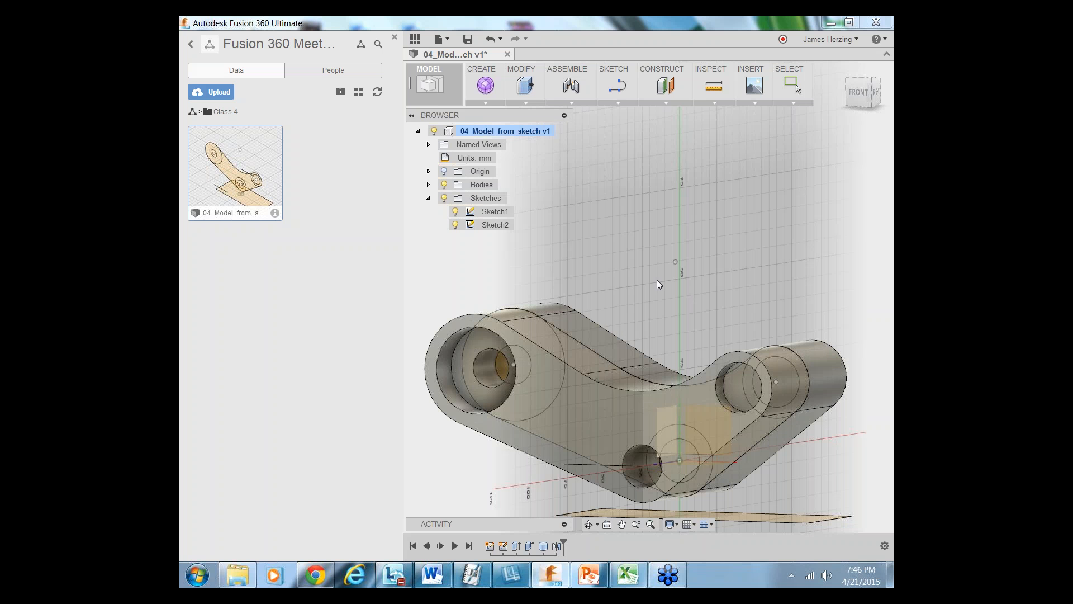
scroll(661, 275, up, 1)
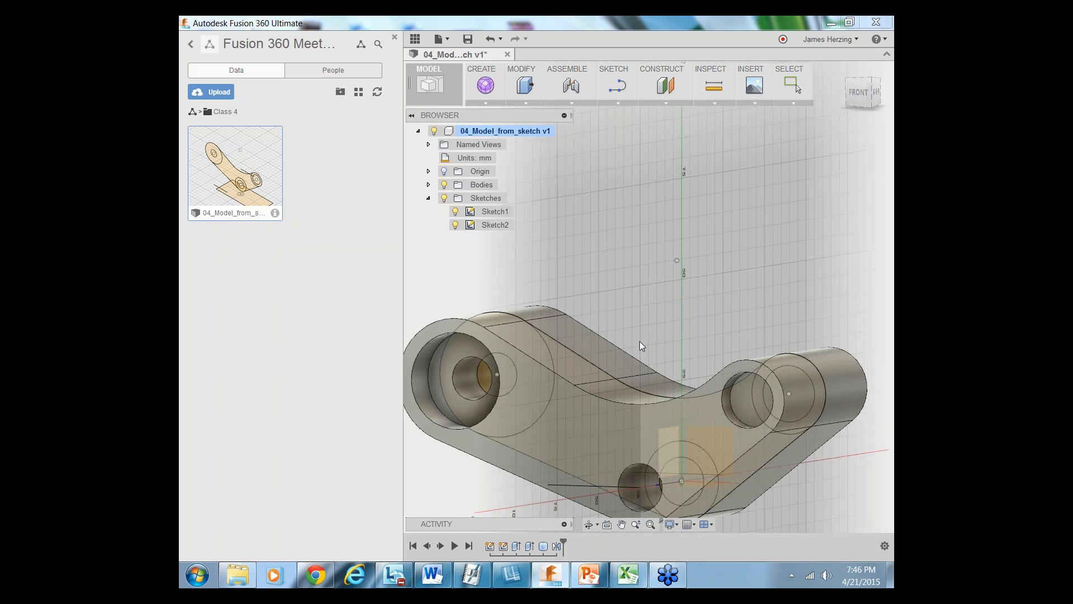
click(858, 95)
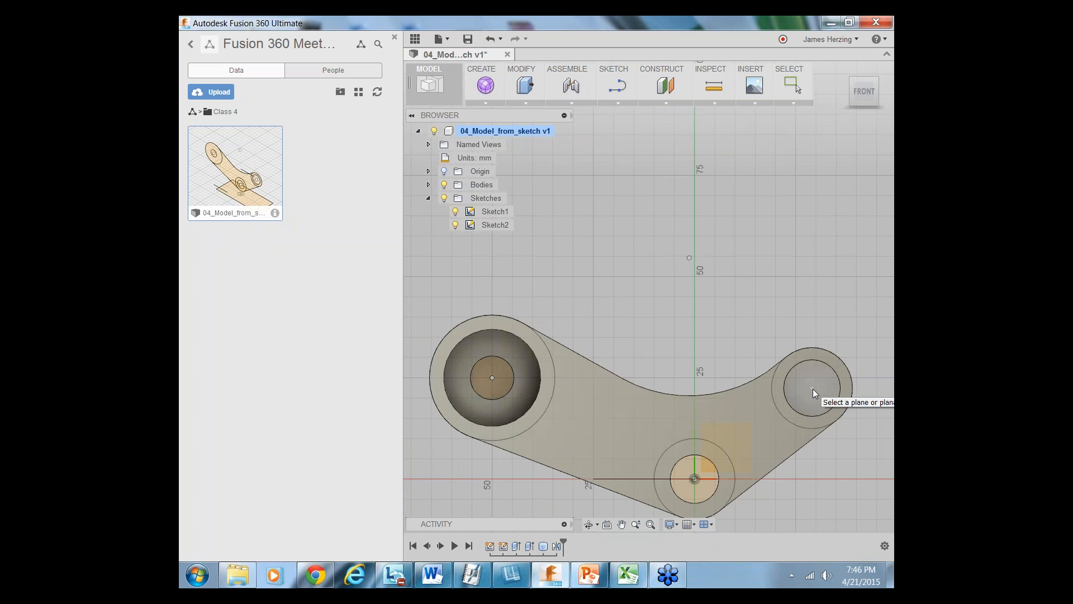
click(761, 408)
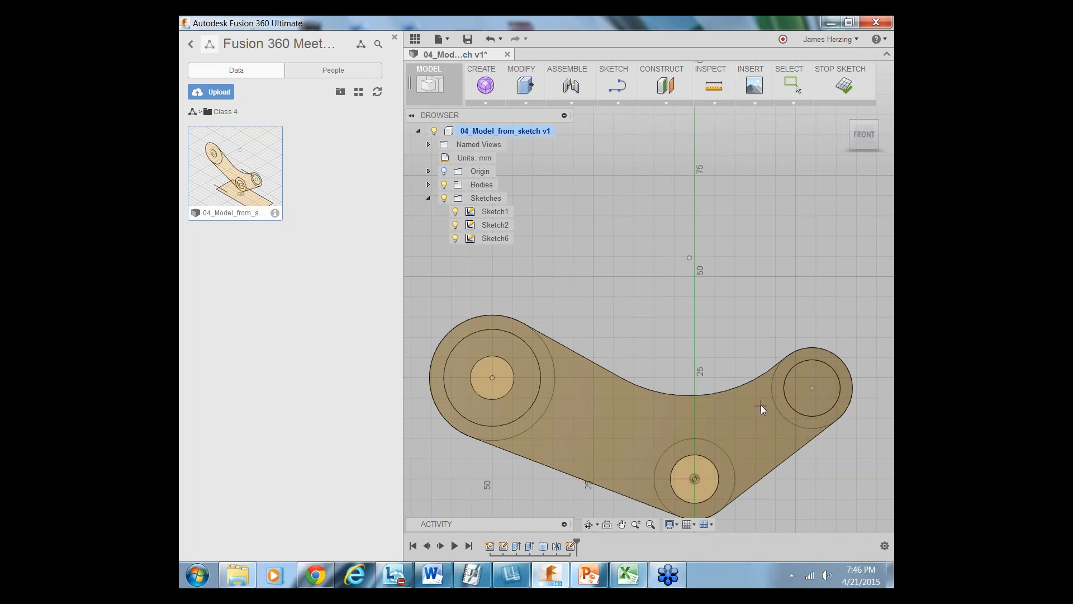
click(813, 387)
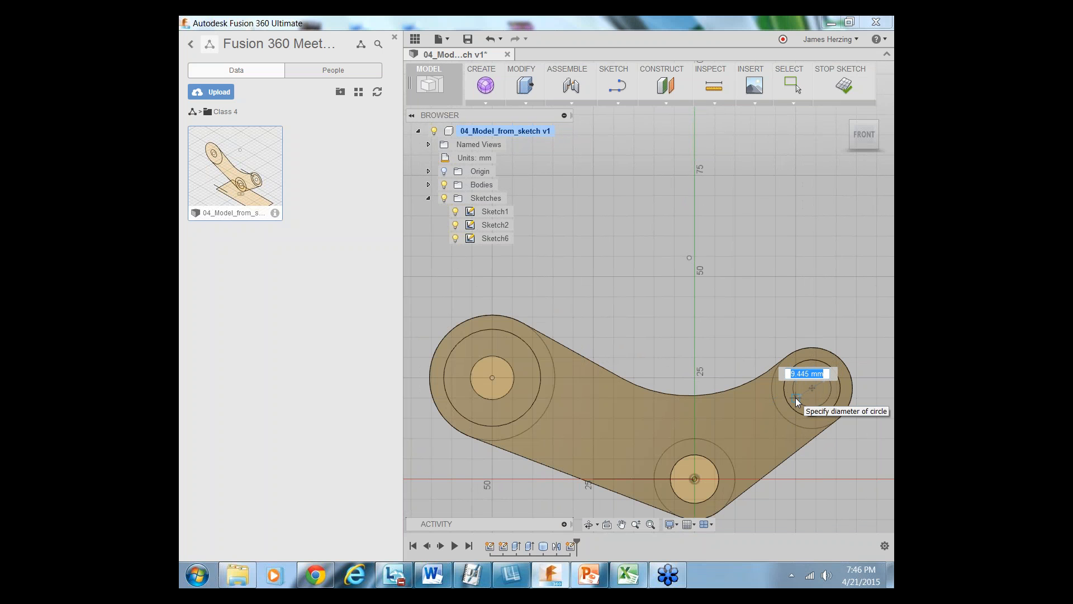
text(10)
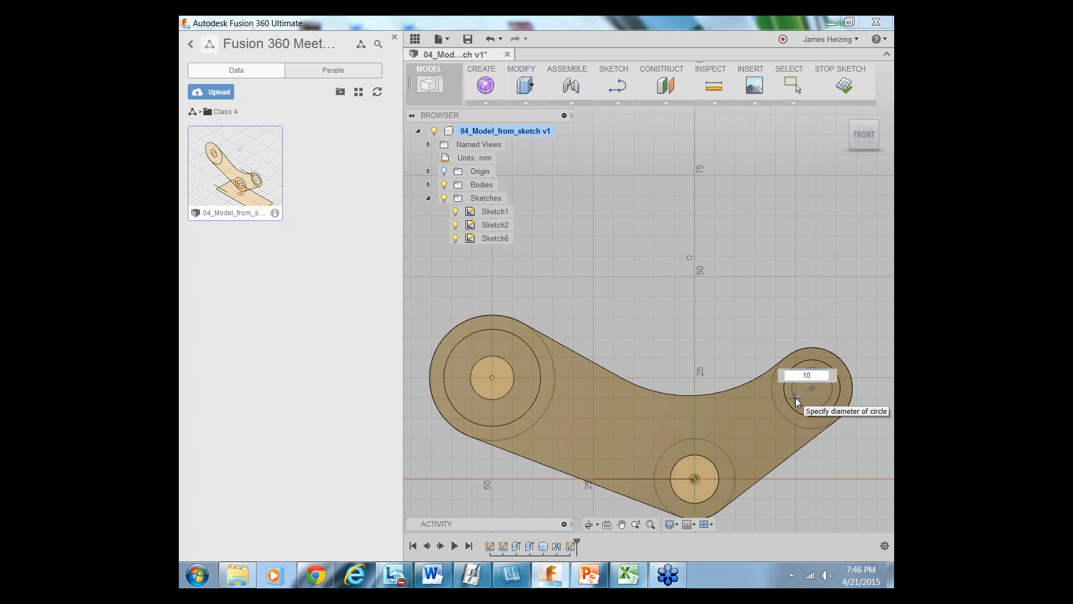
key(Tab)
key(Return)
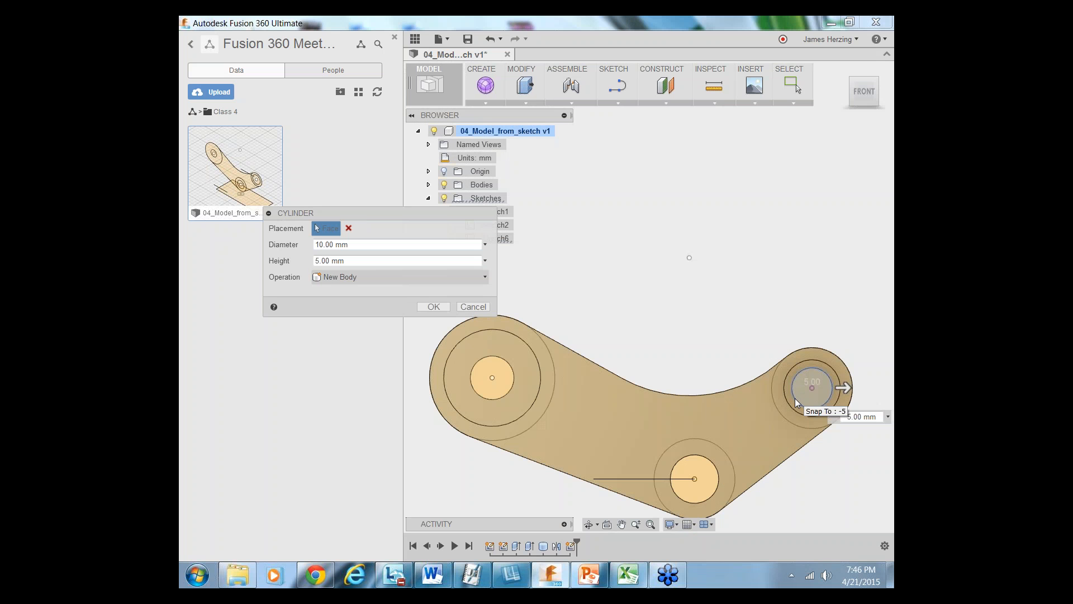
Set the cylinder's height to -70 mm and cut it through the arm's short end
click(588, 523)
drag(706, 352, 637, 371)
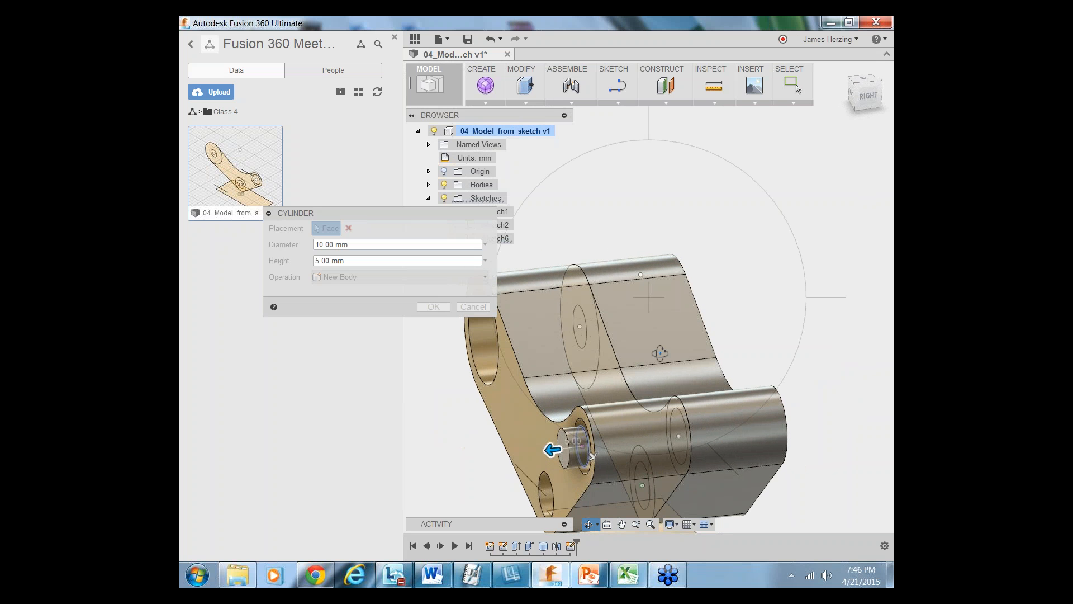
key(Escape)
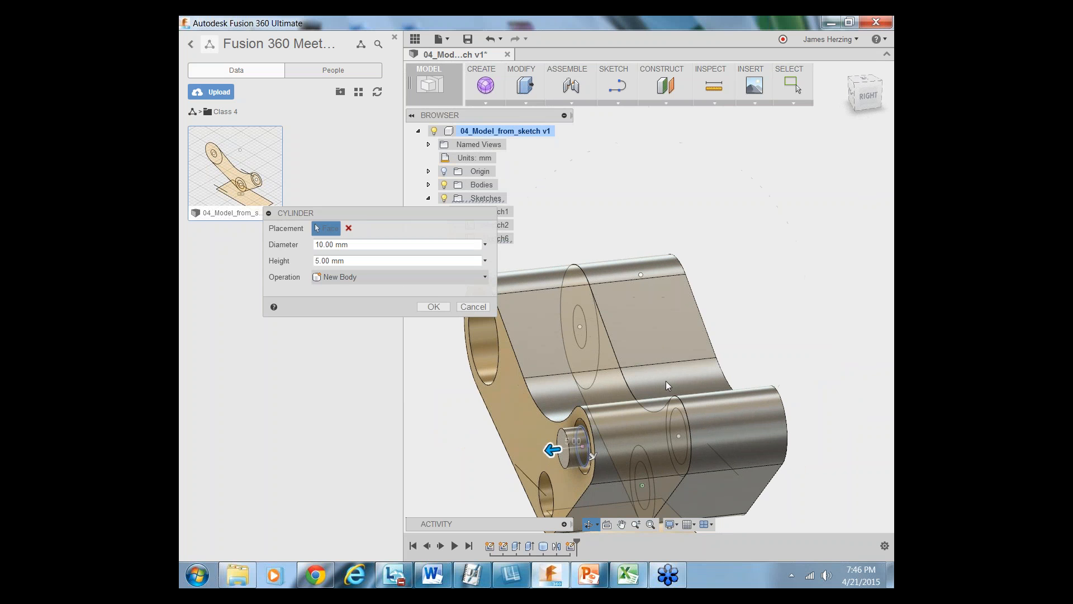
drag(551, 449, 833, 431)
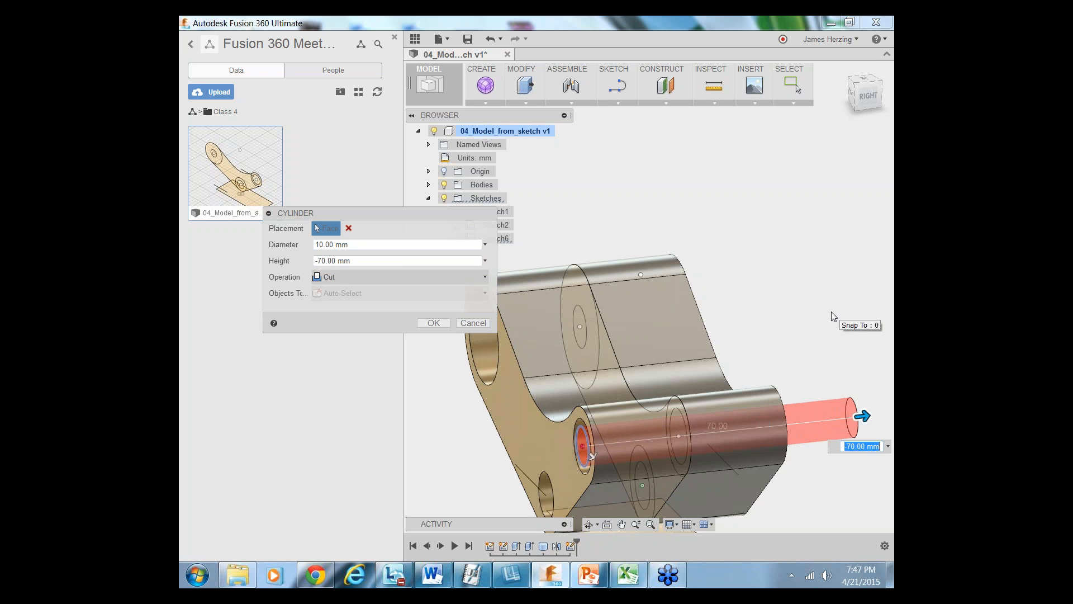
key(Return)
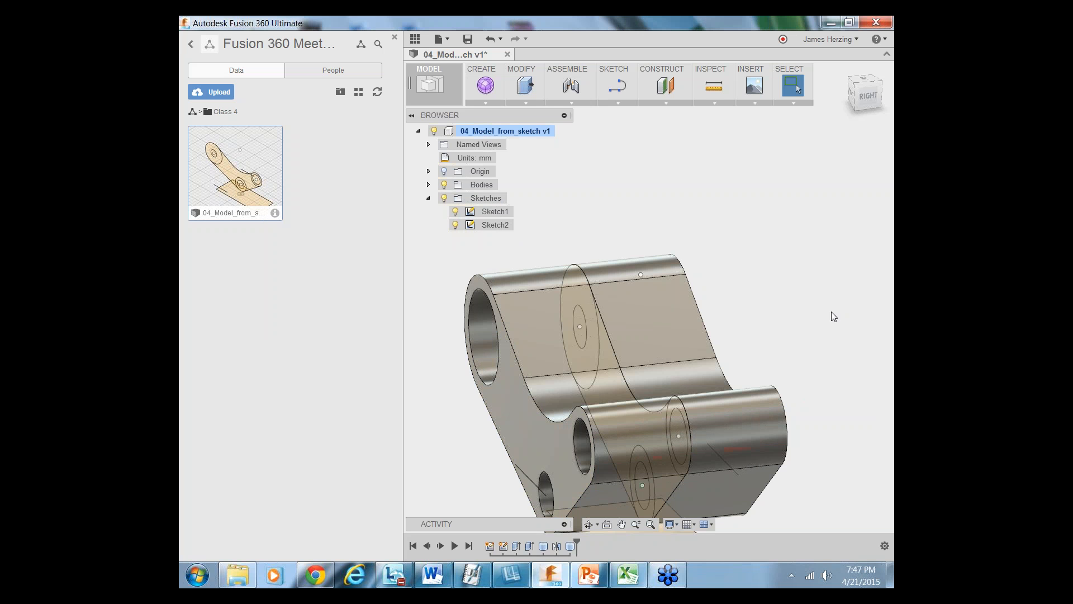
Examine the arm's solid body from the front, its available commands, and the sketches beneath it by briefly hiding the body
click(852, 93)
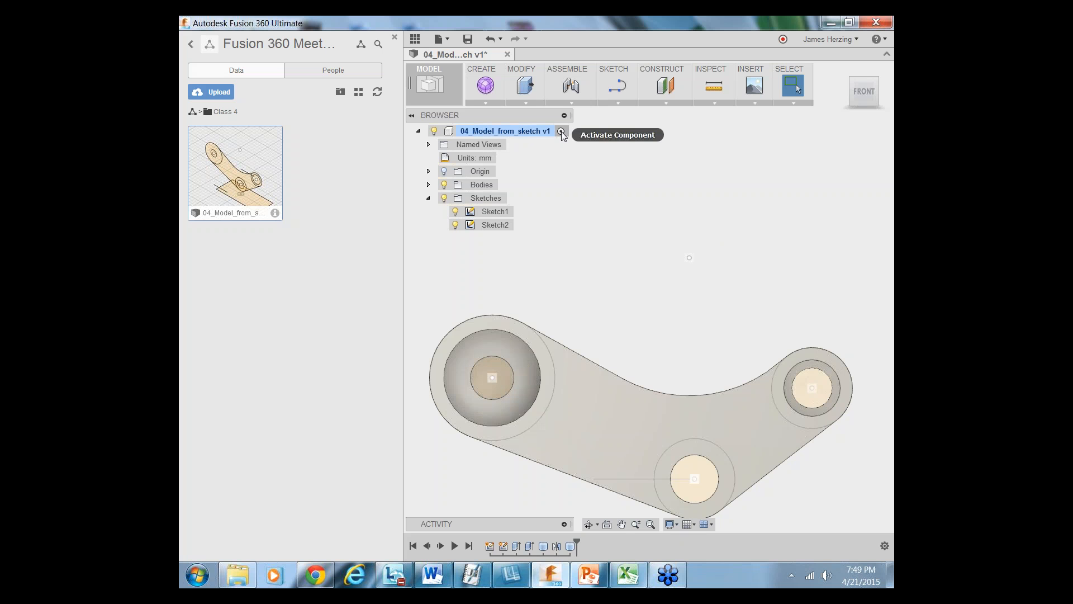
click(429, 184)
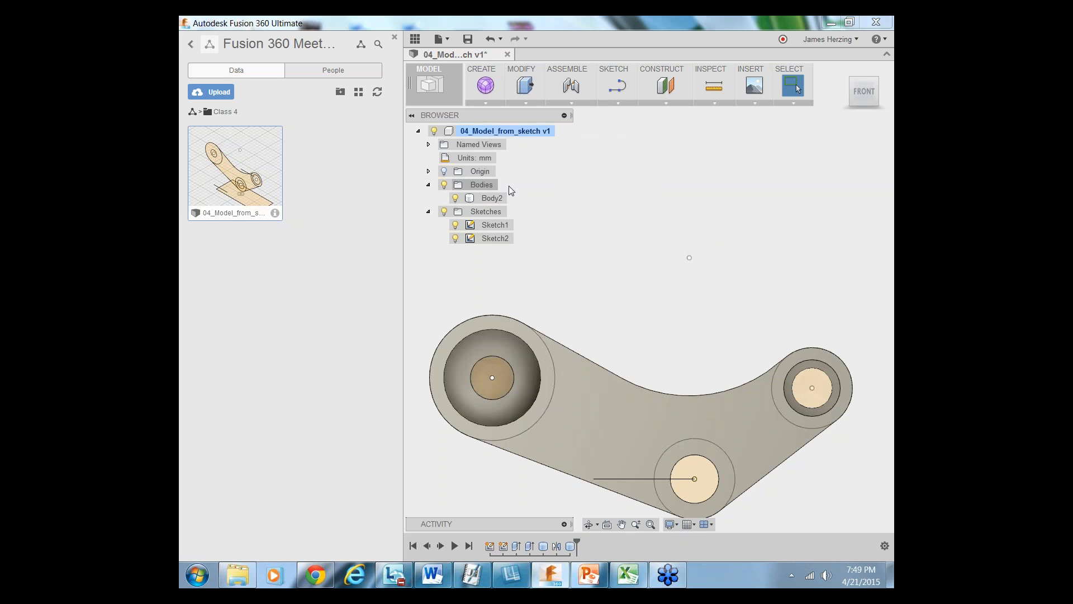
click(429, 185)
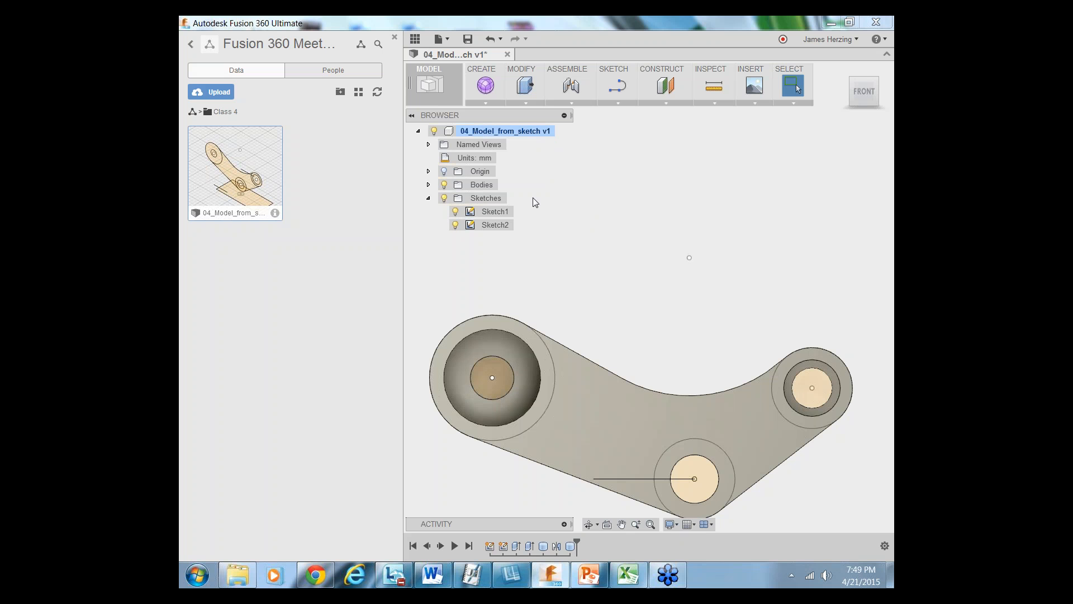
click(428, 185)
click(491, 198)
right_click(484, 198)
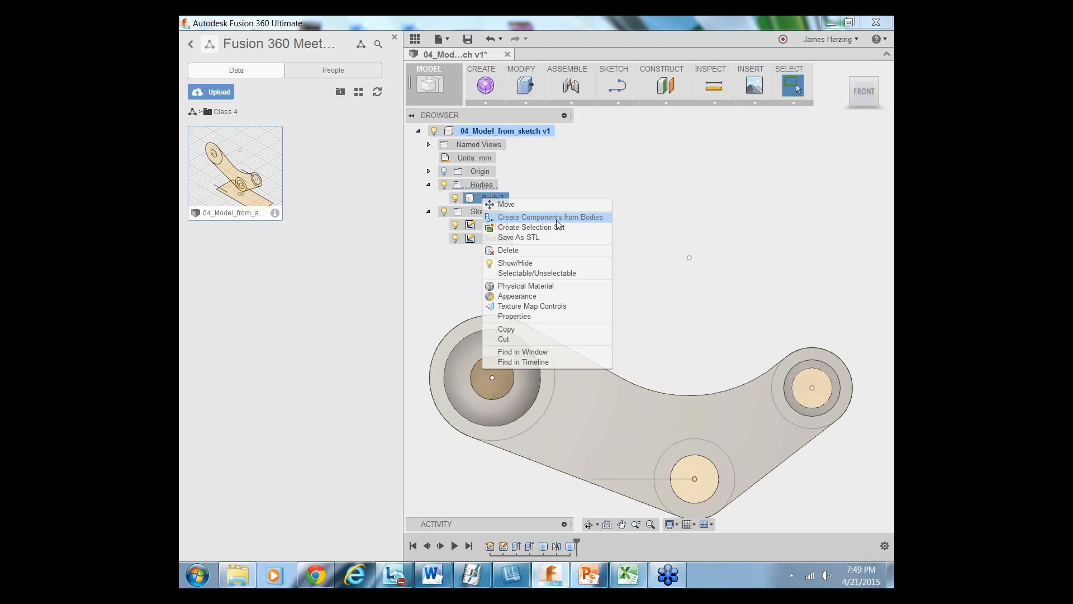
click(750, 191)
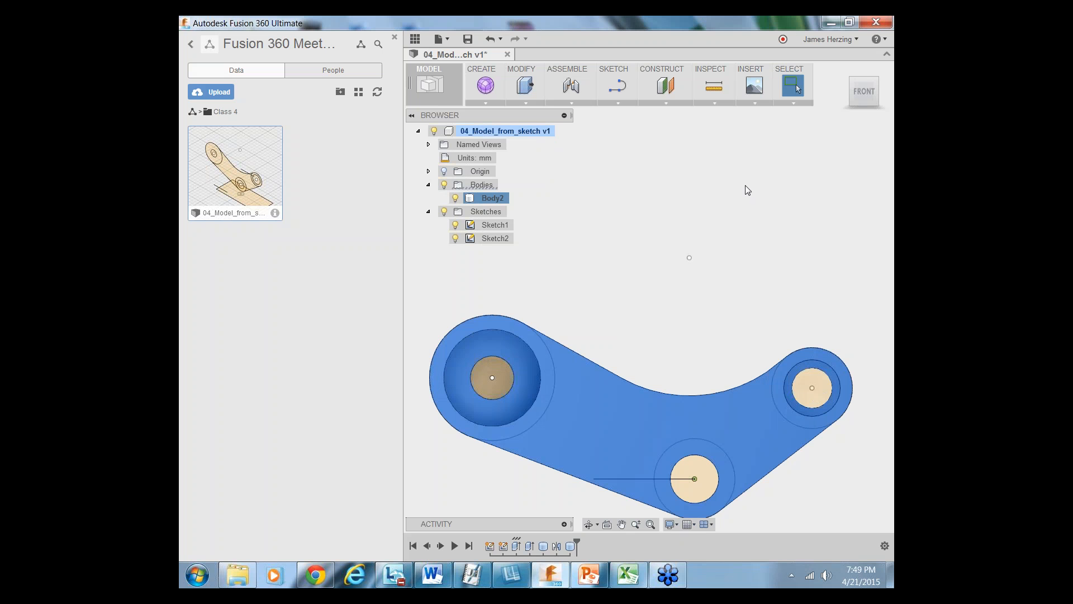
click(659, 268)
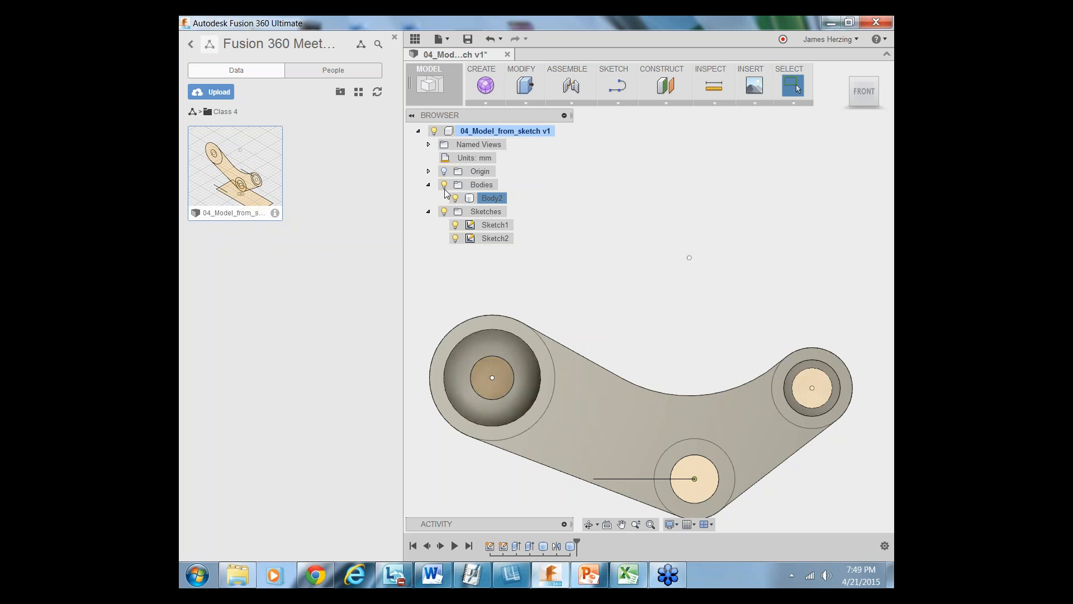
click(455, 199)
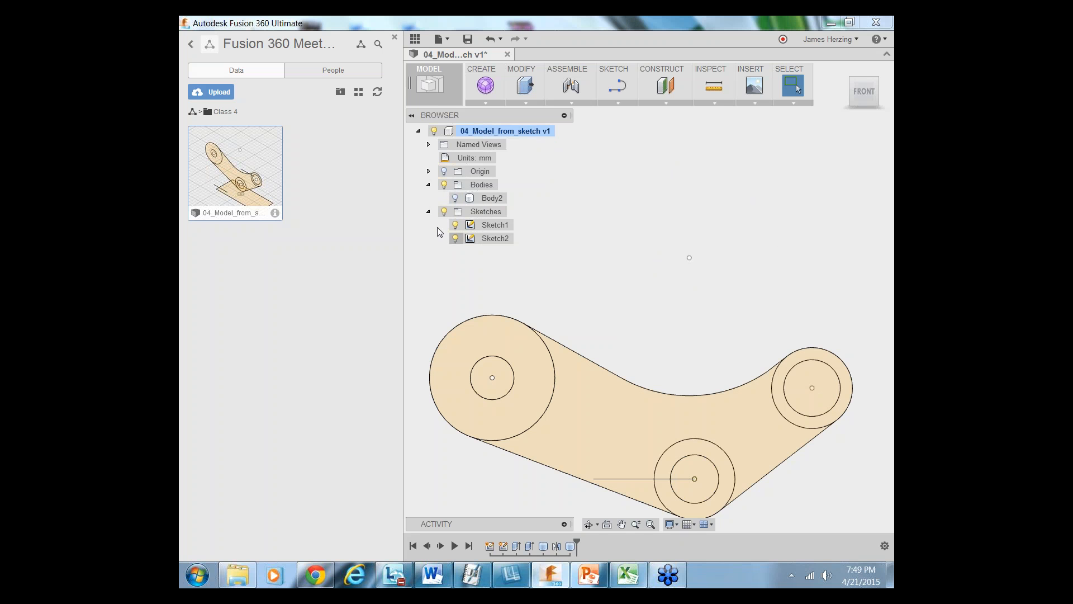
click(455, 198)
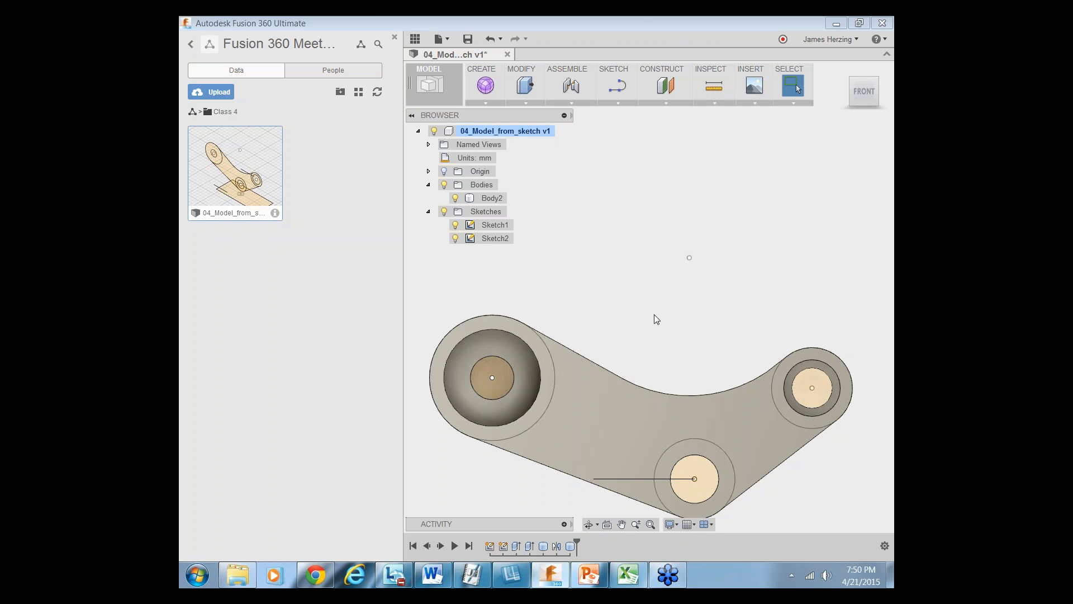
Press Pull the rectangular sketch profile beneath the arm 65 mm upward as a cut
click(589, 525)
mouse_move(675, 390)
mouse_down()
mouse_move(679, 424)
mouse_move(670, 400)
mouse_up()
drag(690, 311, 683, 280)
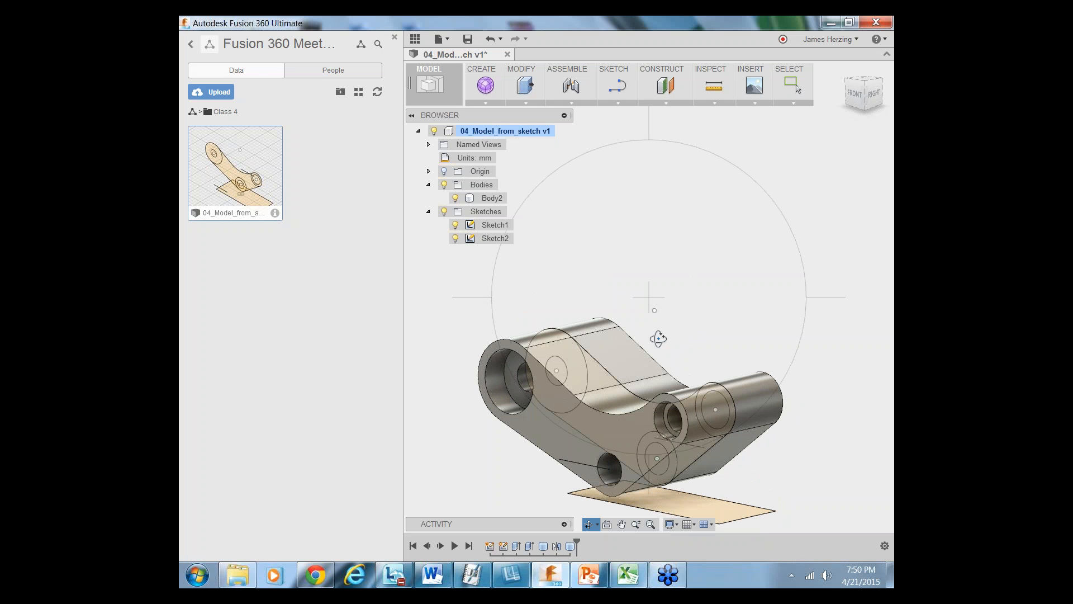
key(Escape)
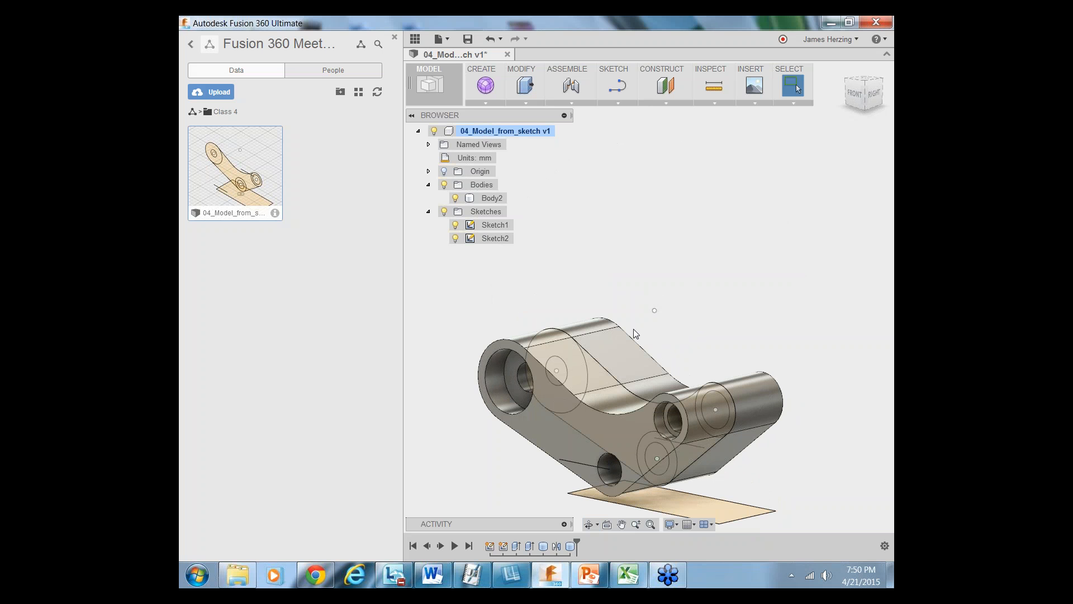
click(529, 103)
click(535, 116)
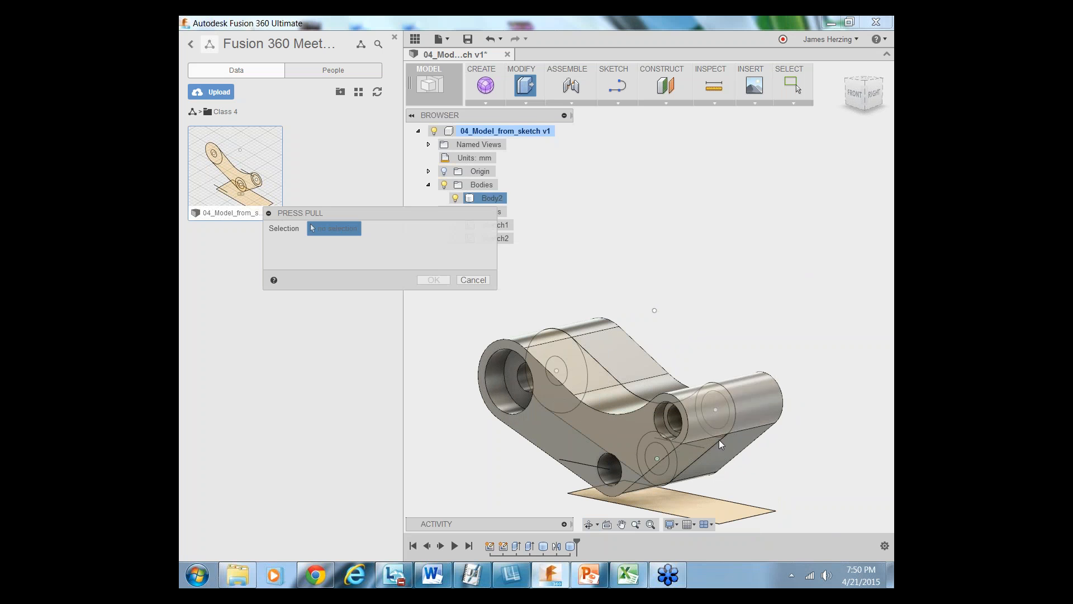
click(723, 511)
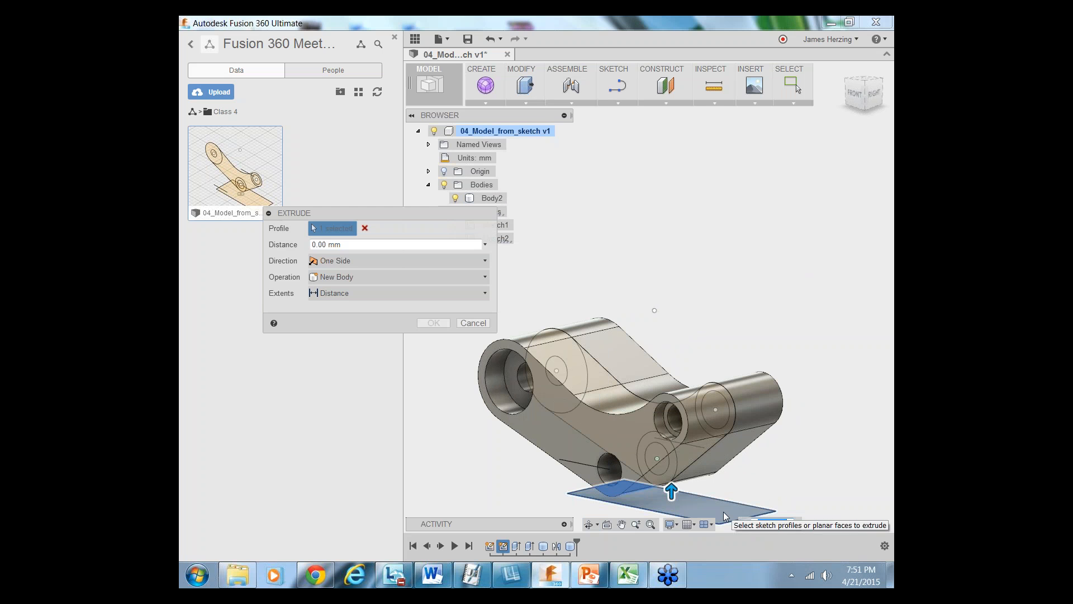
drag(671, 492, 660, 324)
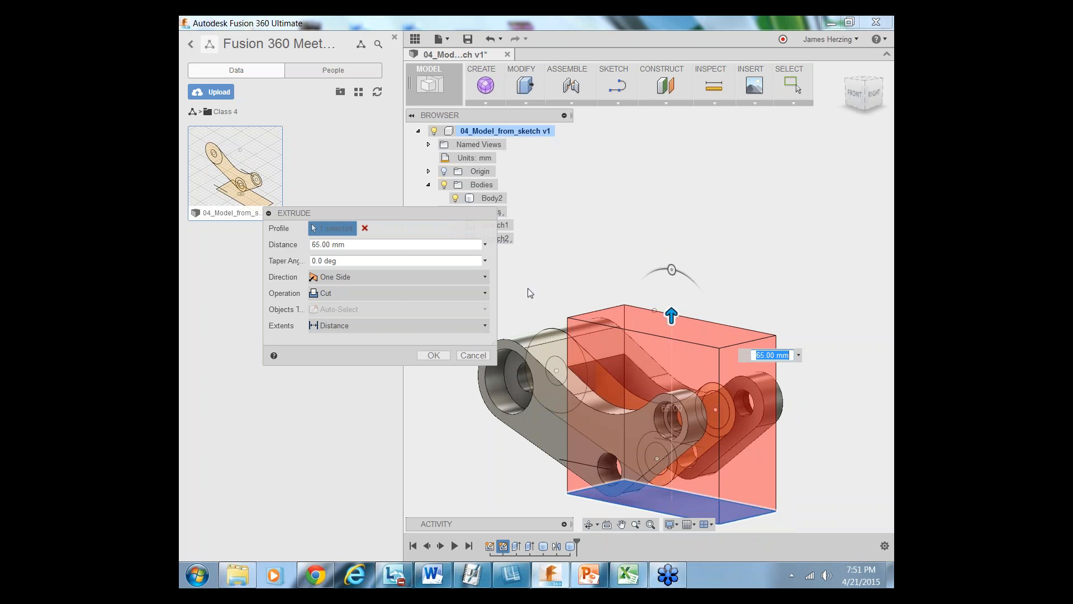
click(420, 354)
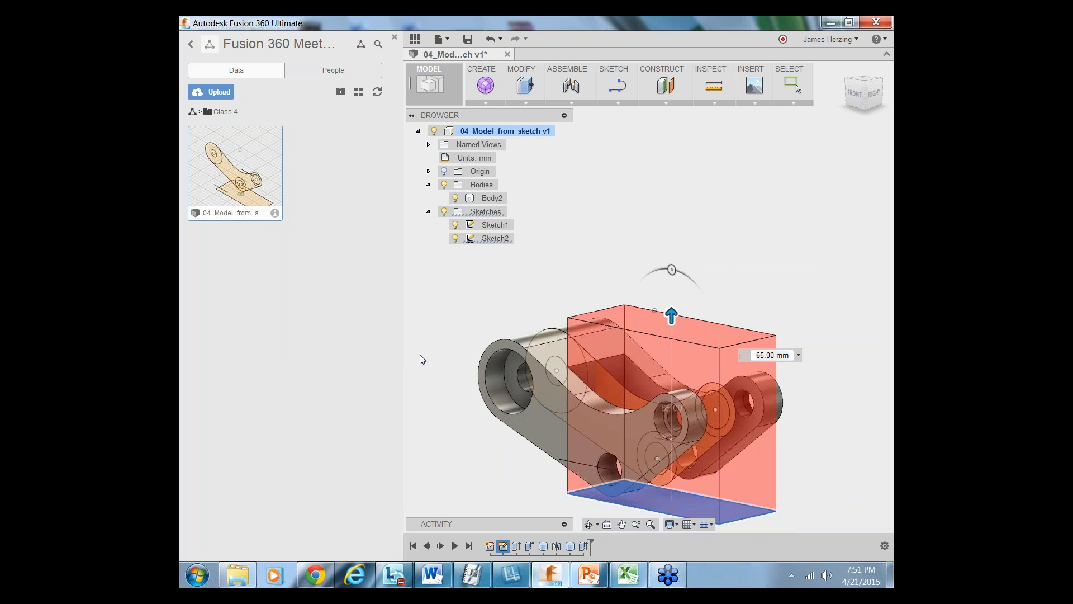
click(589, 526)
drag(696, 389, 692, 338)
click(797, 87)
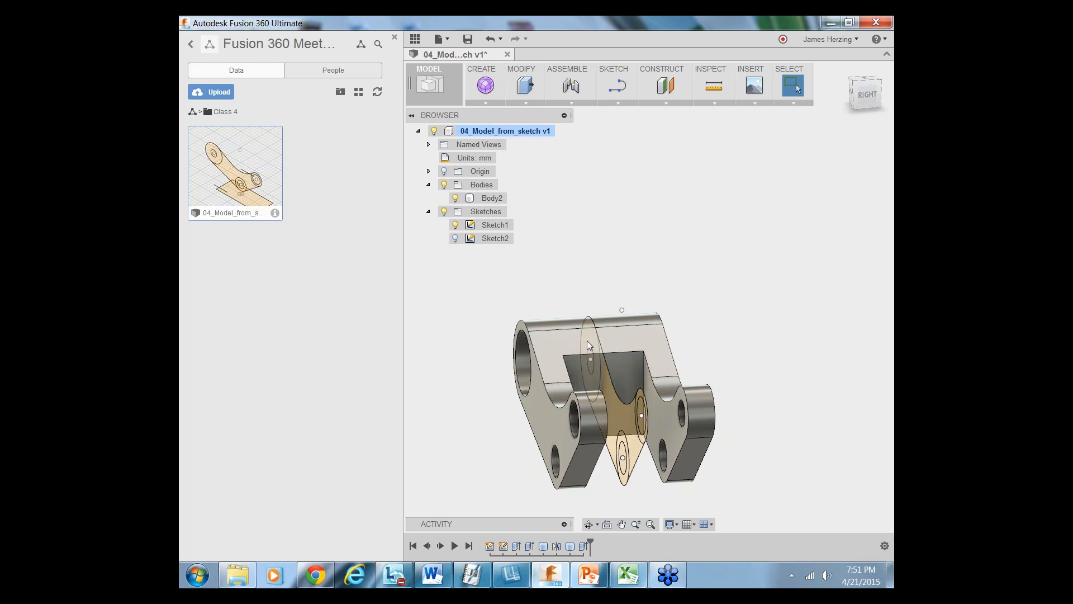
click(643, 373)
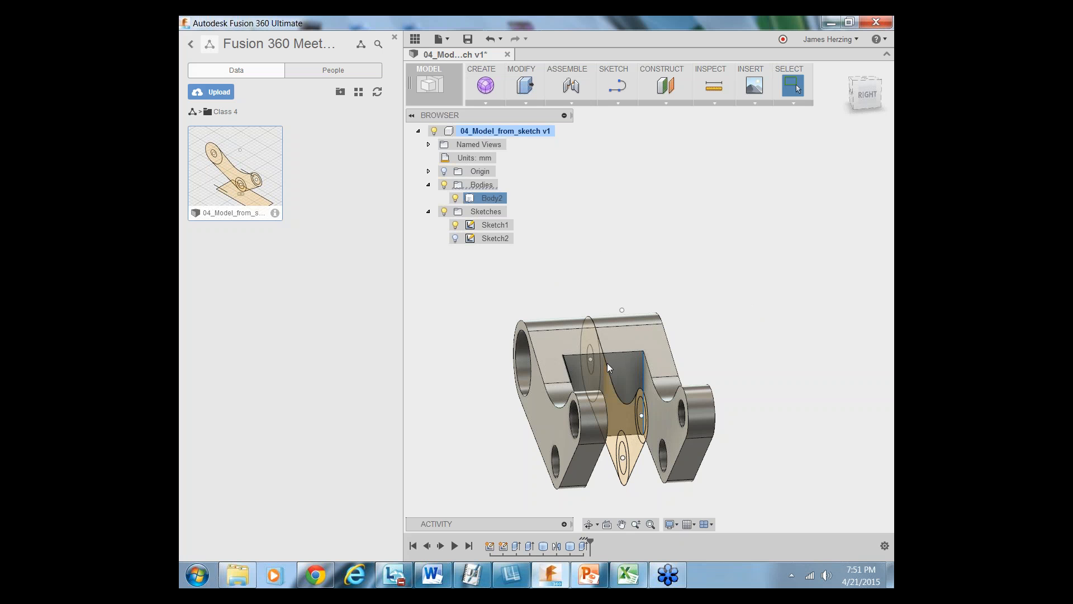
click(588, 525)
drag(621, 419, 584, 392)
scroll(580, 386, up, 5)
key(Escape)
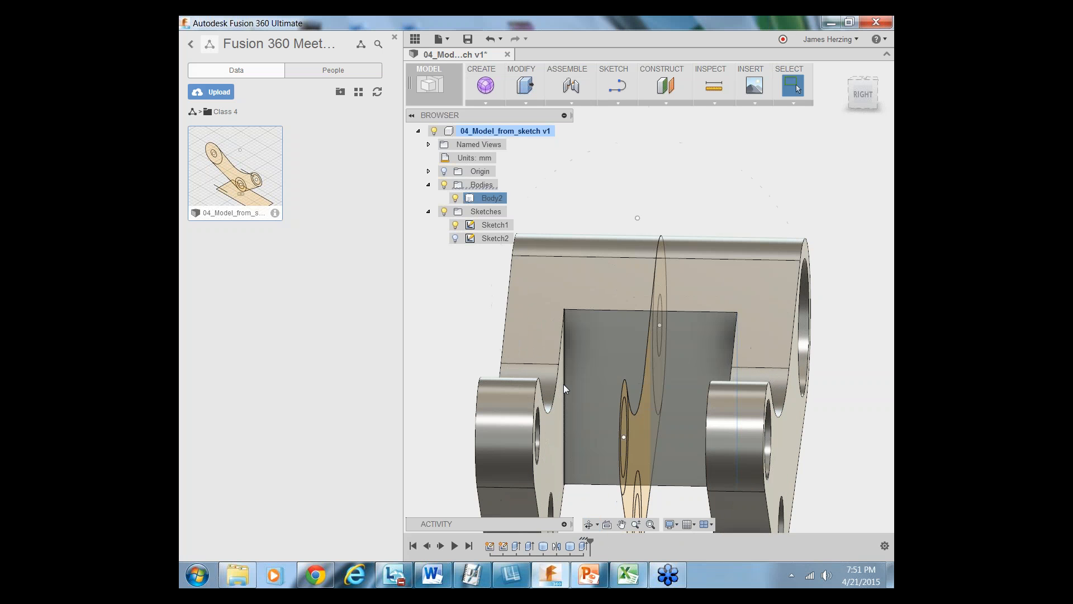
right_click(633, 169)
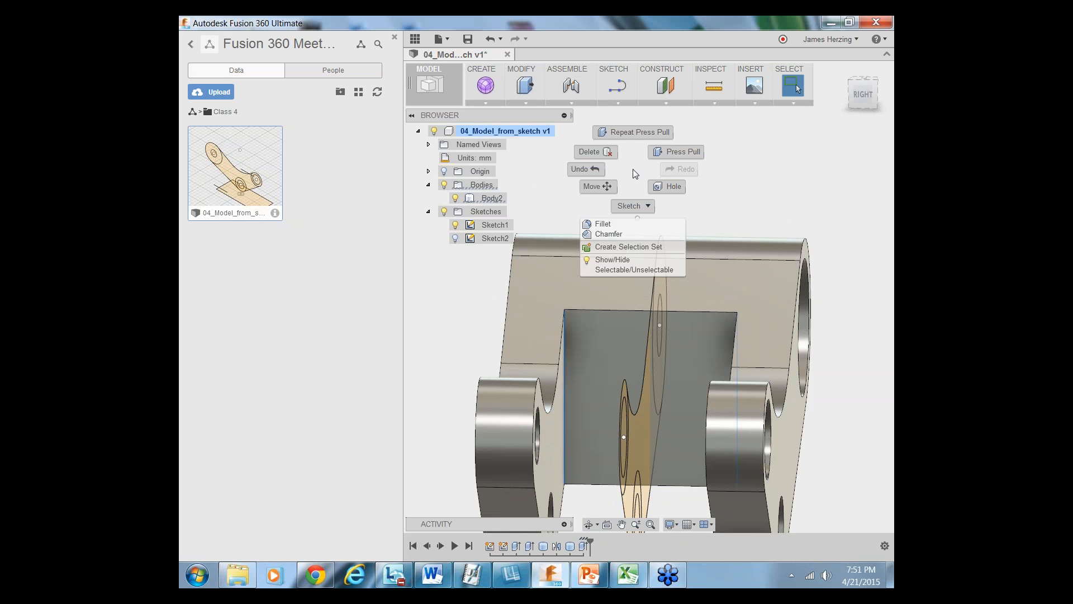
click(604, 224)
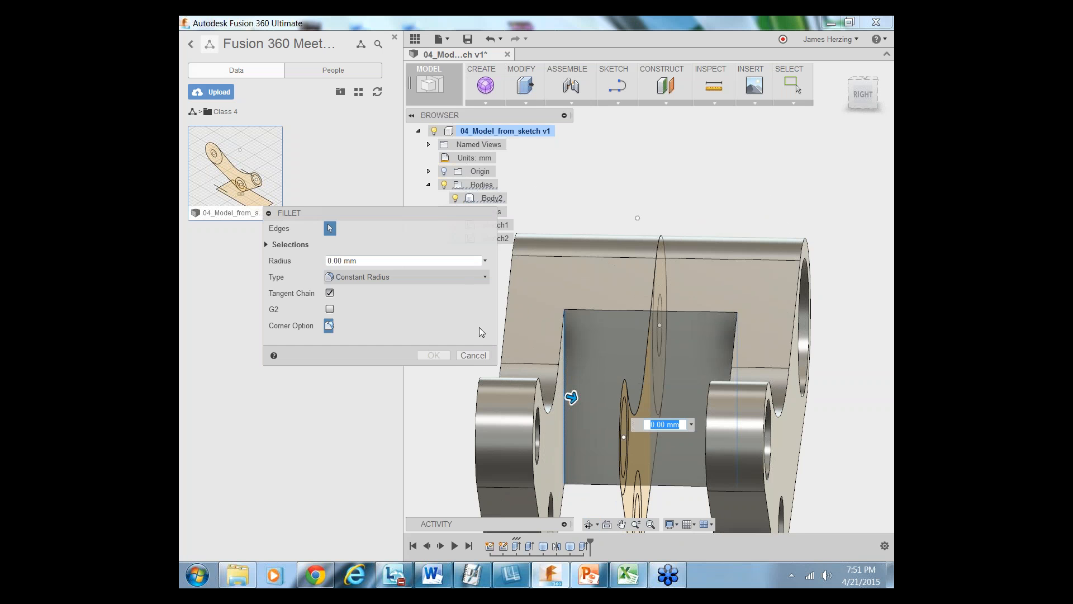
click(474, 355)
Fillet the two inner vertical corner edges of the arm's fork slot with a constant radius
click(528, 104)
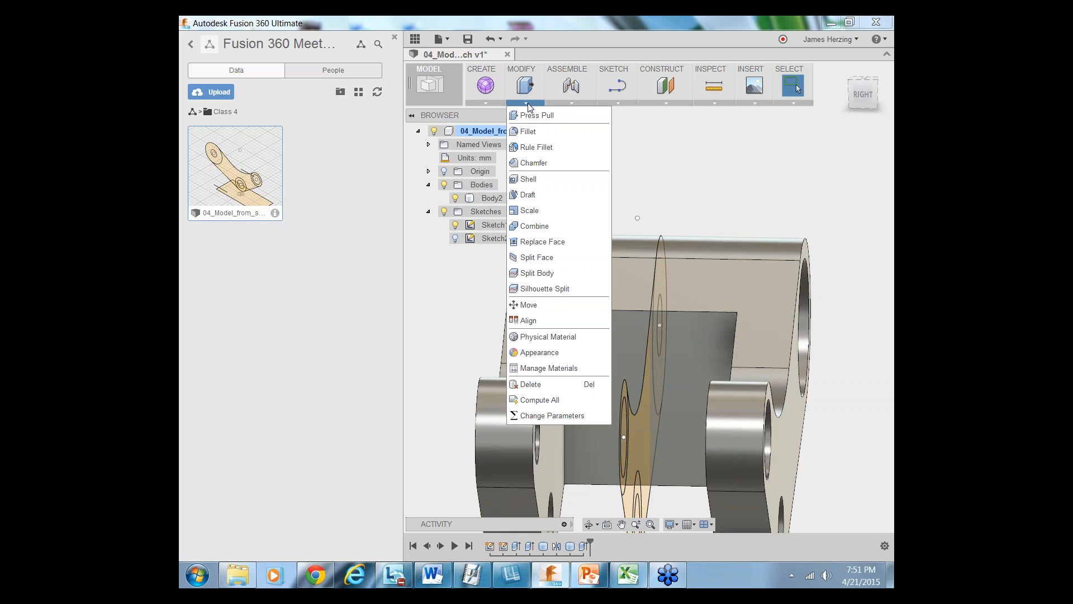
click(528, 131)
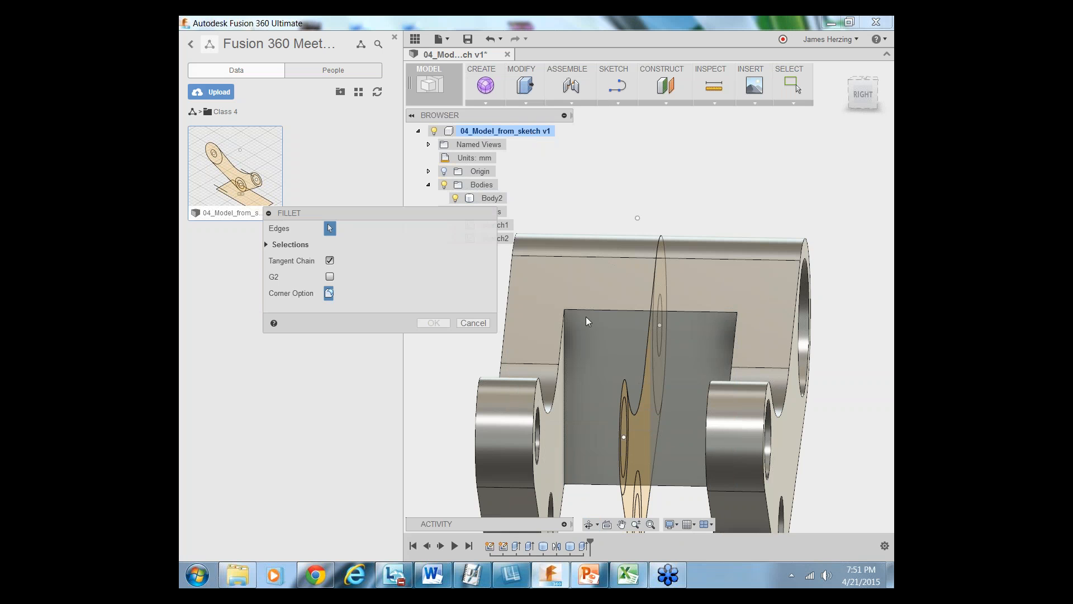
click(566, 354)
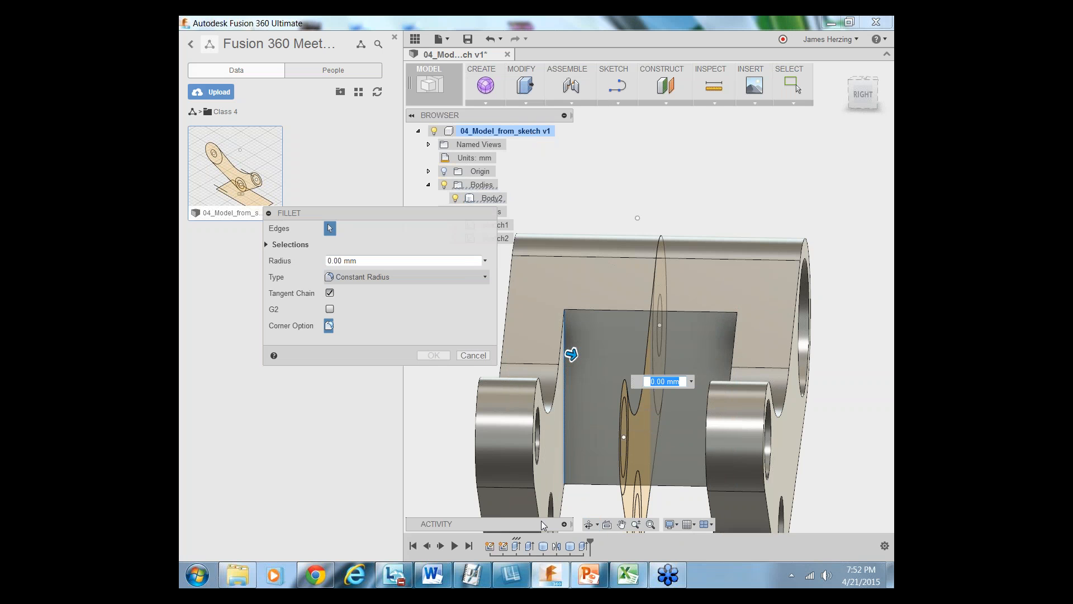
click(589, 524)
drag(643, 394, 650, 330)
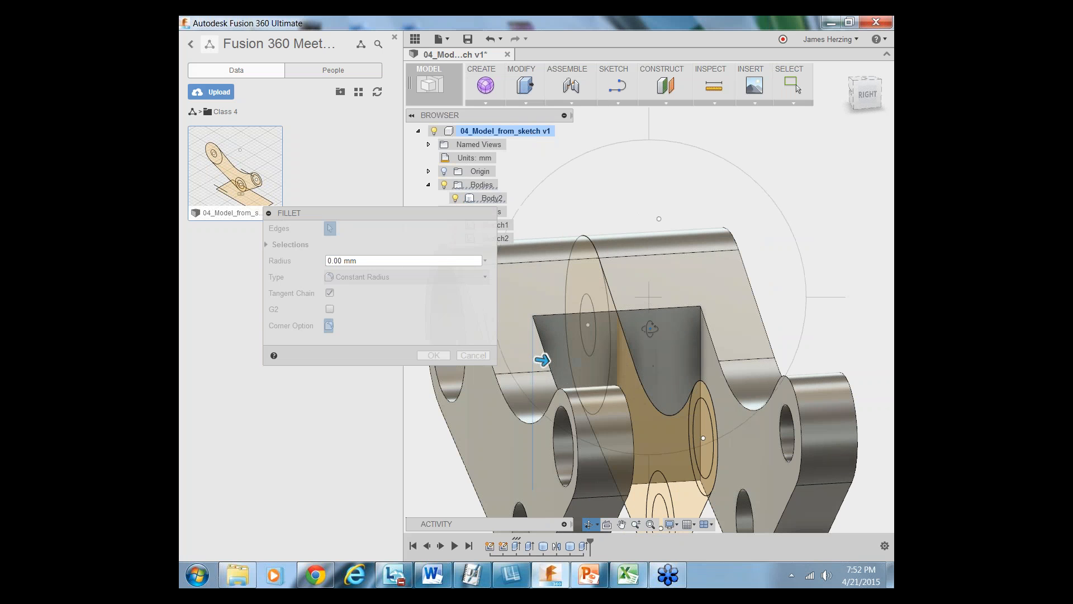
click(700, 335)
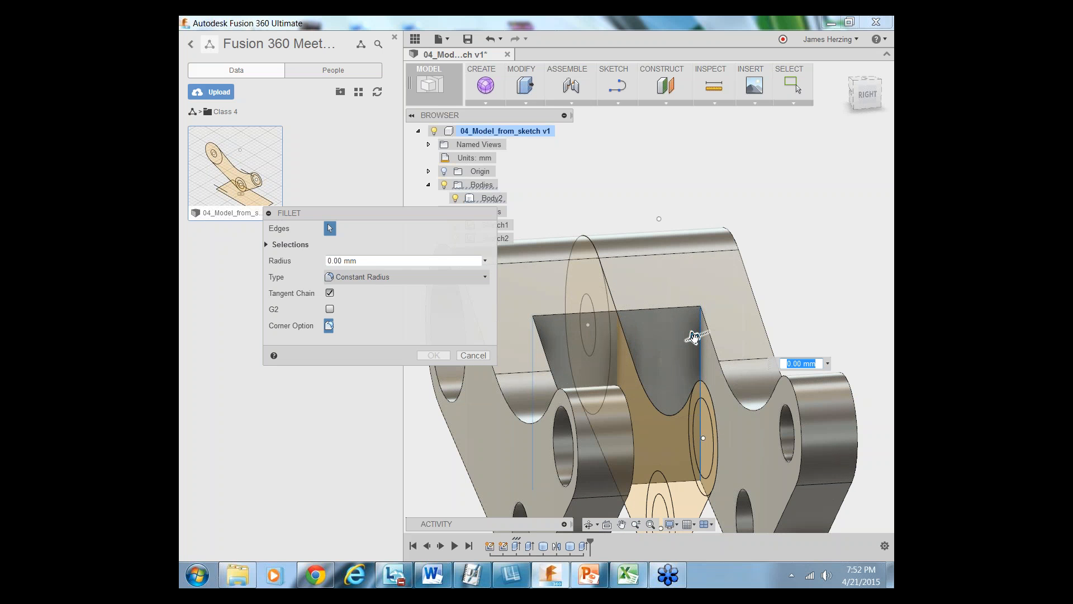
mouse_move(693, 337)
mouse_down()
mouse_move(650, 350)
mouse_move(692, 330)
mouse_move(663, 350)
mouse_move(686, 340)
mouse_up()
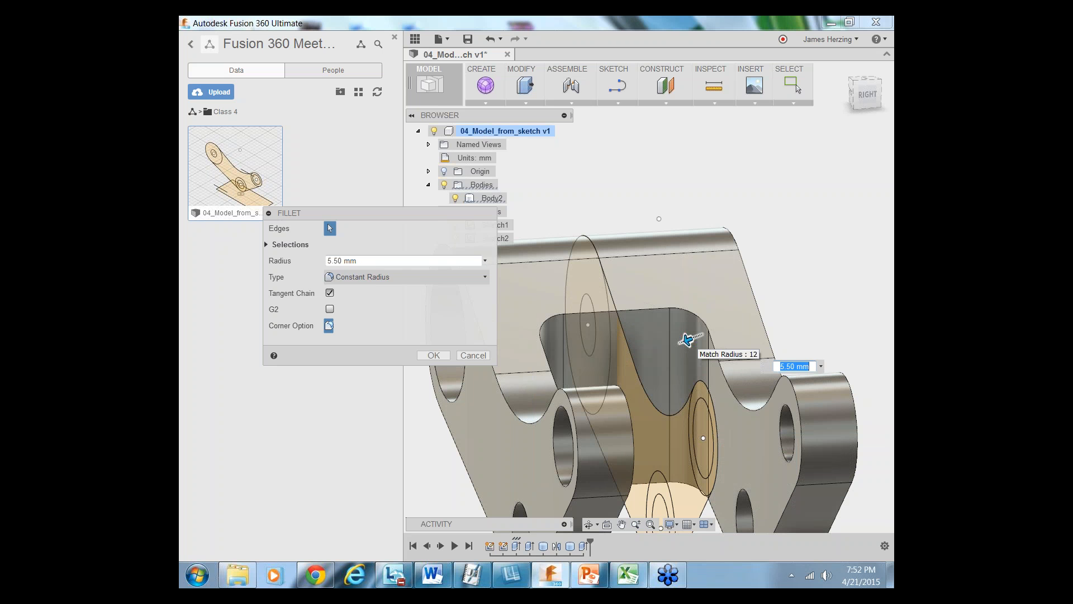
key(Return)
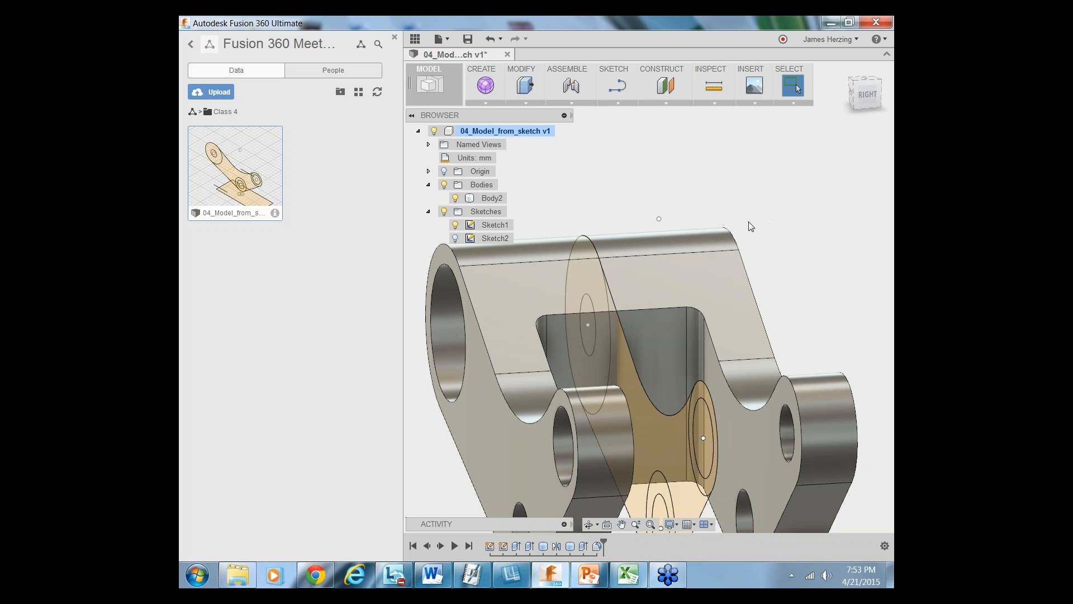
Inspect the slot's filleted corners and the arm's opposite side, and save and close the 04_Model_from_sketch design
click(695, 328)
click(544, 328)
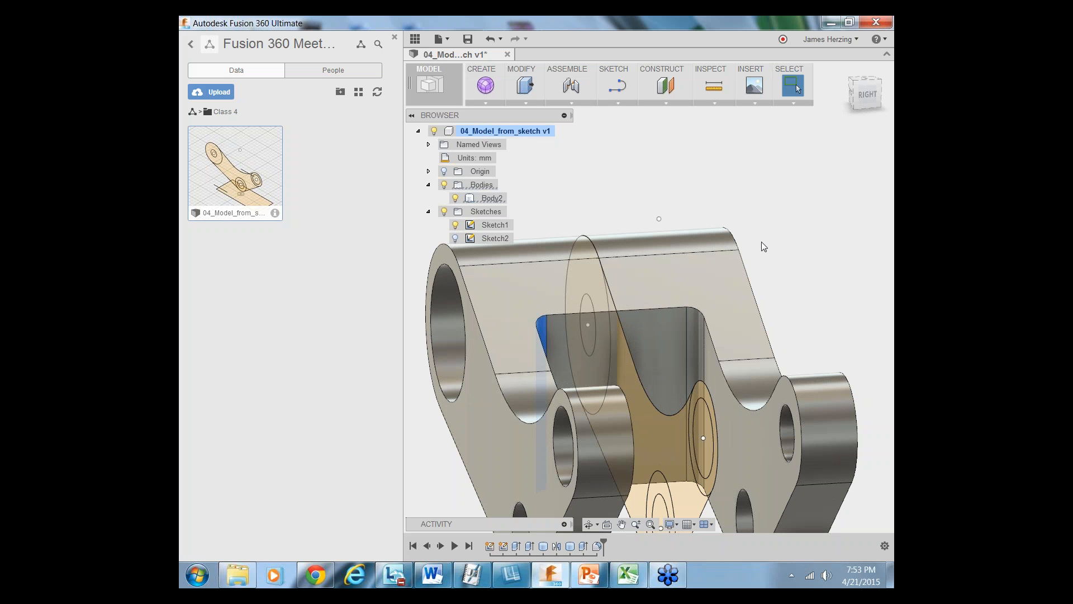
click(774, 227)
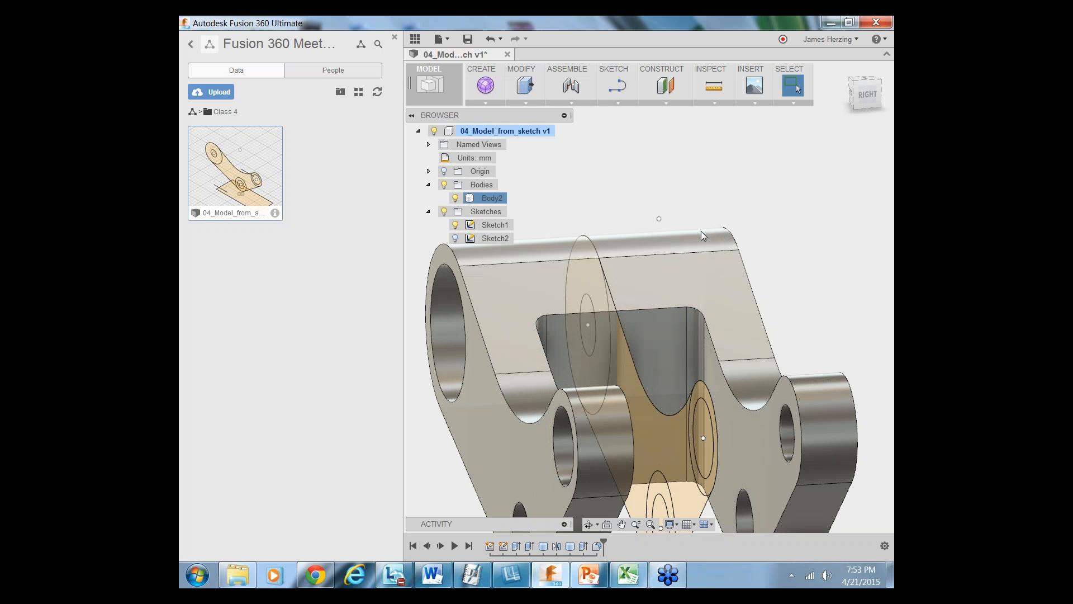
click(591, 525)
drag(621, 389, 728, 382)
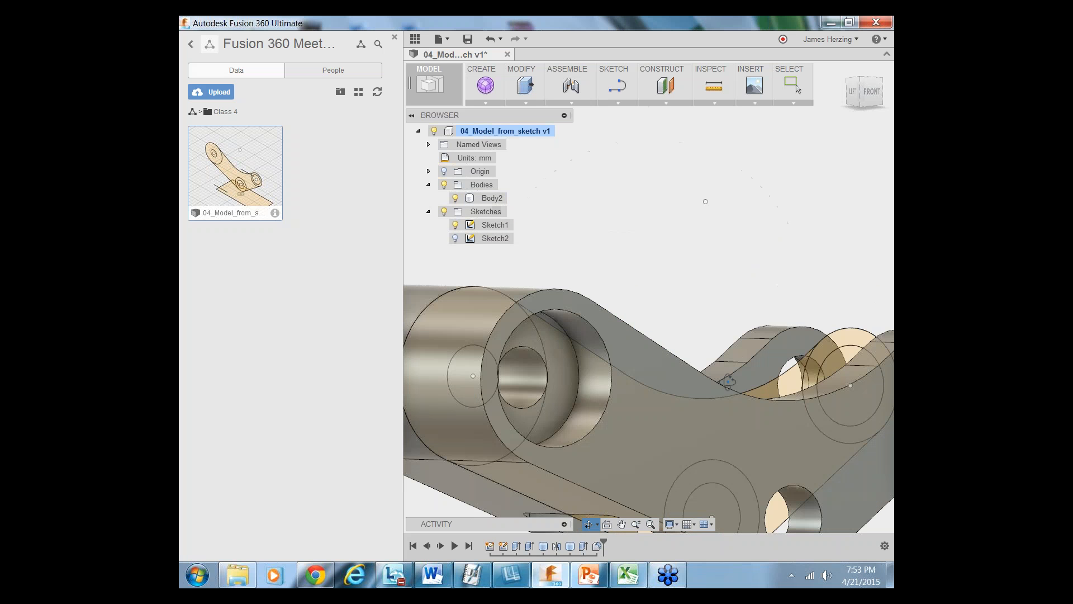
scroll(729, 381, down, 5)
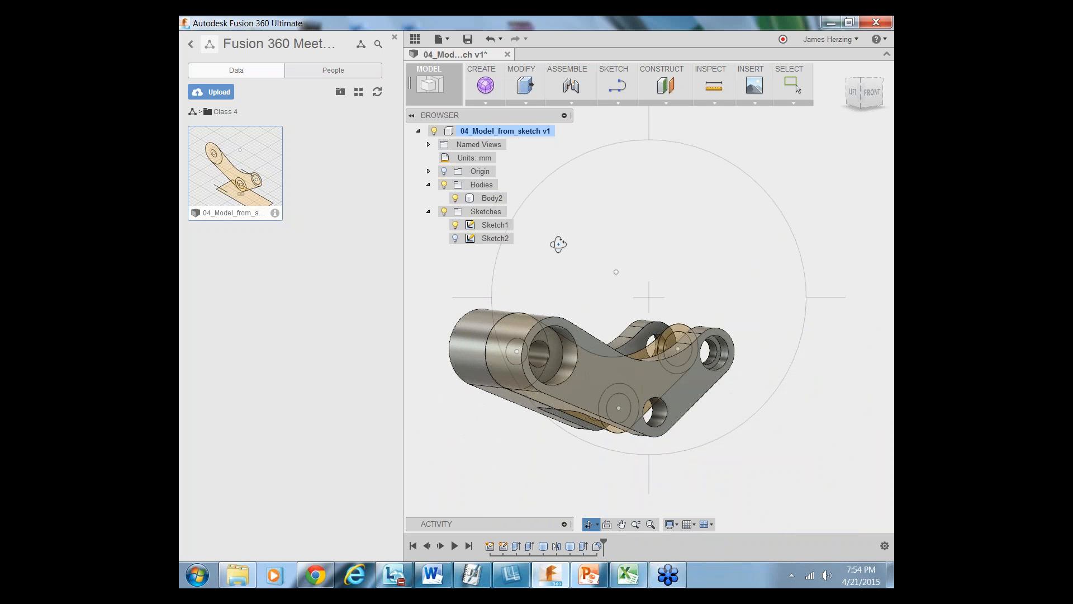
key(Escape)
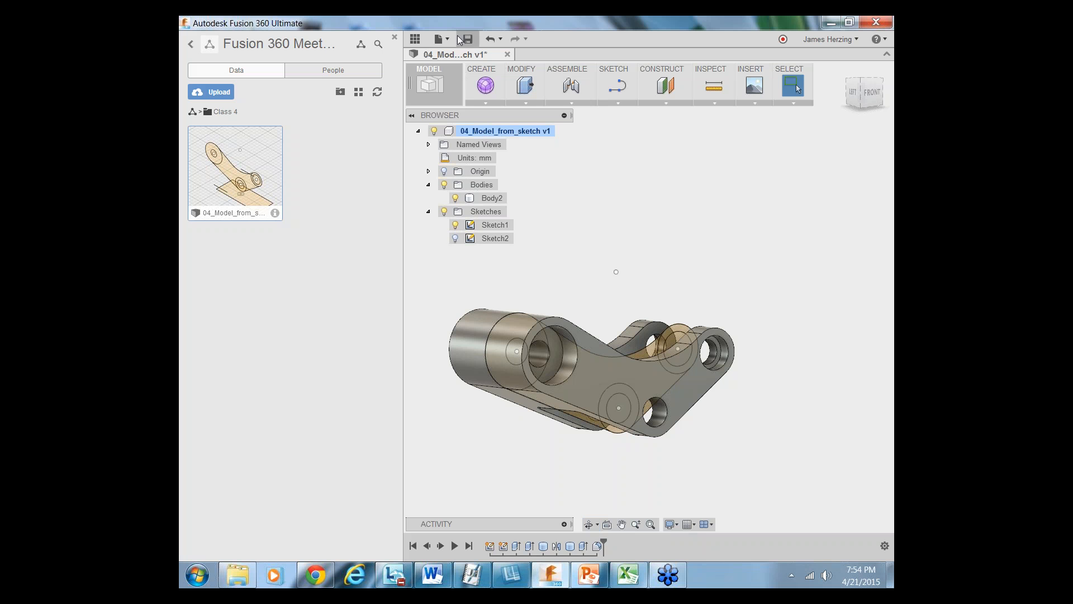
click(507, 55)
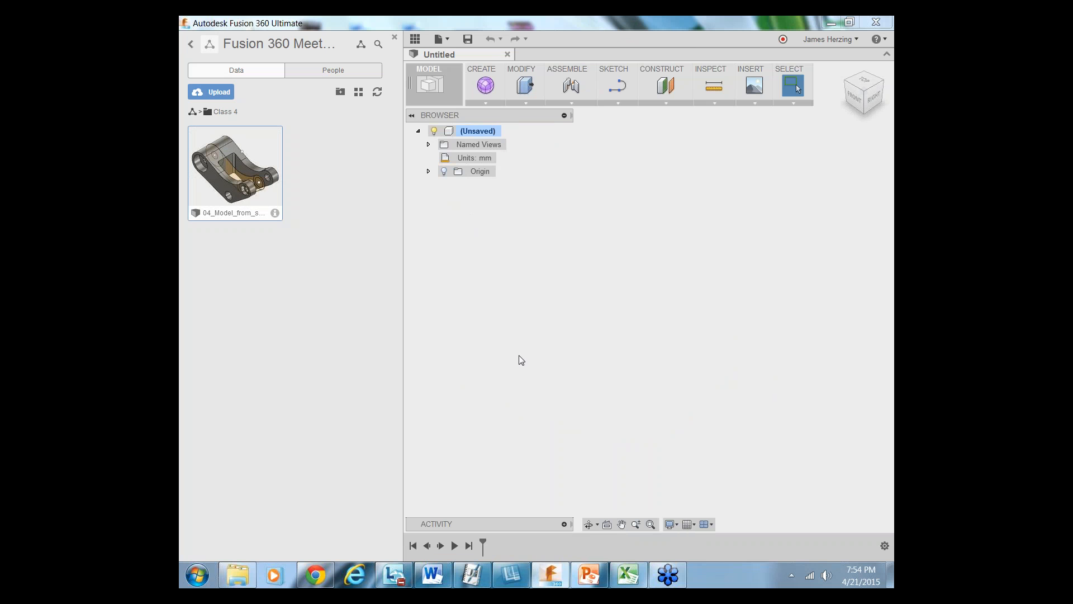
Upload the Fusion 360 archive 04_model_from_sculpted_body.f3d from the Desktop to the Class 4 folder
click(211, 94)
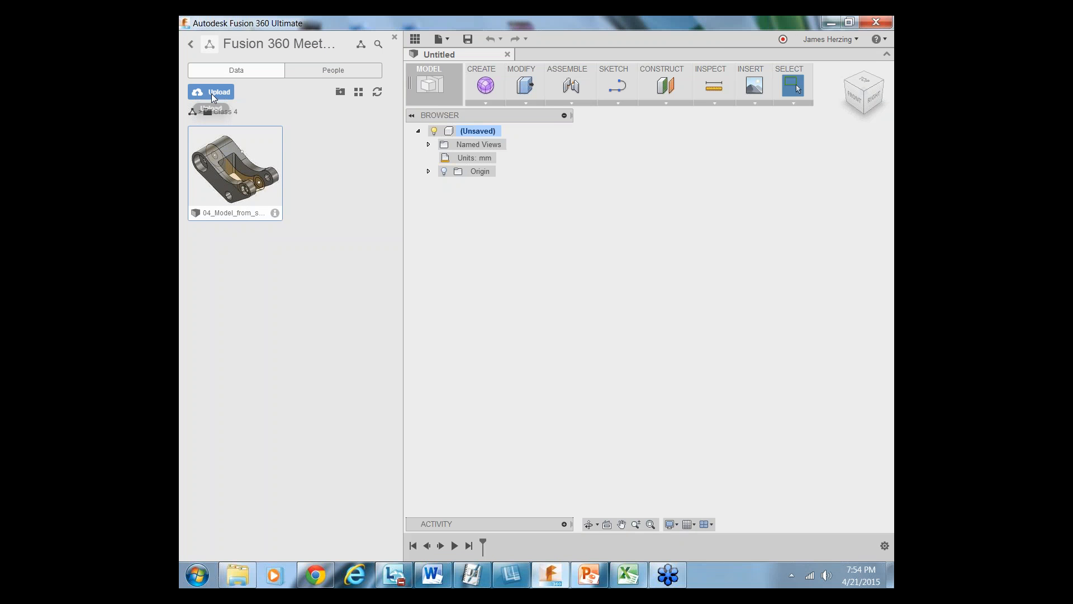
click(406, 234)
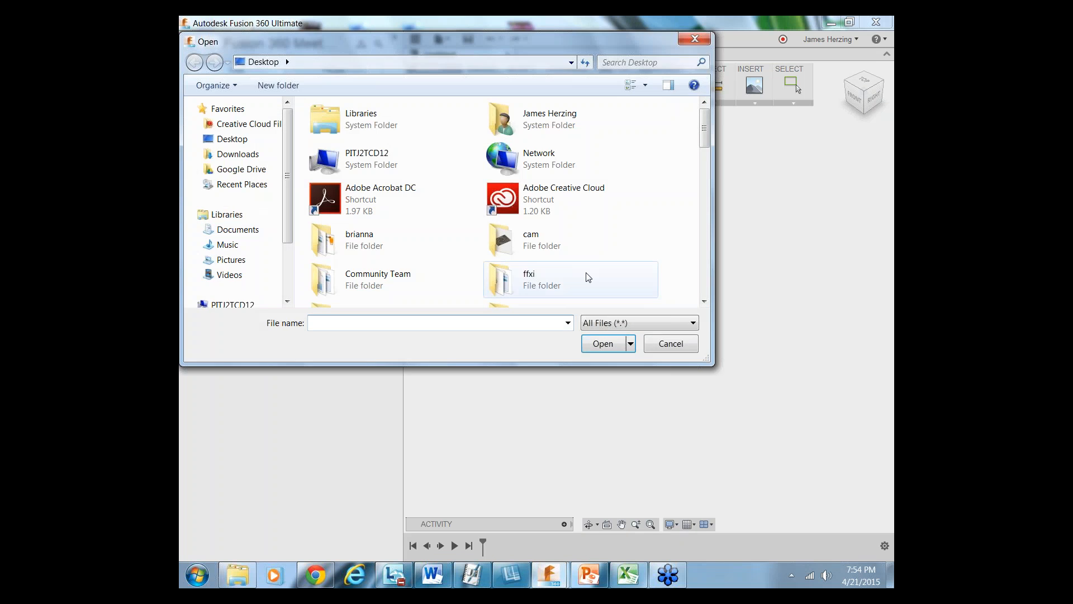
click(622, 325)
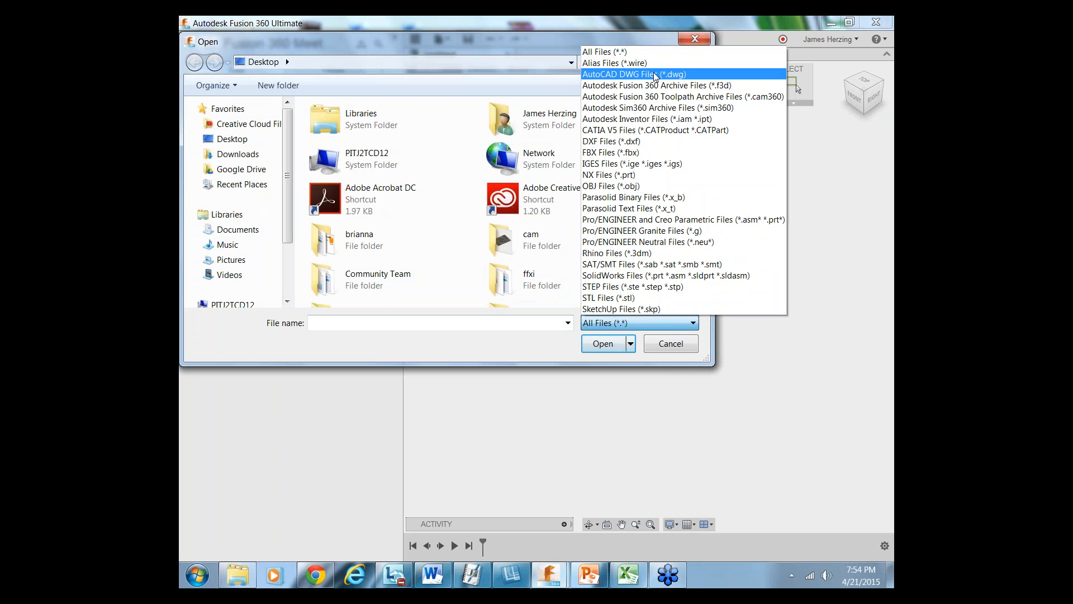
click(665, 85)
drag(707, 156, 715, 267)
click(404, 256)
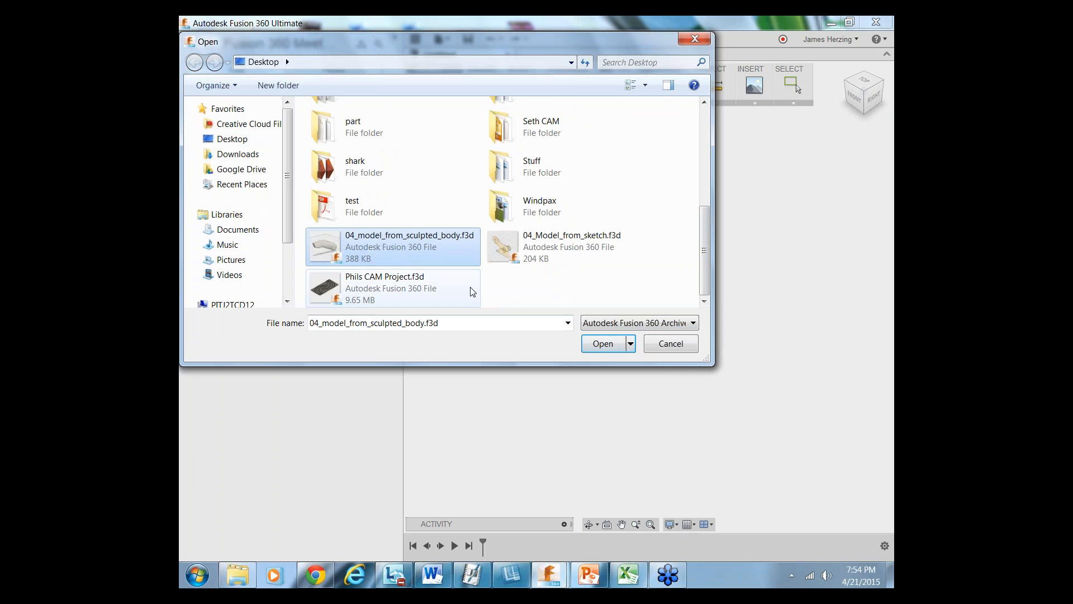
click(606, 350)
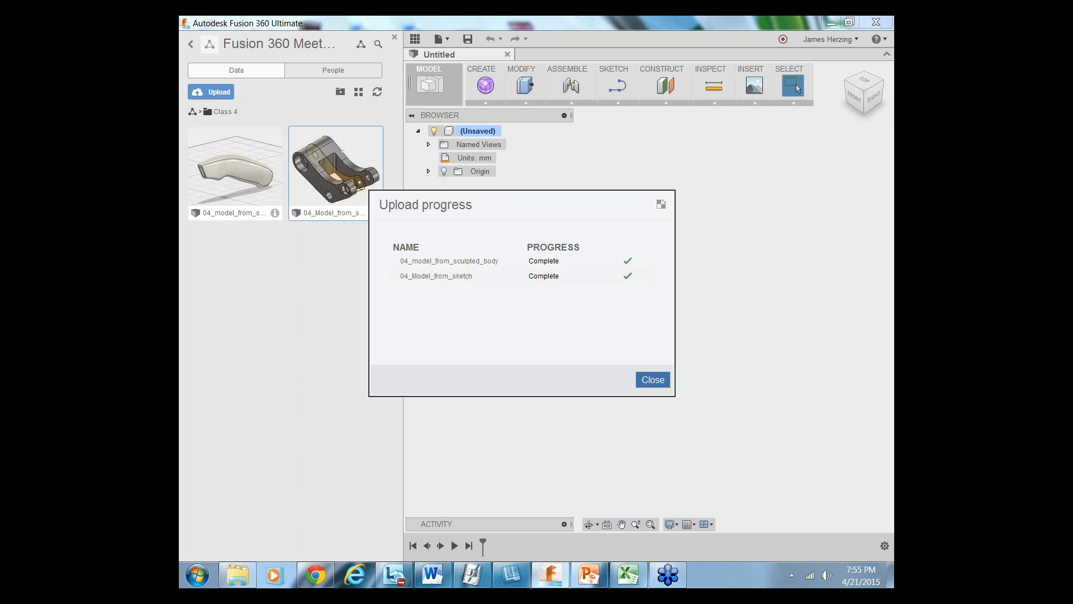
click(646, 381)
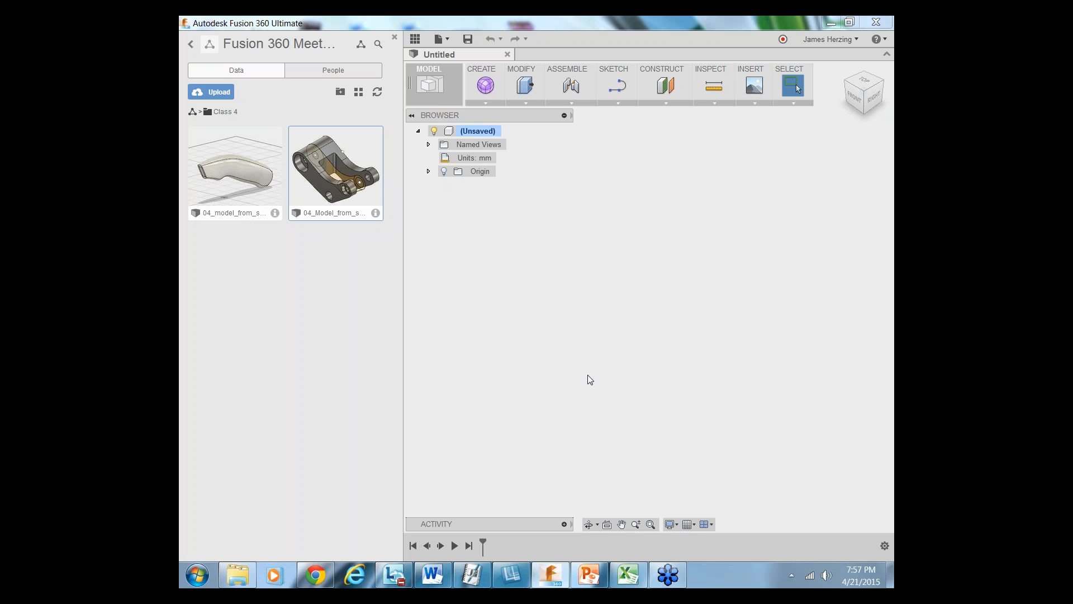
Open the uploaded 04_model_from_sculpted_body design from the Class 4 folder
right_click(238, 170)
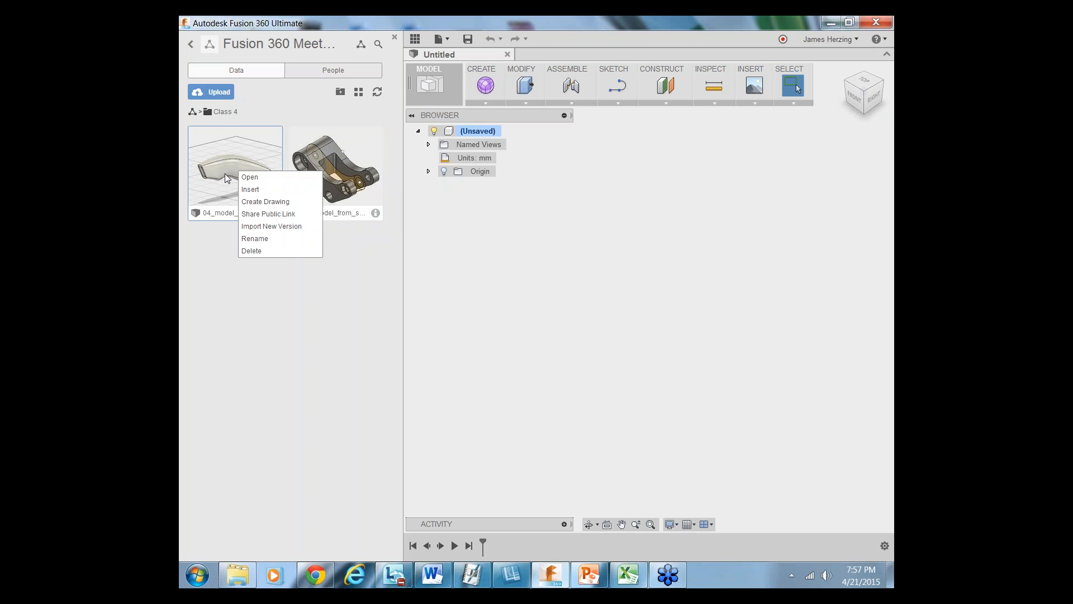
click(250, 178)
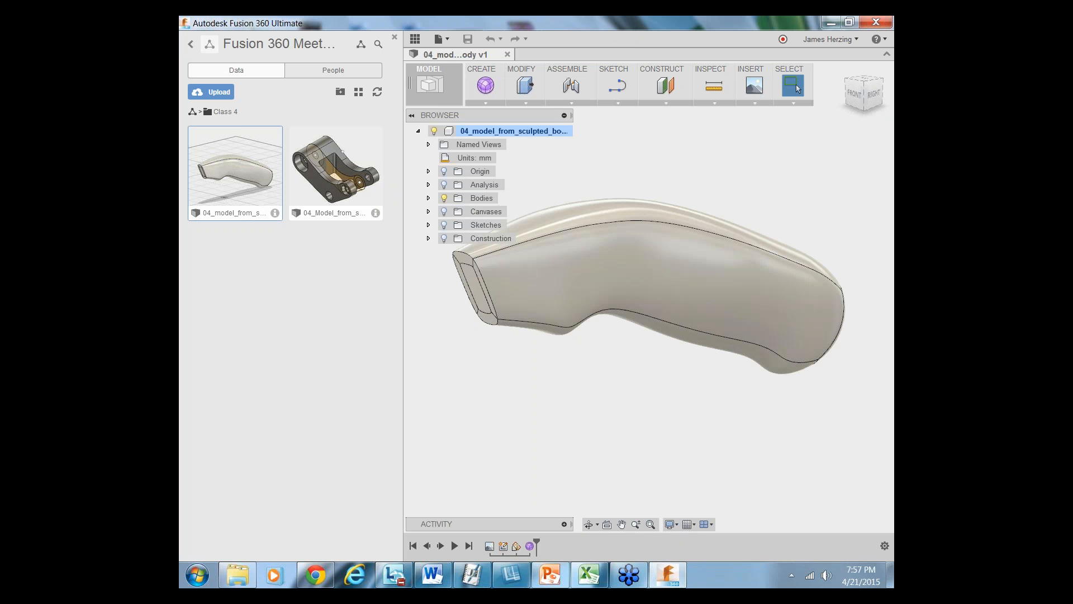
scroll(625, 421, down, 5)
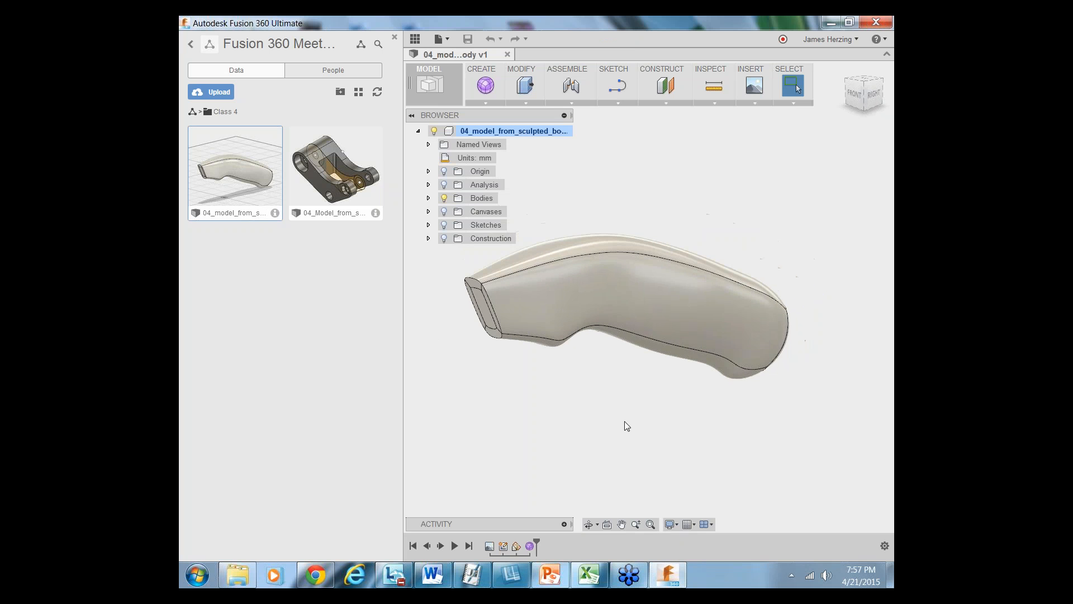
scroll(509, 380, up, 3)
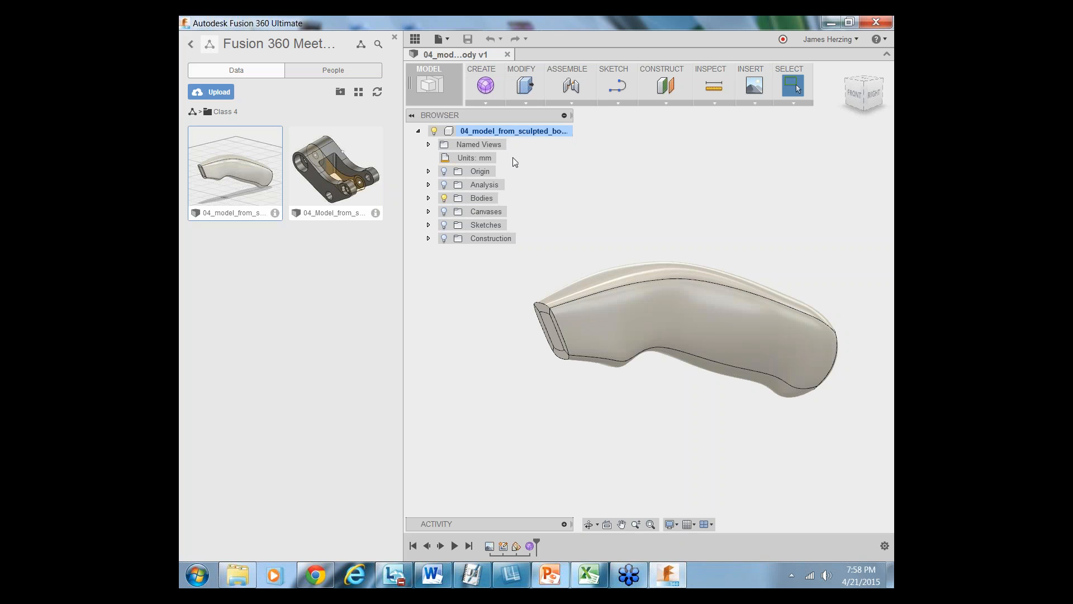
Shell the whole sculpted body inward with an inside thickness of 2 mm
click(526, 104)
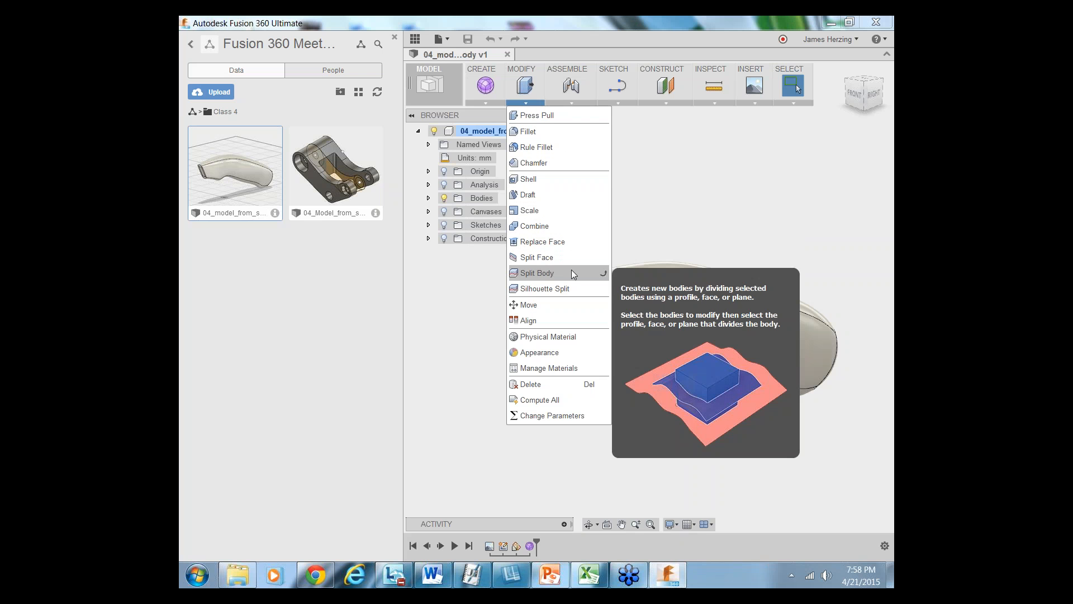
click(544, 180)
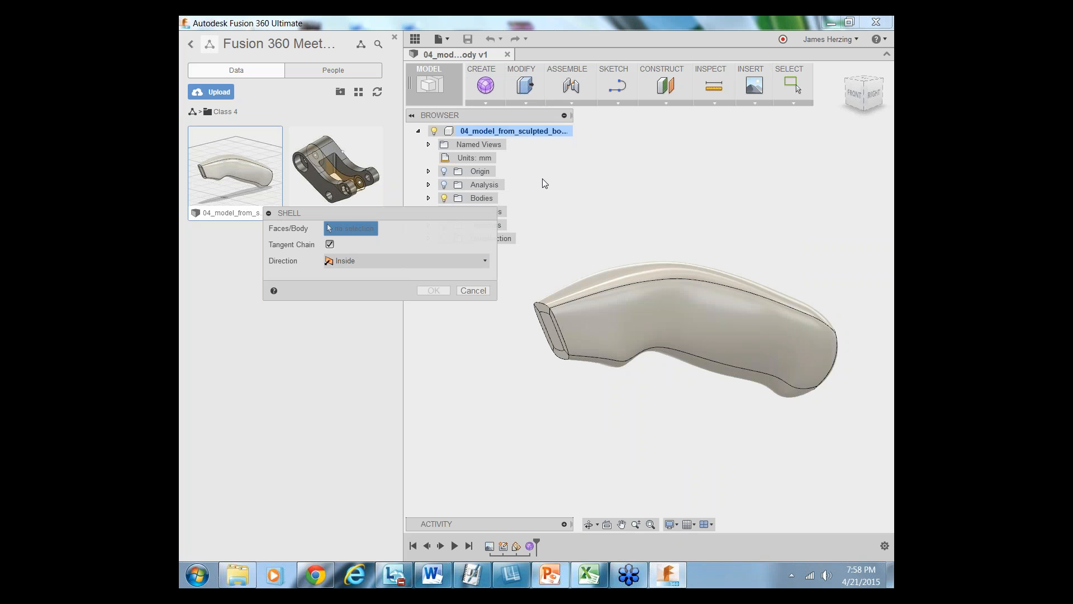
click(599, 295)
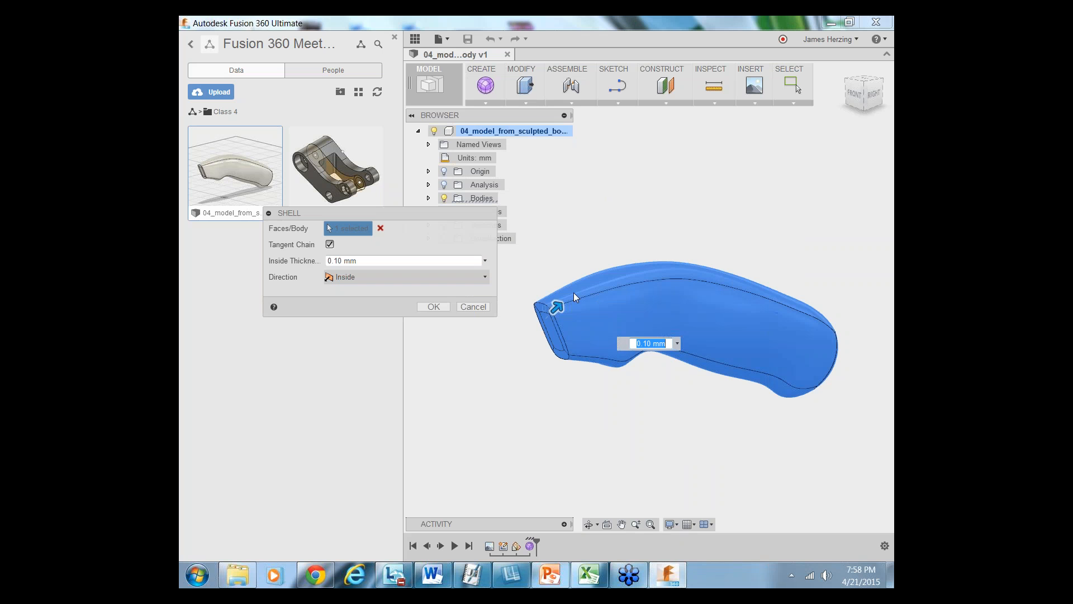
drag(557, 307, 566, 308)
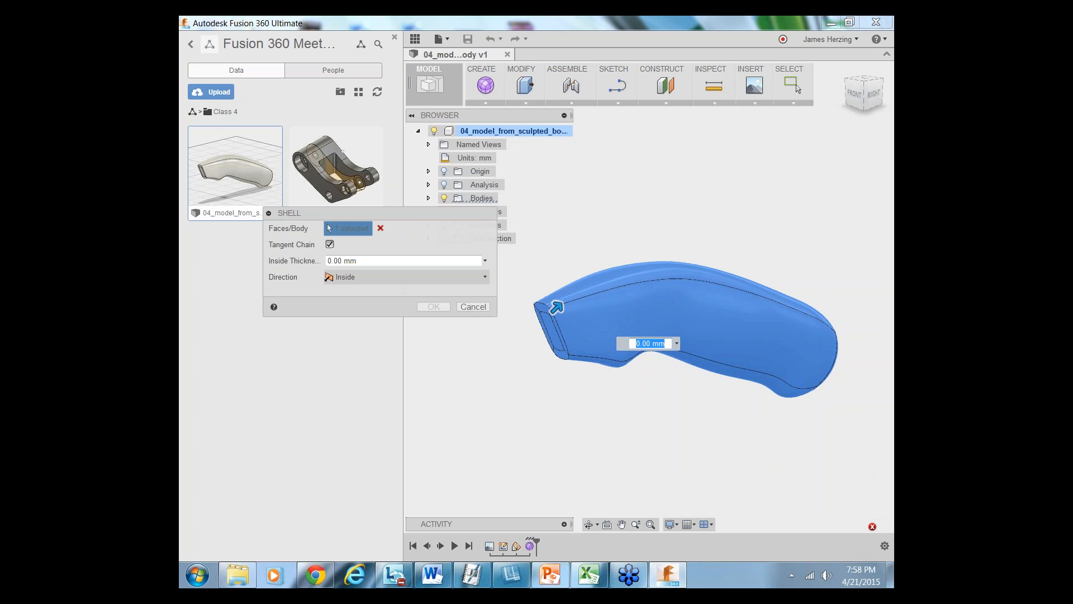
text(2)
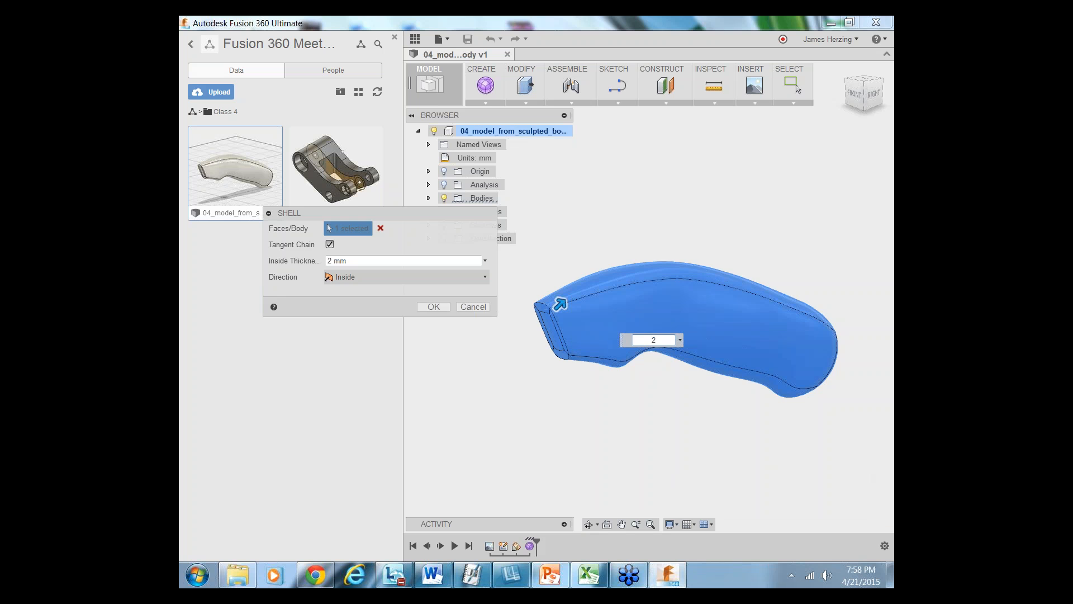
key(Return)
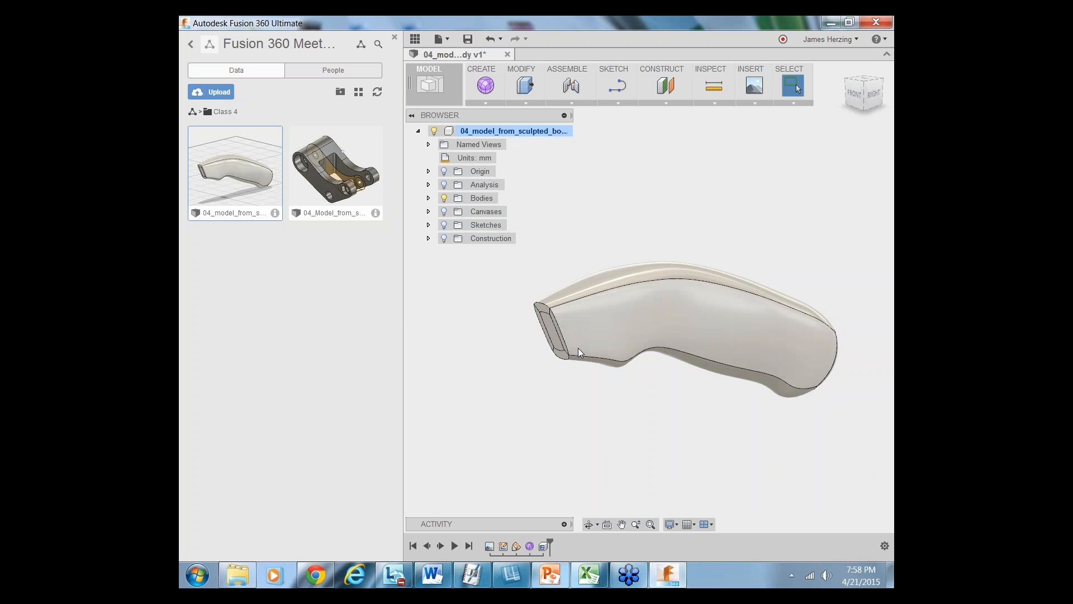
Set the visual style to Shaded with Hidden Edges and inspect the shelled body from the front and at an angle
click(676, 527)
mouse_move(700, 414)
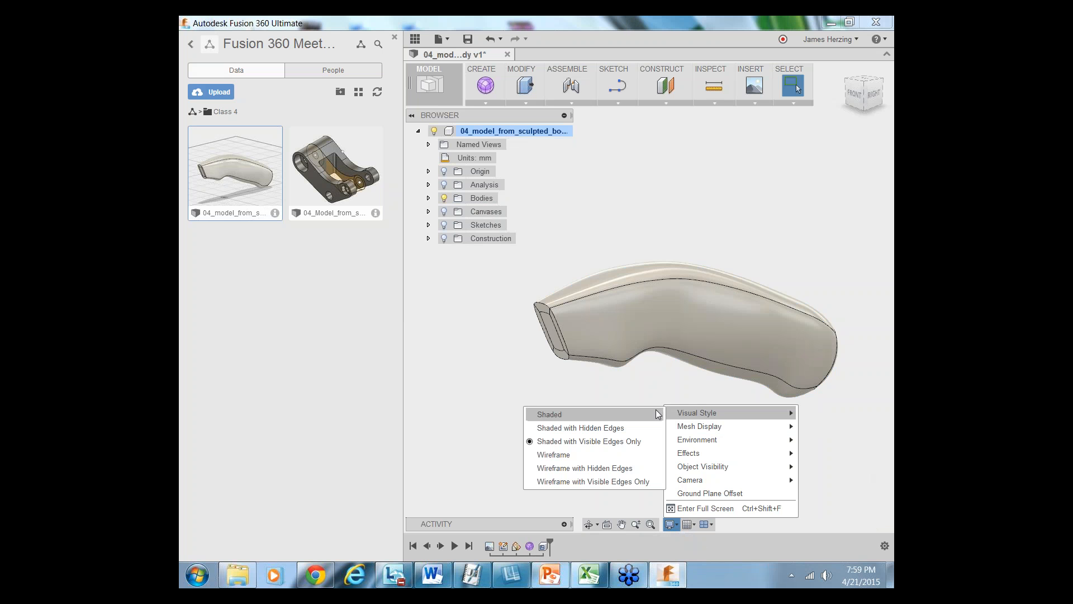
click(613, 427)
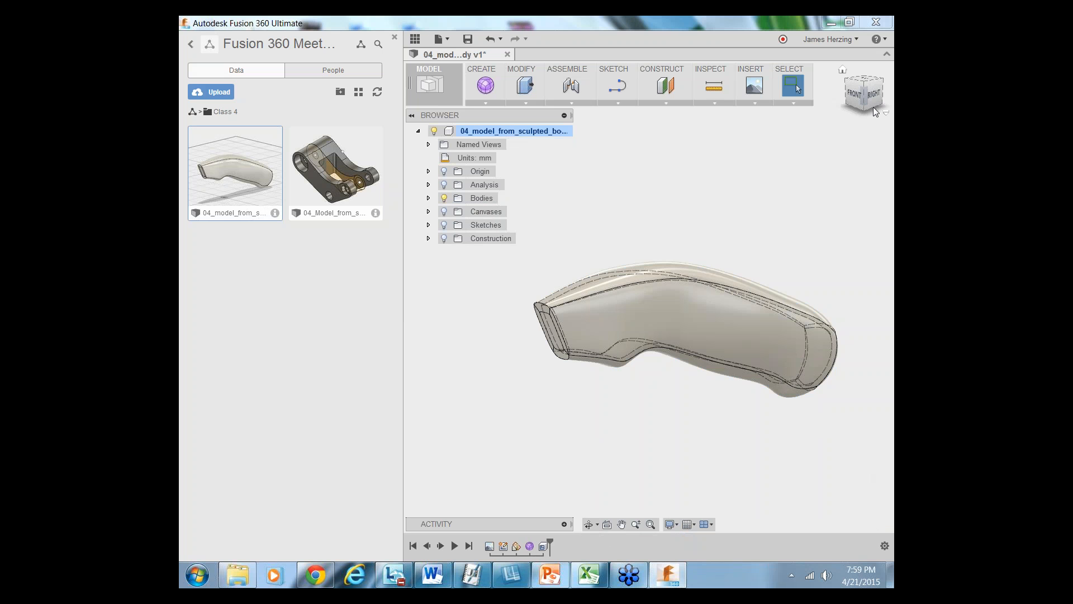
click(856, 94)
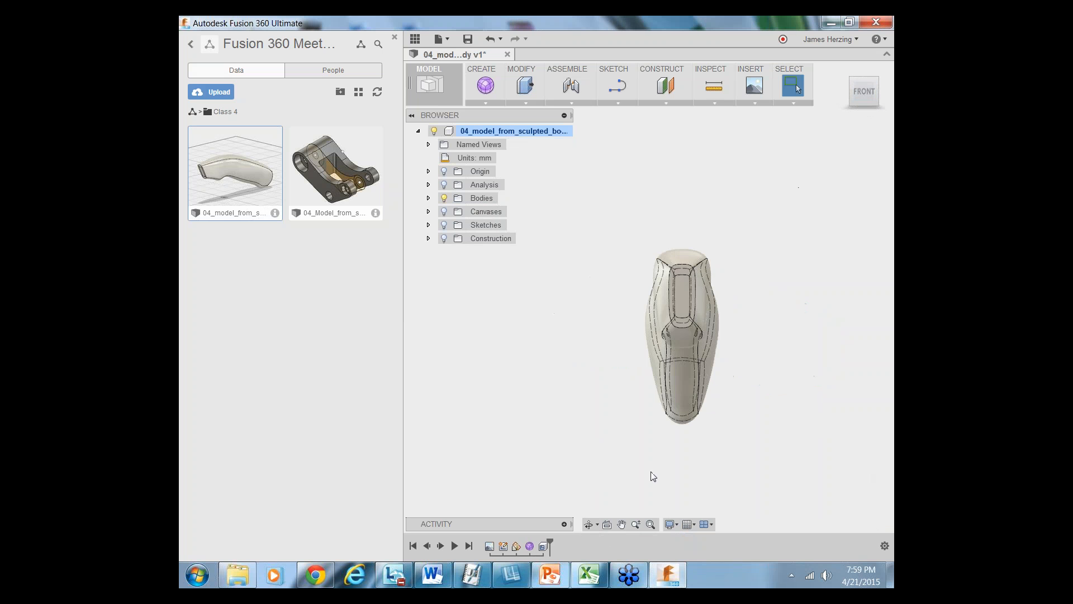
click(589, 524)
drag(649, 375, 594, 407)
key(Escape)
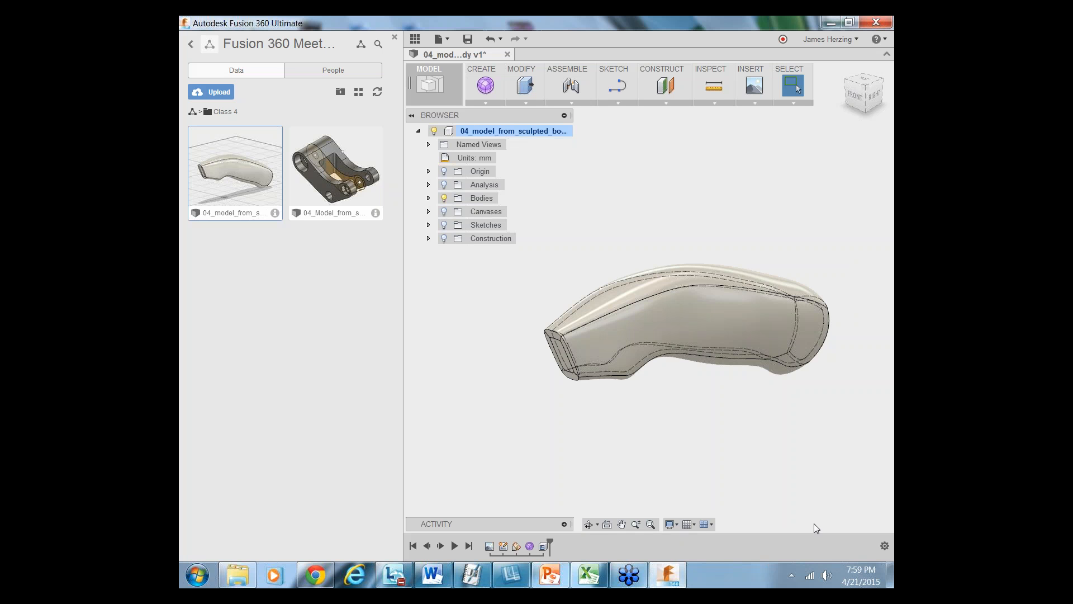
click(678, 525)
mouse_move(725, 413)
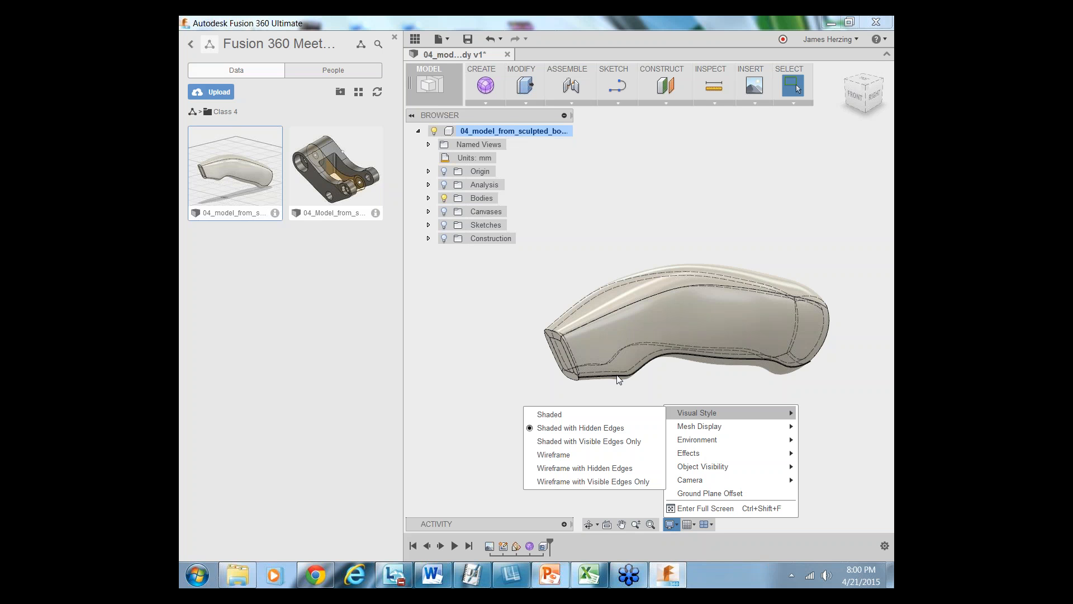
Clear all selection filters, enable only Bodies, and re-enable Select All
click(797, 105)
mouse_move(818, 176)
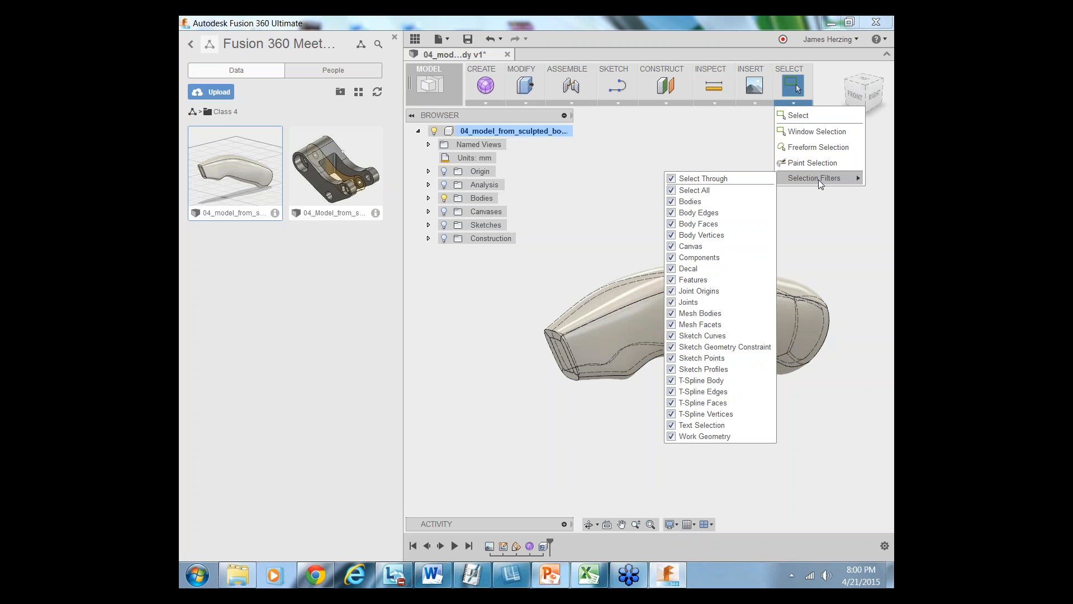
click(672, 190)
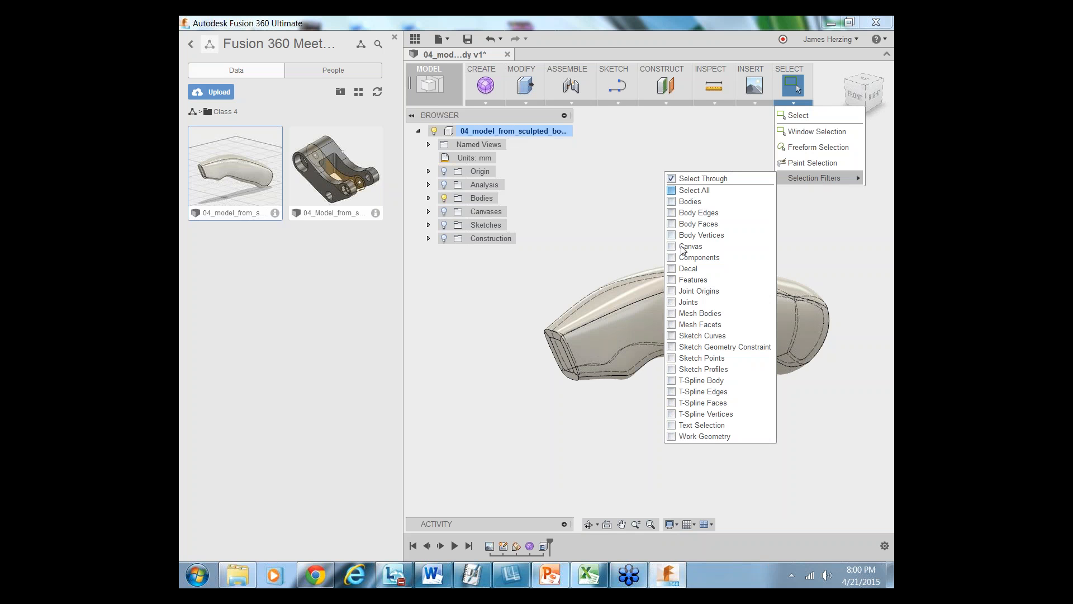
click(671, 202)
click(671, 191)
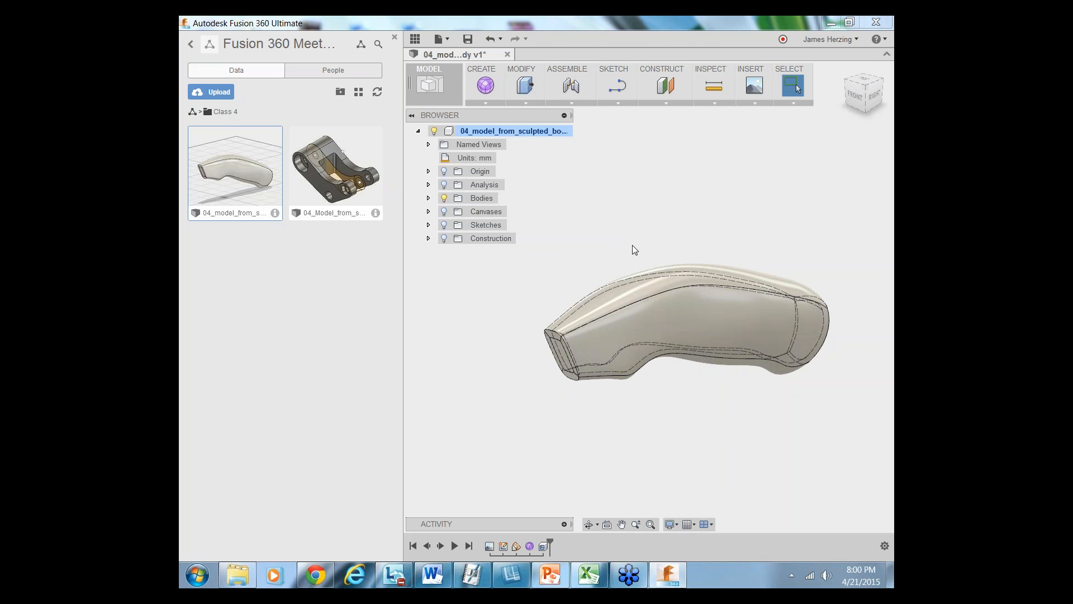
Set the visual style to Shaded with Visible Edges Only
click(675, 529)
click(671, 525)
mouse_move(713, 412)
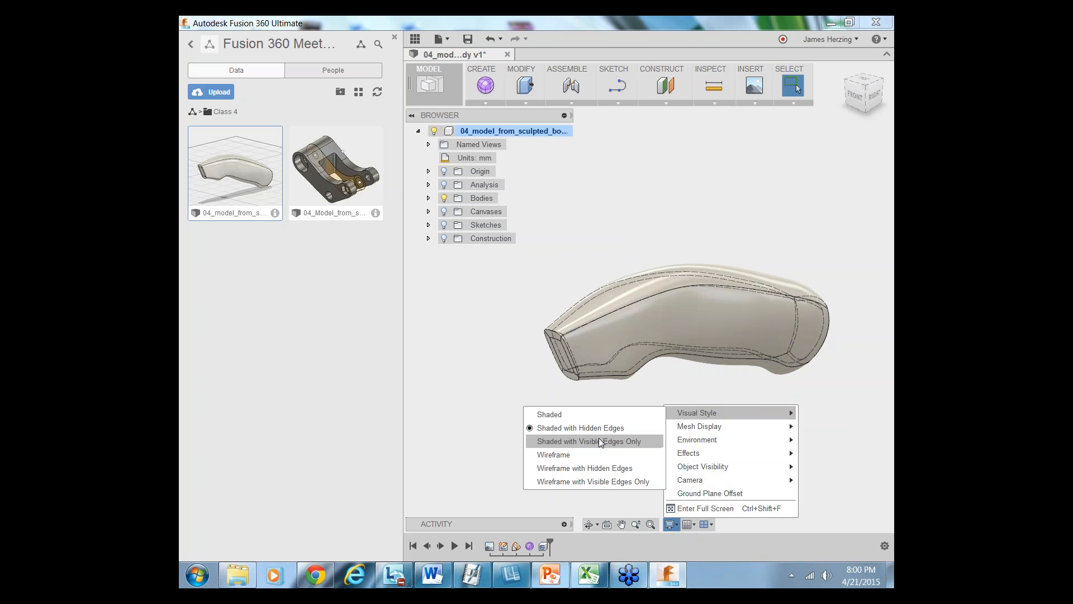
click(599, 440)
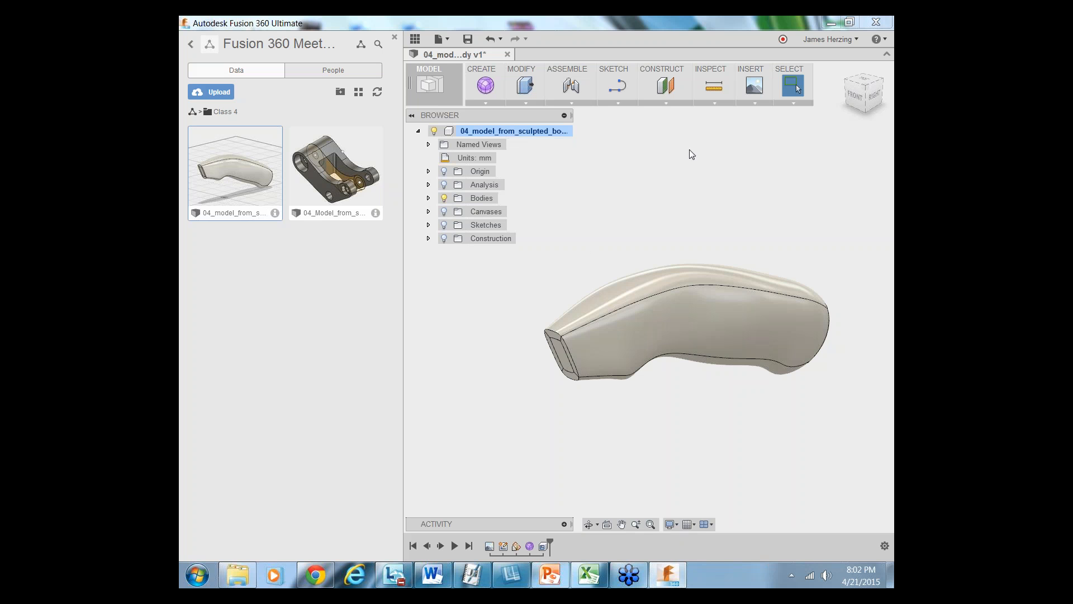
click(715, 105)
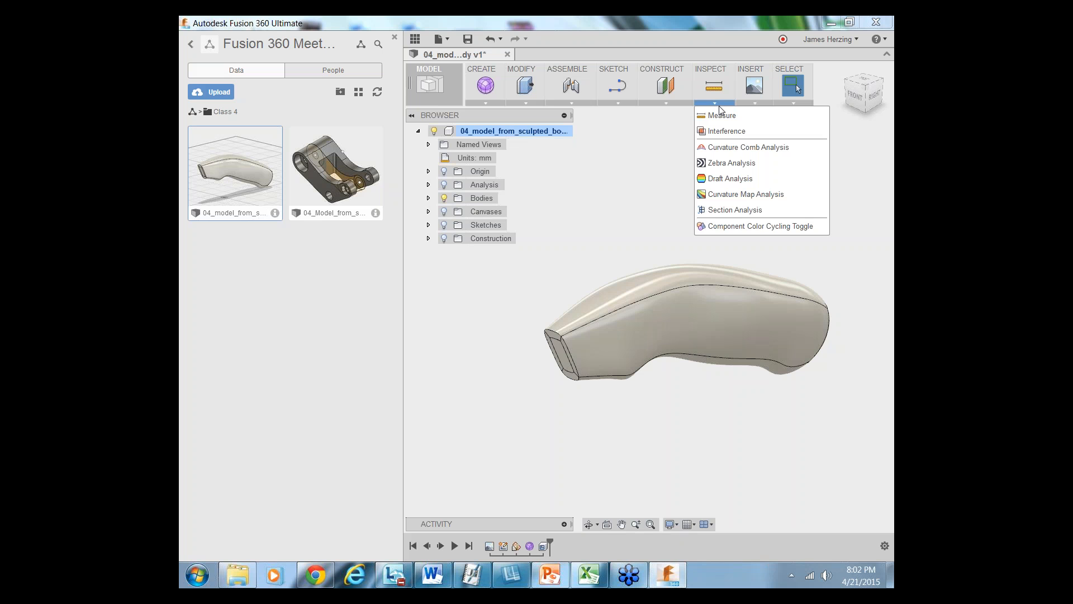
click(767, 209)
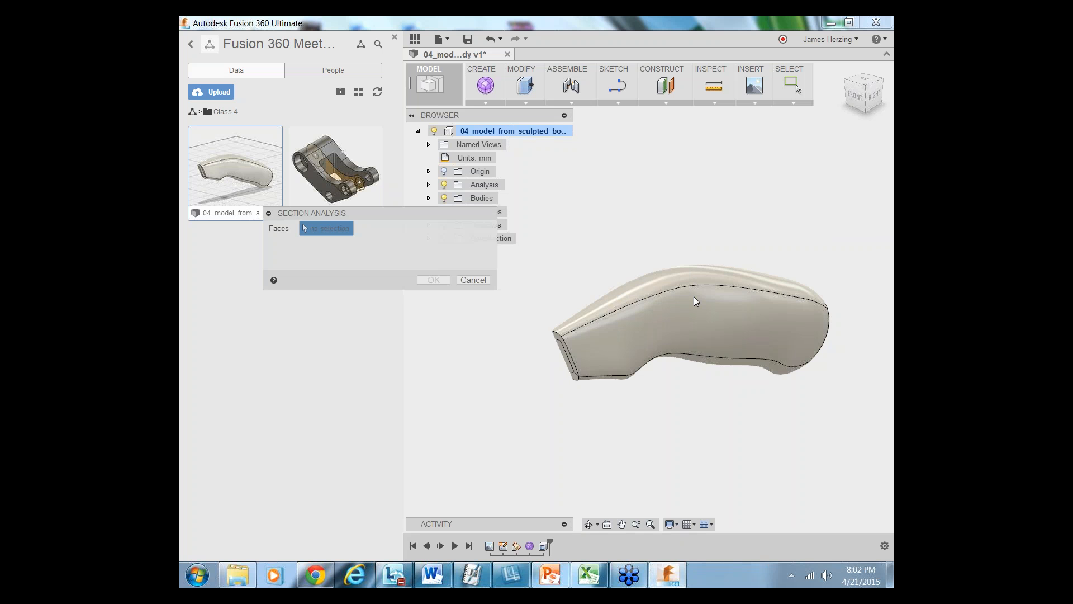
click(589, 523)
drag(608, 464, 735, 397)
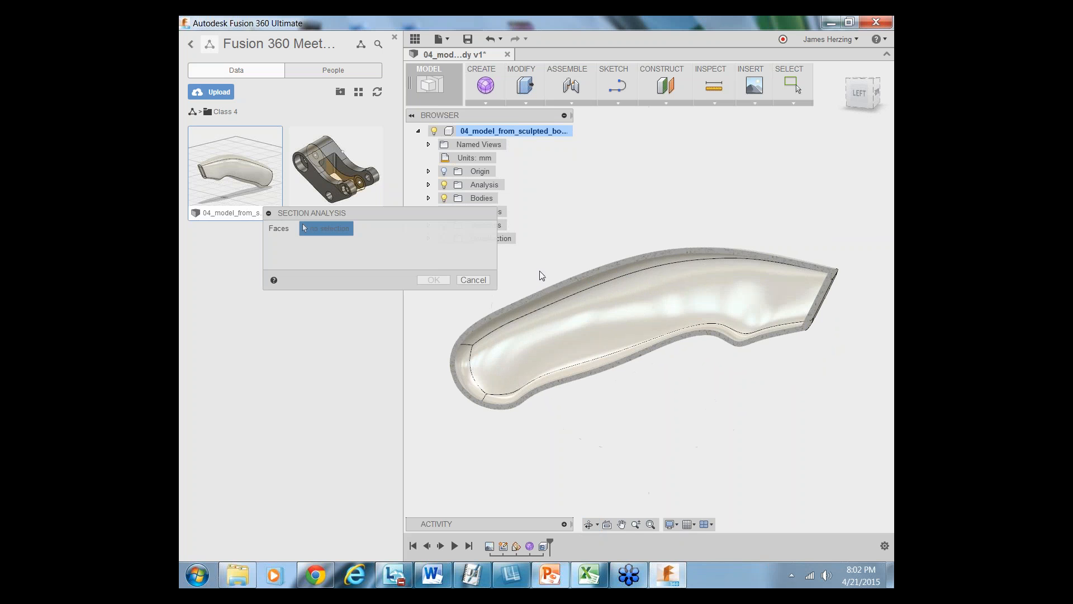
key(Escape)
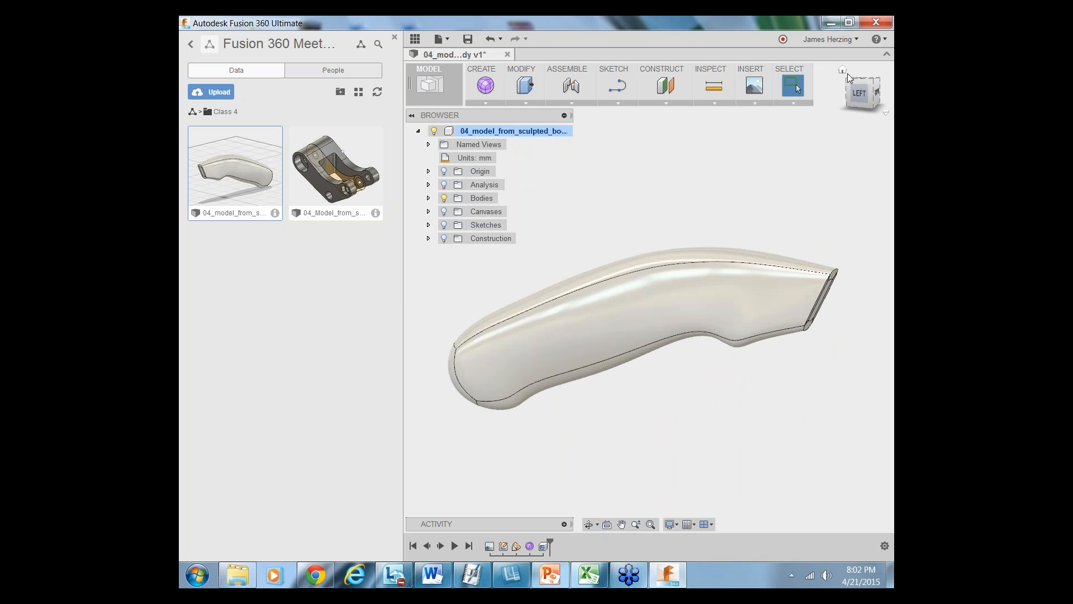
click(876, 93)
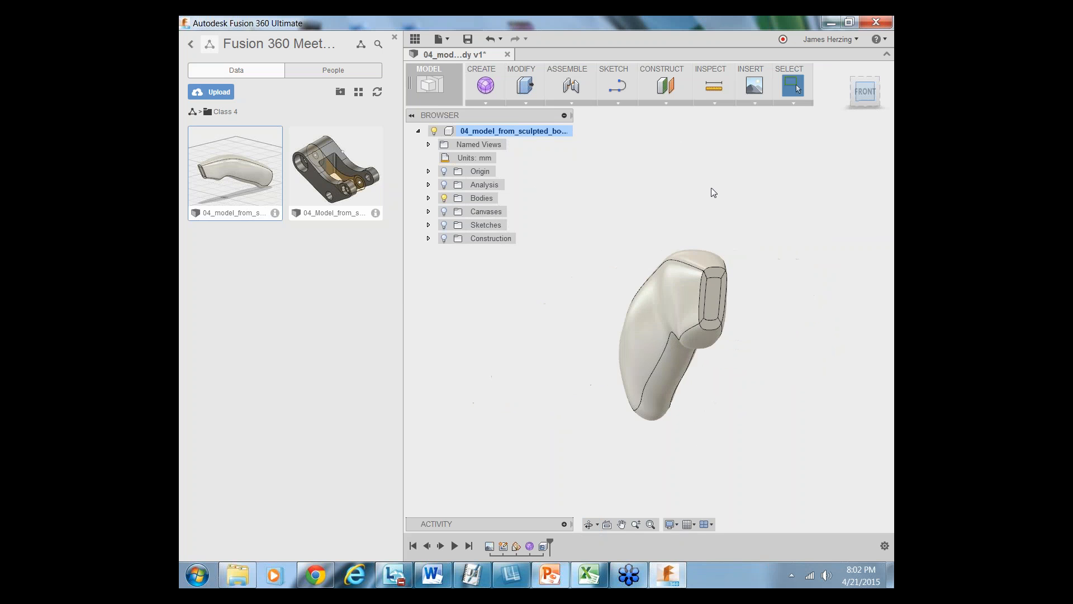
click(587, 525)
drag(629, 407, 585, 424)
key(Escape)
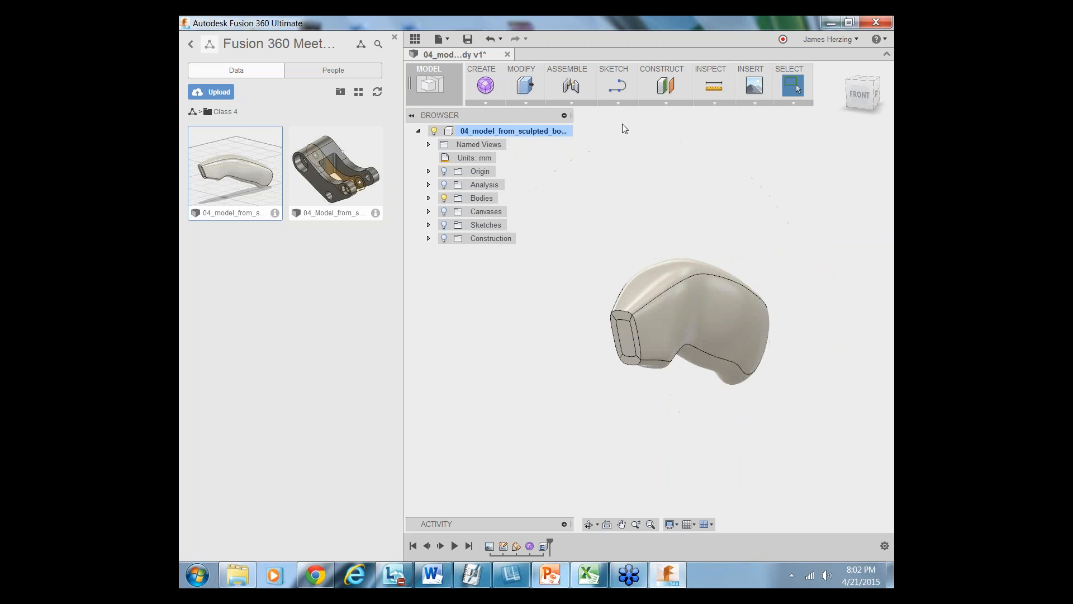
Create a section analysis of the shelled body on the YZ origin plane with 0.00 mm distance and 0.0 deg angles
click(702, 103)
click(729, 210)
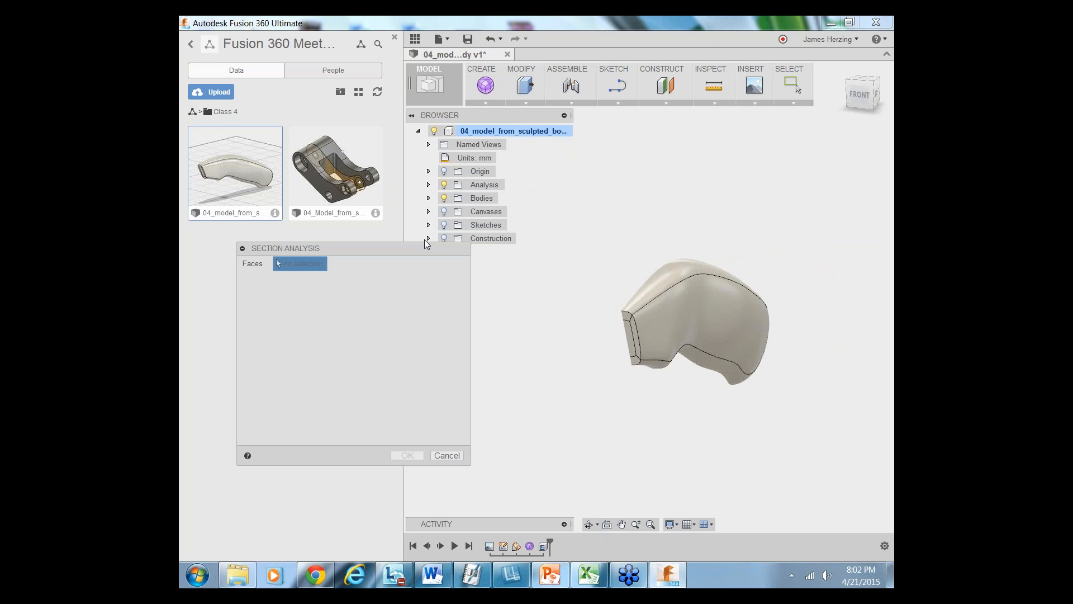
click(428, 171)
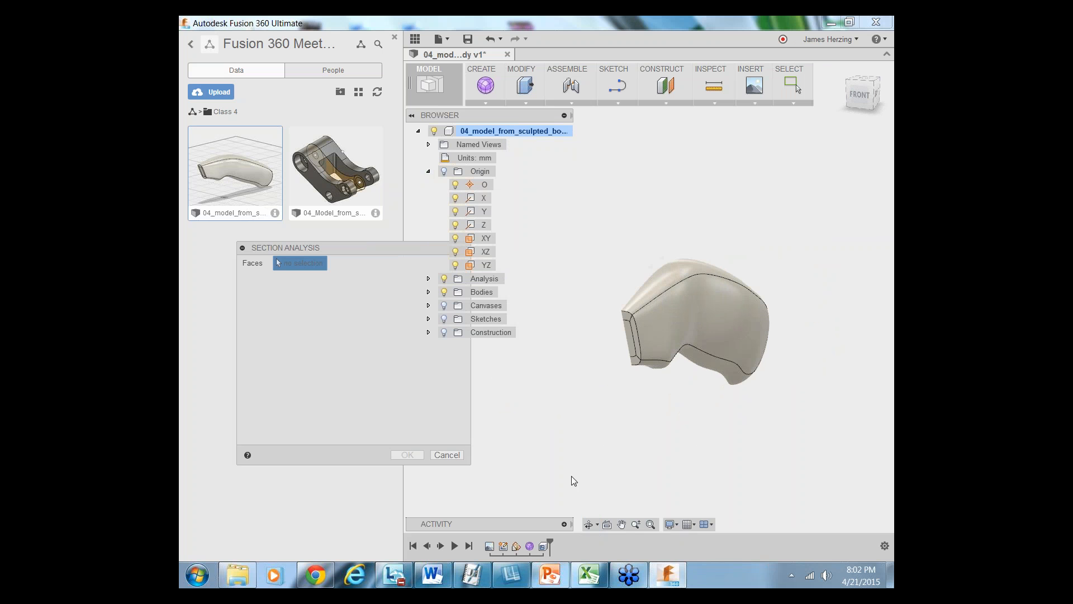
click(589, 524)
drag(607, 385, 570, 352)
key(Escape)
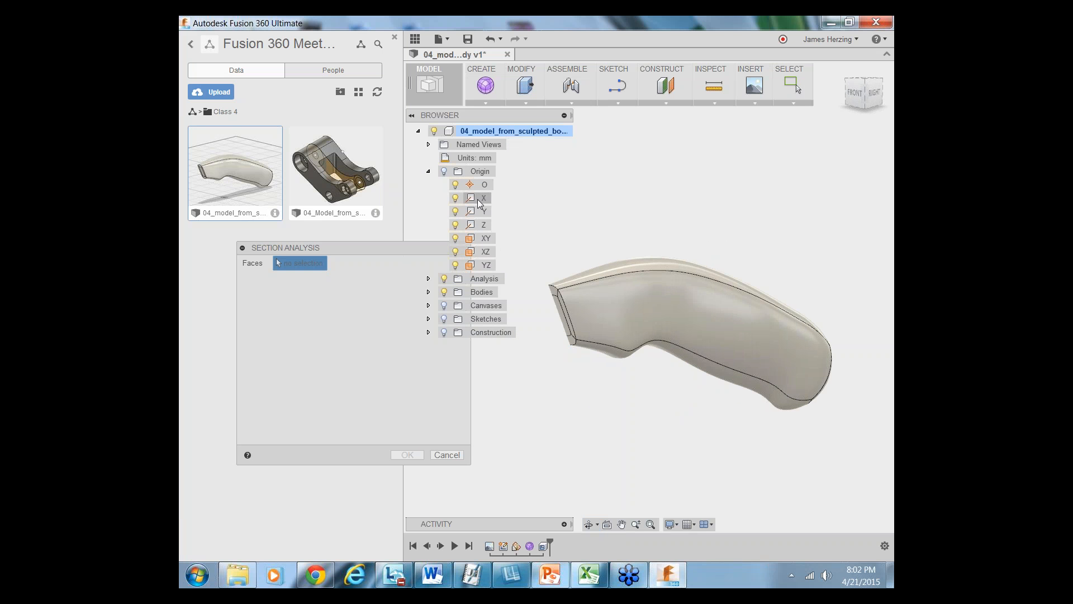
click(486, 265)
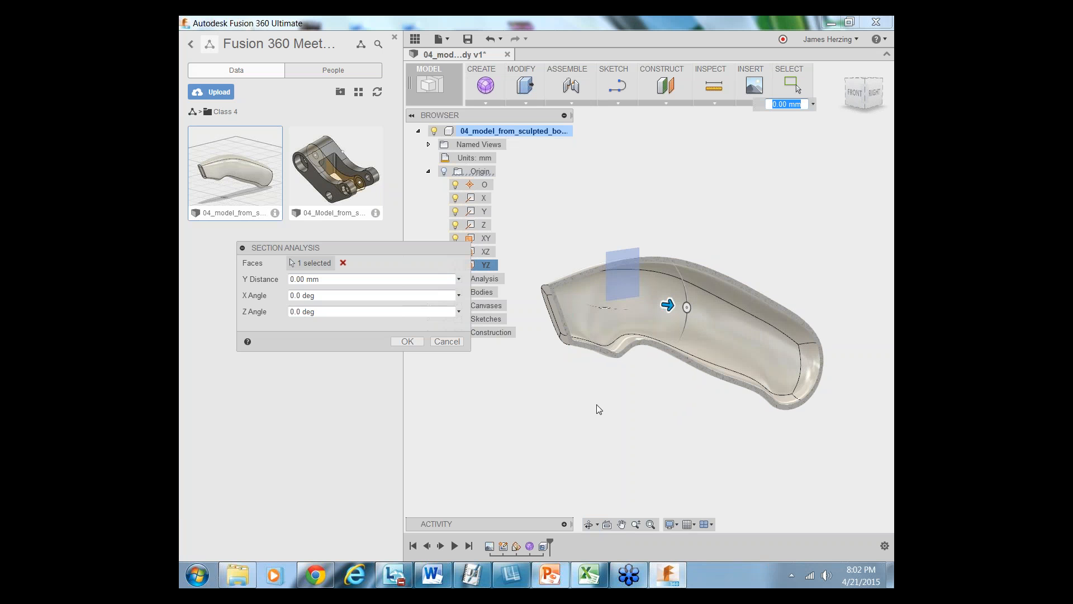
drag(415, 245, 376, 245)
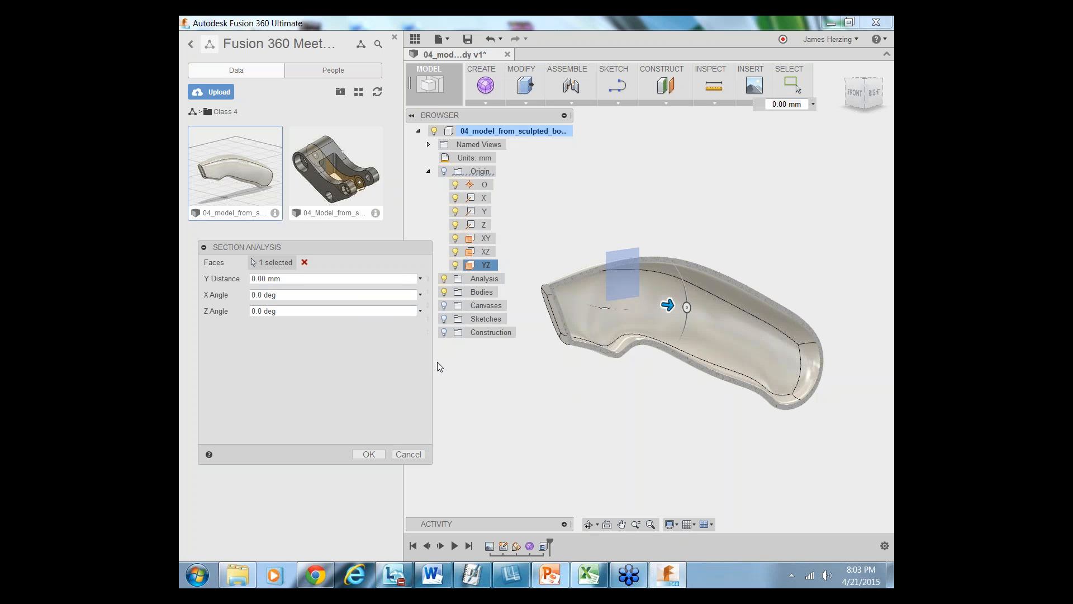
click(369, 454)
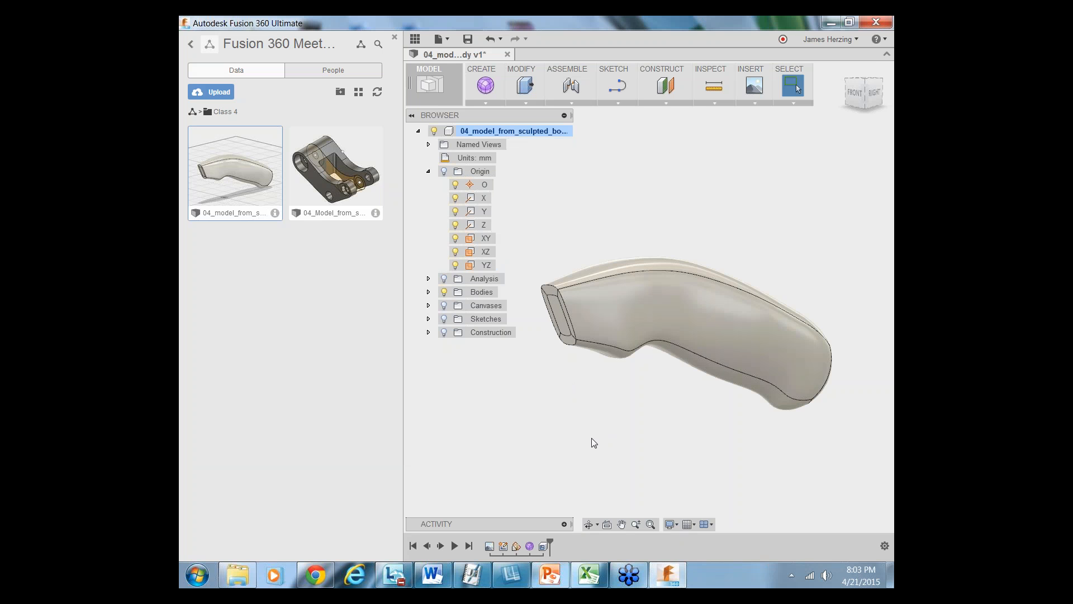
Turn on the display of the Analysis folder and the Sketches folder over the body
click(428, 279)
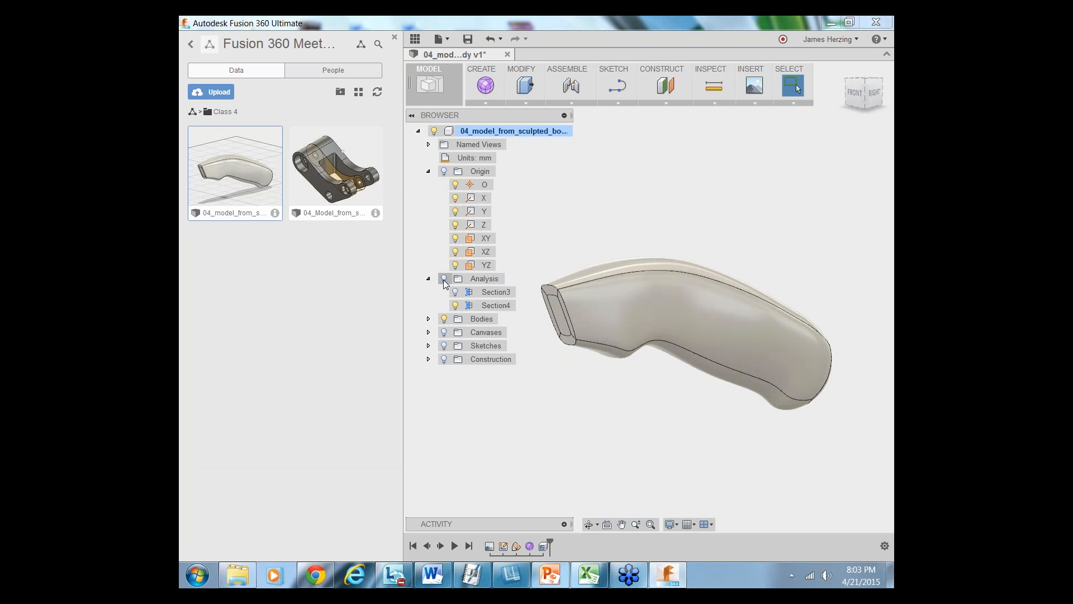
click(444, 278)
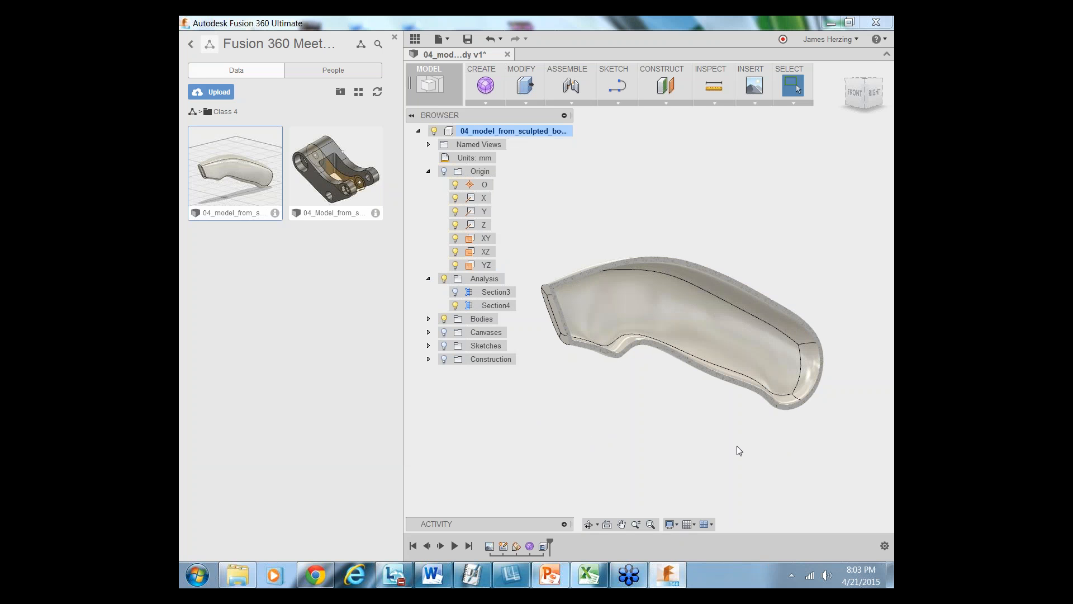
click(873, 99)
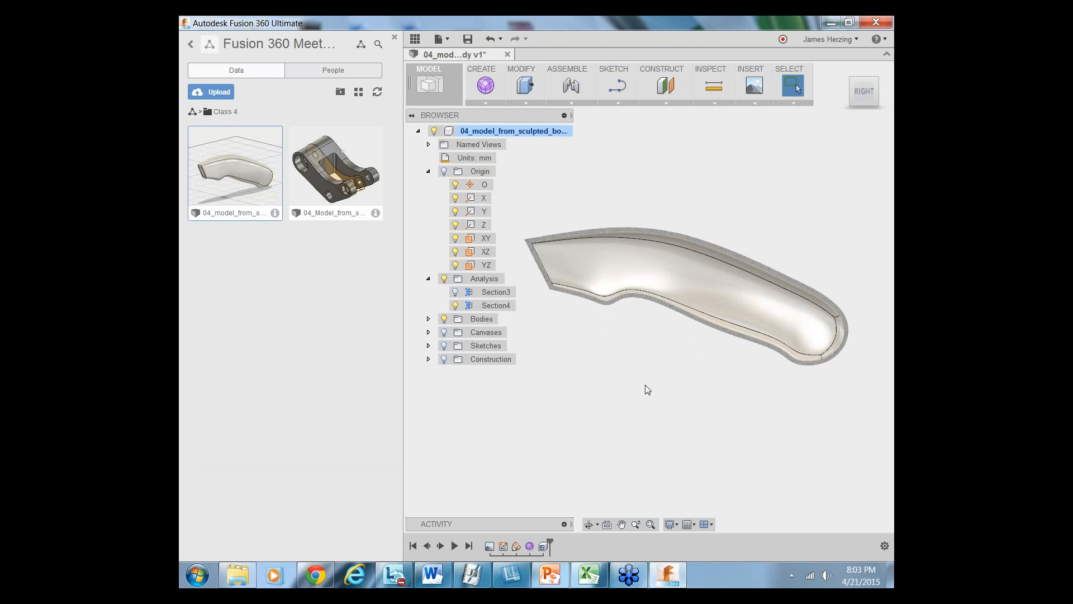
click(455, 291)
click(445, 345)
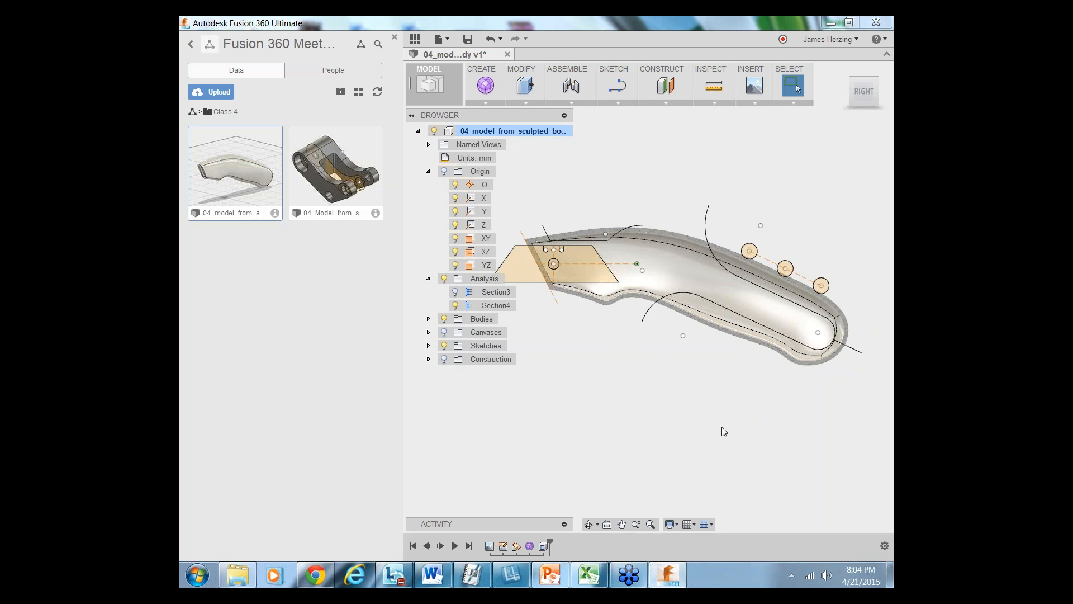
scroll(723, 426, down, 2)
scroll(836, 416, down, 1)
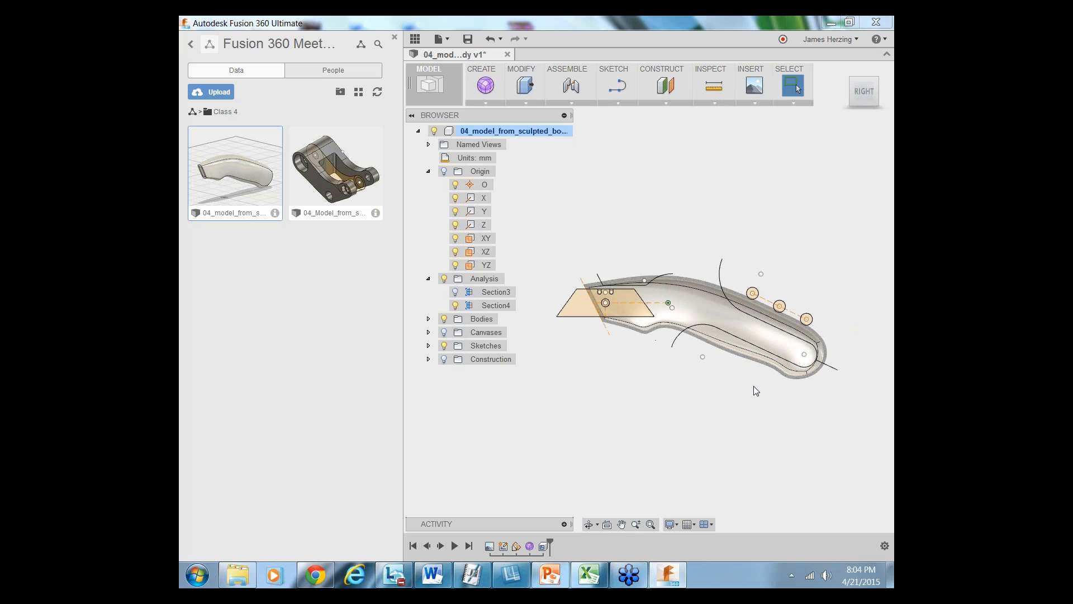
scroll(601, 293, up, 3)
scroll(553, 378, up, 2)
scroll(554, 377, down, 4)
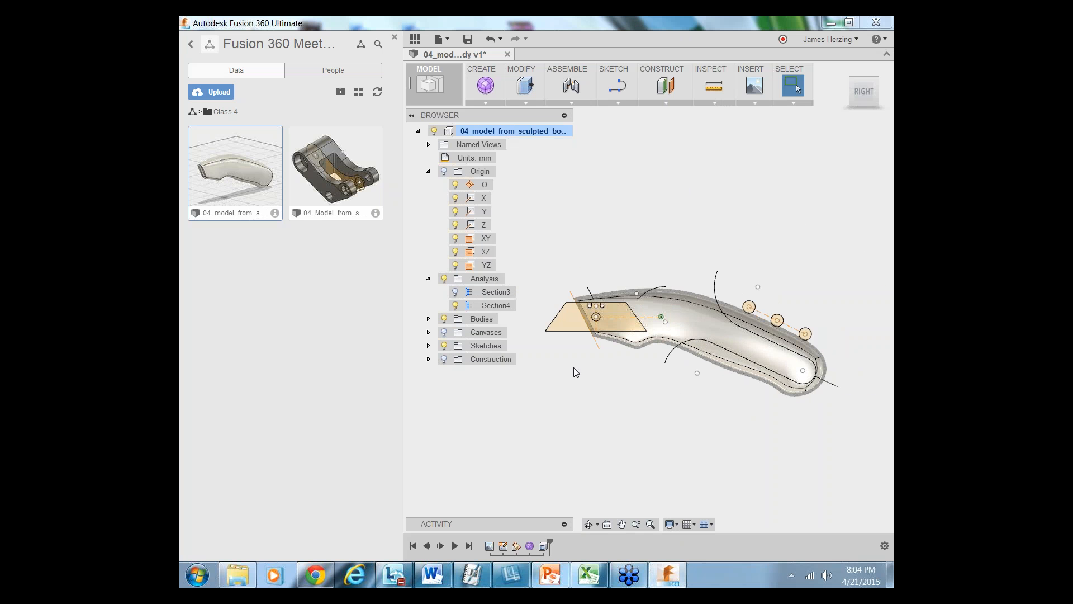
scroll(844, 453, up, 3)
scroll(809, 448, down, 2)
scroll(569, 387, up, 1)
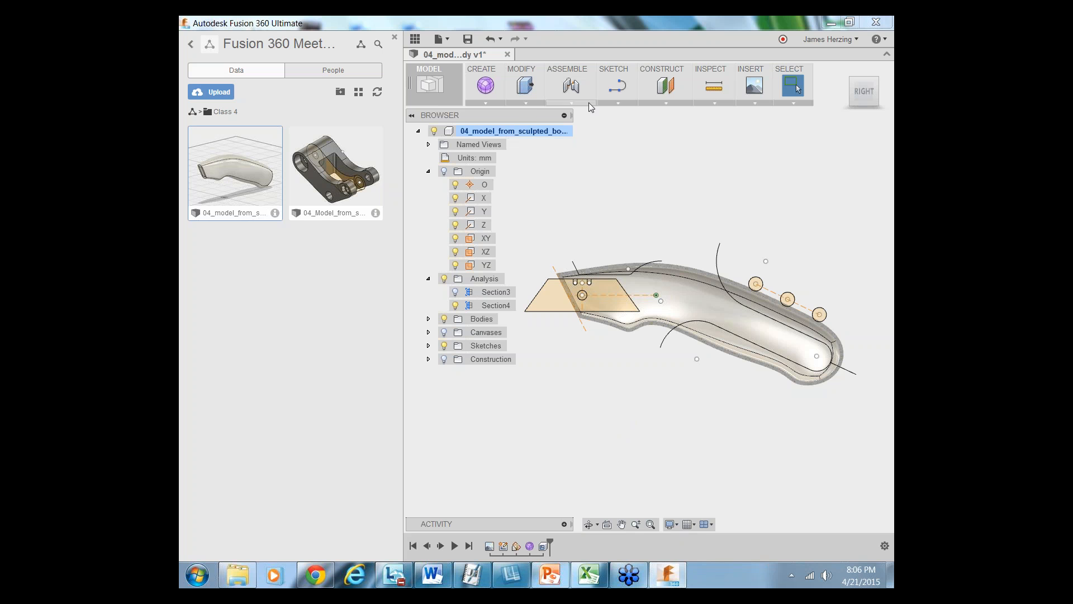
click(620, 104)
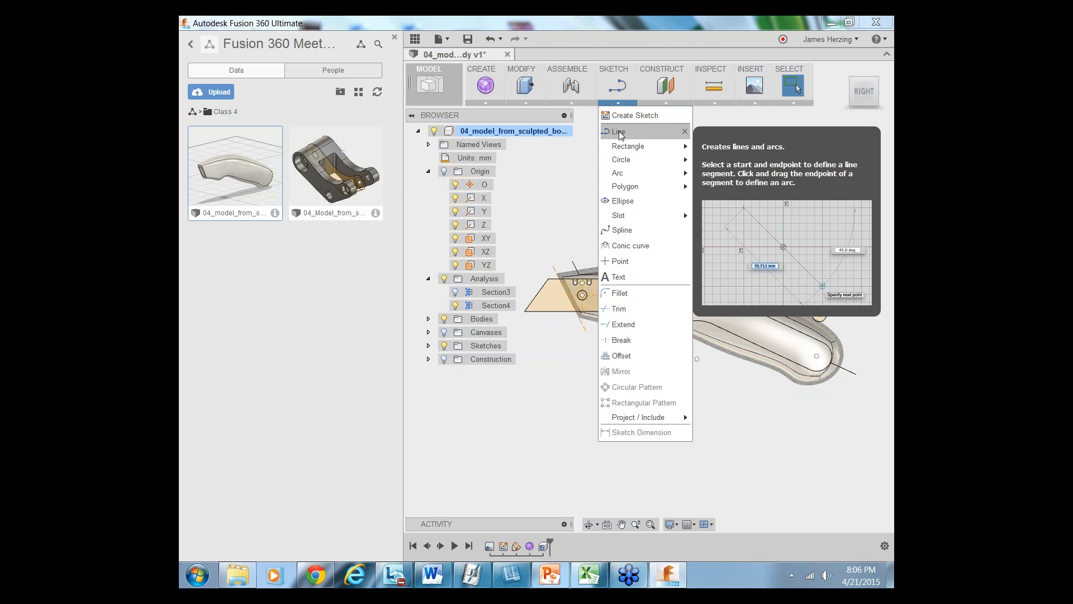
click(619, 132)
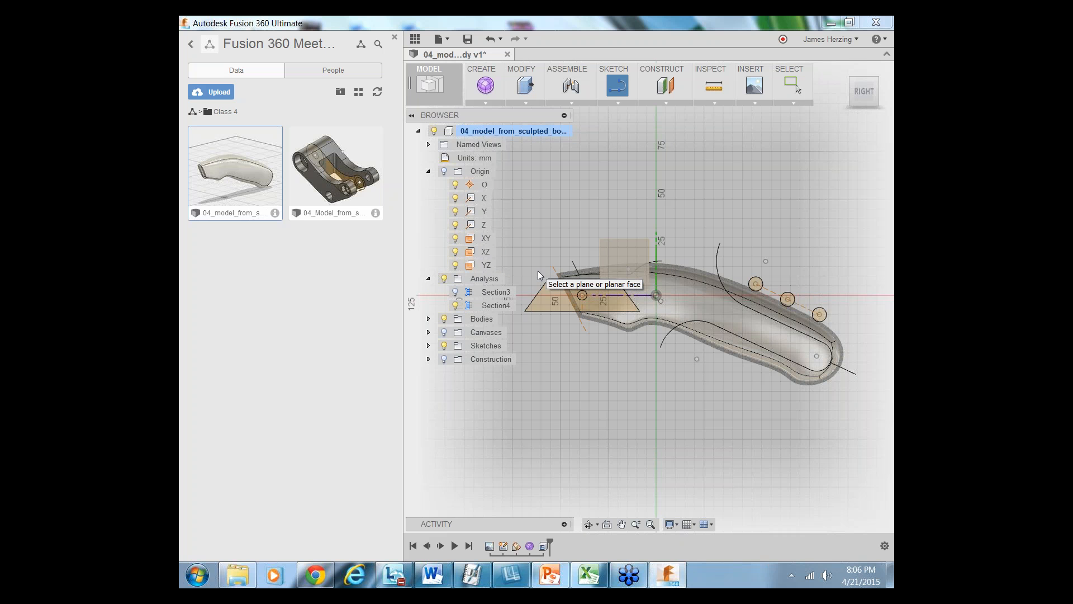
click(632, 257)
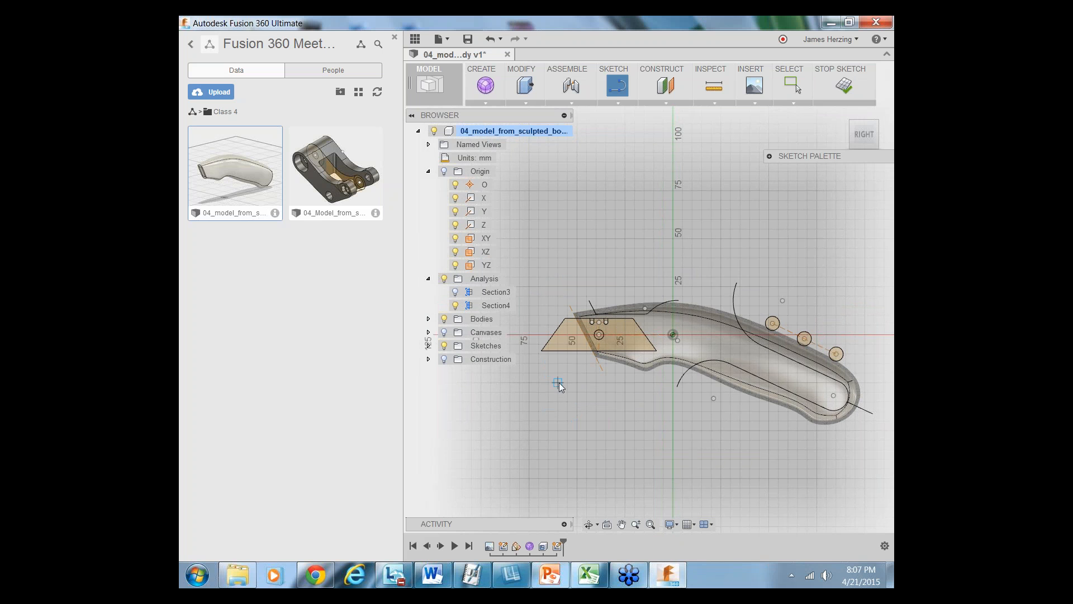
key(Escape)
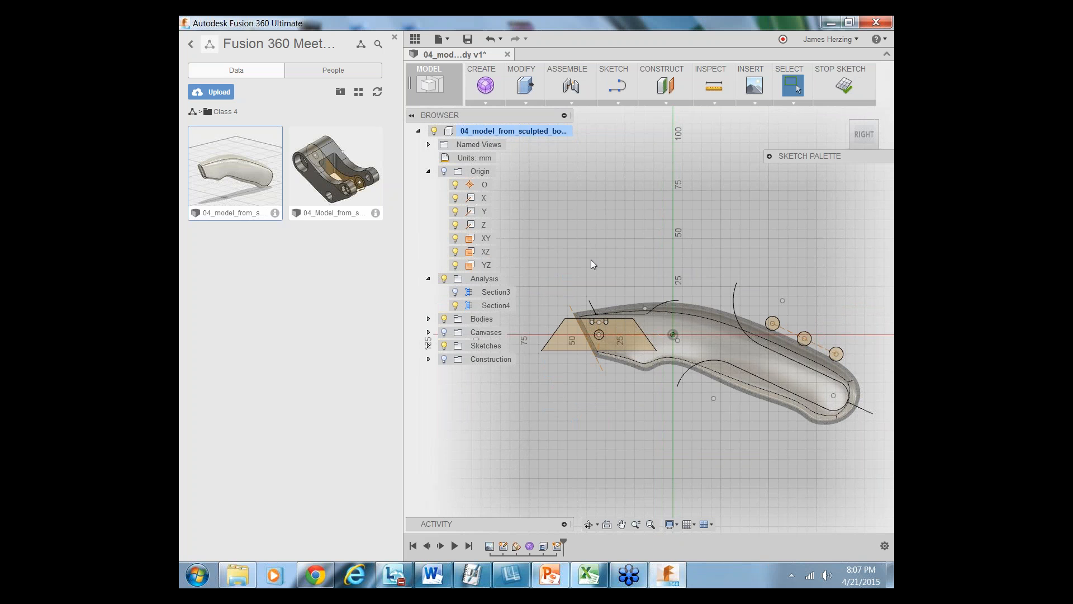
click(841, 85)
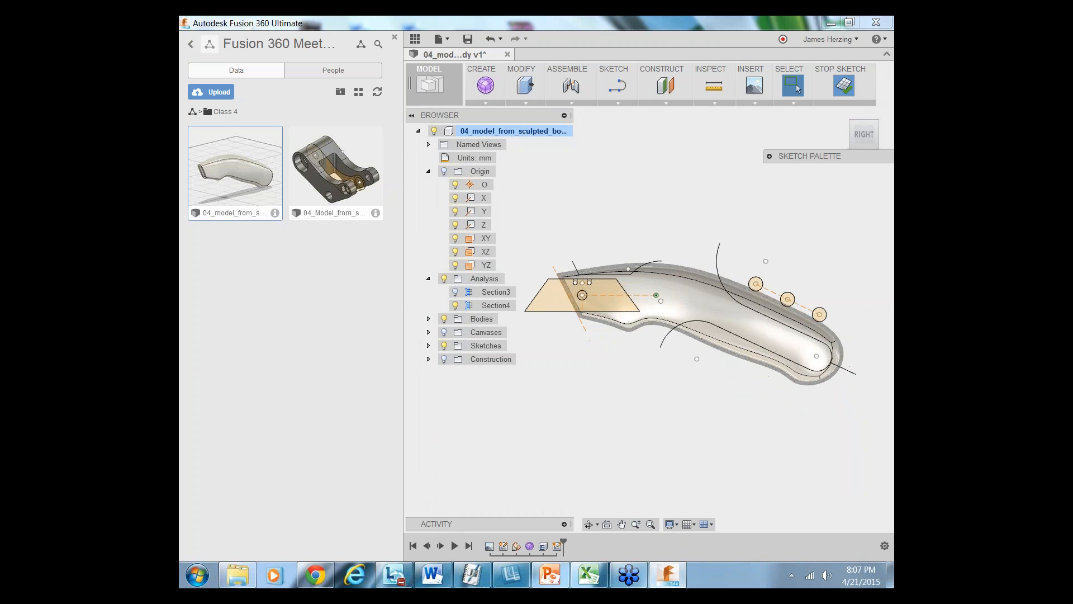
Start a new sketch on the YZ origin plane with the Line tool, working around the blade outline at the handle's front end
click(622, 105)
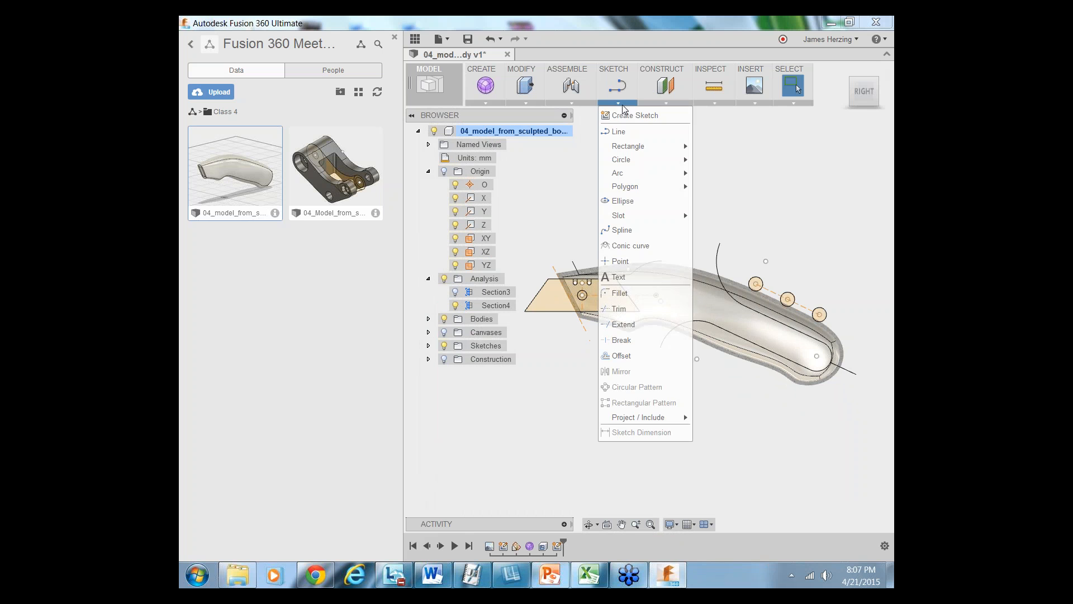
click(624, 132)
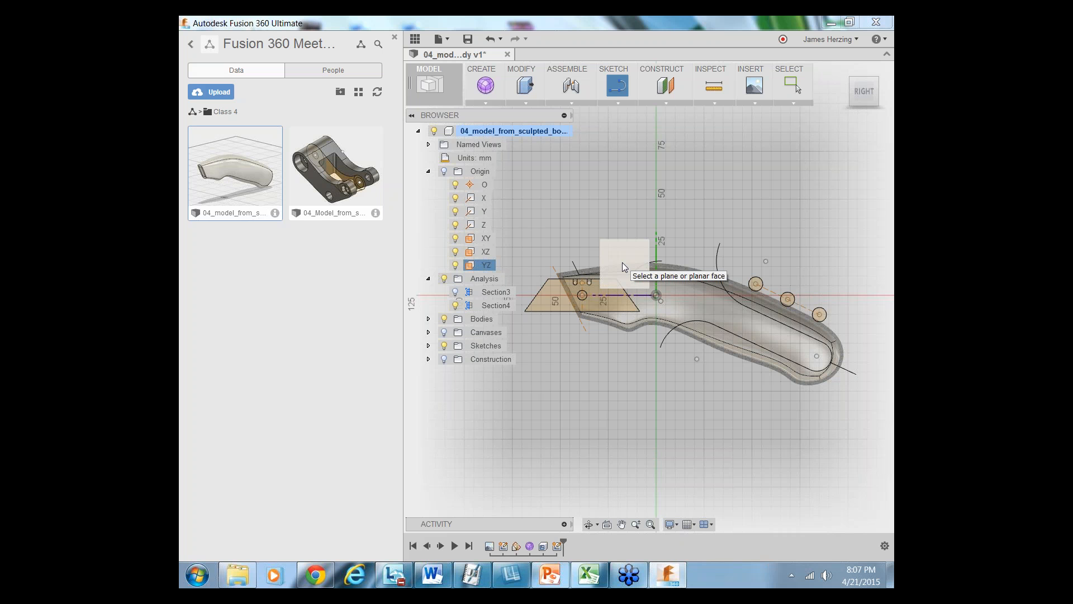
click(622, 262)
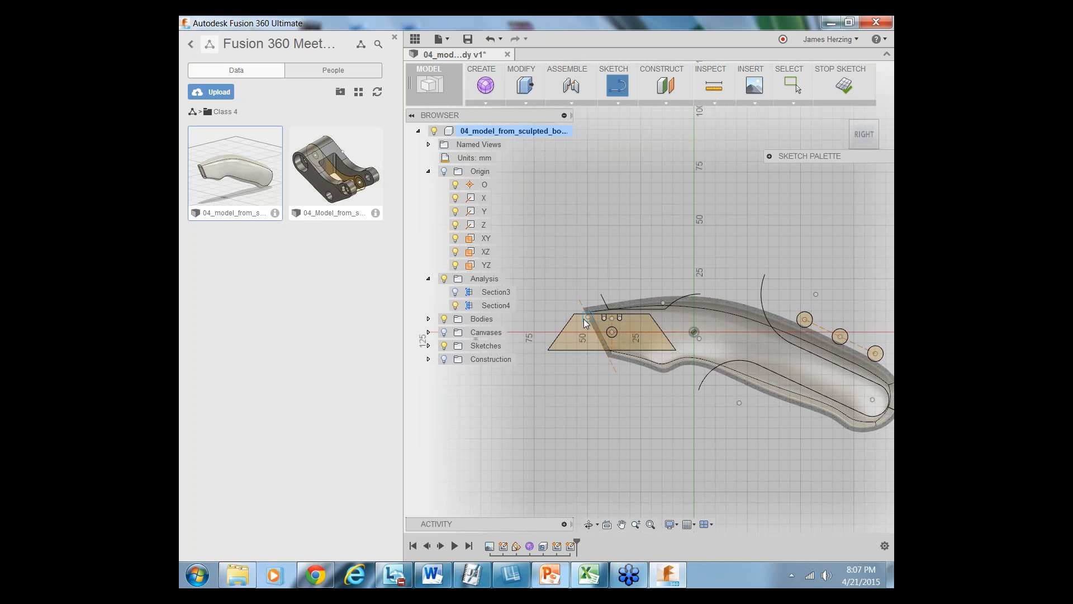
scroll(585, 313, up, 5)
scroll(584, 320, up, 1)
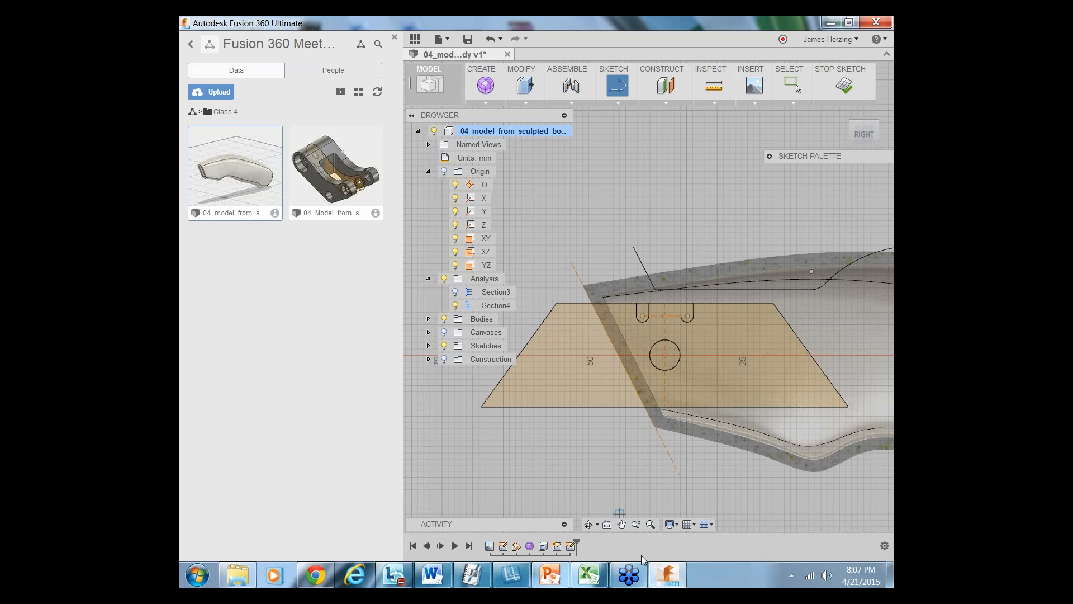
click(694, 526)
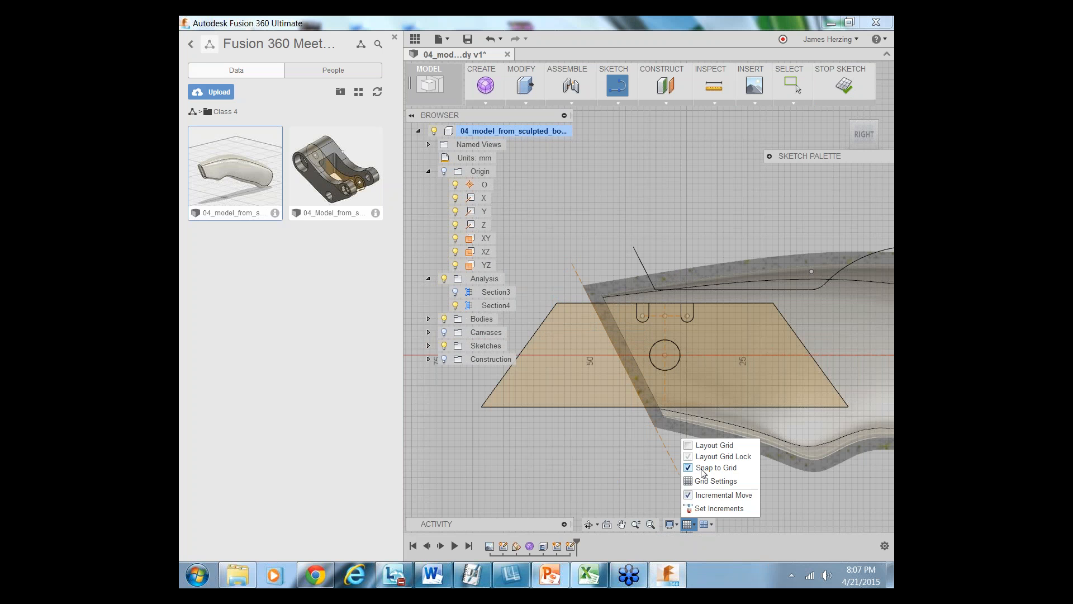
click(695, 527)
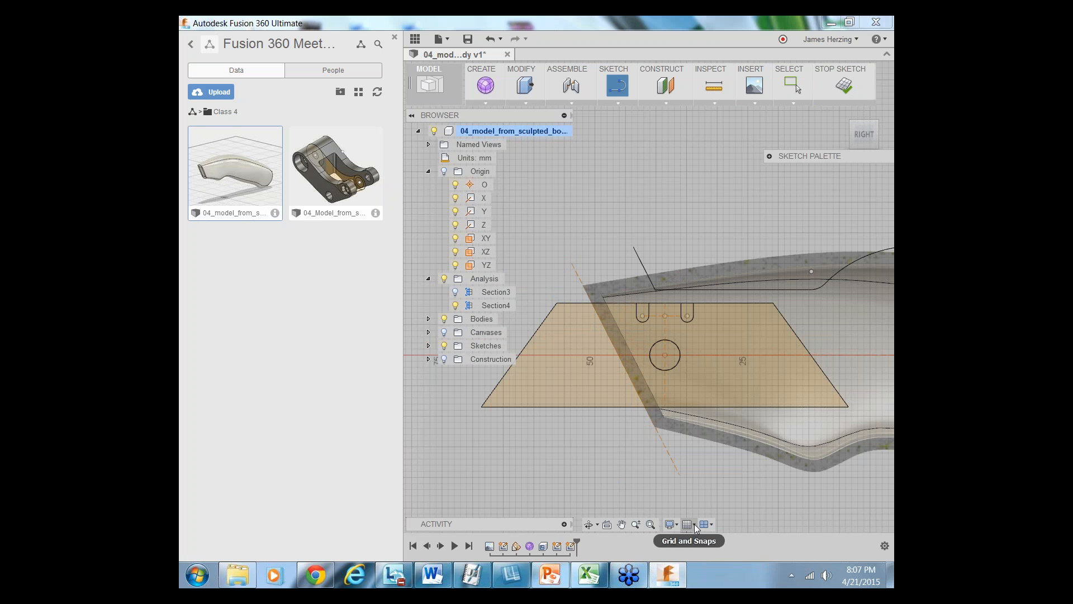
click(692, 527)
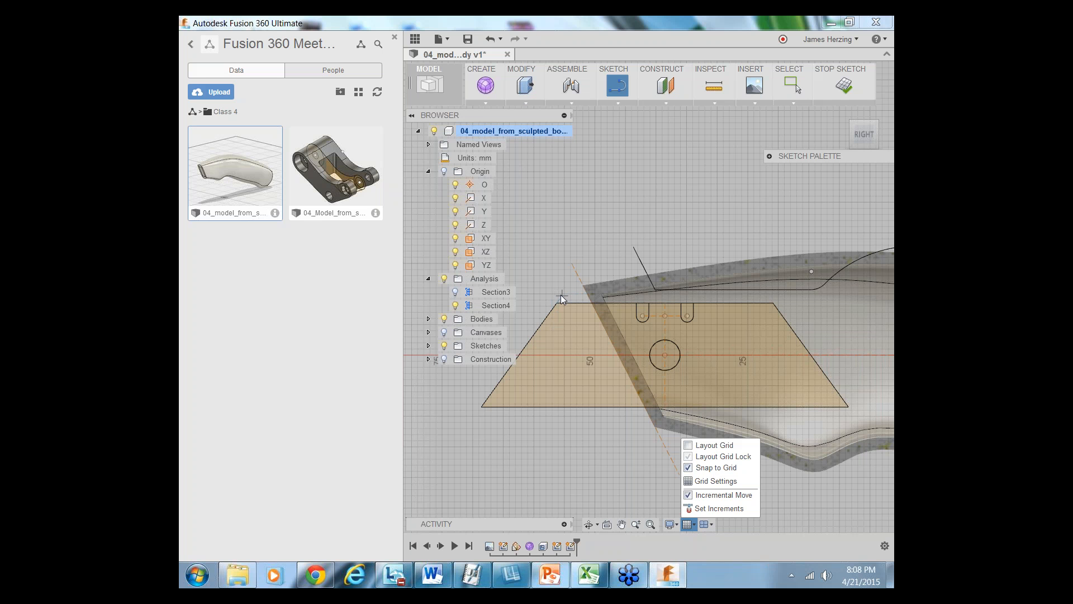
scroll(561, 294, up, 3)
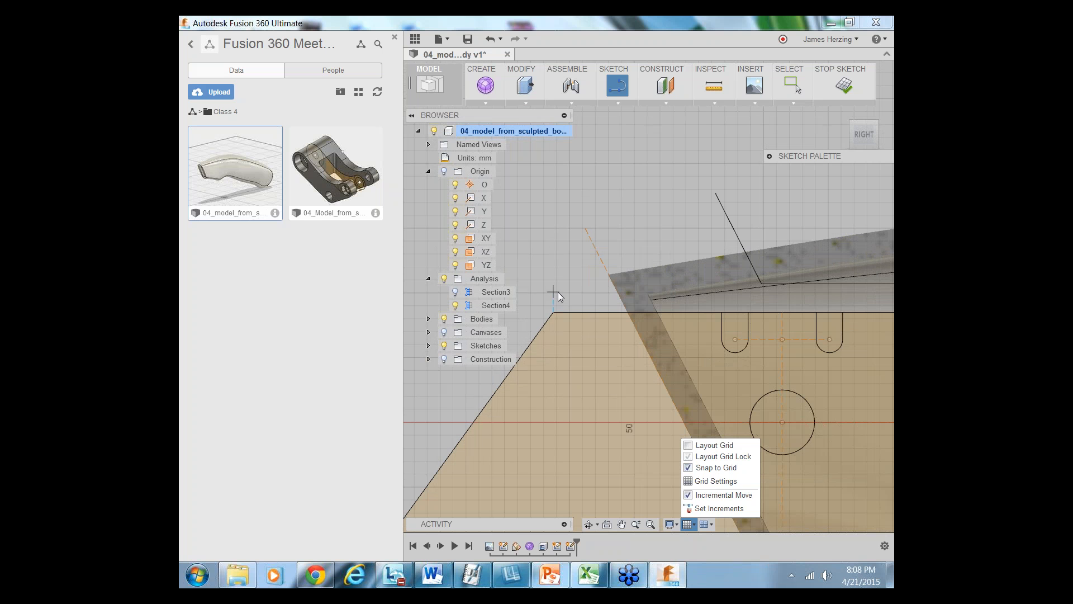
click(558, 292)
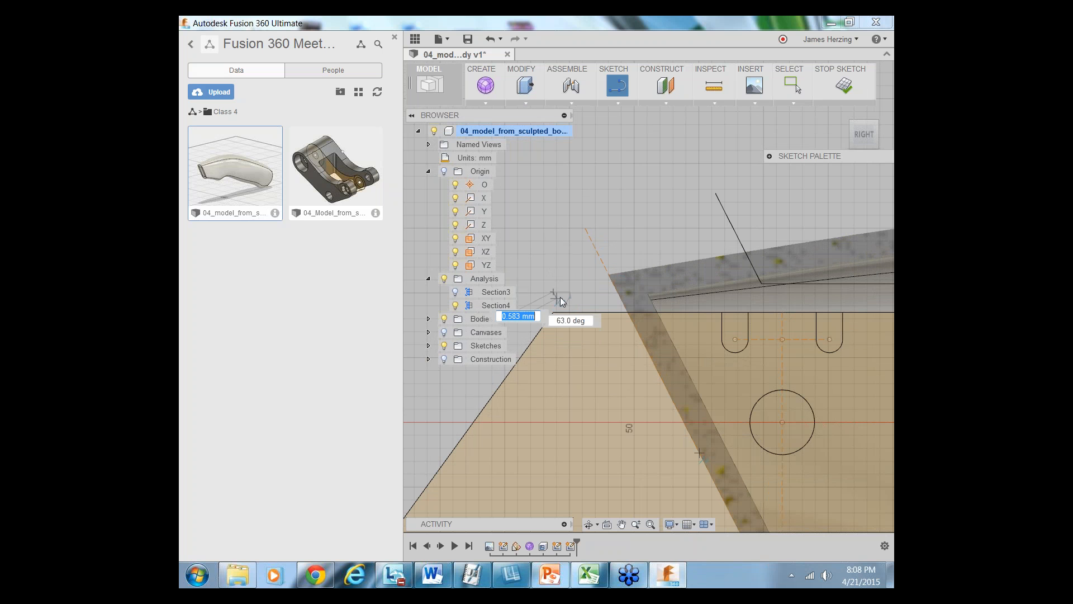
key(Escape)
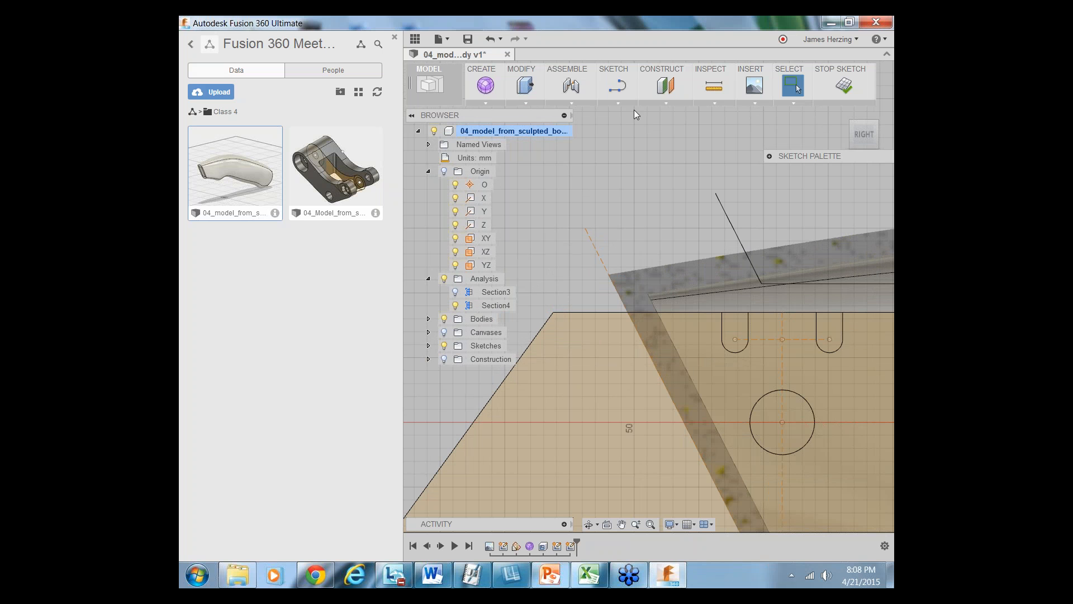
Sketch a nearly horizontal line from just above the blade outline's front upper corner across the handle toward the row of circles
click(618, 102)
click(612, 127)
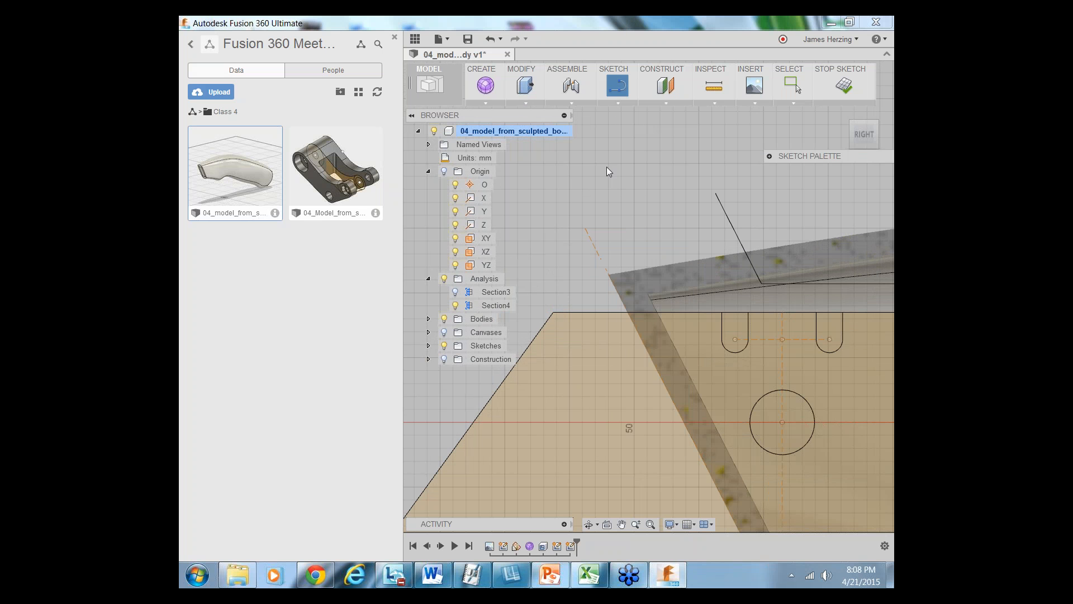
click(559, 293)
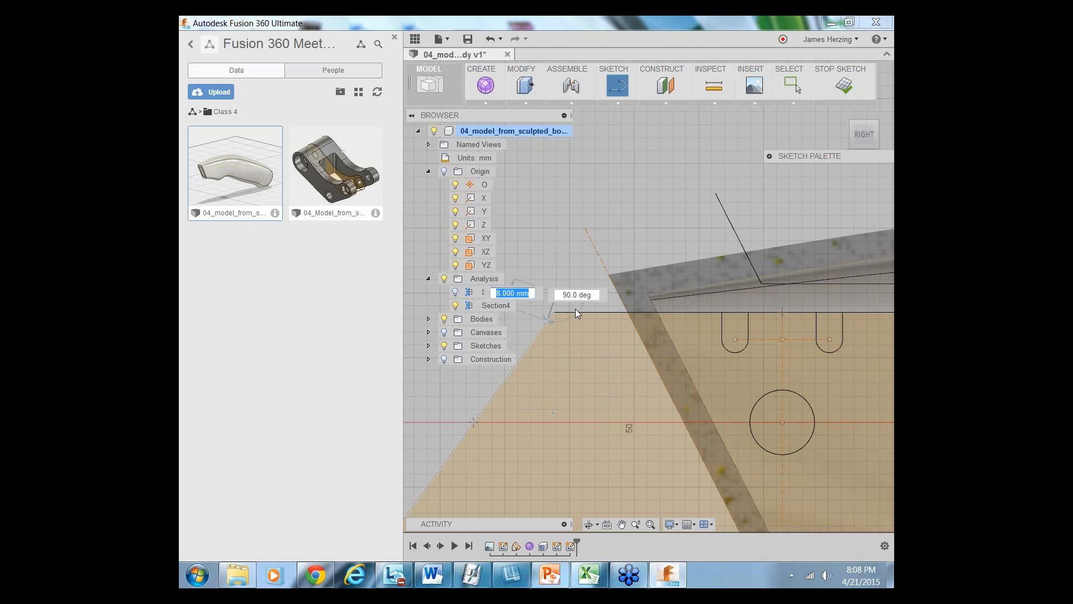
scroll(582, 441, down, 4)
scroll(569, 438, down, 3)
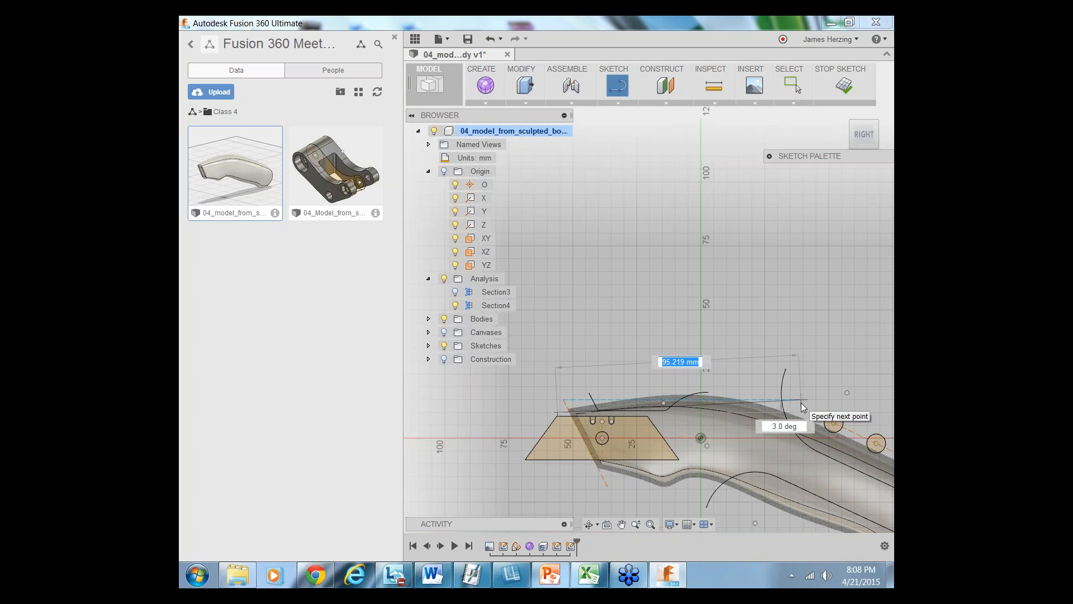
scroll(801, 403, down, 1)
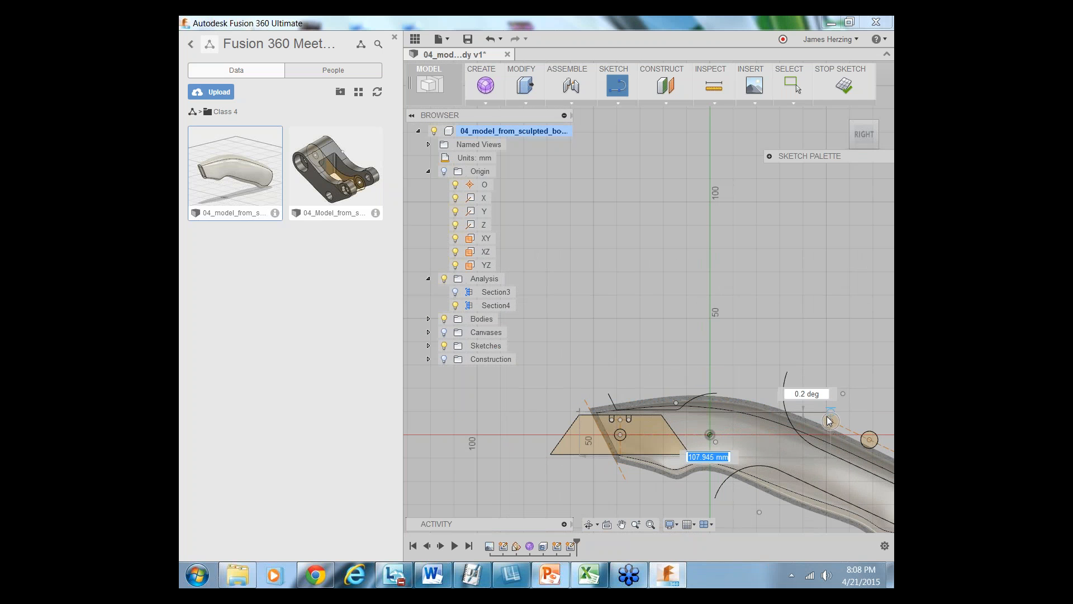
Sketch a near-horizontal line just above the blade's top edge, ending outside the handle's upper contour
scroll(810, 415, up, 1)
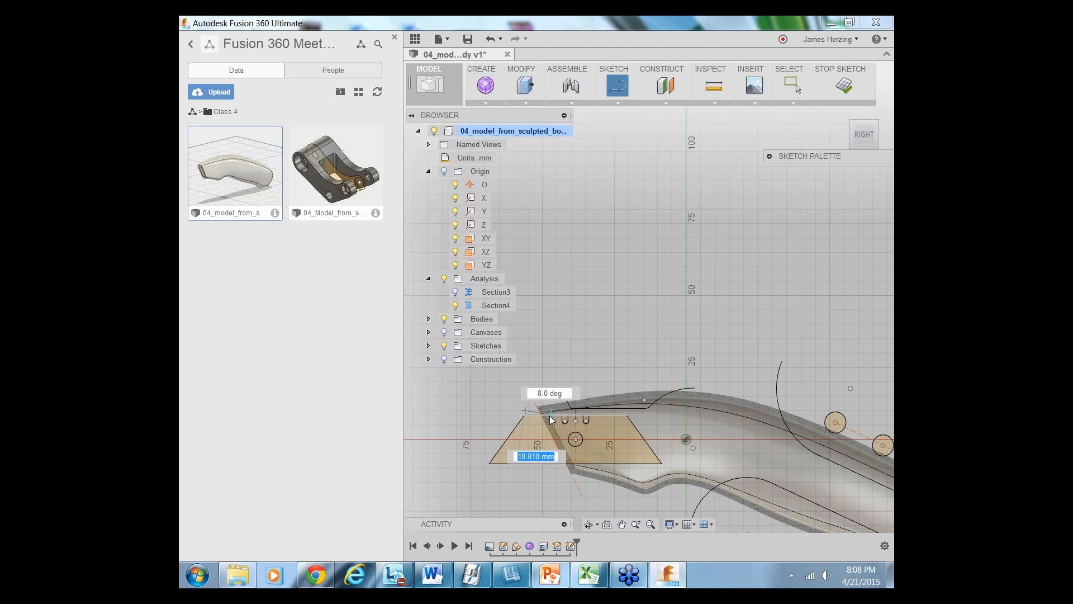
click(797, 409)
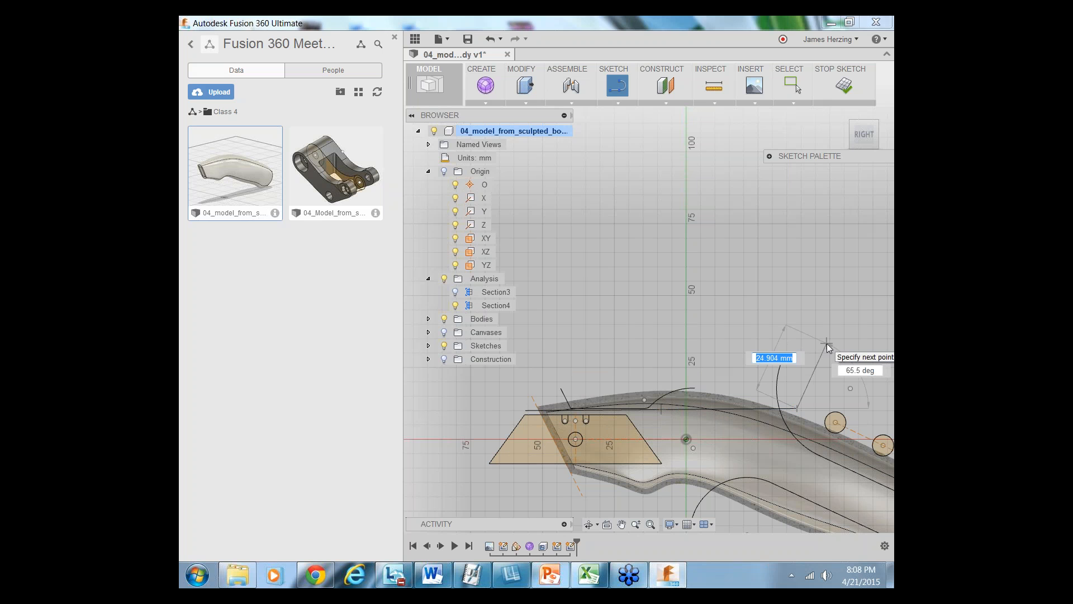
key(Escape)
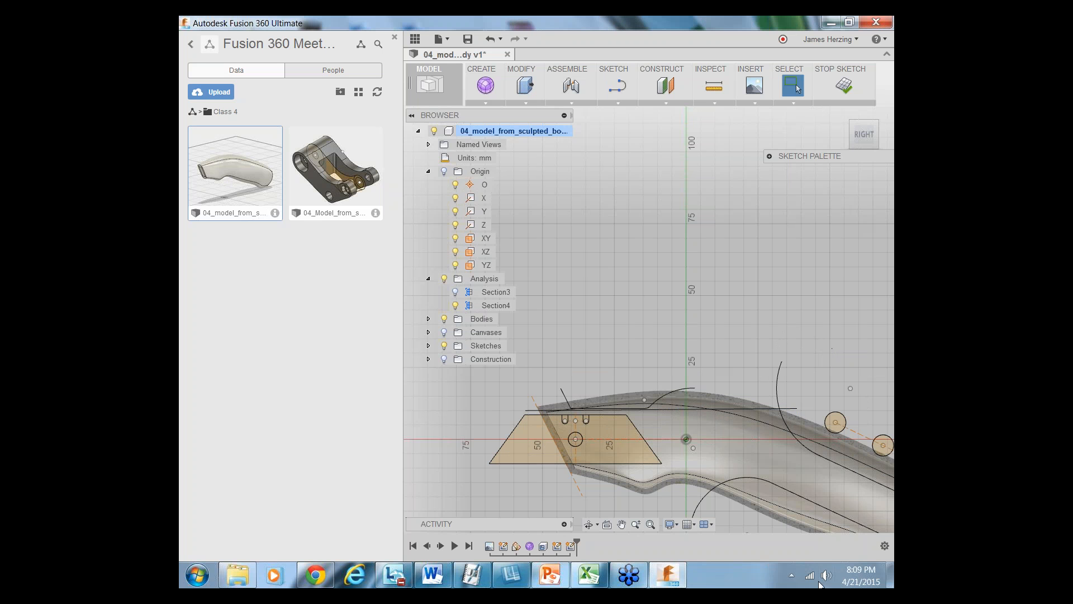
Start another line just below the blade's lower front corner, and postpone the BitLocker encryption
click(696, 525)
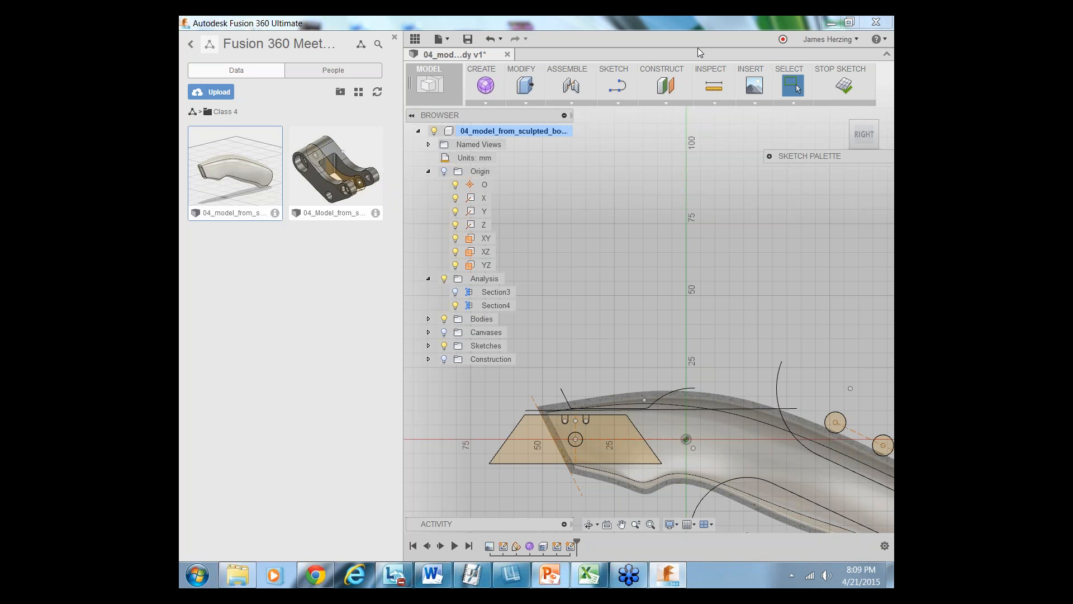
right_click(688, 309)
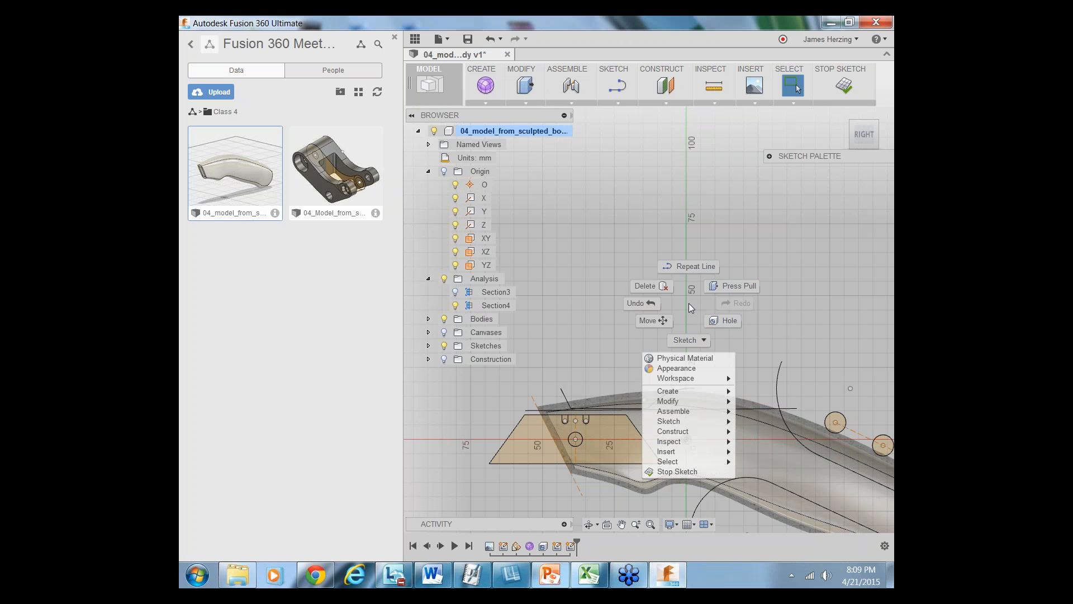
click(688, 266)
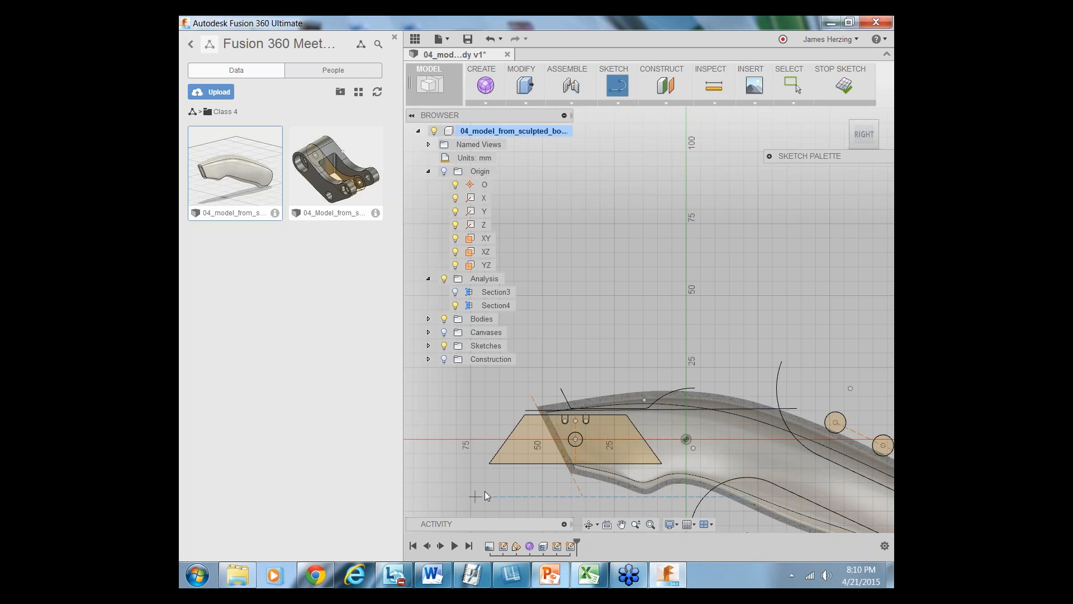
scroll(496, 471, up, 8)
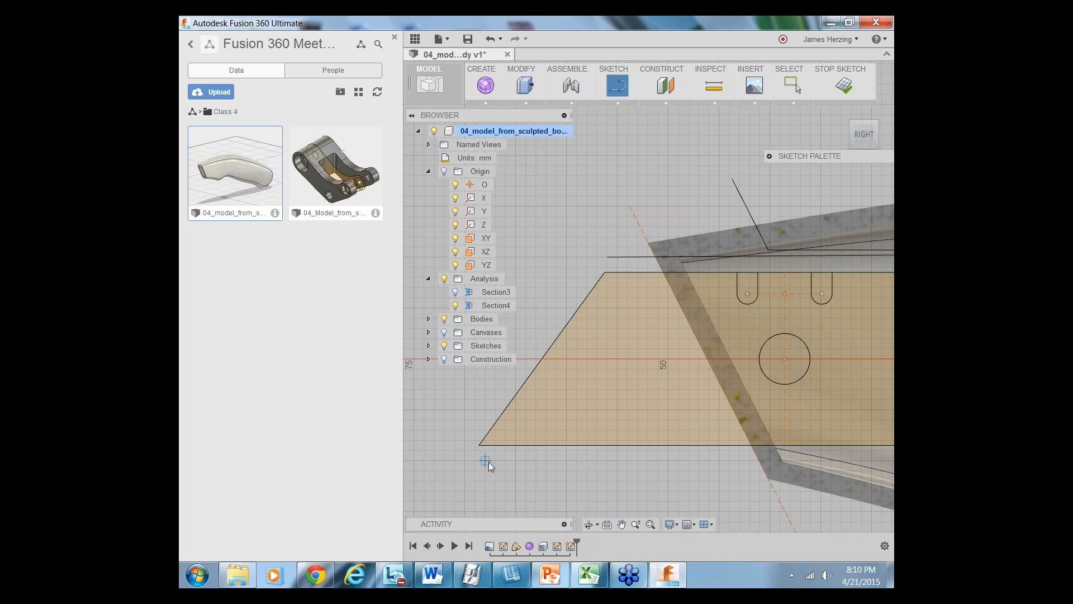
click(484, 462)
scroll(462, 470, down, 2)
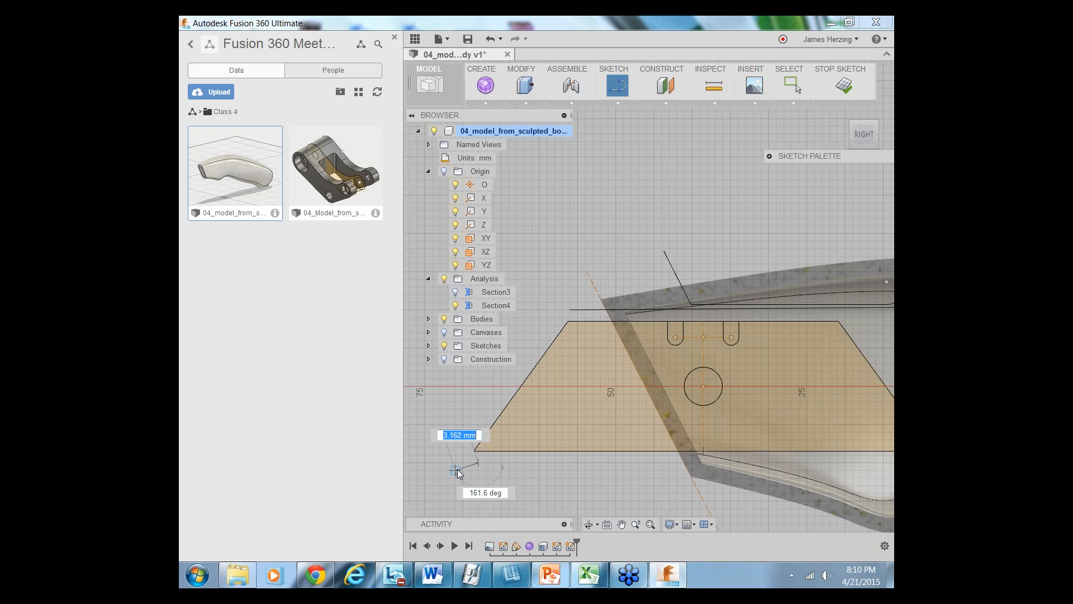
scroll(458, 472, down, 10)
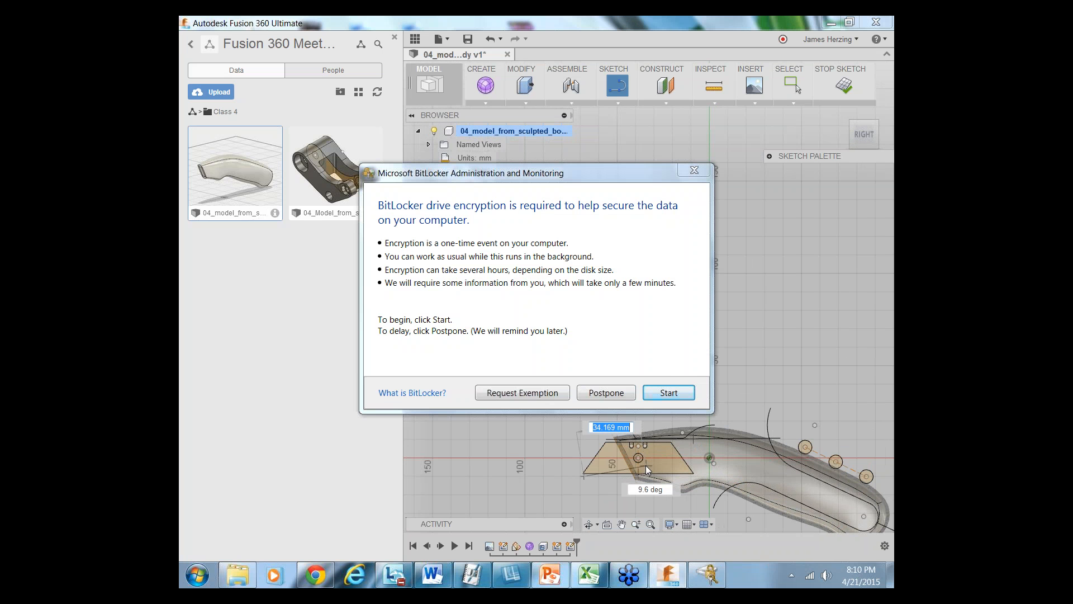
click(605, 393)
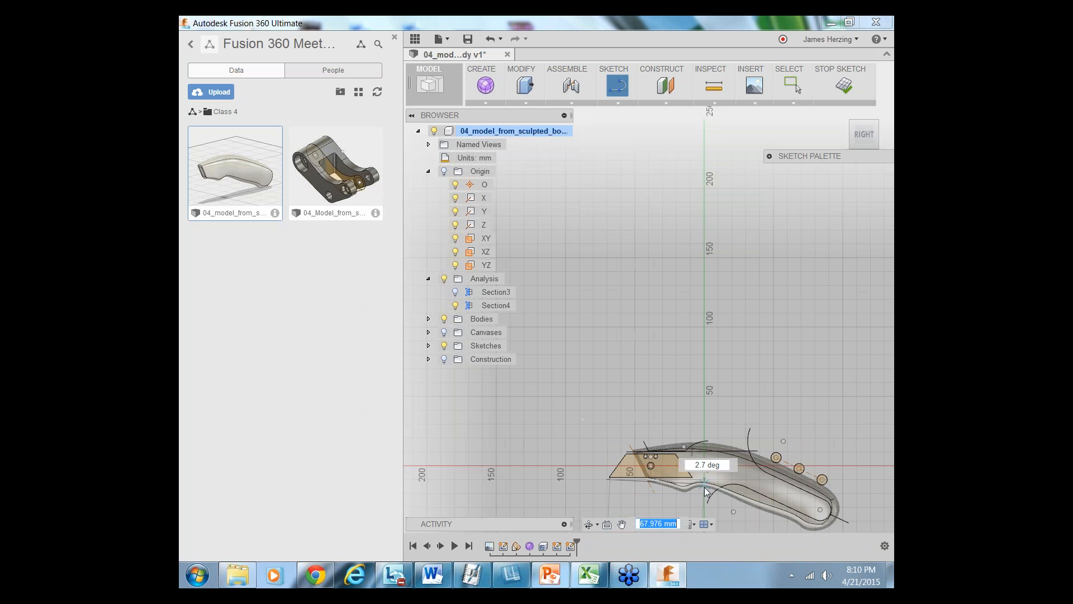
Finish the line beneath the blade at 0 degrees, about 168 mm long, ending beyond the handle's rear contour
scroll(842, 485, up, 1)
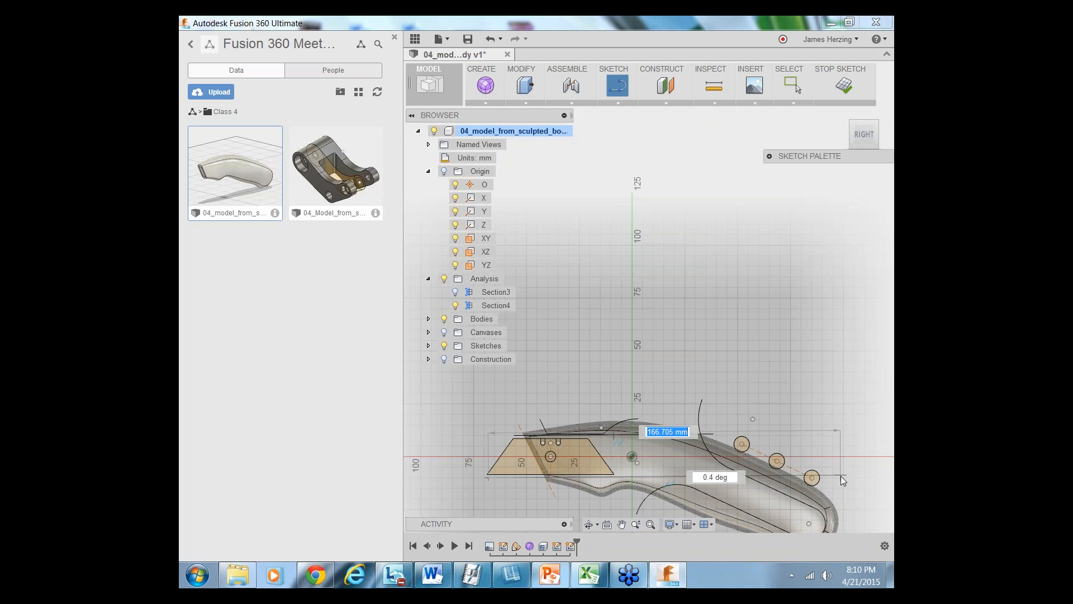
scroll(841, 475, up, 1)
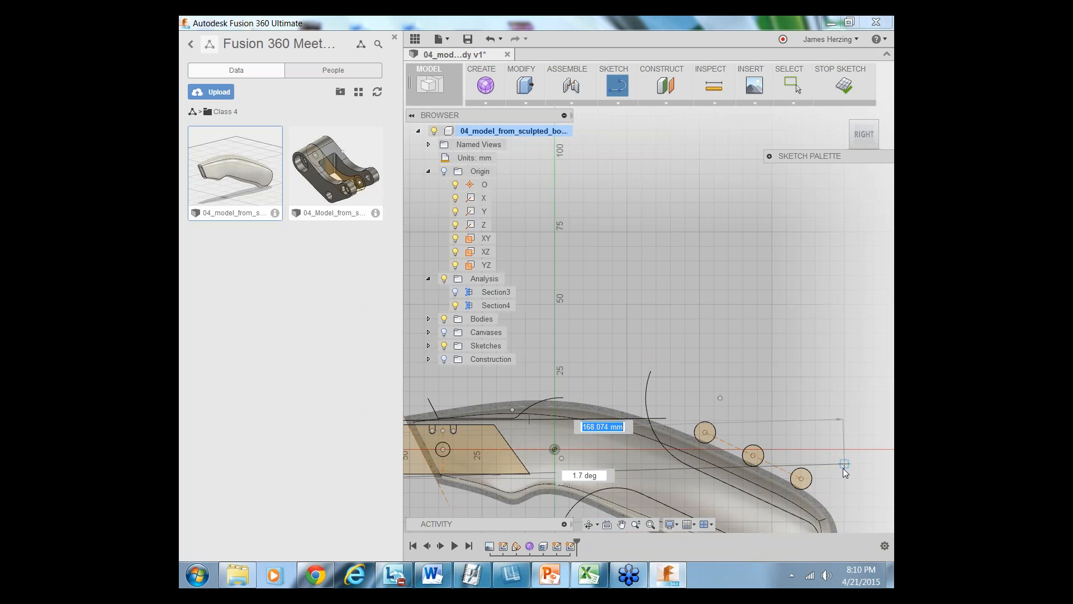
key(Tab)
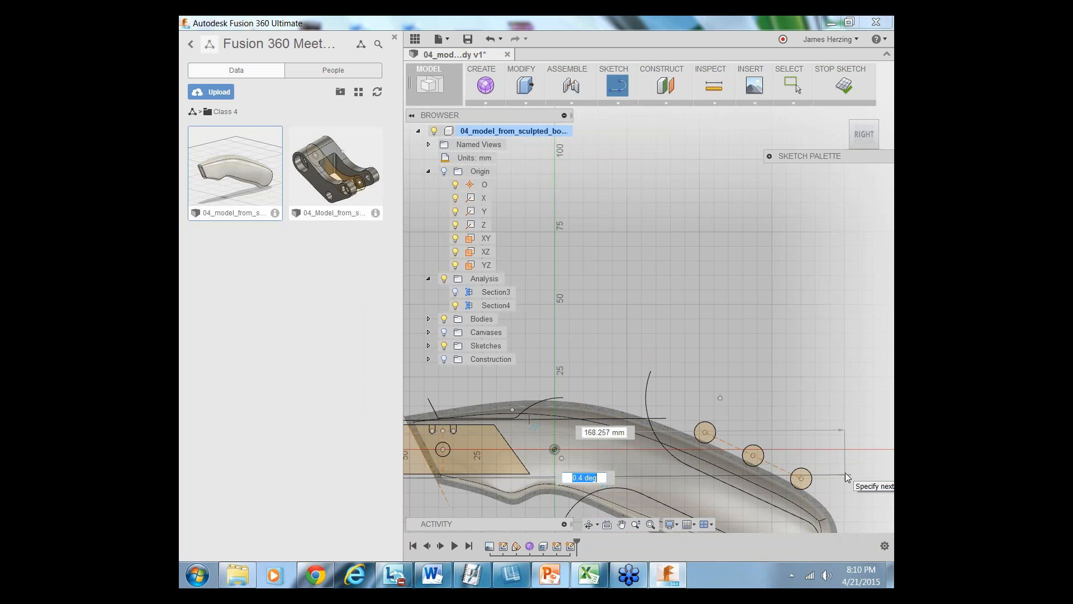
text(0)
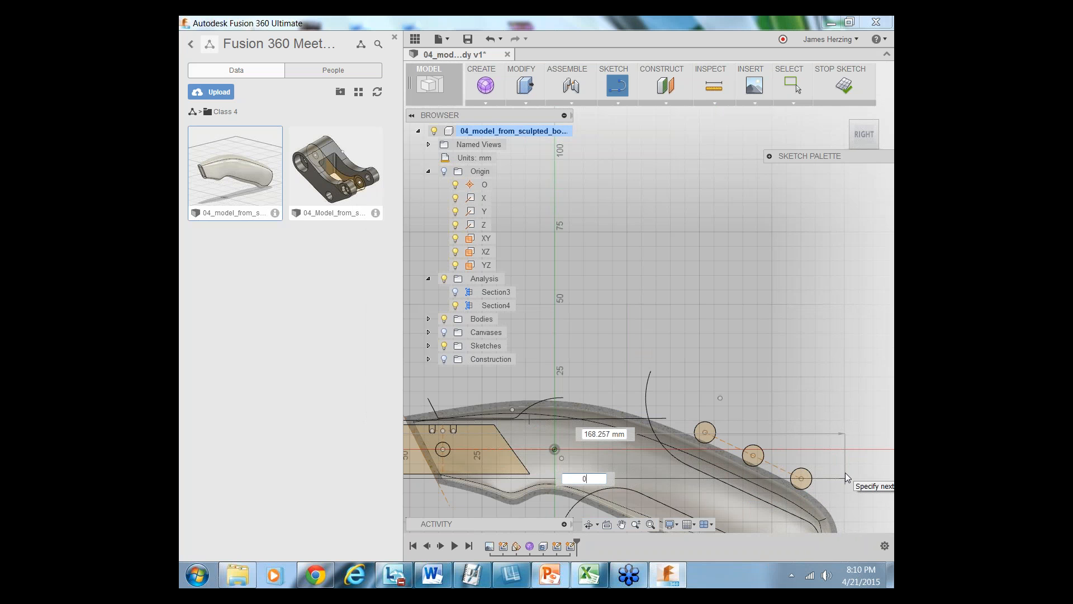
key(Return)
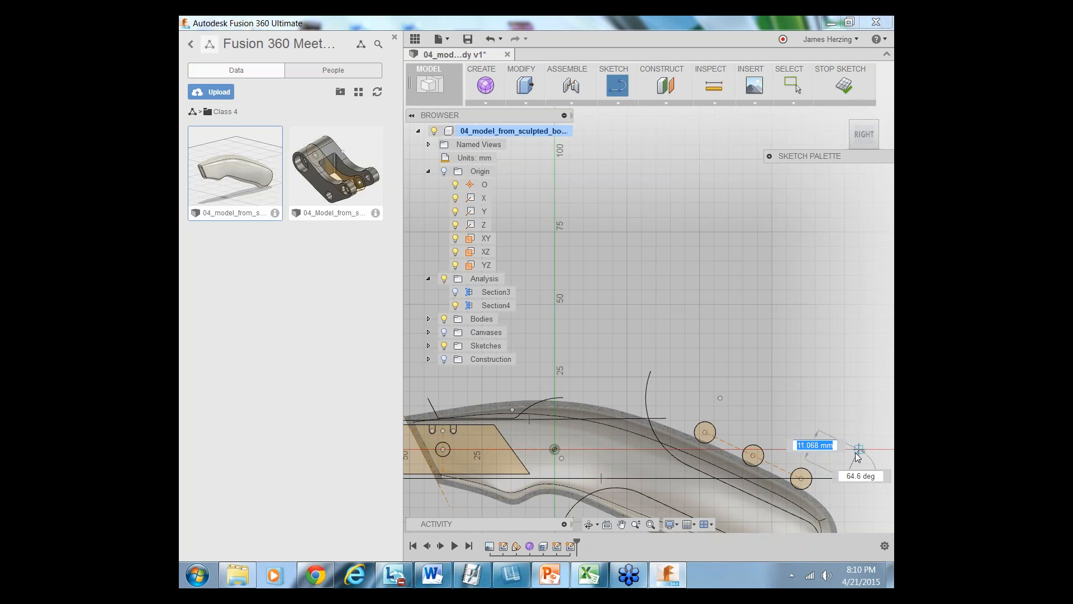
key(Escape)
scroll(874, 471, up, 1)
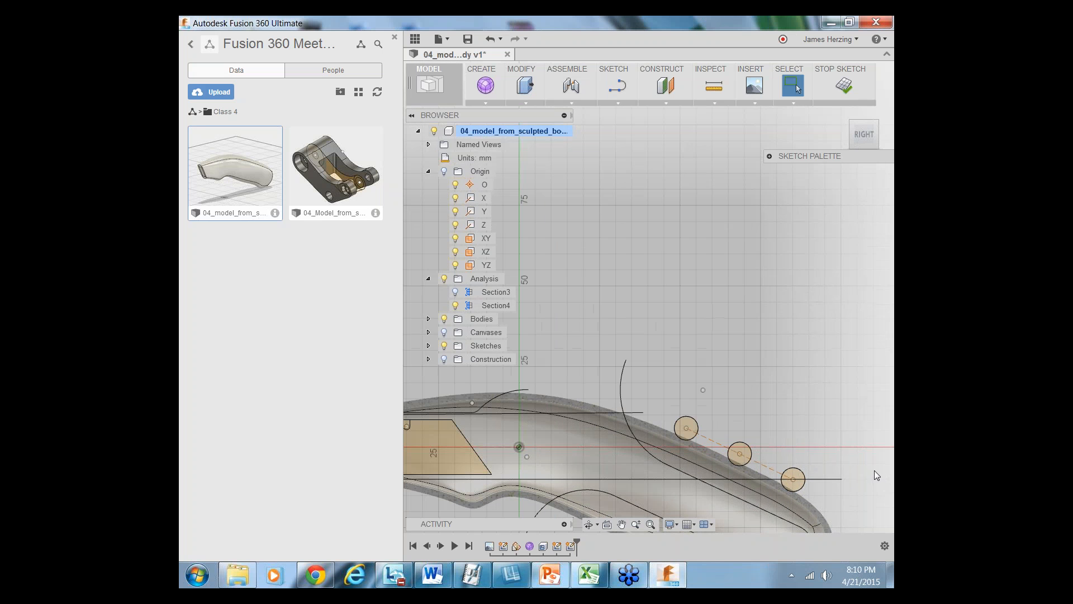
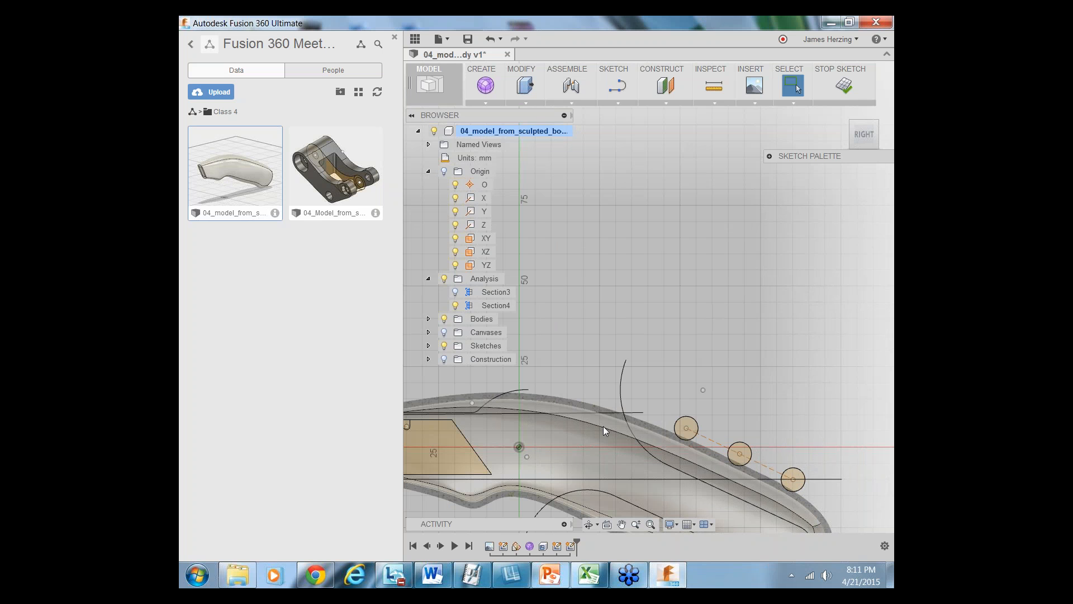
scroll(596, 413, down, 5)
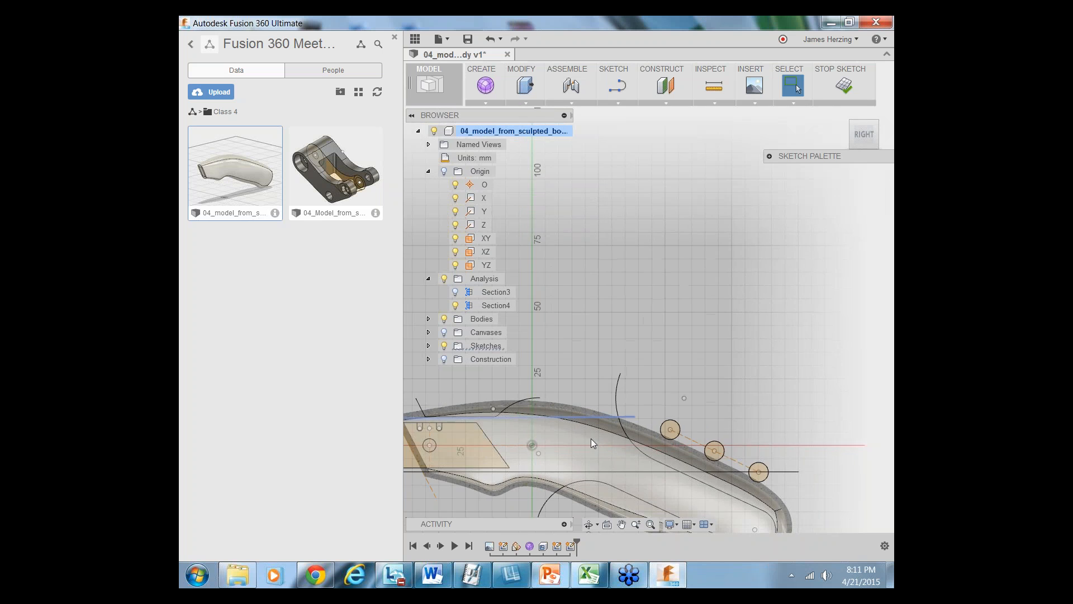
scroll(495, 460, up, 8)
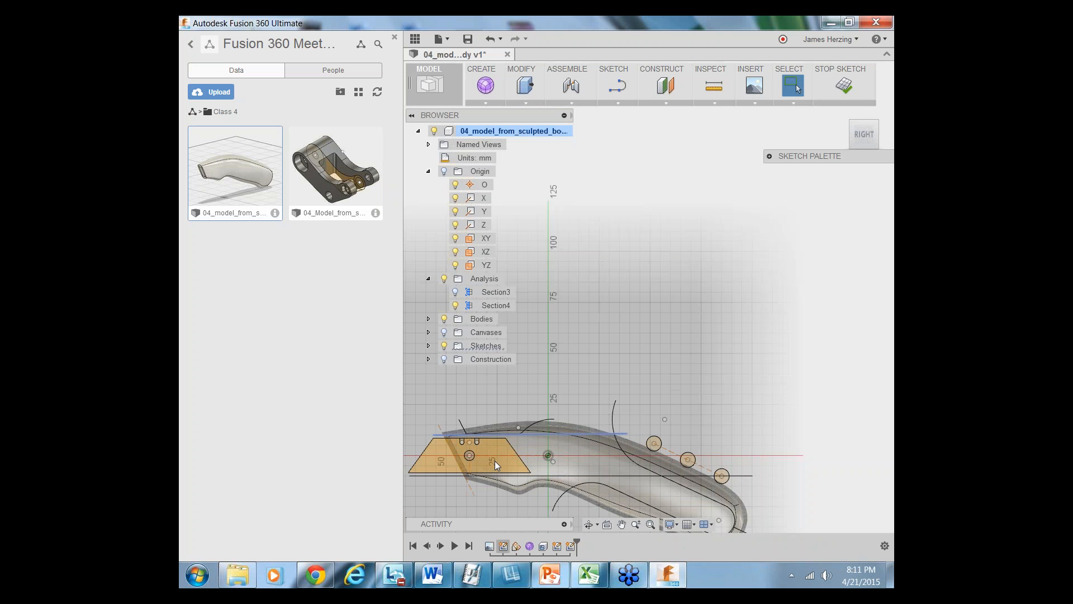
scroll(496, 460, down, 5)
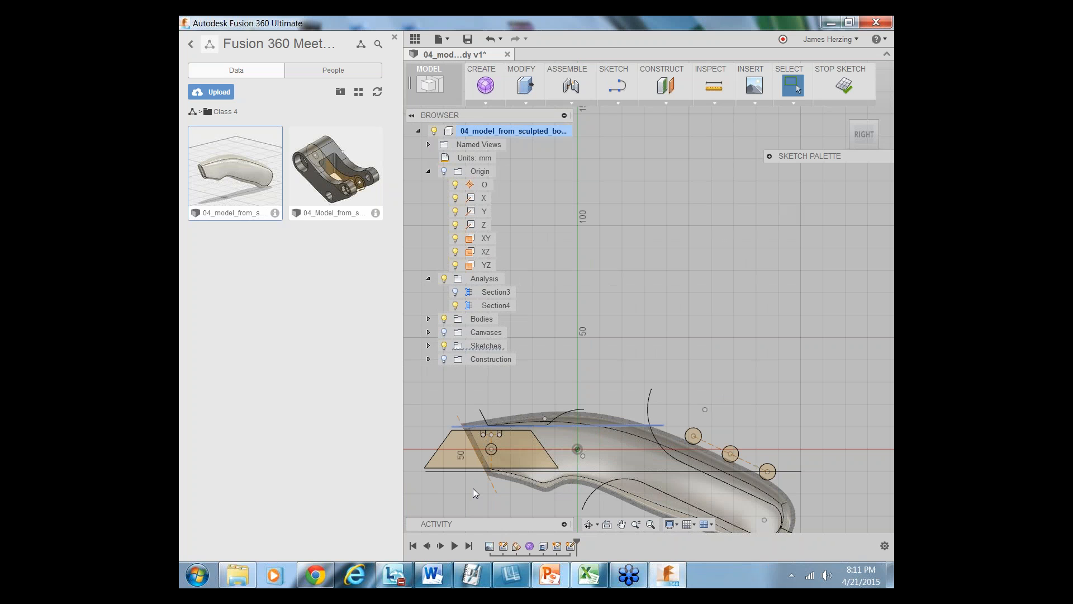
right_click(699, 334)
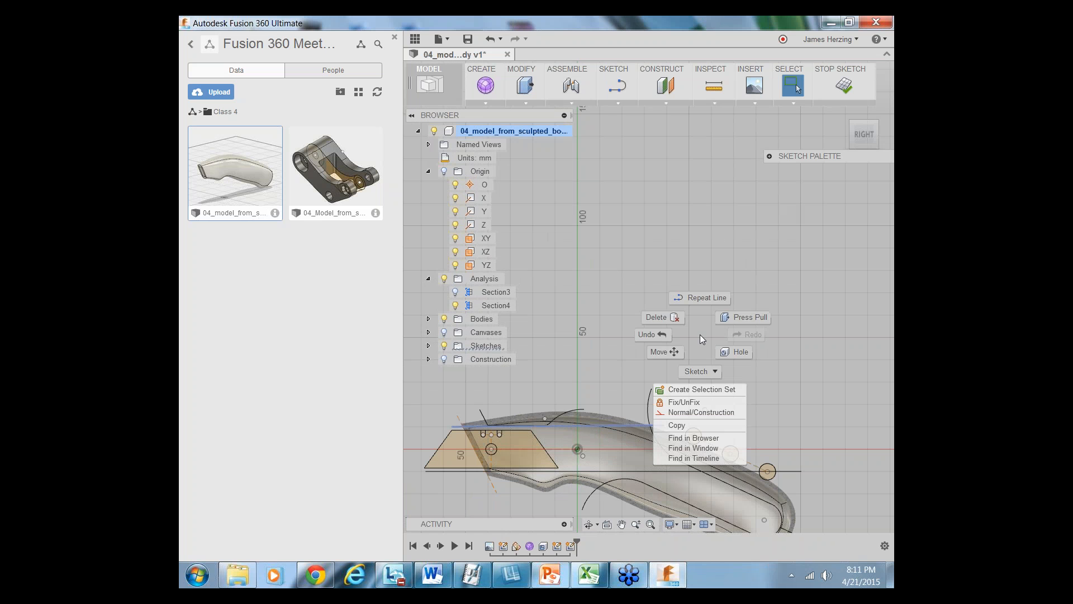
click(695, 296)
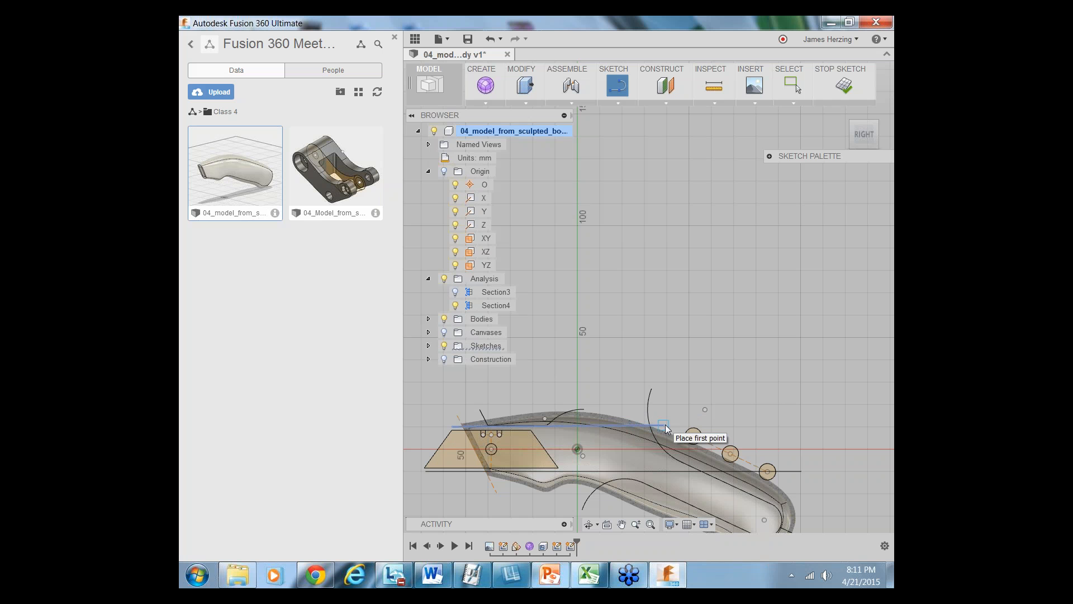
scroll(665, 425, up, 3)
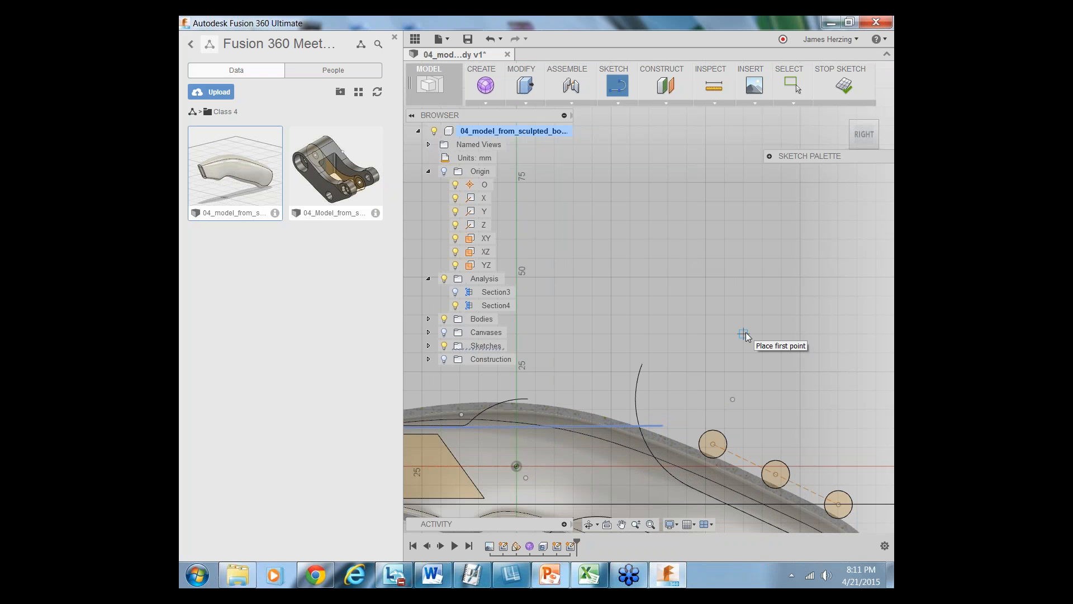
key(Escape)
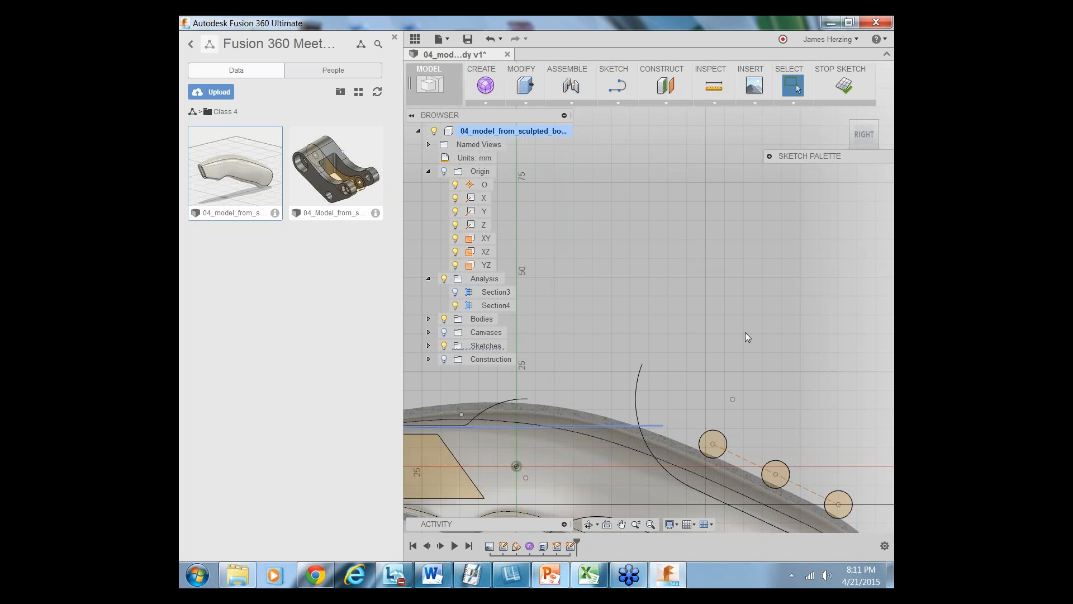
Undo the two horizontal lines above and below the blade, together with the sketch that contains them
scroll(704, 372, down, 2)
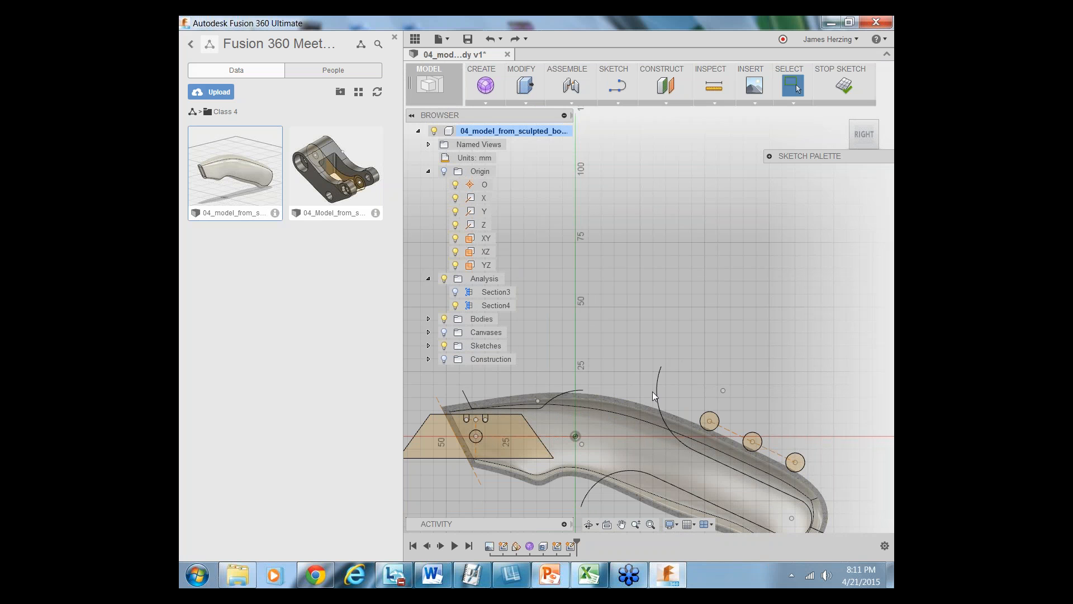
scroll(616, 469, down, 1)
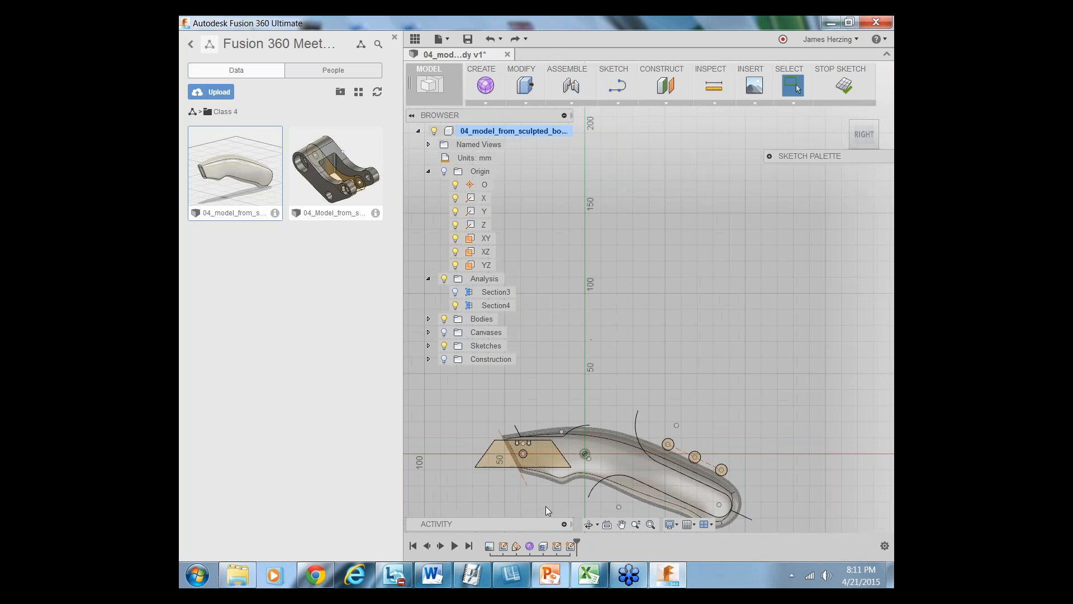
scroll(525, 488, up, 2)
key(ctrl+z)
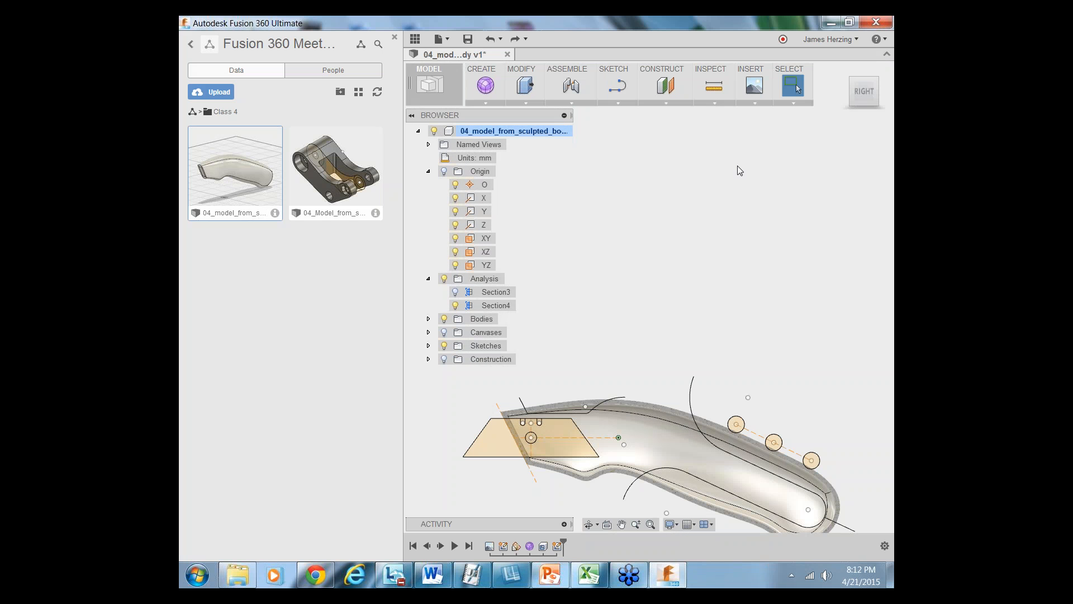
Start a new sketch on the YZ plane with the Line tool
click(618, 103)
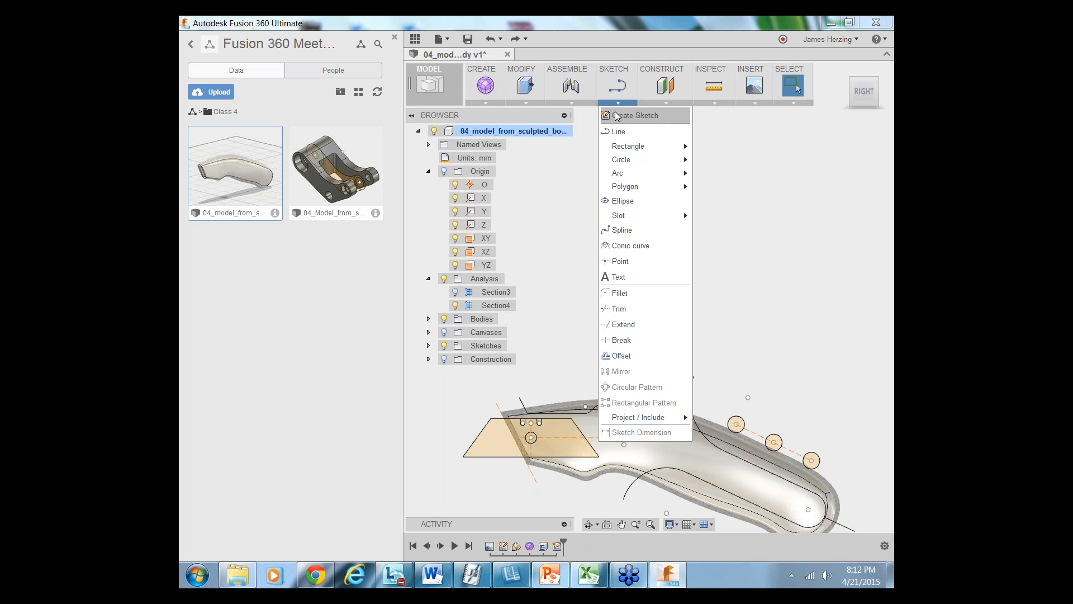
click(615, 133)
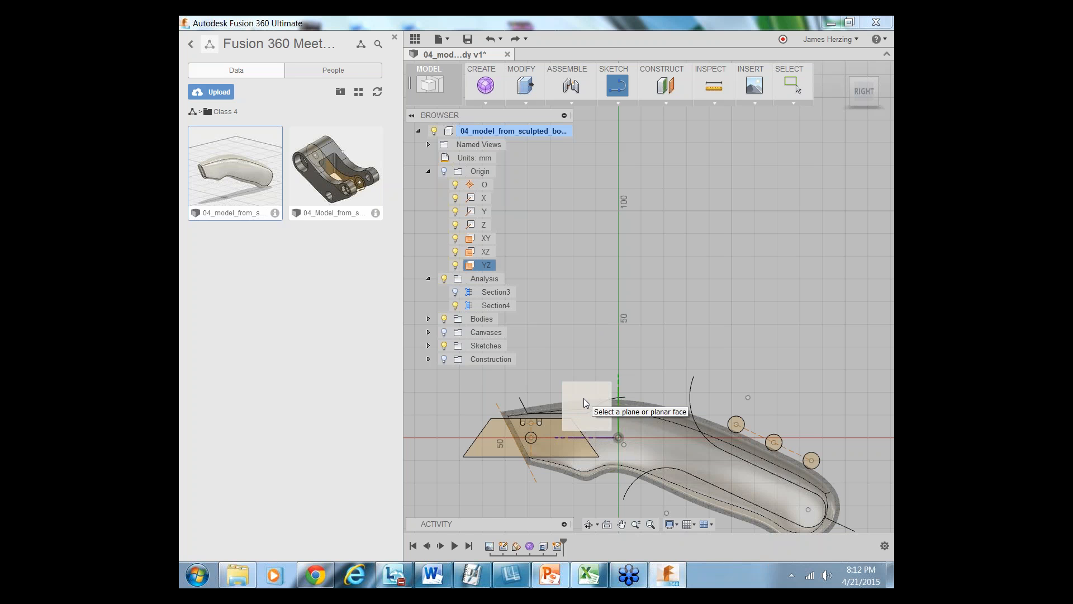
click(584, 399)
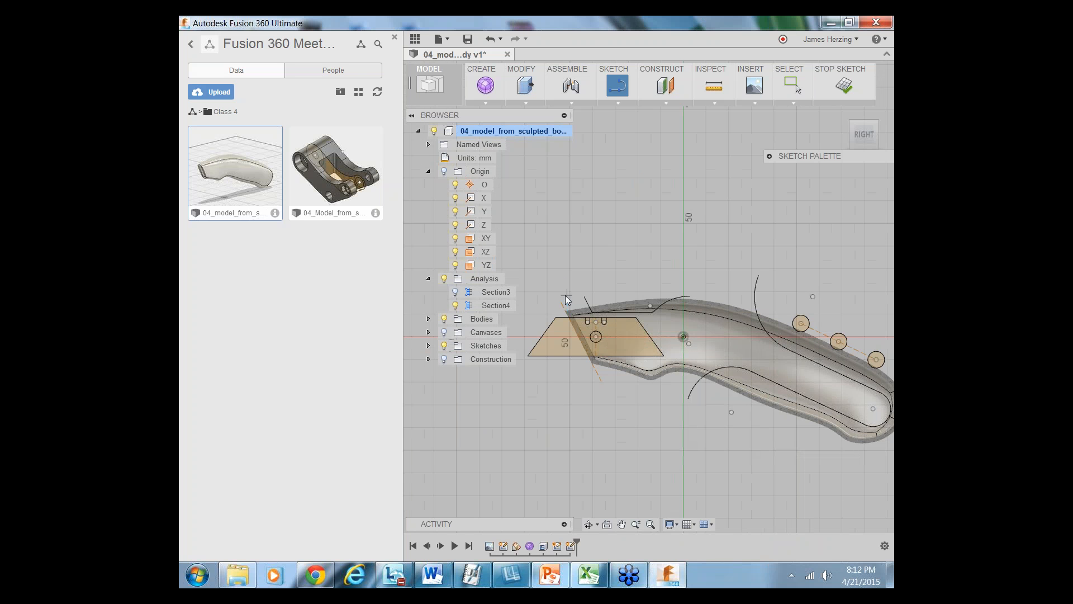
Sketch a nearly horizontal line just above the blade's upper edge, from its front corner to just beyond the handle's upper contour
scroll(565, 298, up, 8)
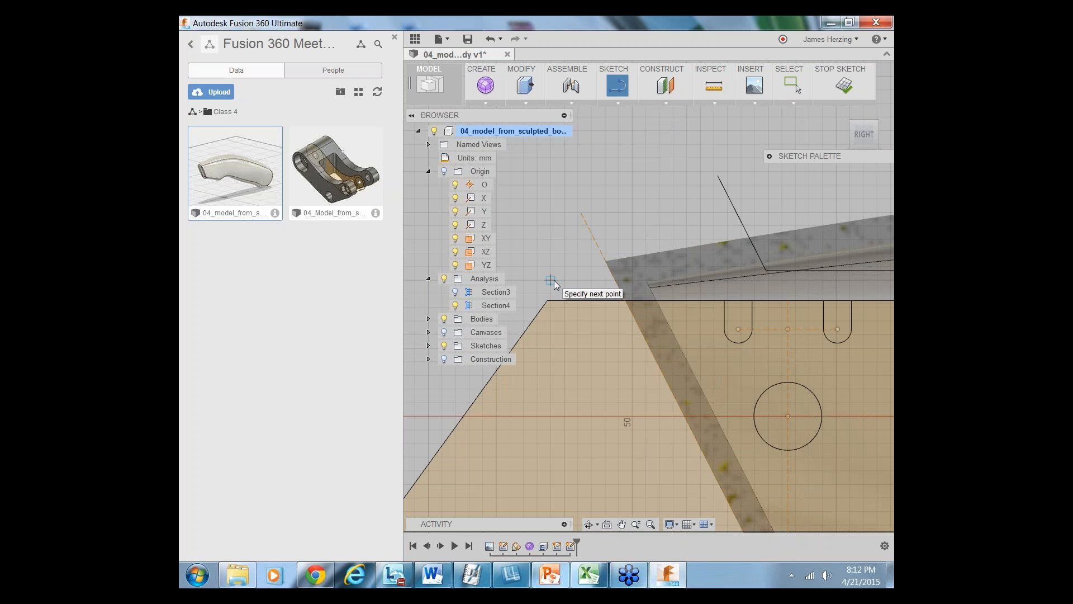
click(537, 301)
scroll(541, 331, down, 6)
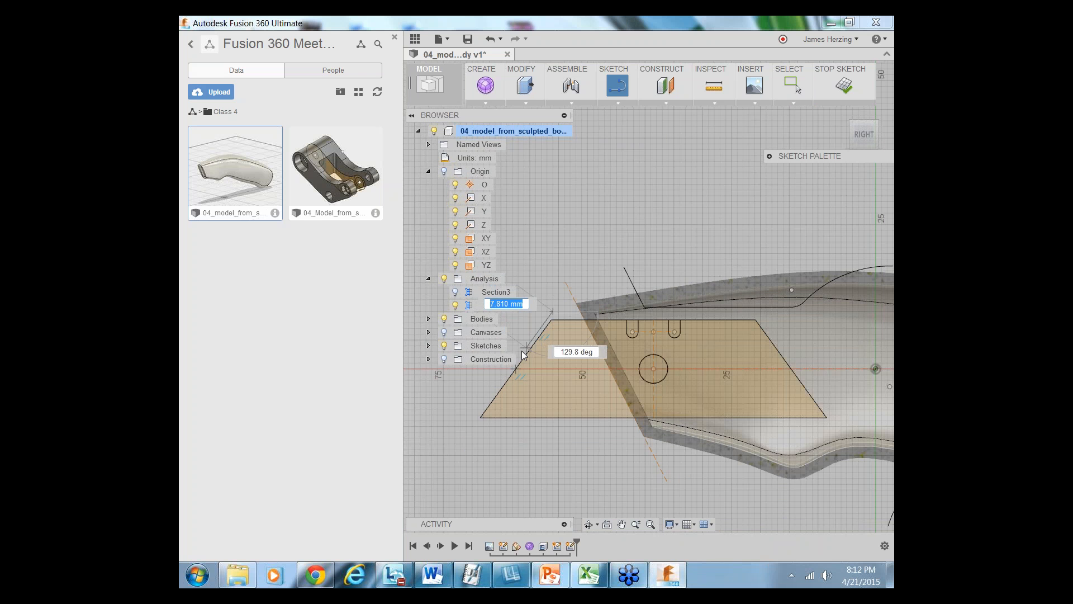
scroll(664, 331, down, 6)
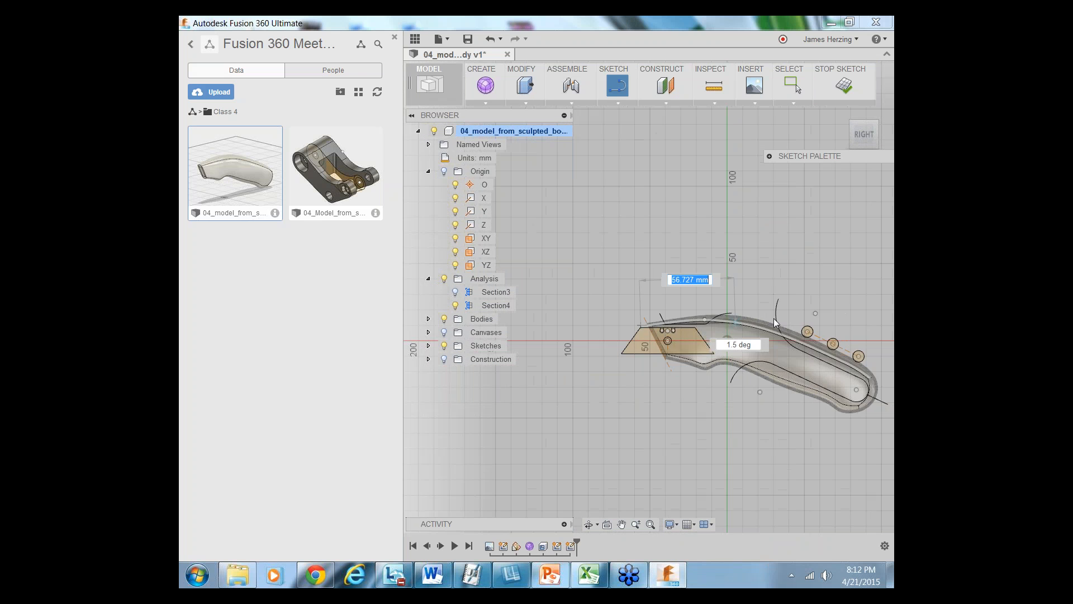
scroll(782, 329, up, 10)
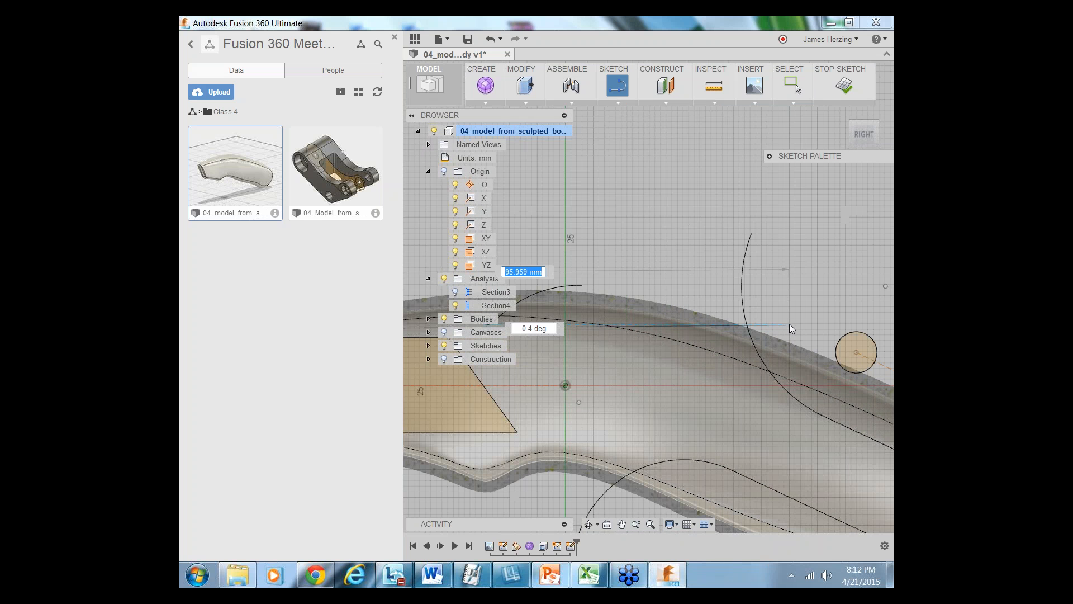
scroll(787, 326, up, 2)
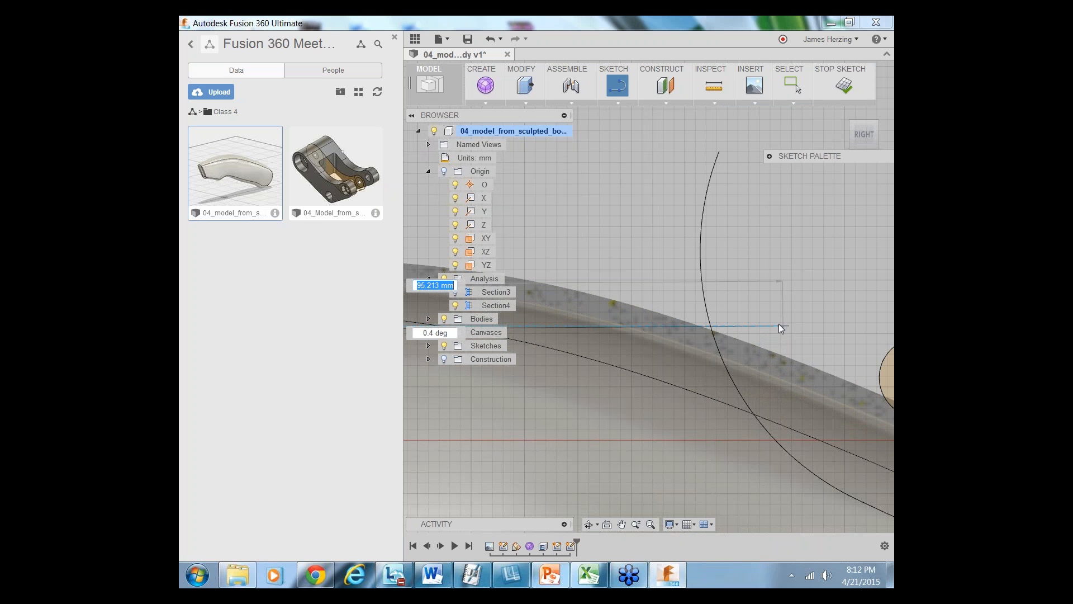
click(739, 325)
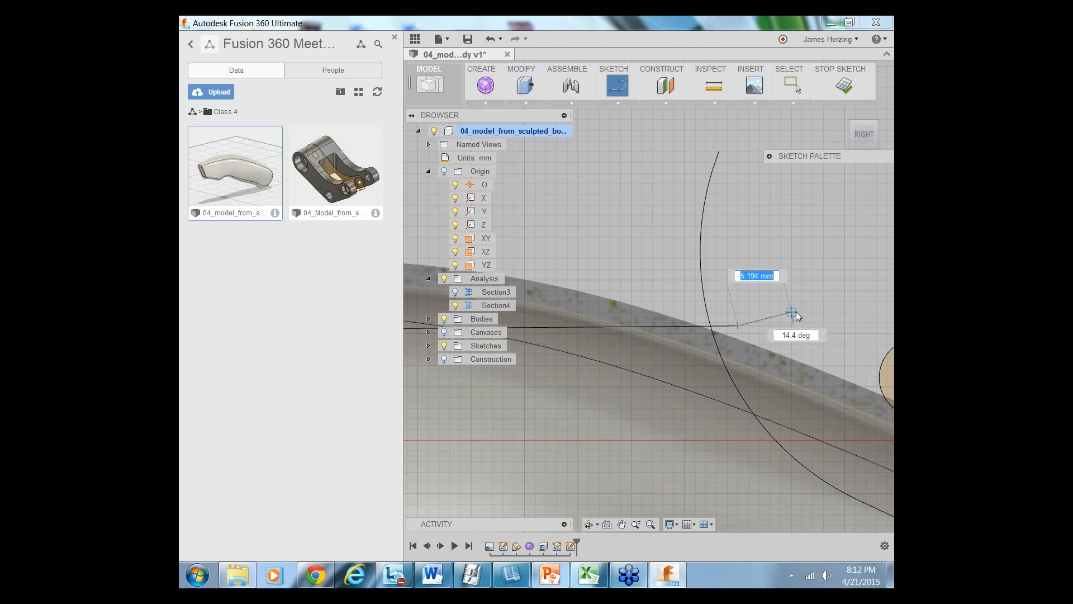
key(Escape)
Sketch a horizontal line just beneath the blade's lower edge, from near its front corner to beyond the handle's rear contour
scroll(746, 276, down, 5)
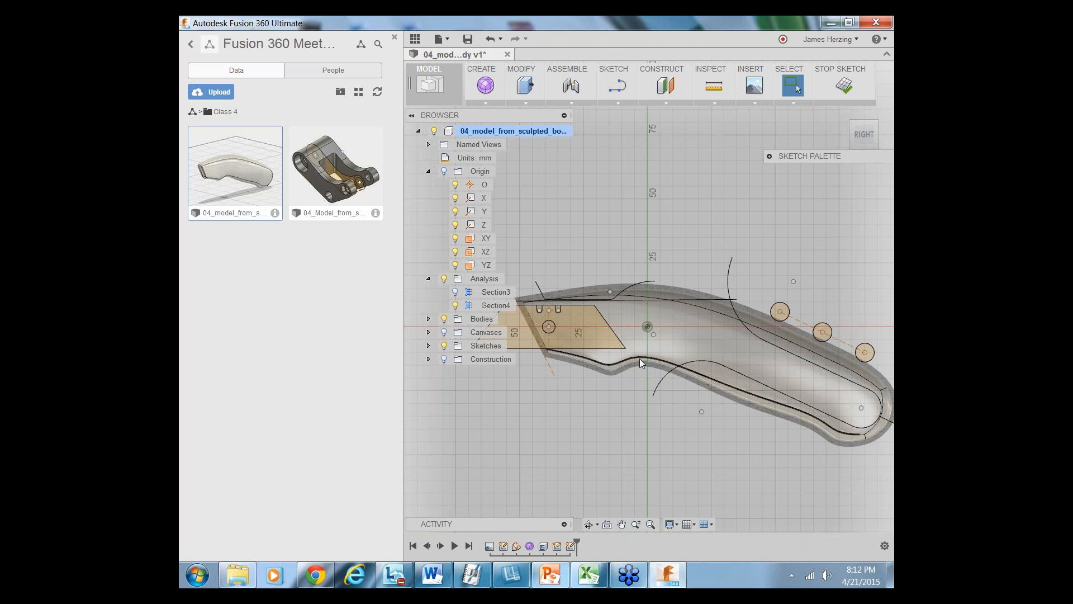
scroll(639, 354, down, 1)
scroll(639, 354, down, 1)
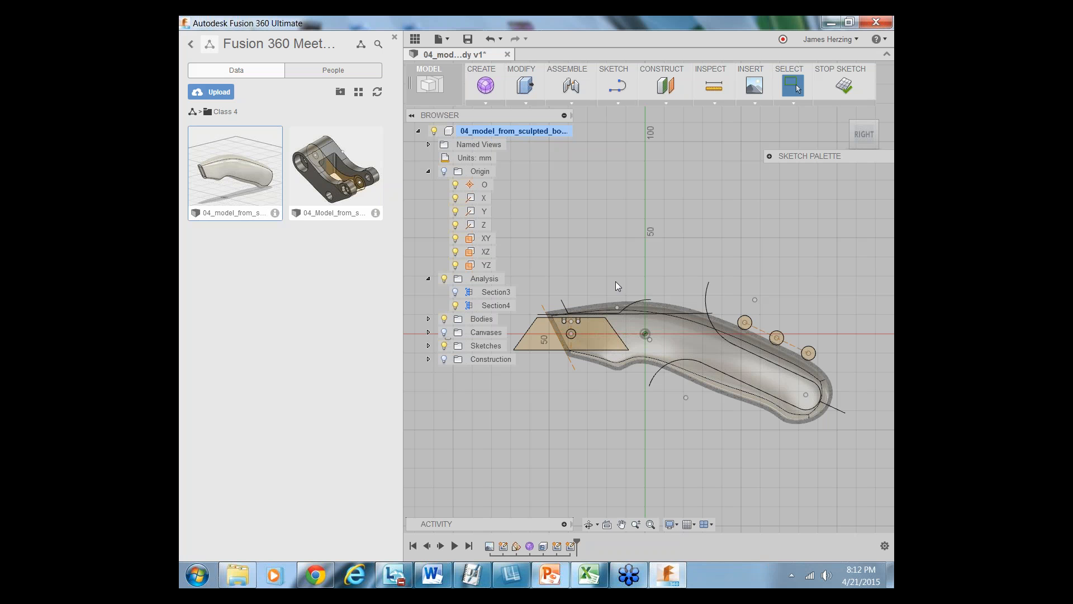
click(618, 104)
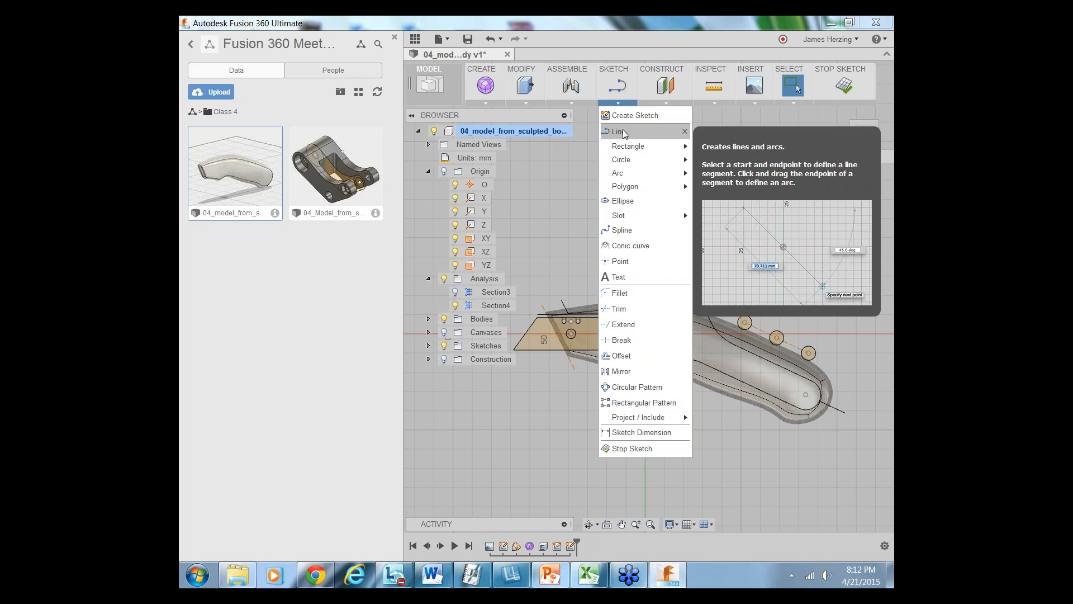
click(621, 132)
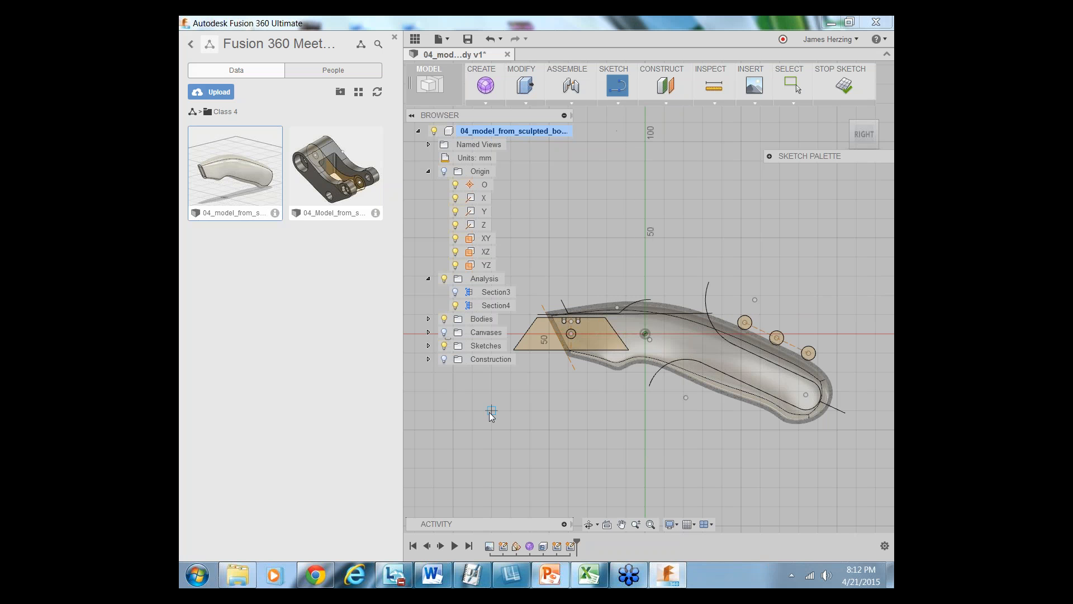
scroll(609, 403, down, 2)
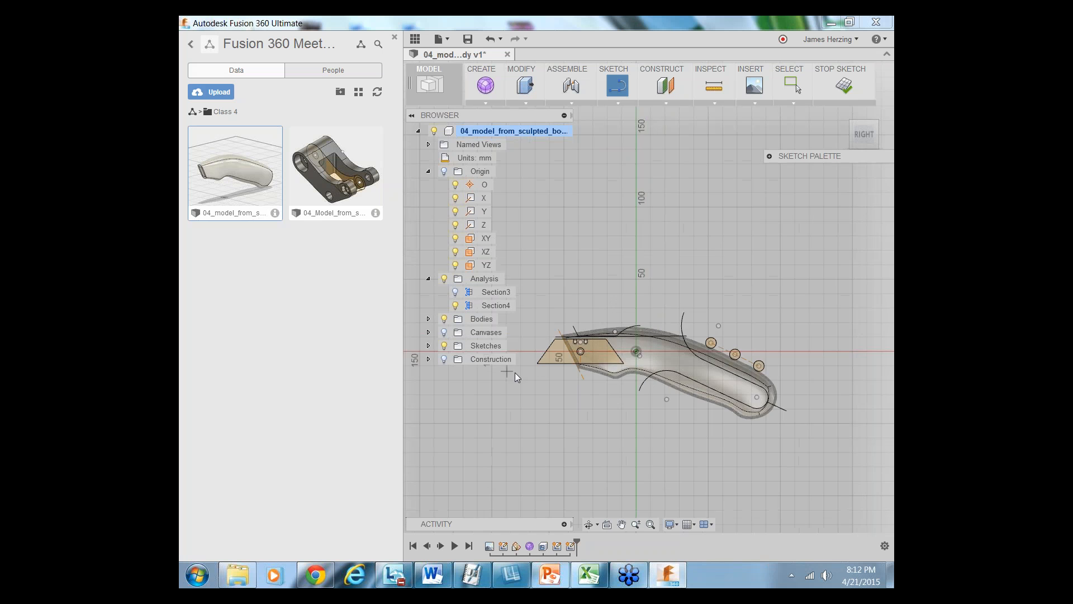
scroll(553, 390, up, 5)
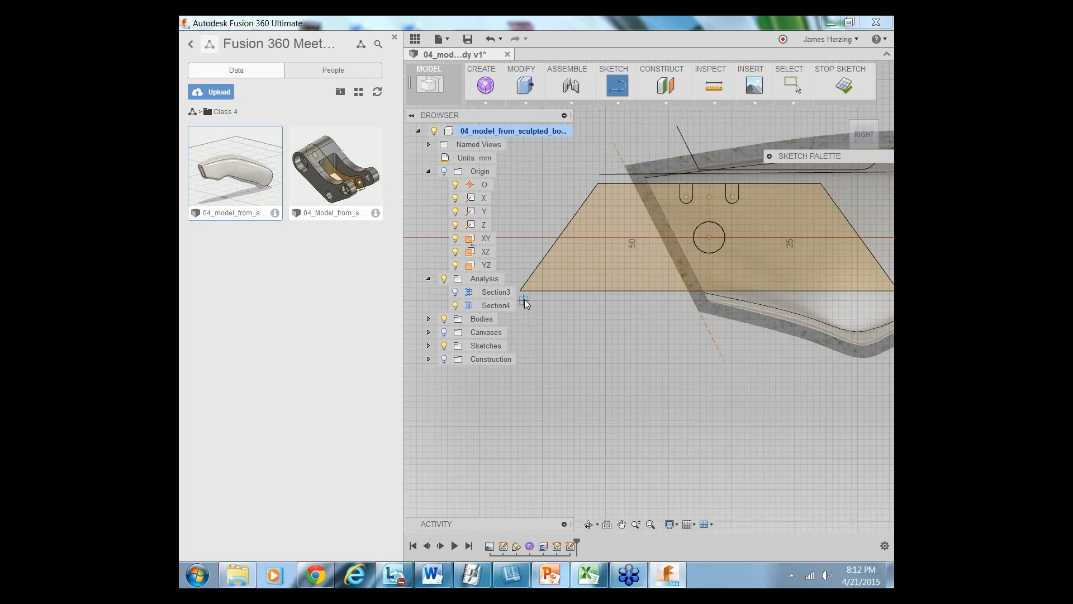
scroll(525, 304, up, 3)
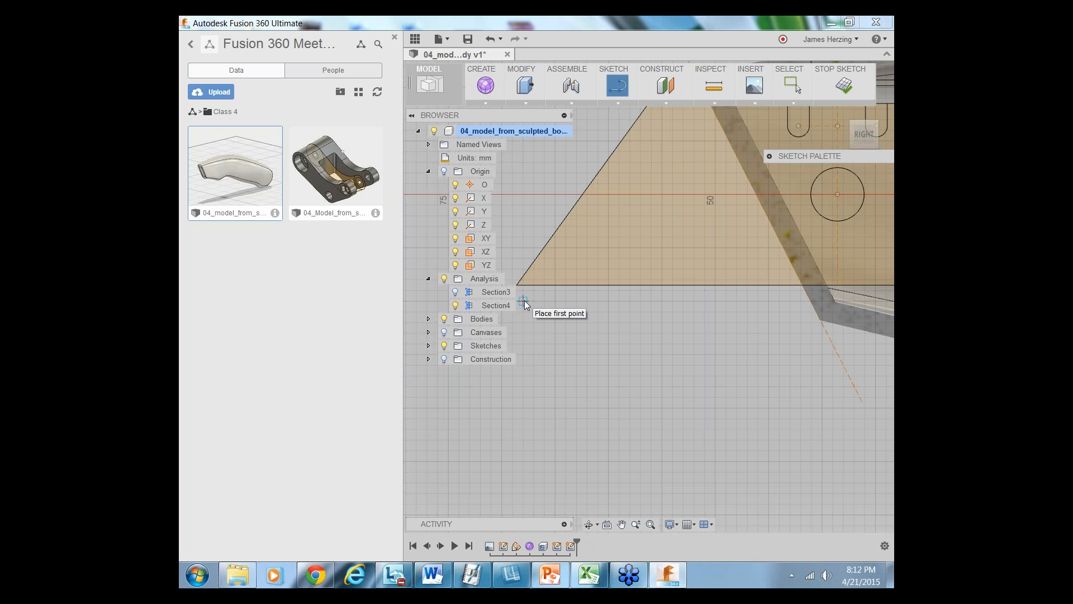
scroll(598, 368, down, 2)
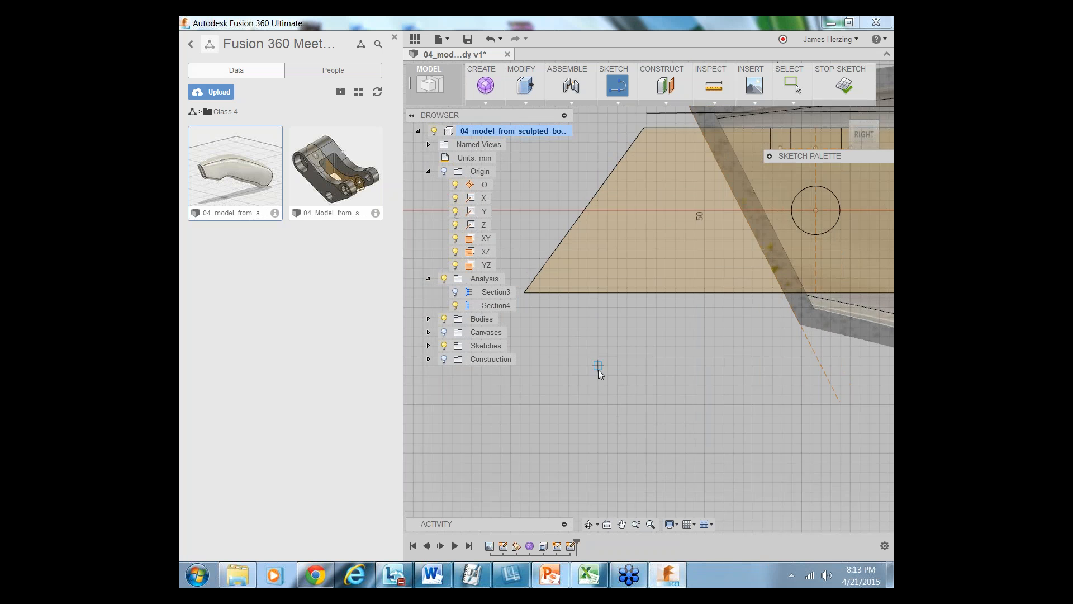
scroll(535, 306, up, 5)
click(534, 295)
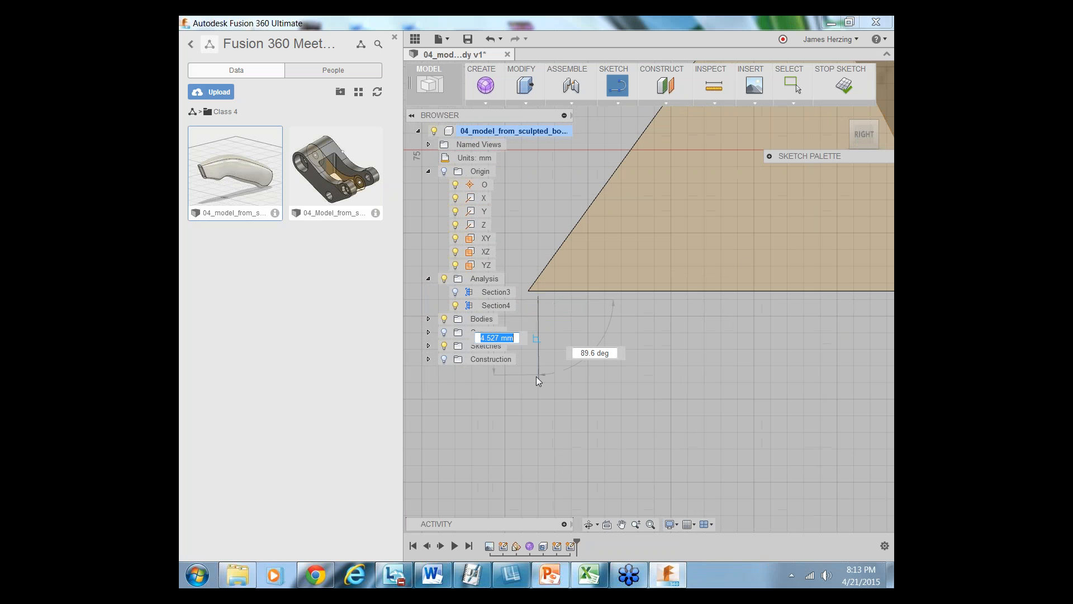
scroll(537, 378, down, 3)
scroll(758, 366, down, 6)
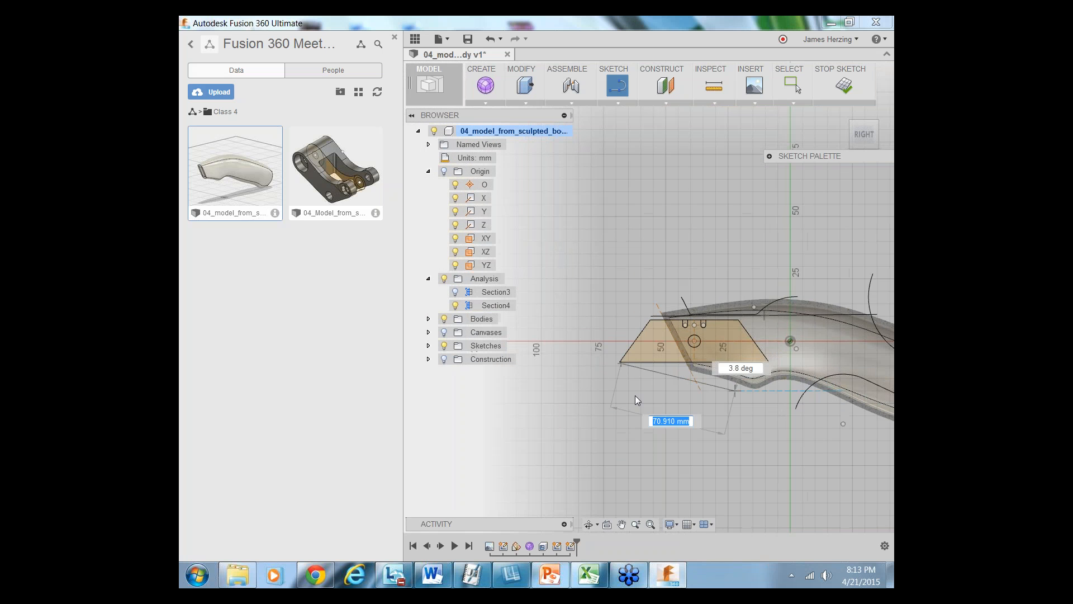
scroll(855, 414, up, 5)
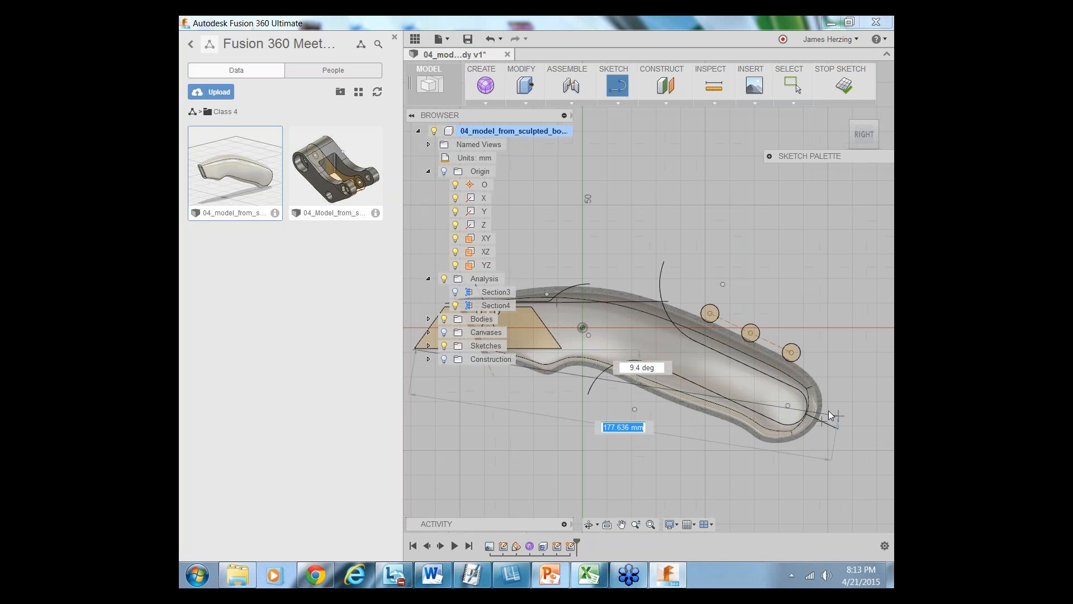
double_click(828, 350)
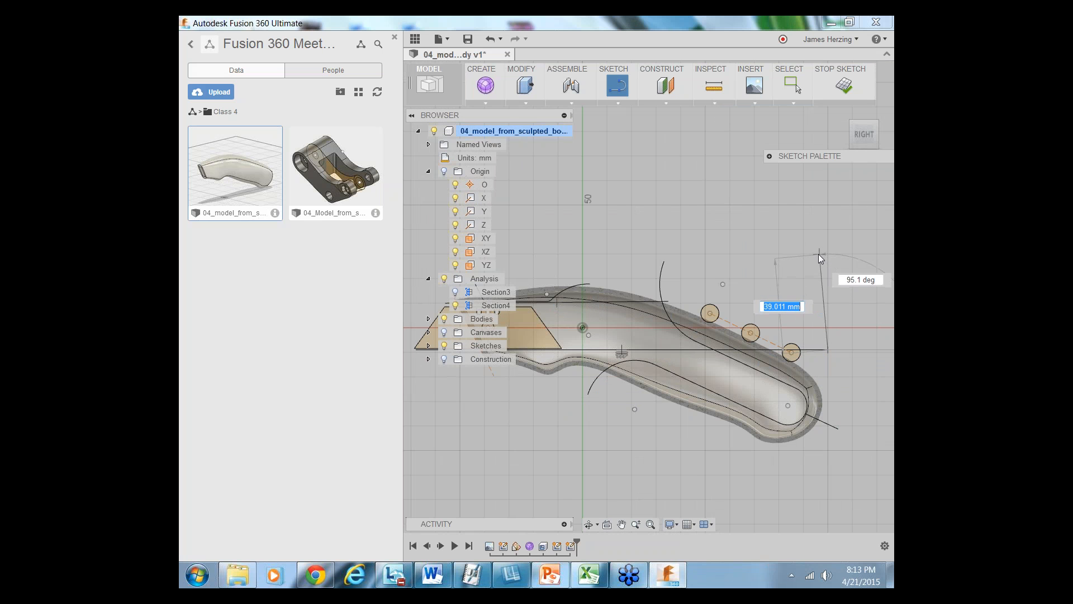
key(Escape)
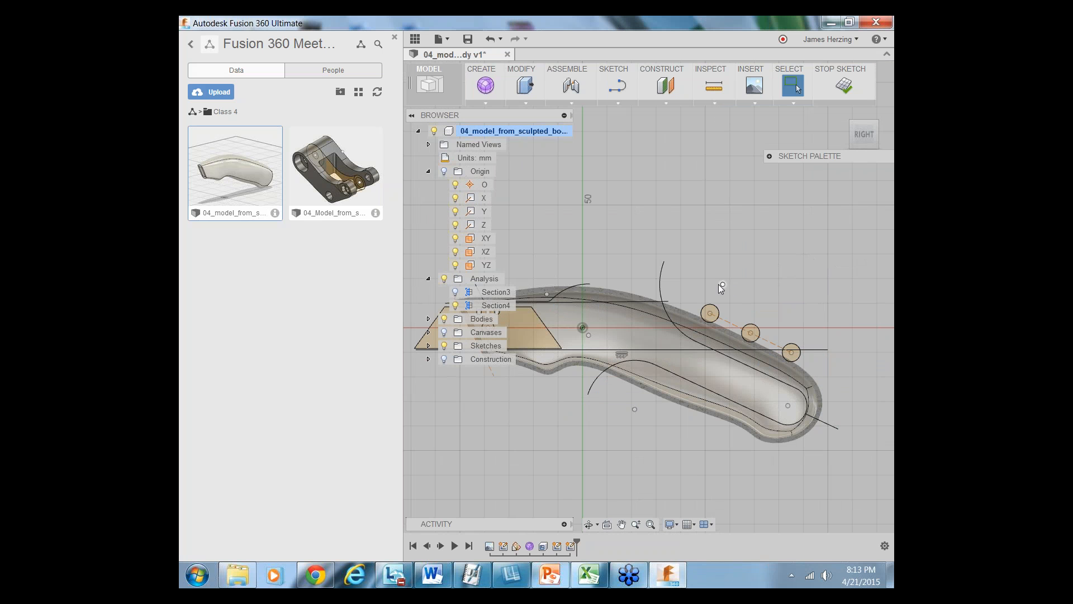
Connect the upper line's rear end to the lower line with a vertical line about 20 mm long
right_click(697, 221)
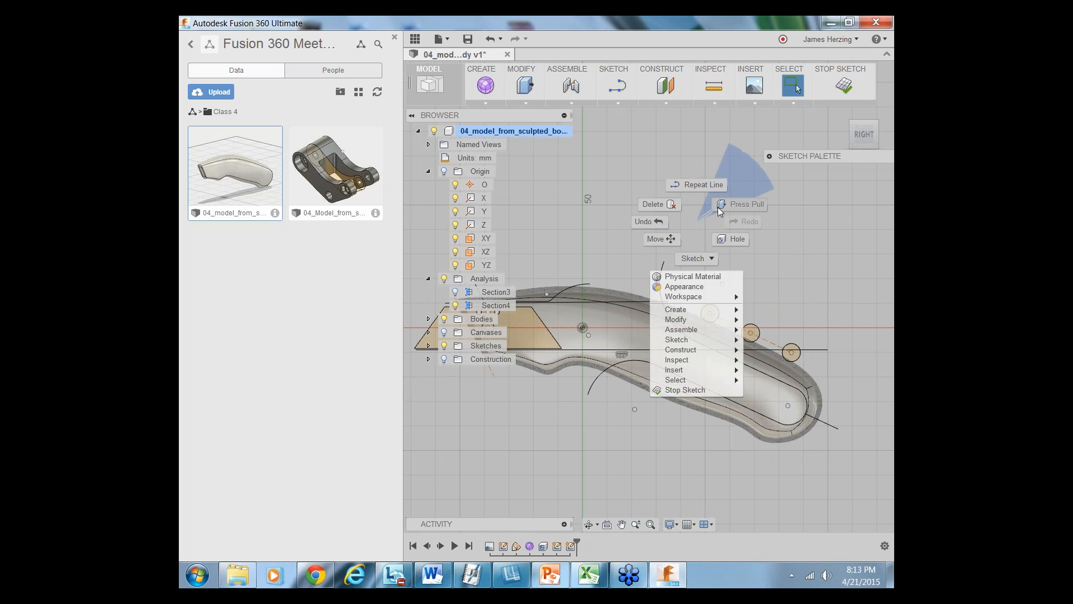
click(696, 185)
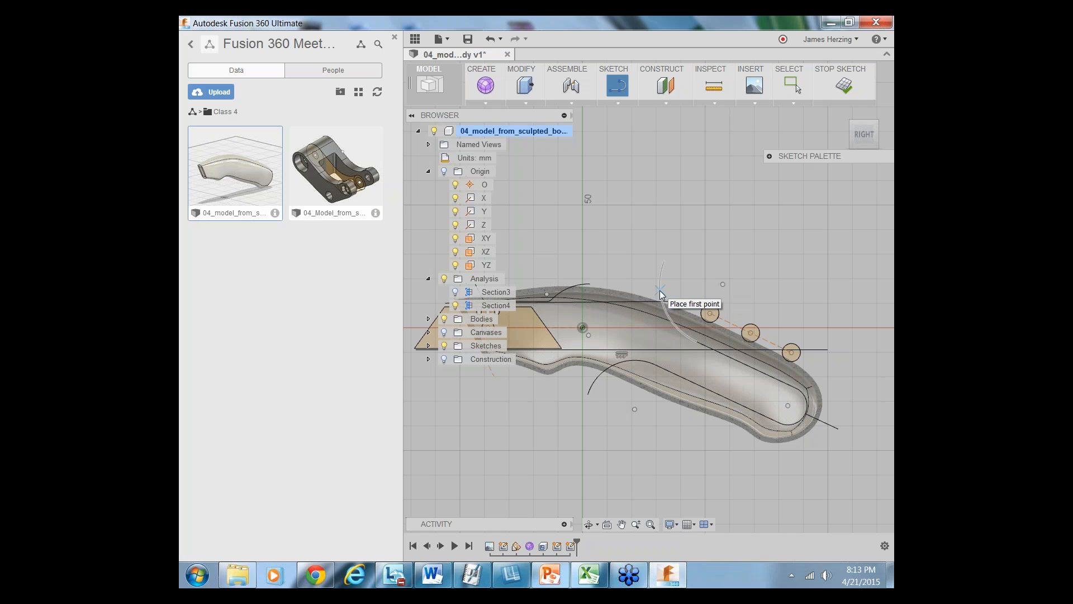
click(668, 300)
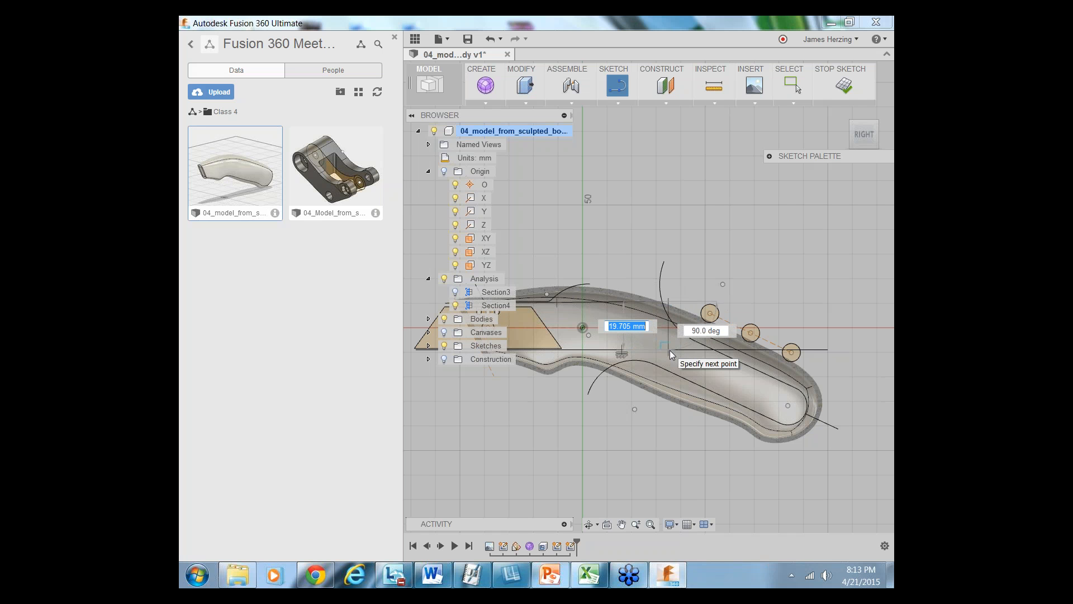
click(670, 350)
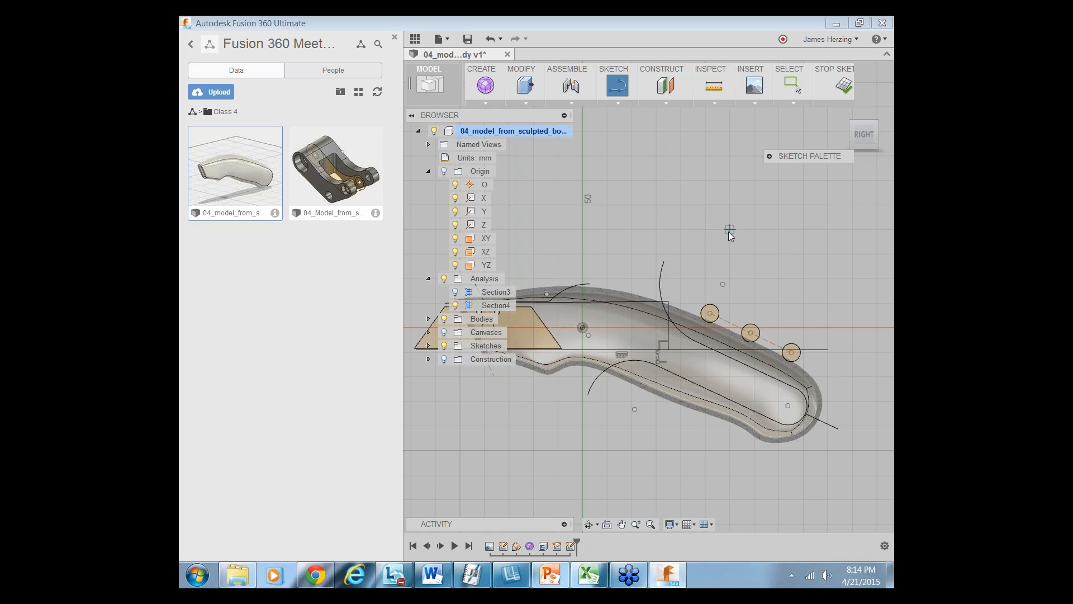
key(Escape)
scroll(727, 218, down, 3)
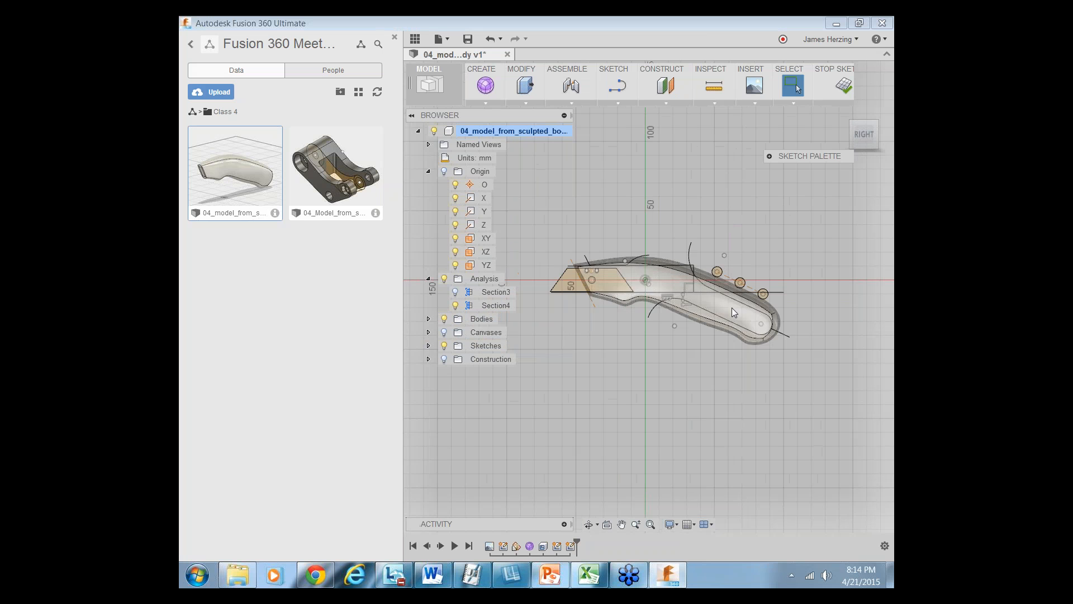
scroll(726, 316, up, 4)
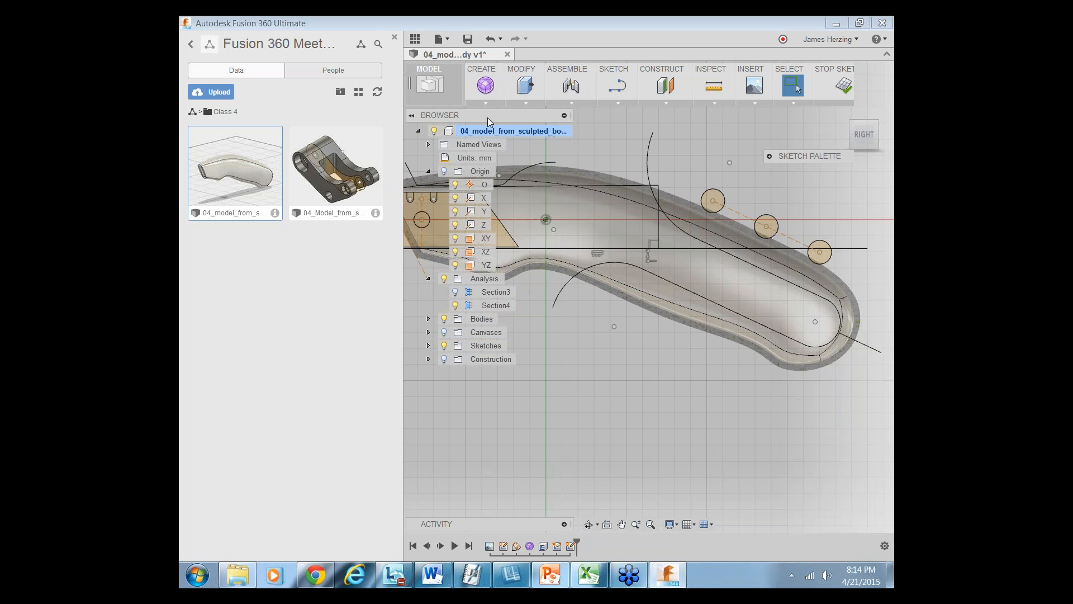
click(526, 102)
click(498, 100)
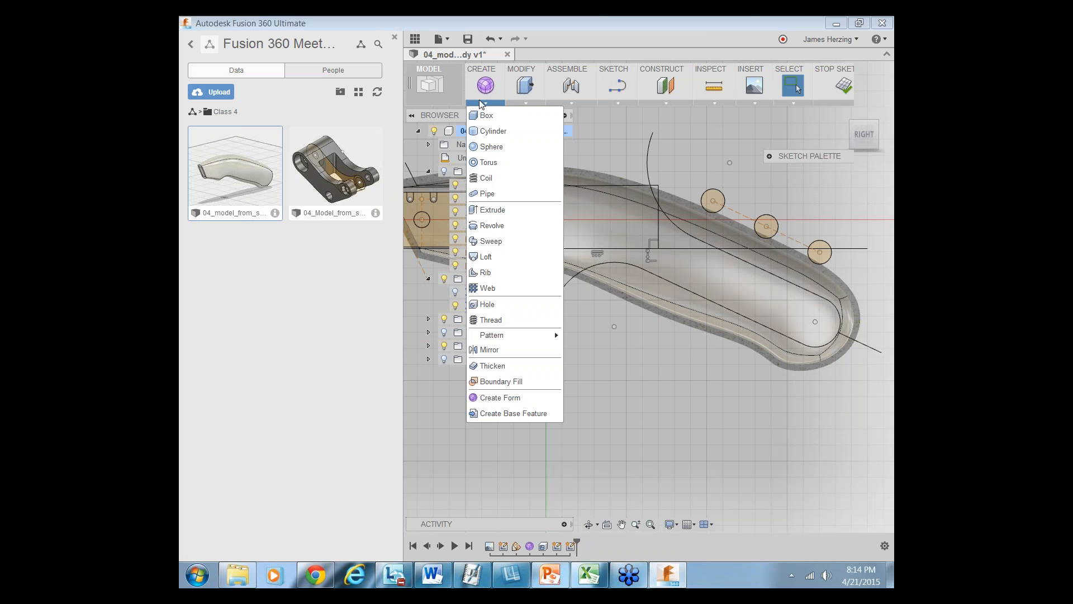
click(525, 102)
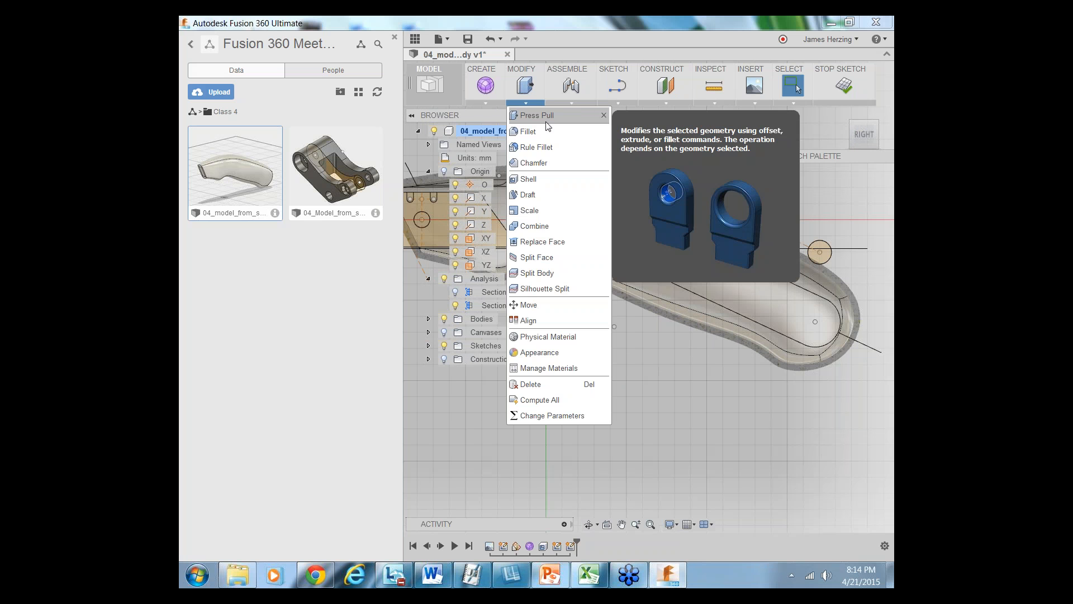
click(666, 102)
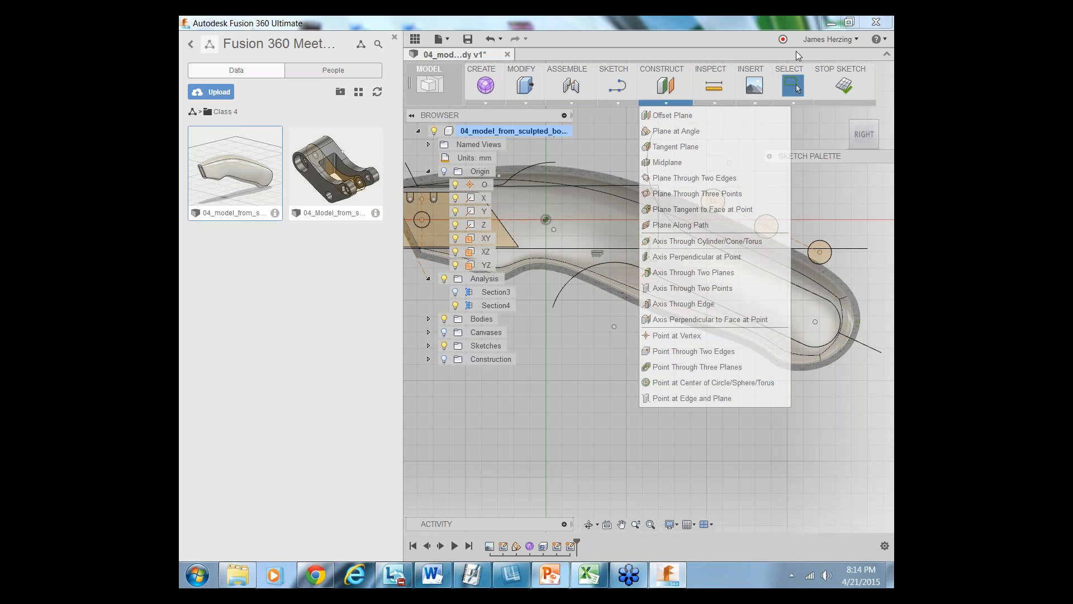
Finish the sketch of the lines surrounding the blade
click(845, 85)
scroll(685, 278, down, 5)
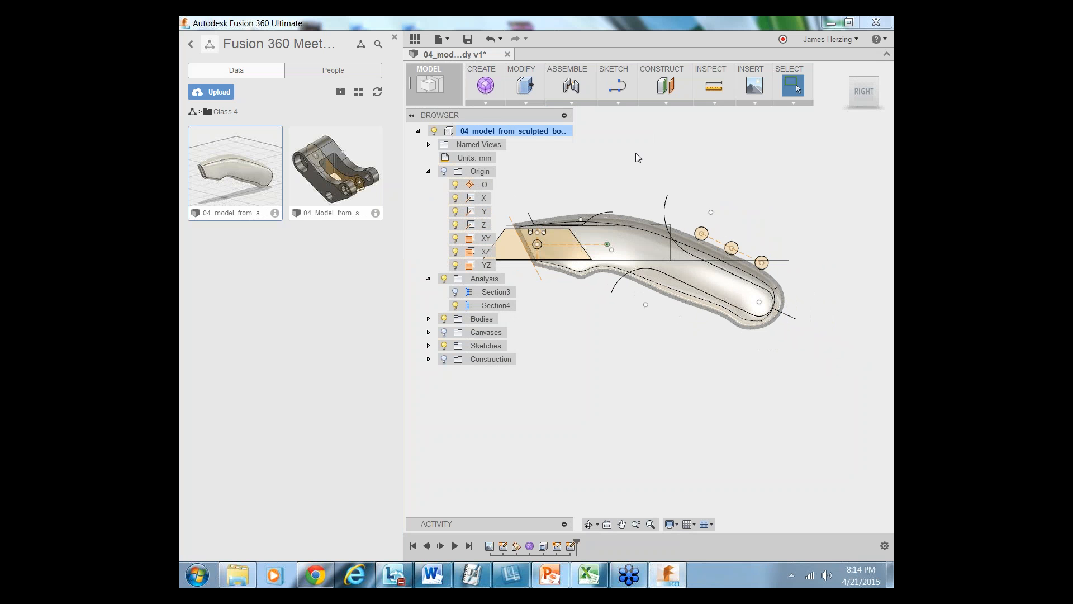
click(485, 103)
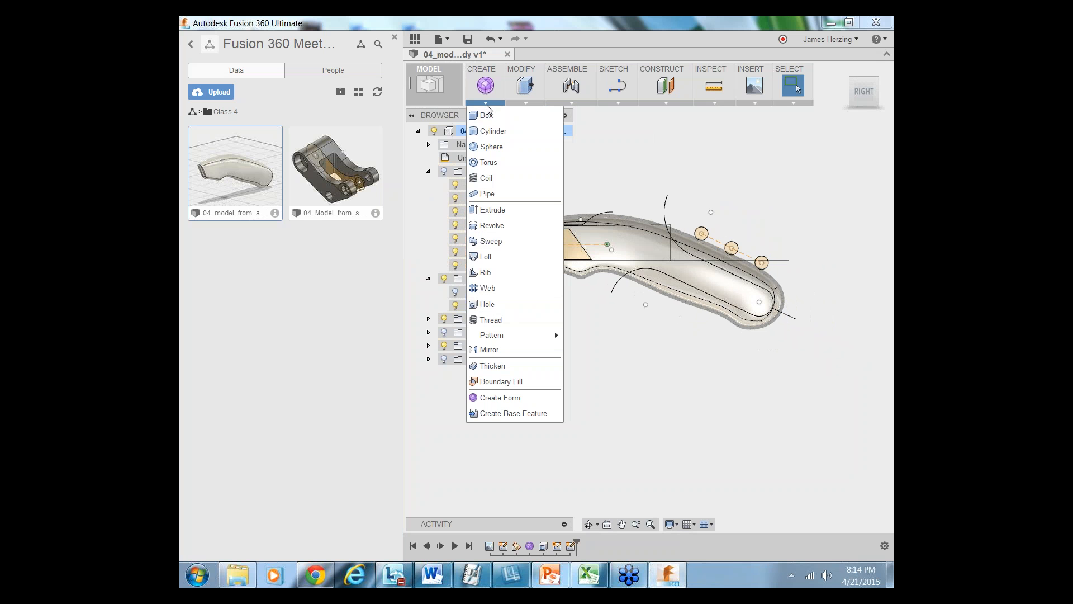
click(511, 288)
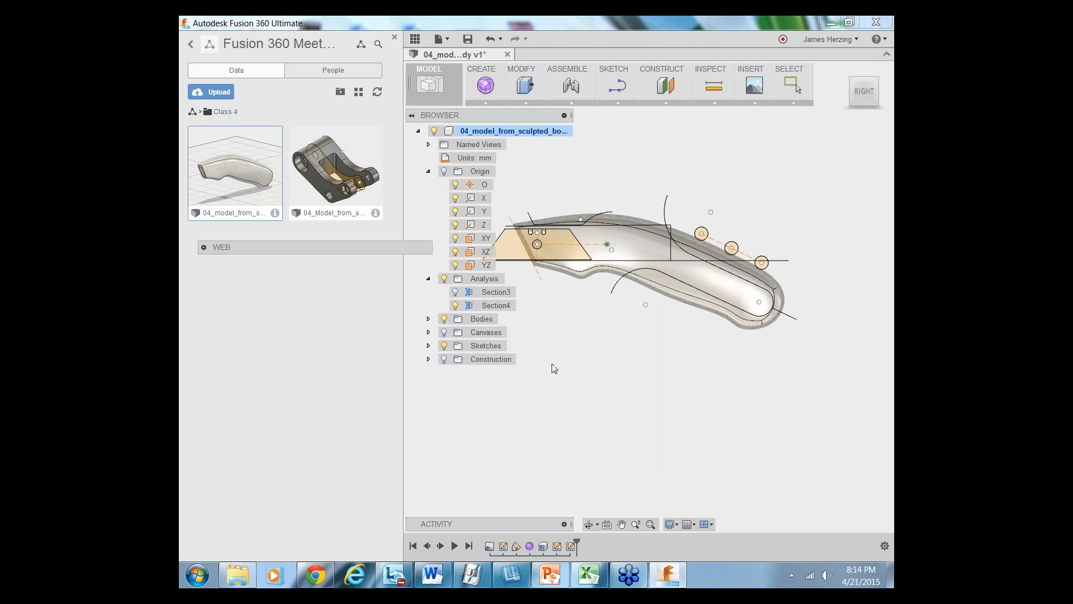
click(636, 223)
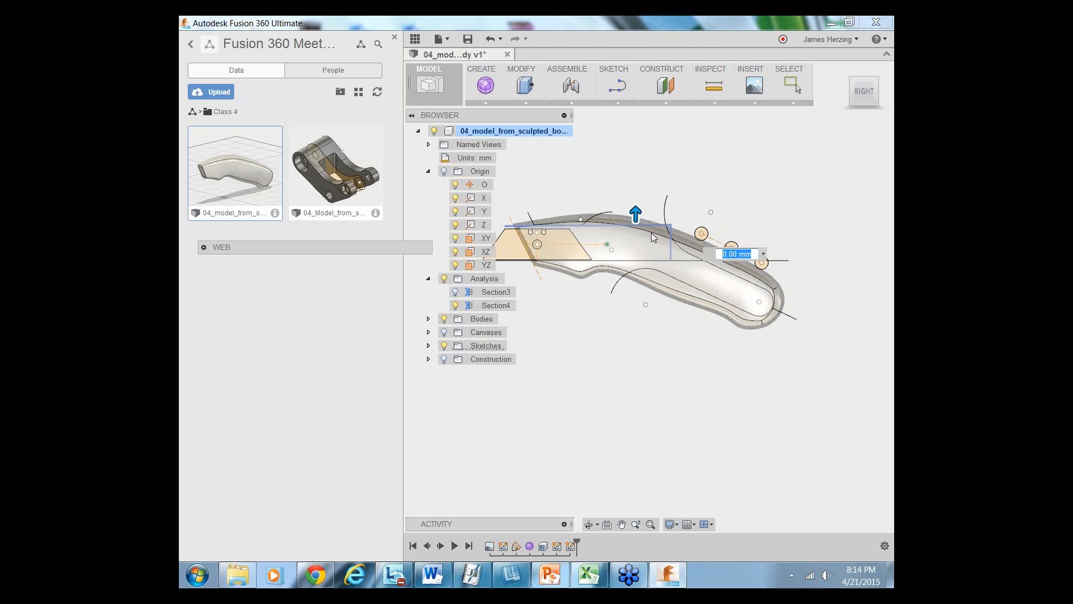
scroll(663, 366, up, 2)
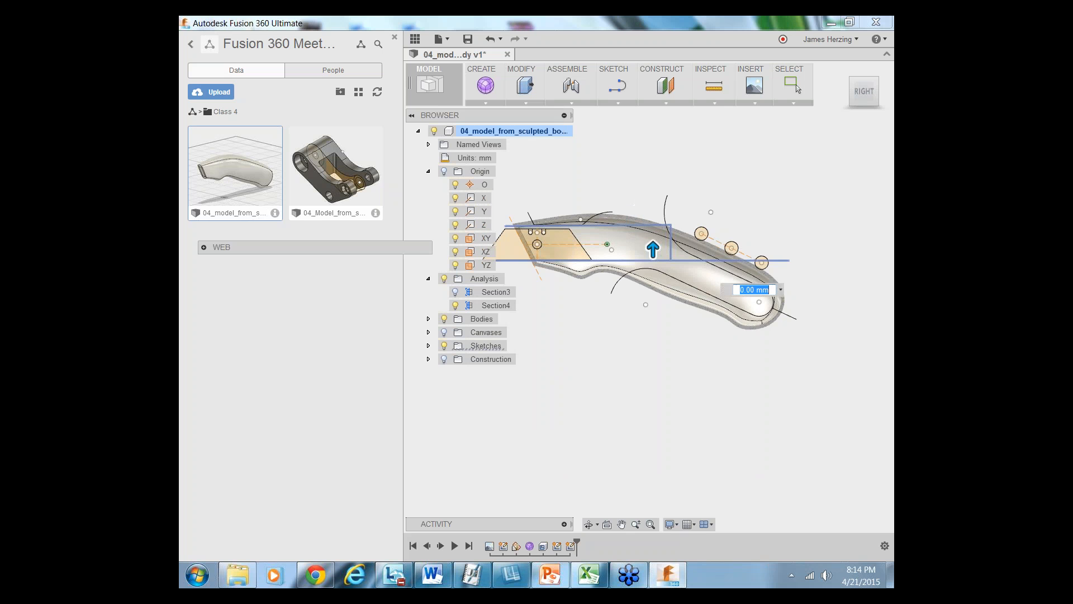
scroll(662, 364, up, 2)
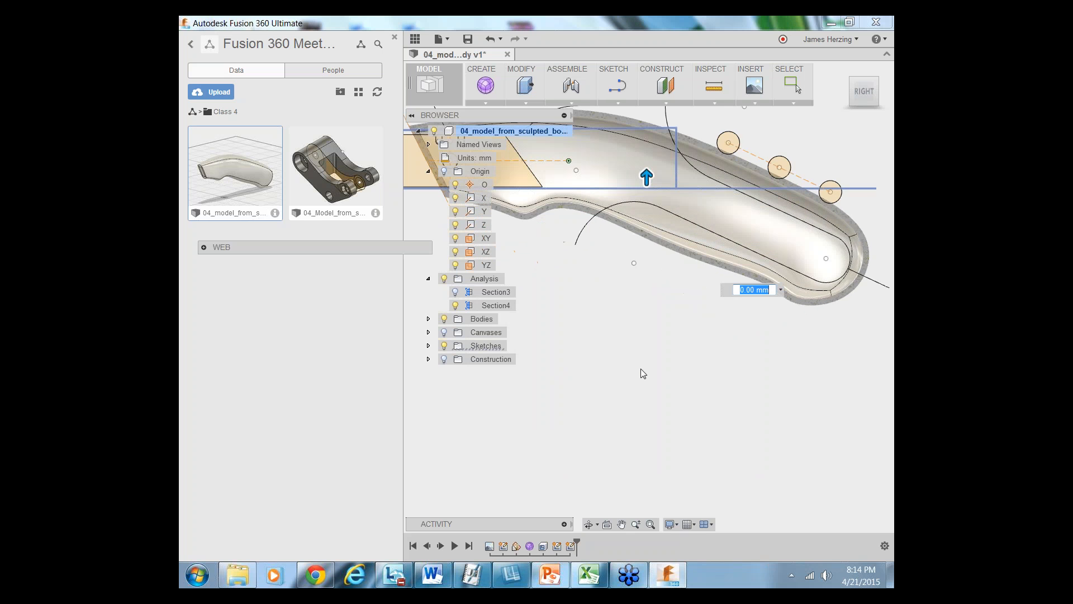
scroll(641, 368, down, 2)
scroll(690, 176, up, 1)
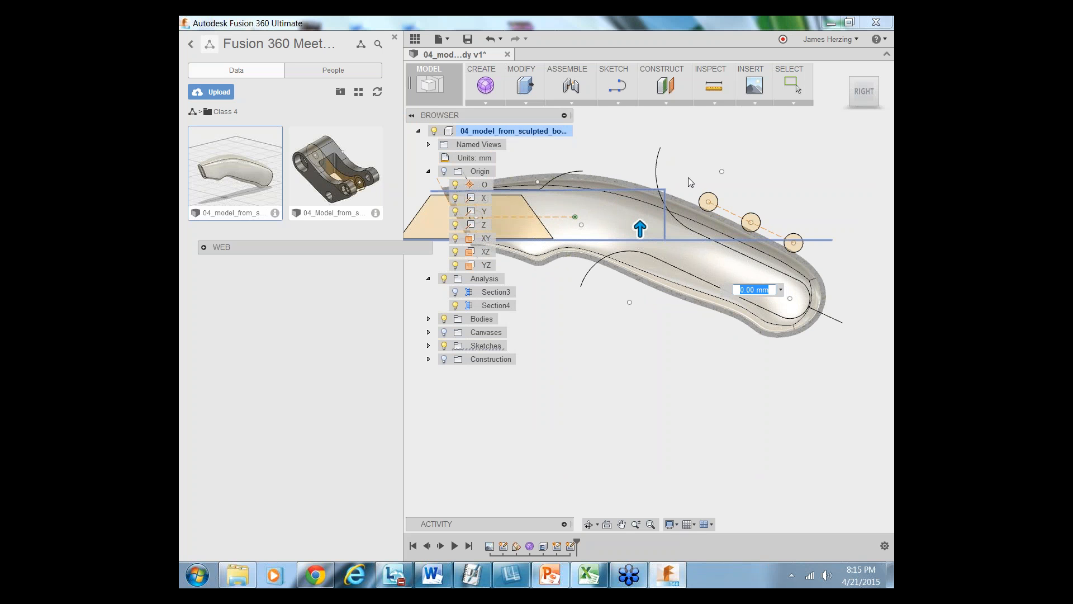
scroll(689, 181, up, 1)
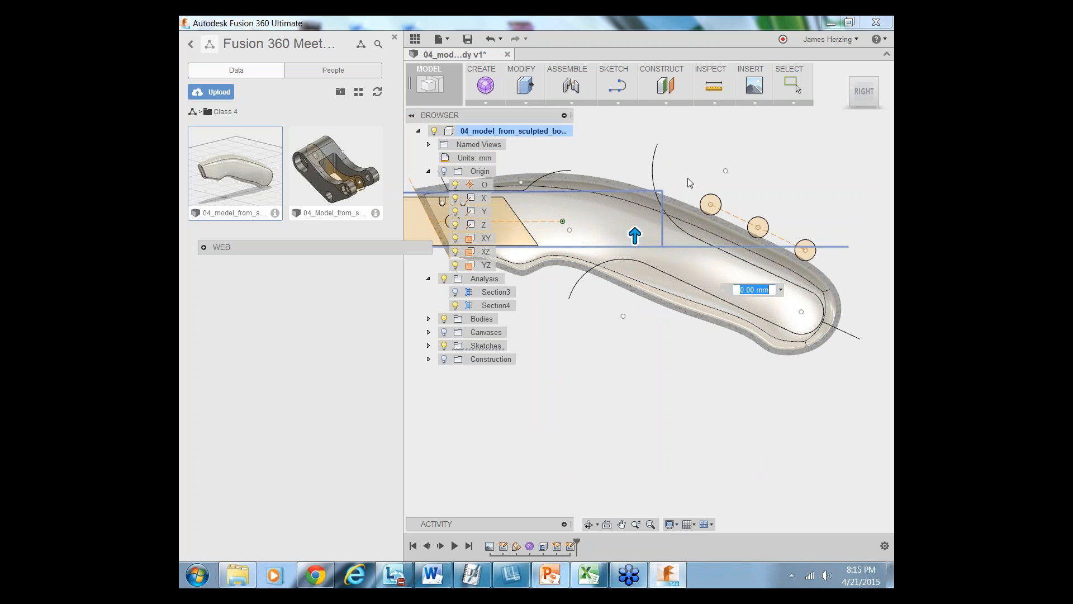
key(Escape)
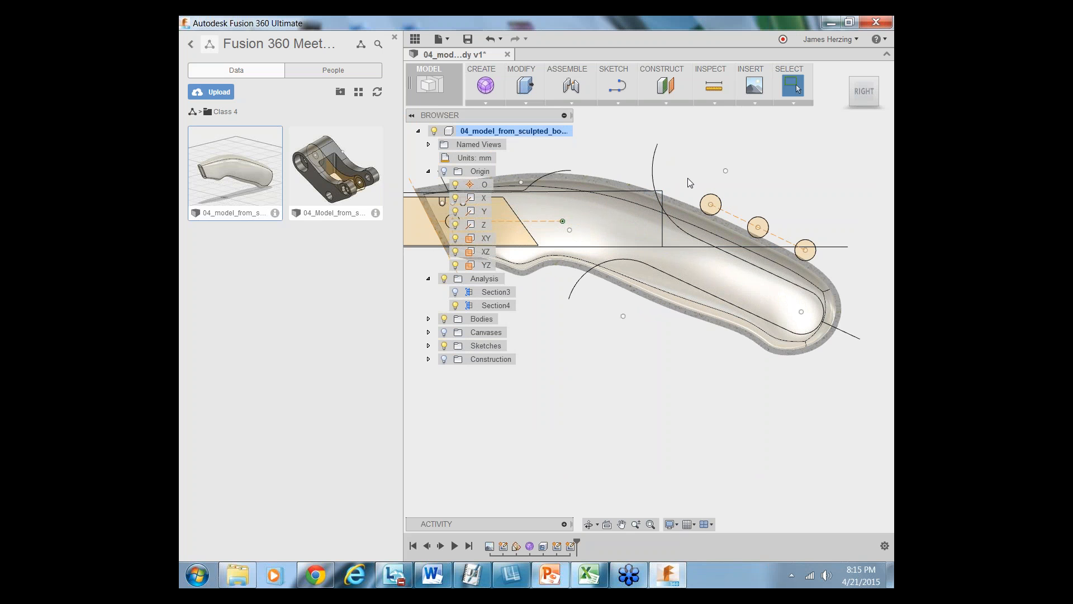
Create 2 mm thick web walls inside the hollow handle from the sketched upper, lower and vertical lines
click(485, 104)
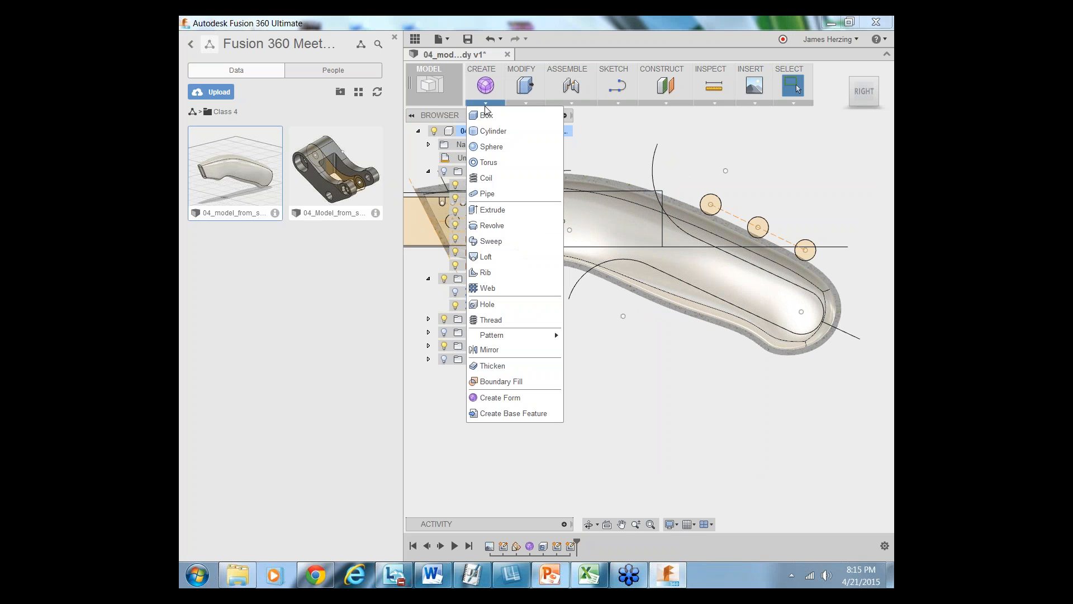
click(516, 289)
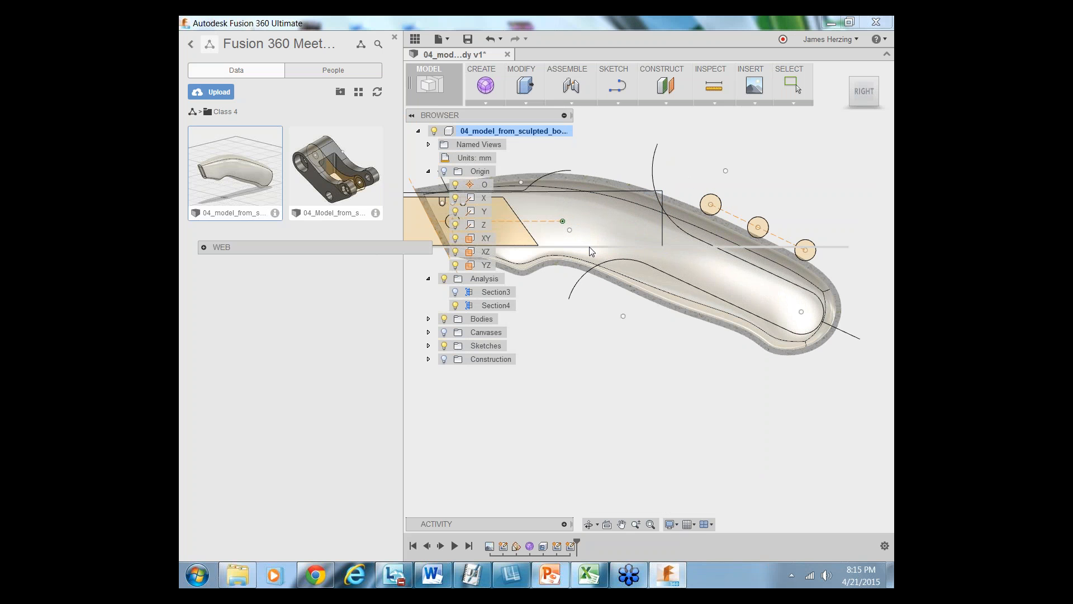
click(598, 190)
click(636, 247)
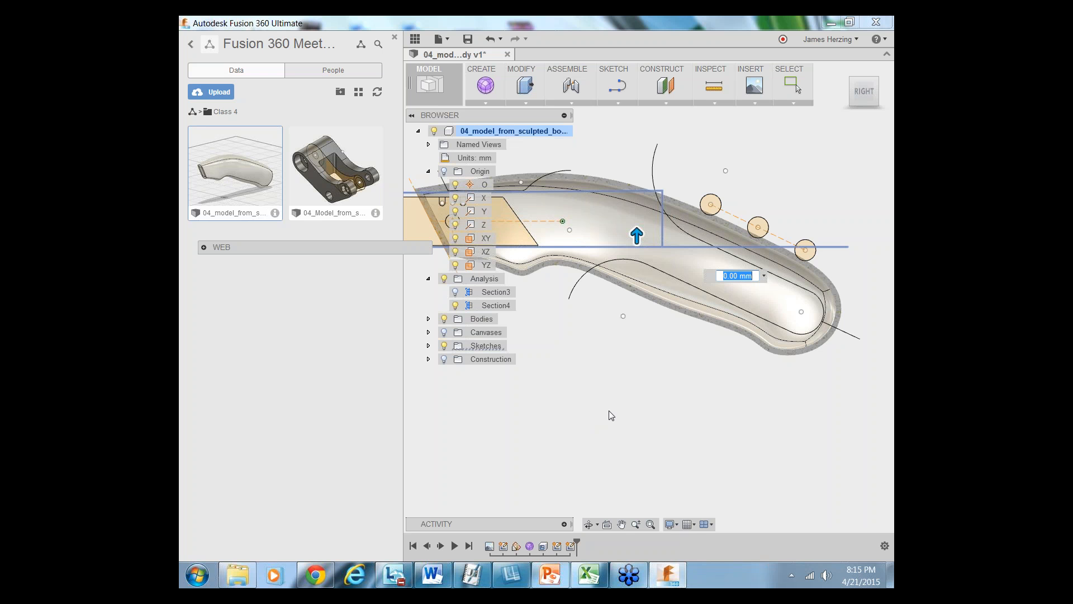
text(2)
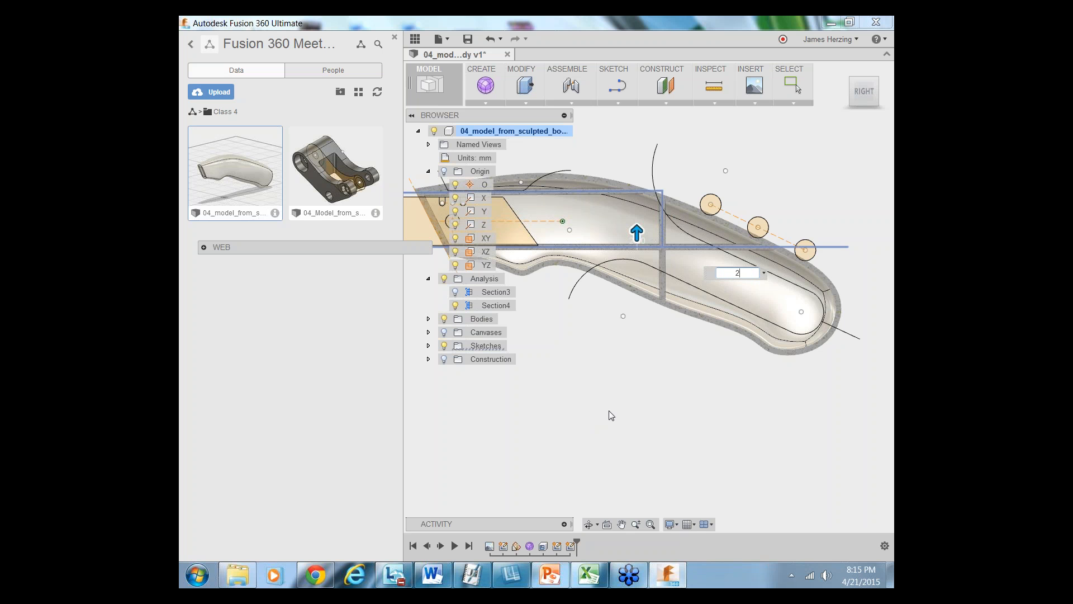
scroll(615, 380, down, 3)
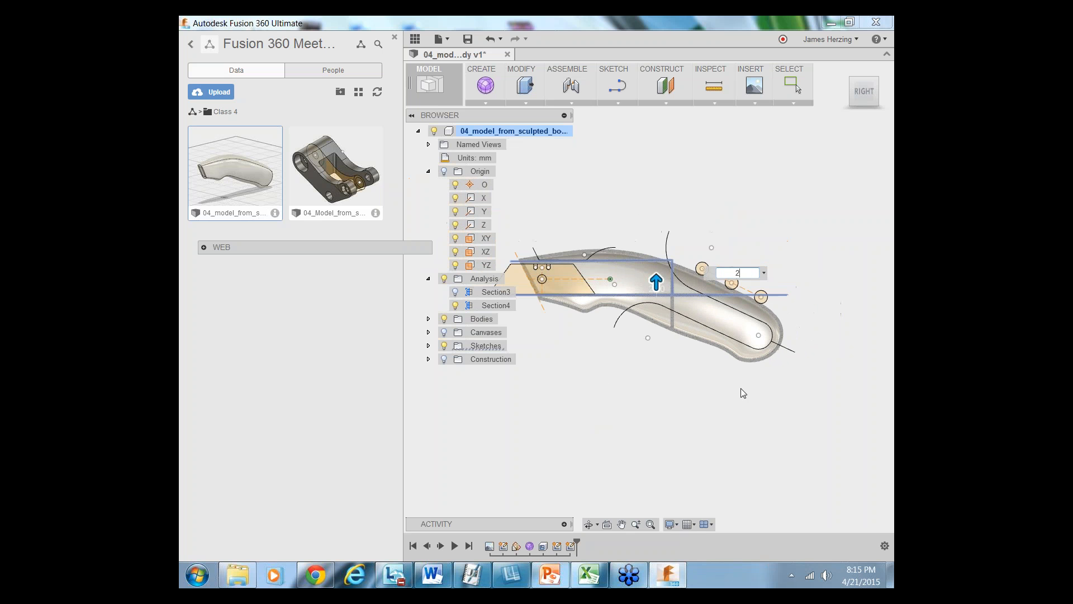
scroll(582, 317, up, 5)
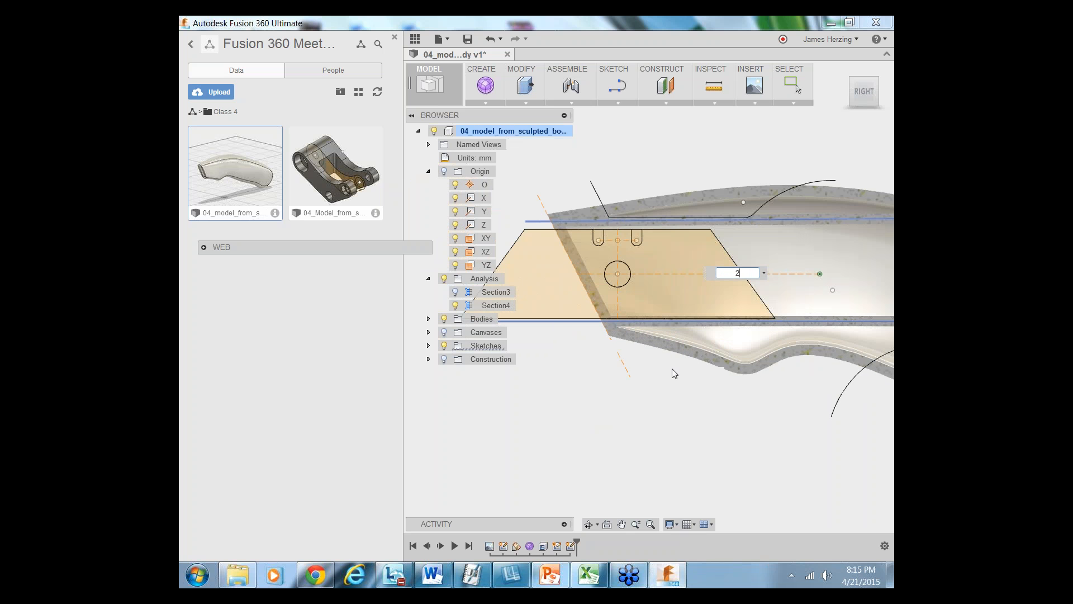
scroll(612, 351, down, 4)
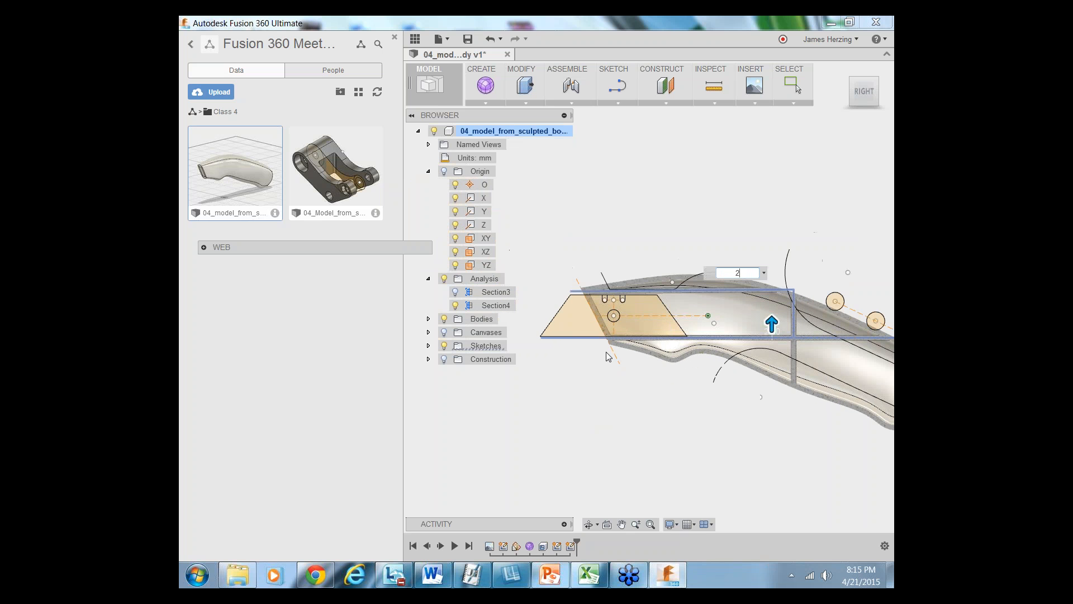
scroll(817, 302, up, 6)
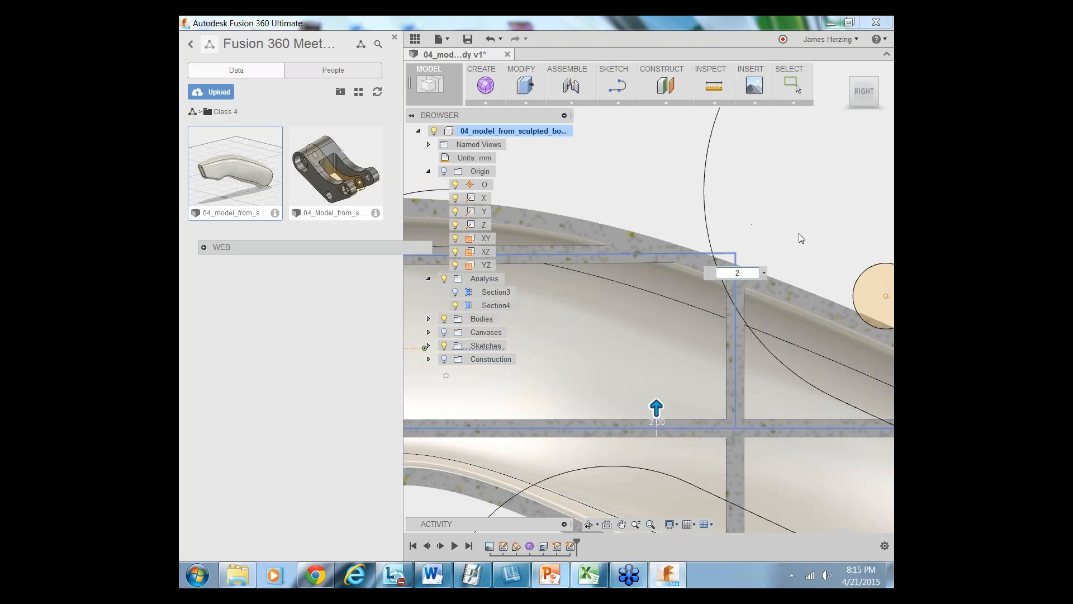
scroll(799, 233, up, 1)
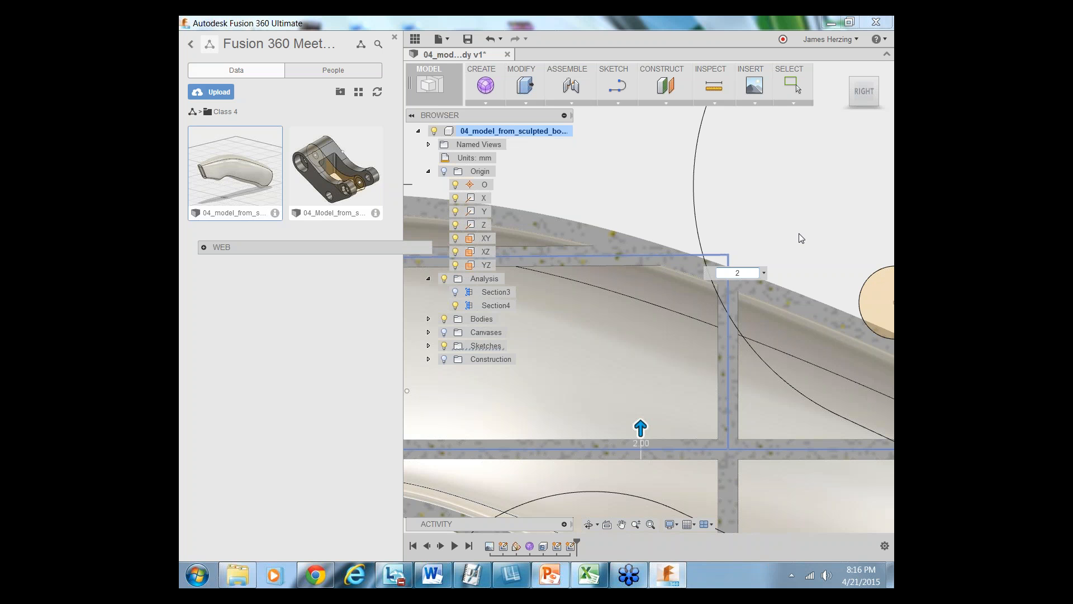
key(Return)
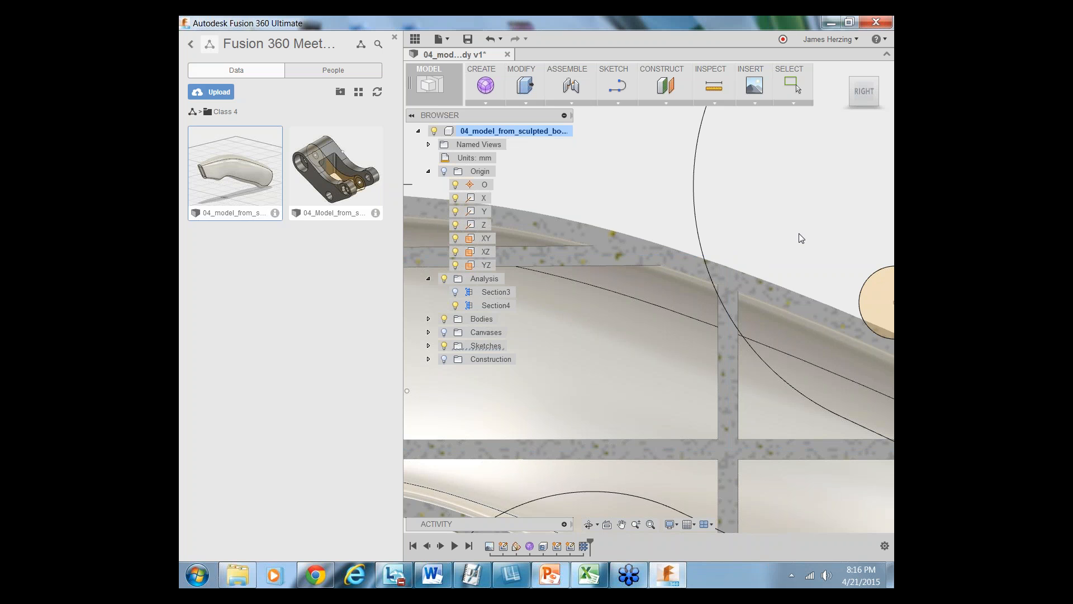
Examine the web walls around the blade, the list of bodies, and the handle from its left and right sides
scroll(800, 233, down, 10)
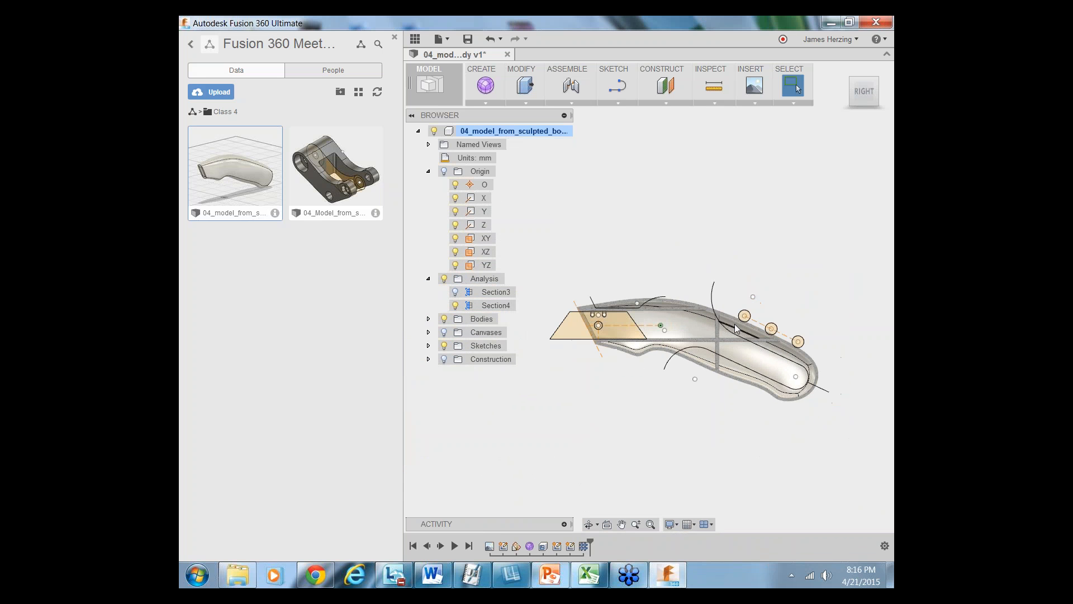
scroll(577, 297, up, 3)
scroll(643, 322, up, 4)
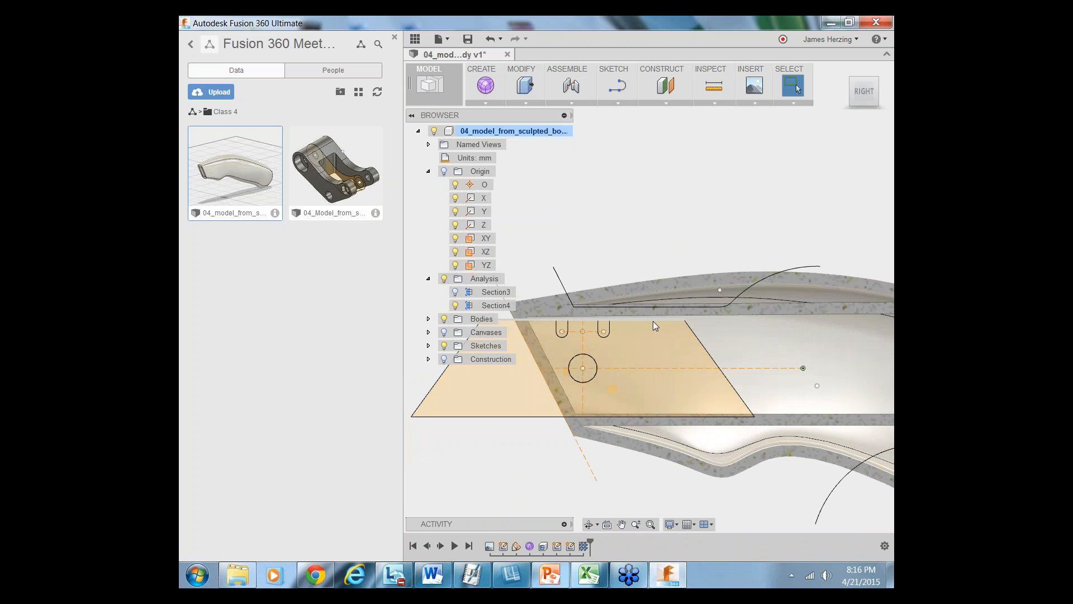
scroll(617, 326, down, 4)
scroll(662, 359, up, 5)
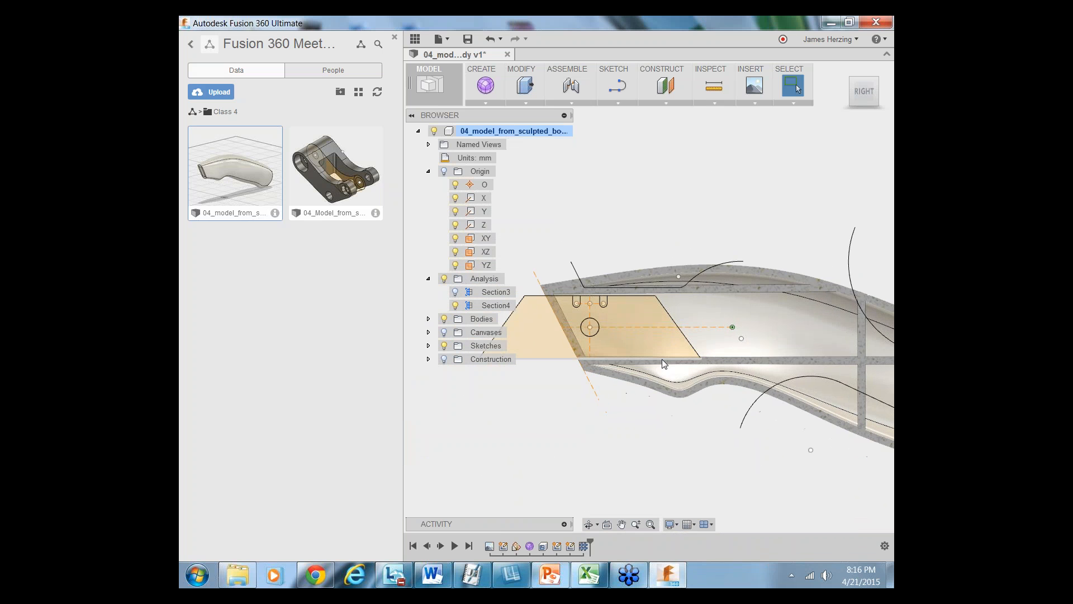
scroll(677, 391, down, 2)
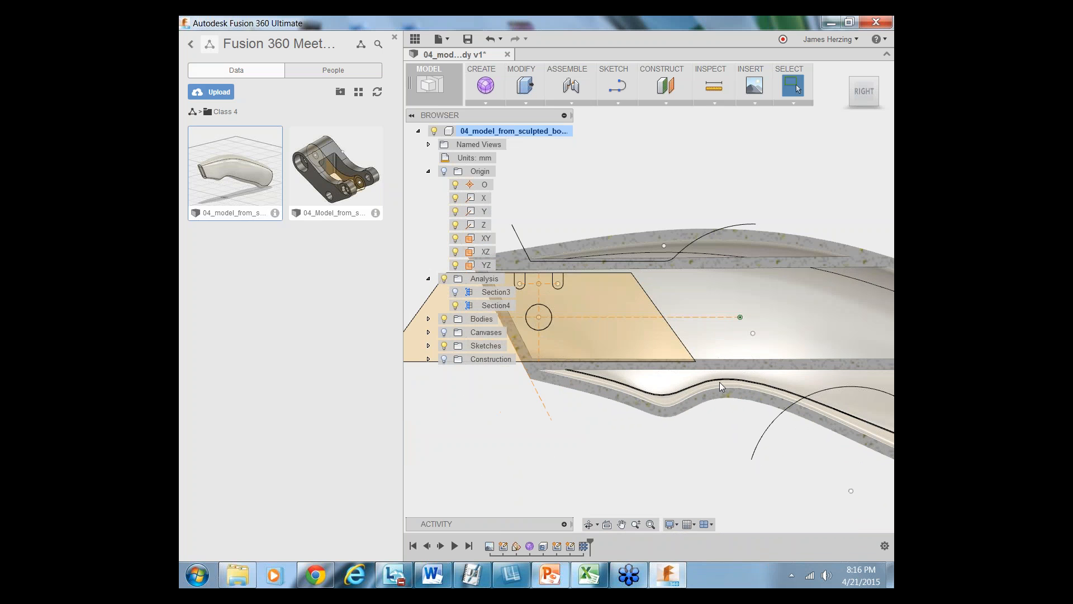
scroll(643, 380, down, 3)
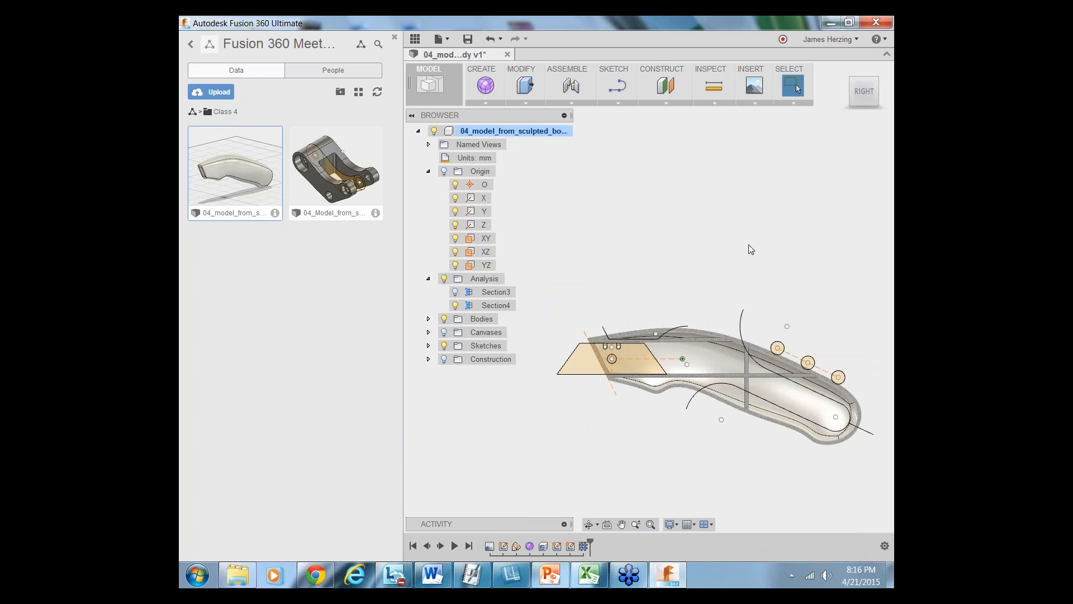
click(428, 319)
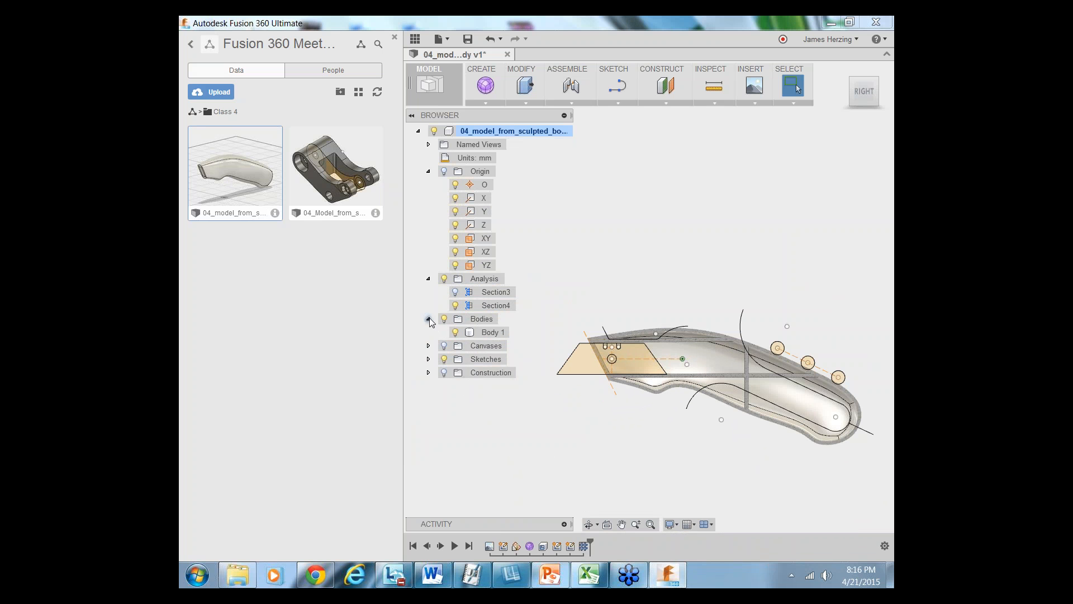
click(428, 319)
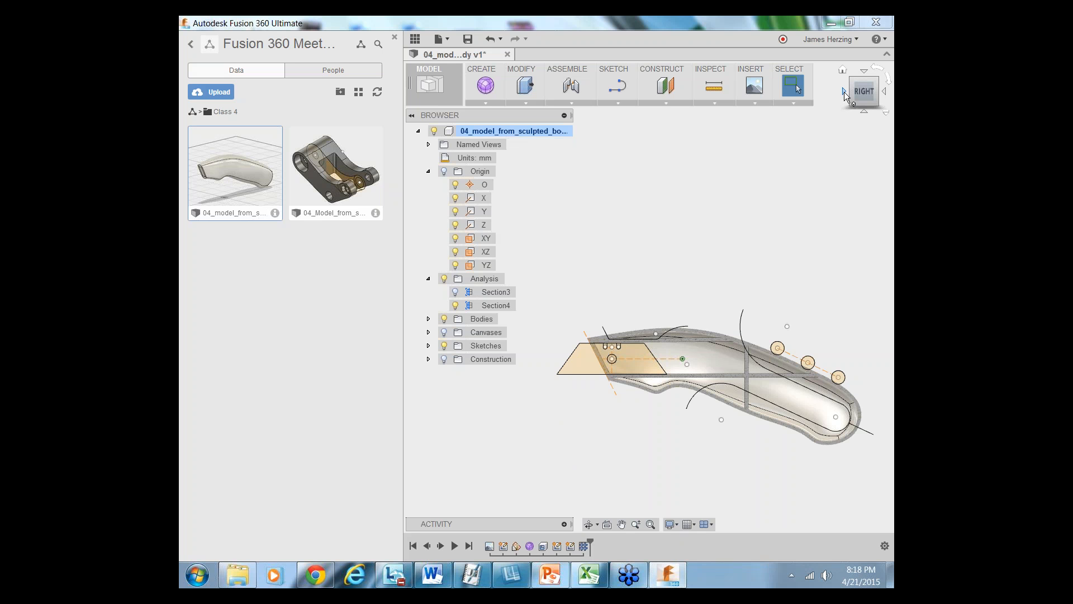
click(845, 92)
click(844, 91)
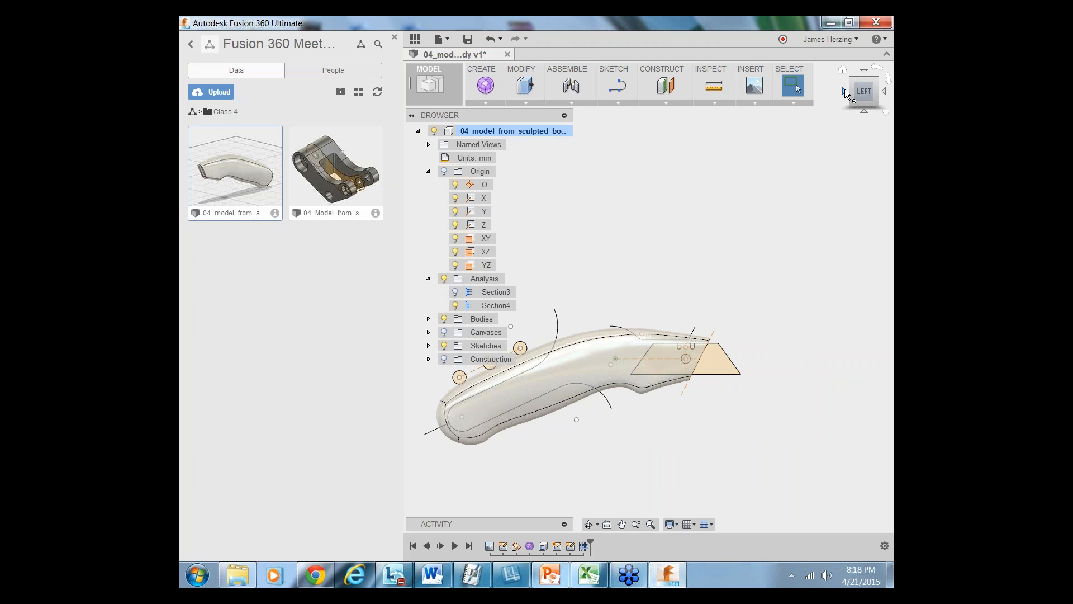
click(844, 91)
click(845, 91)
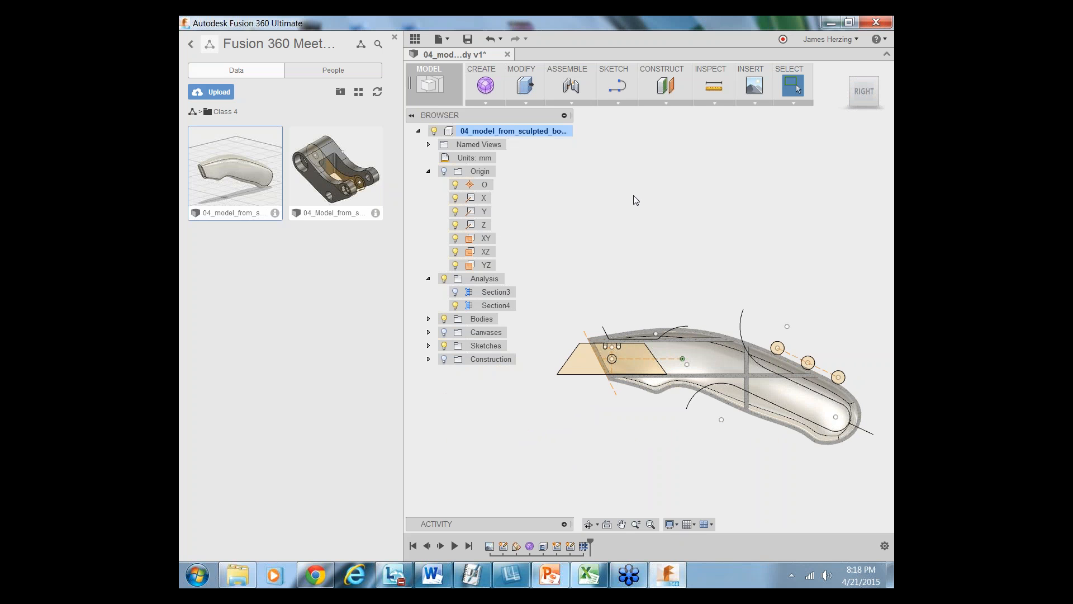
click(486, 102)
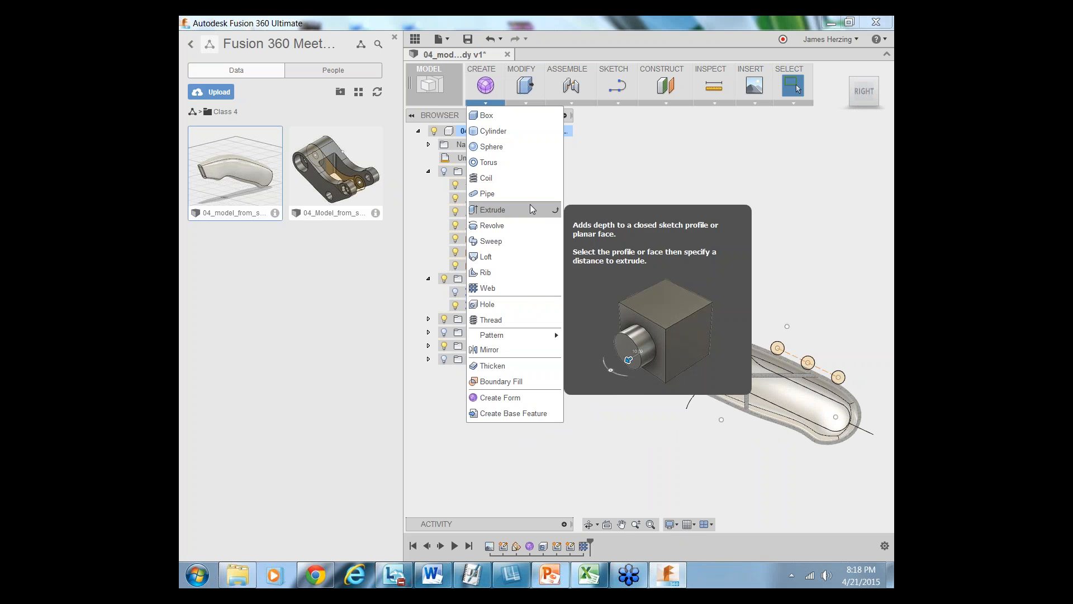
click(524, 286)
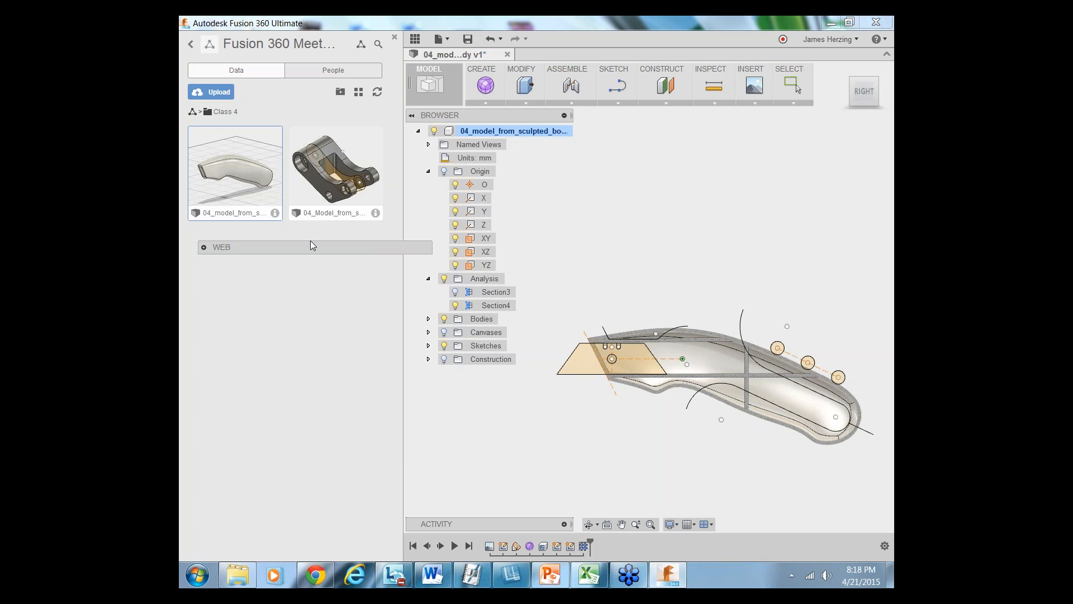
click(204, 247)
click(278, 327)
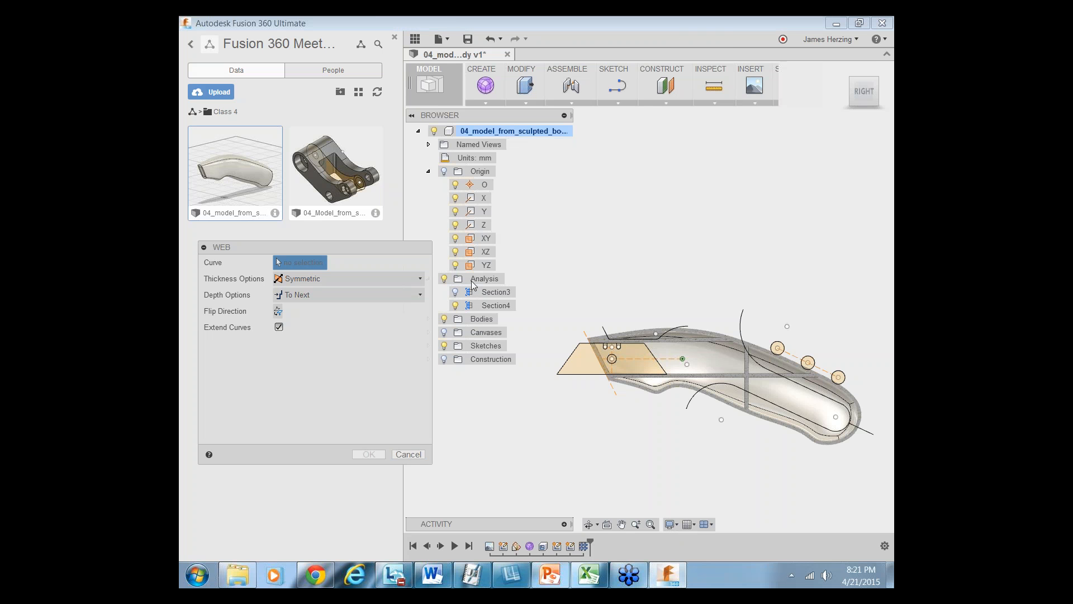
click(406, 453)
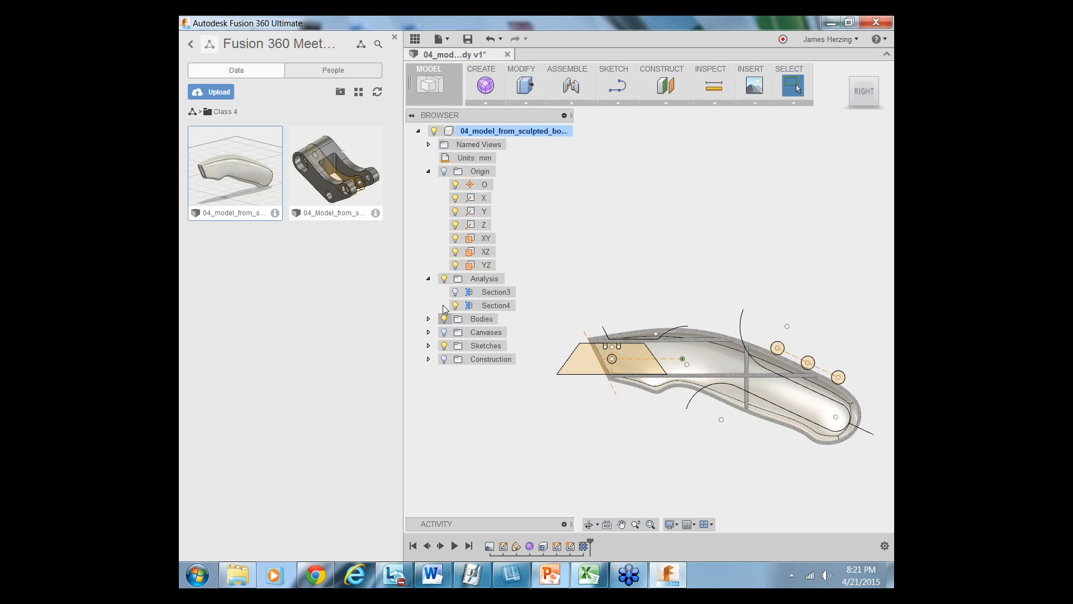
Redefine Section4 by reselecting the YZ origin plane from the left view, so the section exposes the opposite half of the handle
click(455, 292)
click(492, 307)
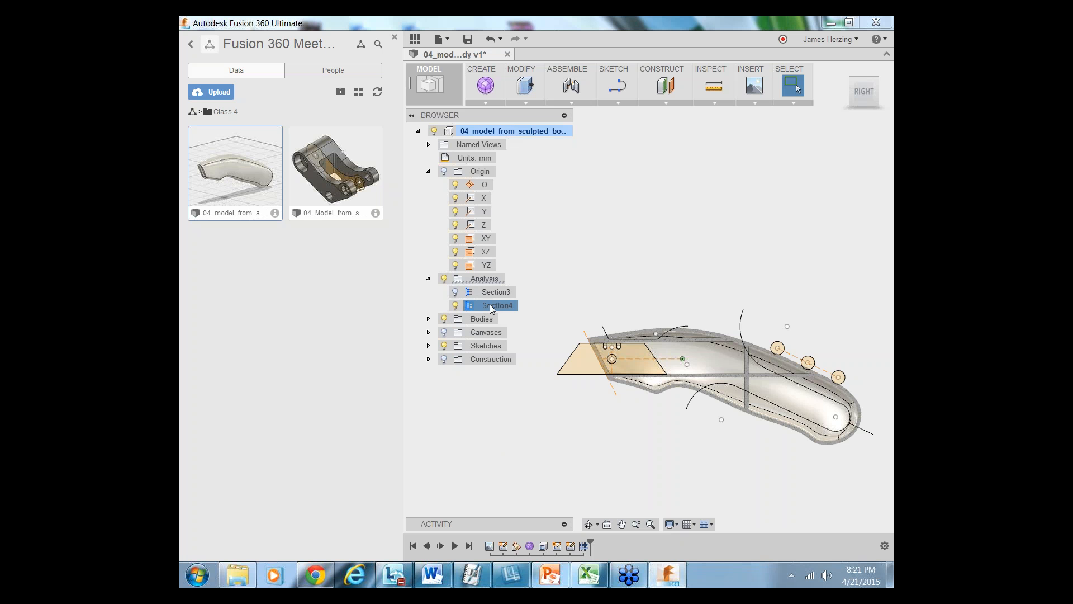
right_click(490, 307)
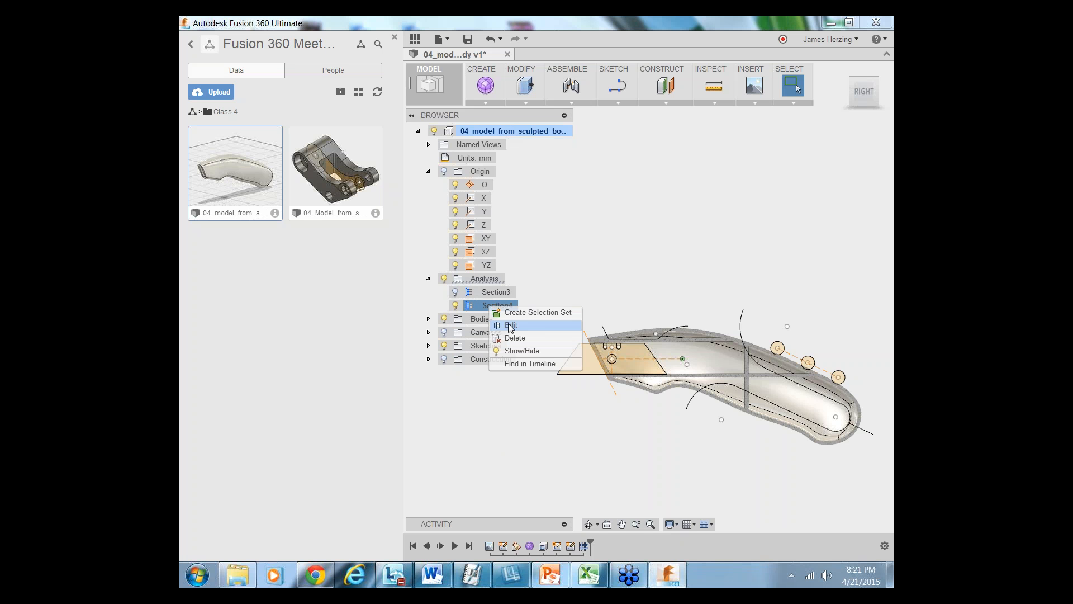
click(531, 310)
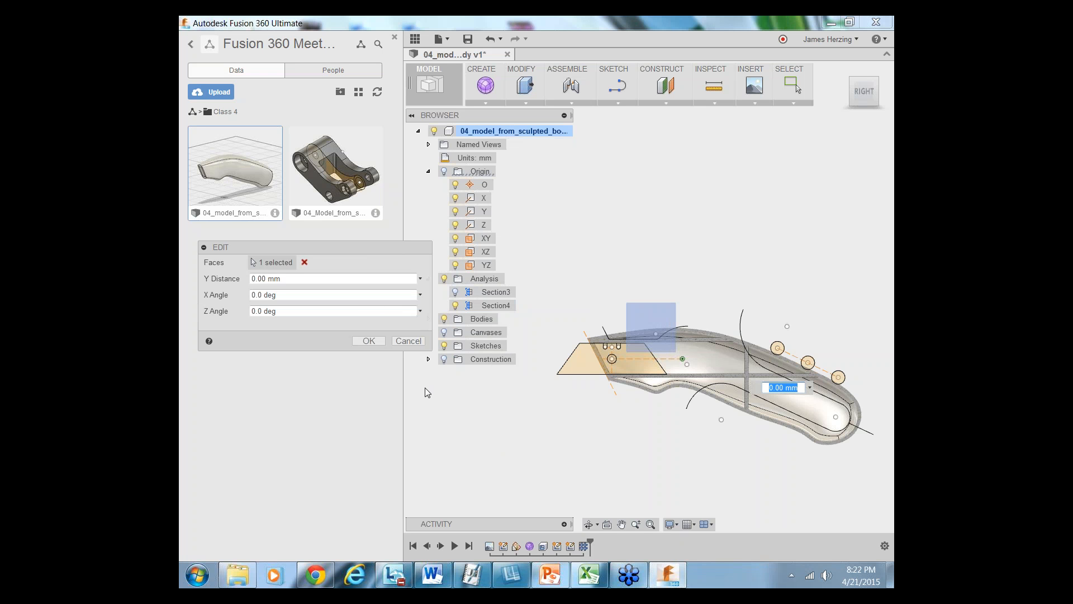
click(305, 262)
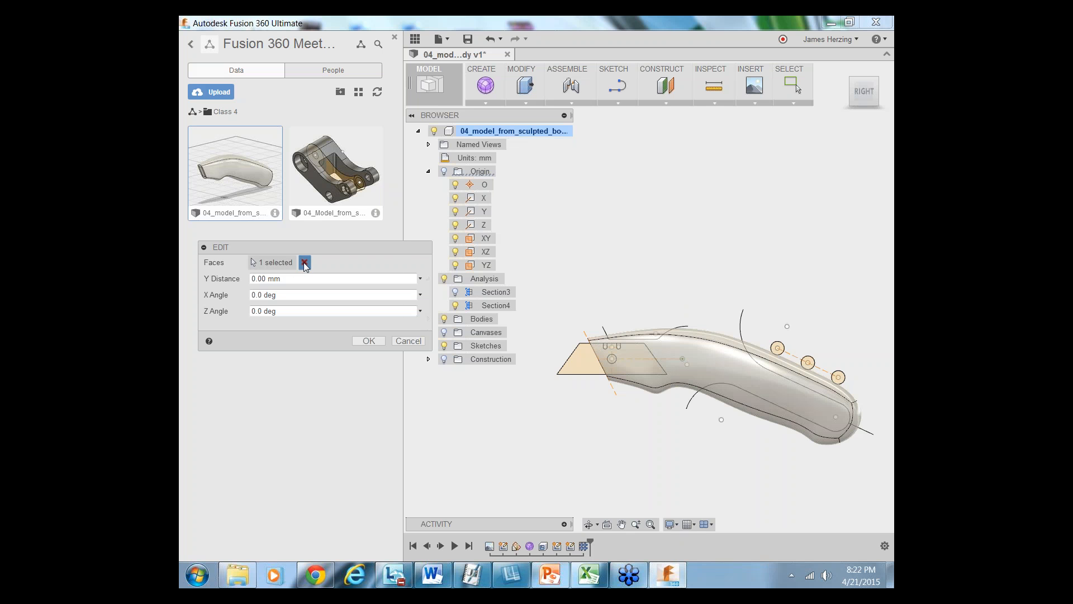
click(843, 92)
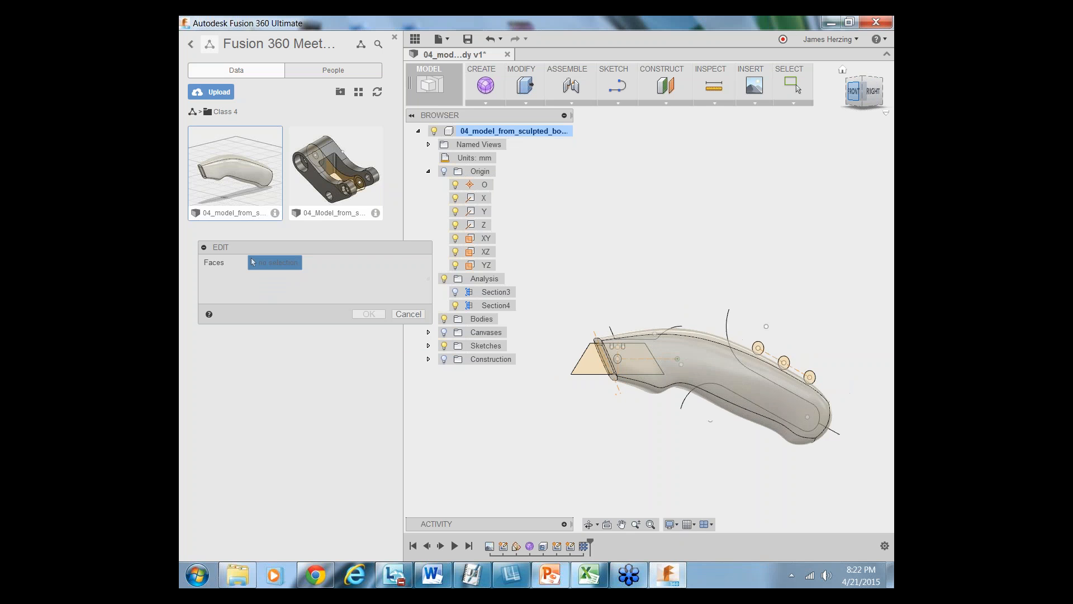
click(843, 92)
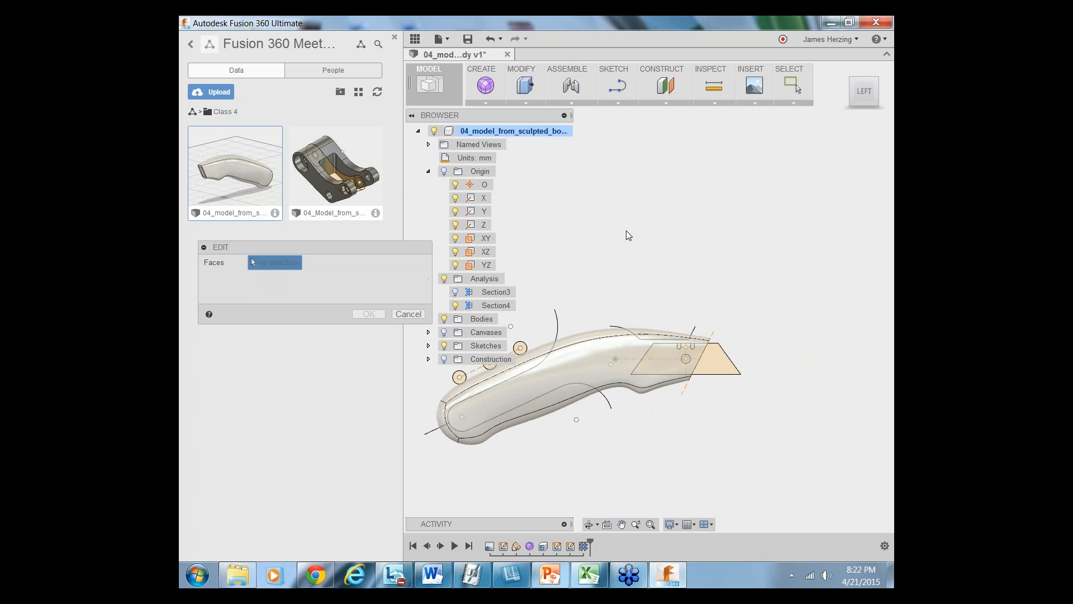
click(475, 265)
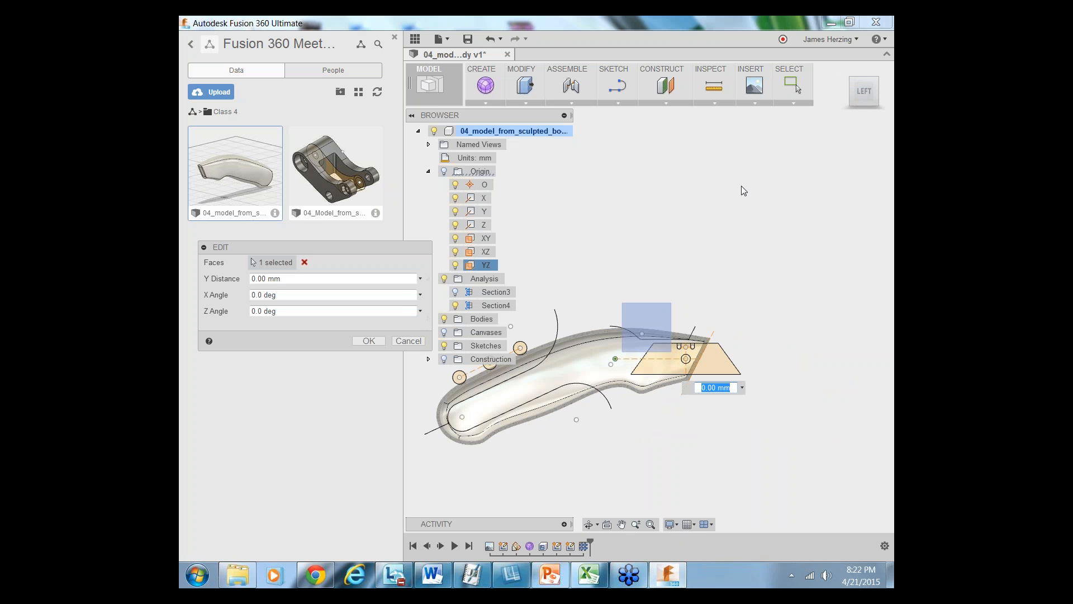
click(372, 341)
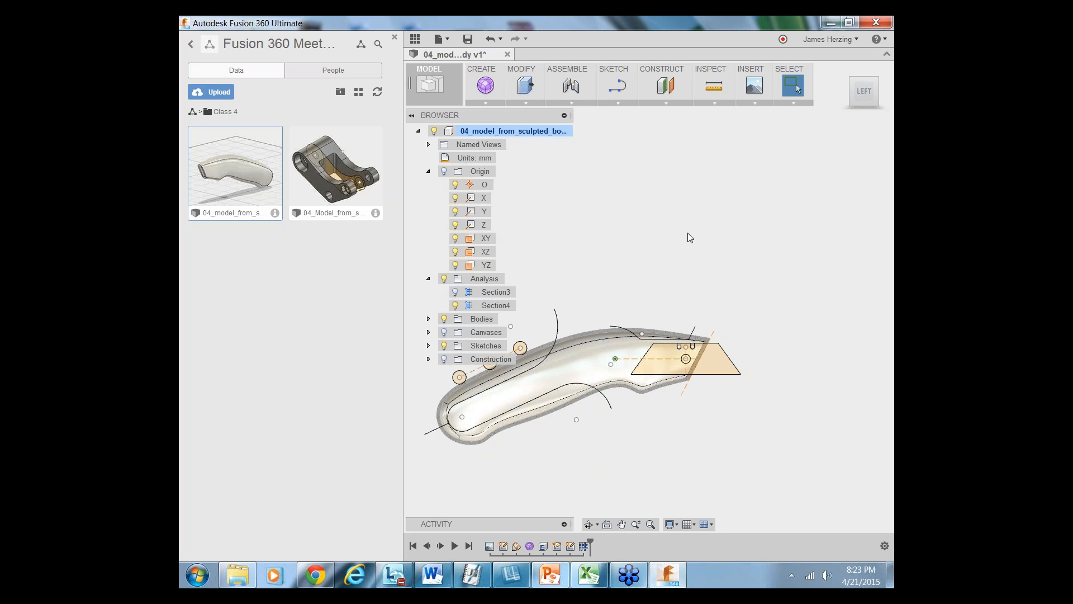
Review the plane, distance and angle settings of the Section4 analysis
right_click(484, 307)
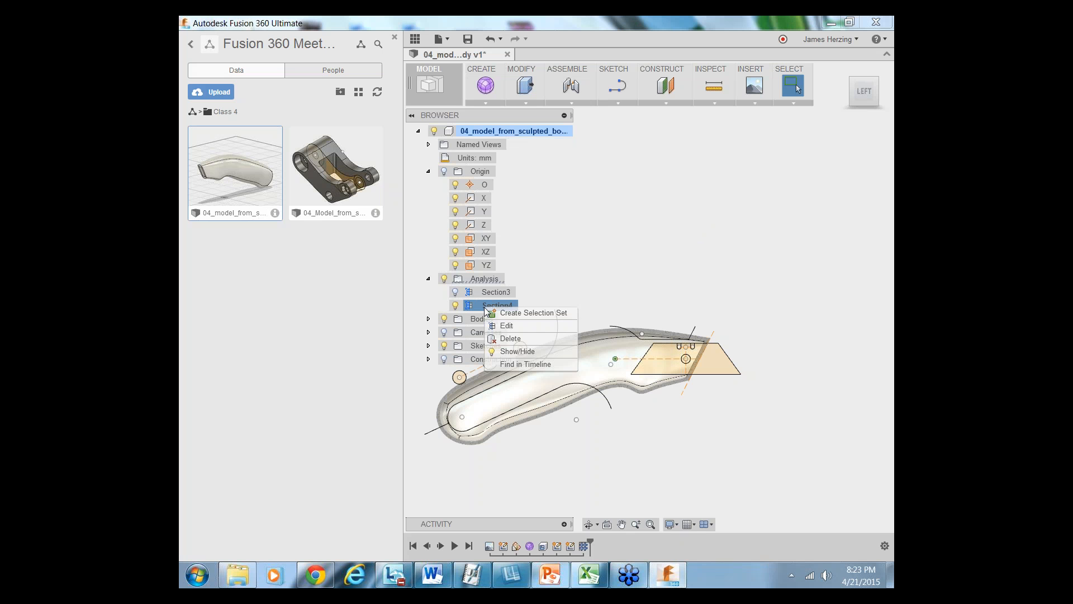
click(513, 323)
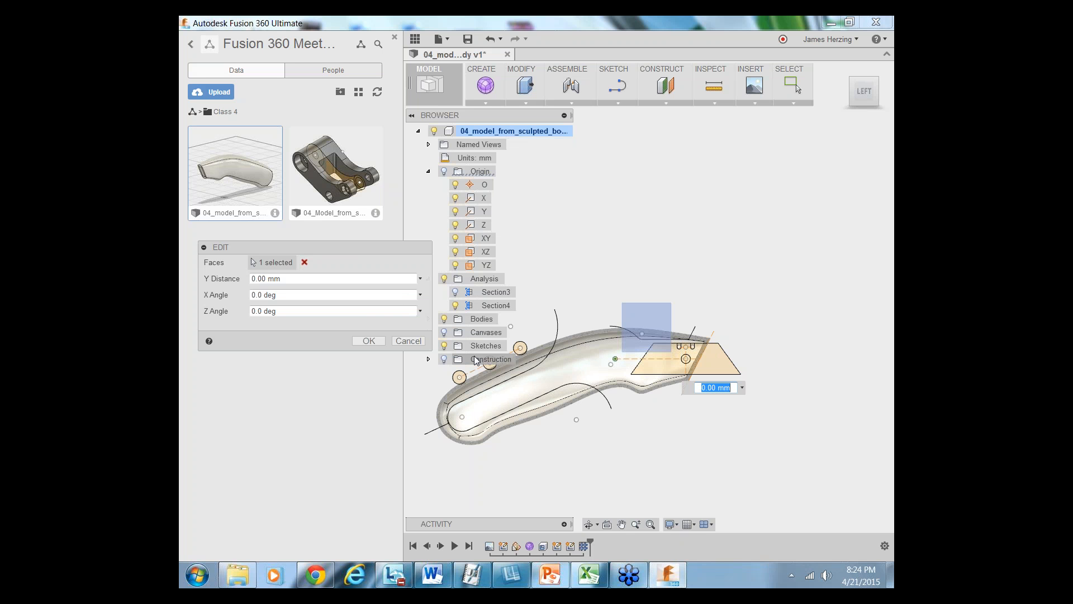
click(361, 338)
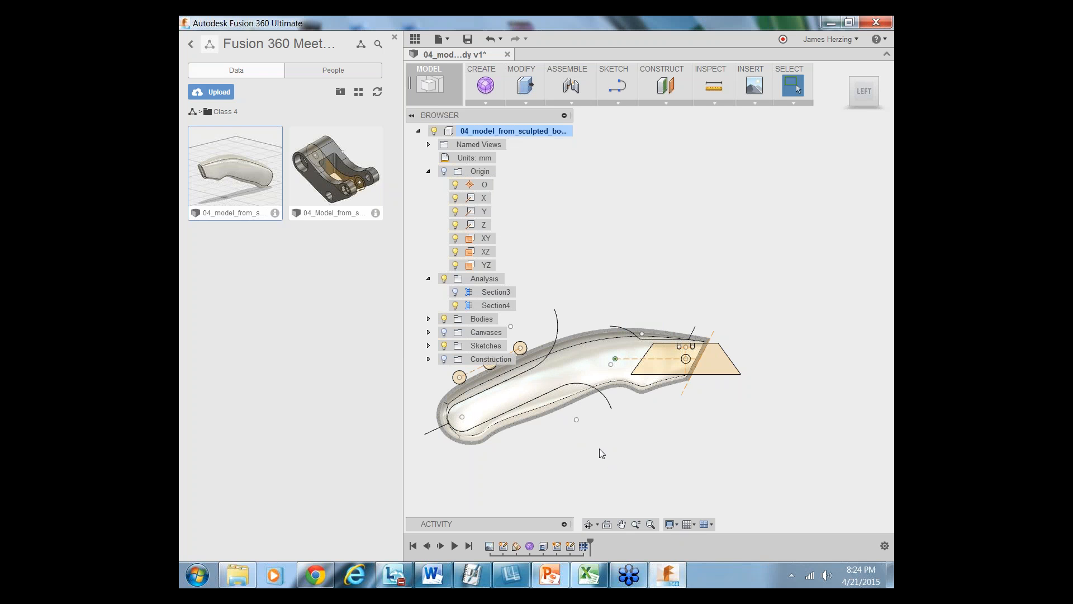
Show Sketch33, which holds the wall lines surrounding the blade
click(429, 346)
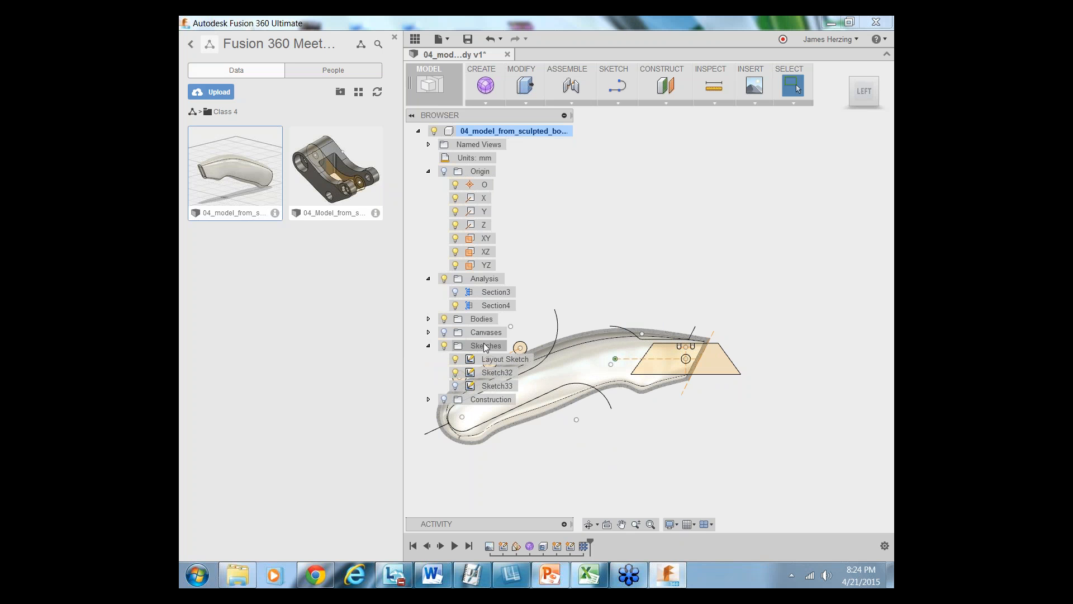
click(480, 386)
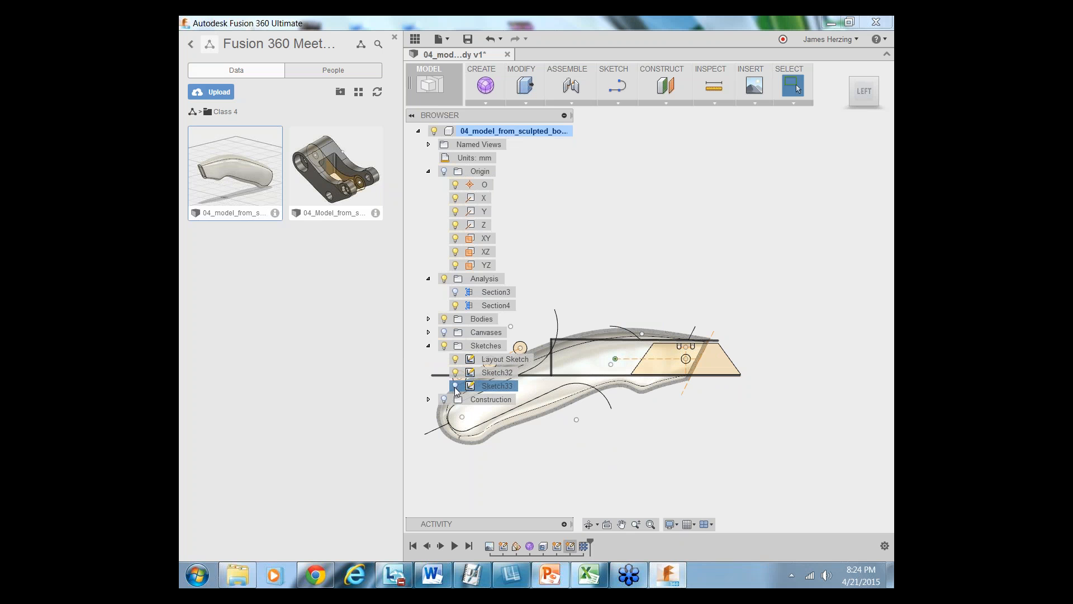
click(456, 386)
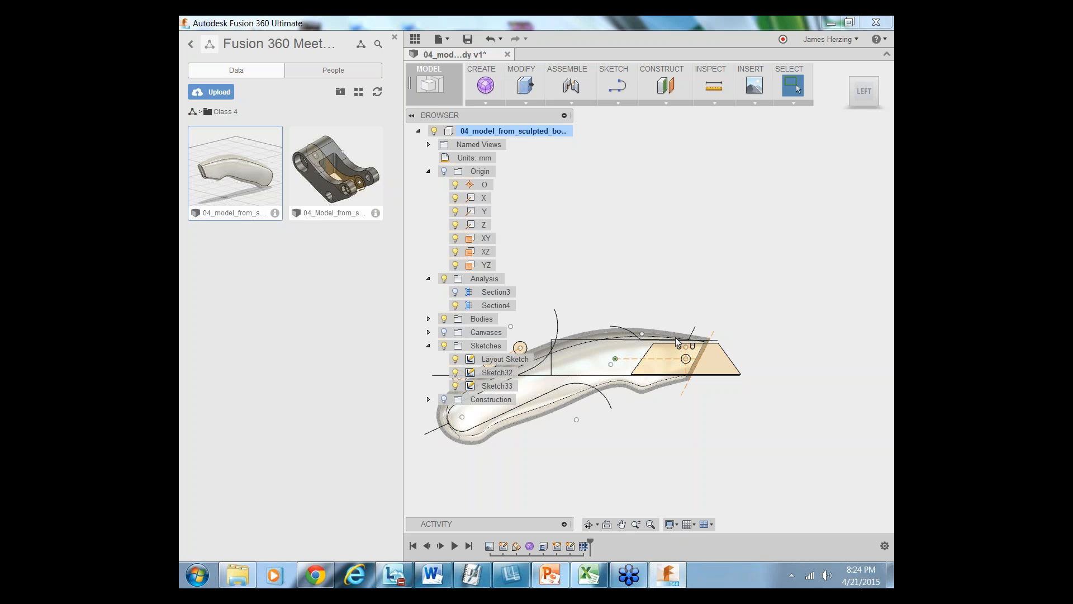
click(529, 103)
click(472, 104)
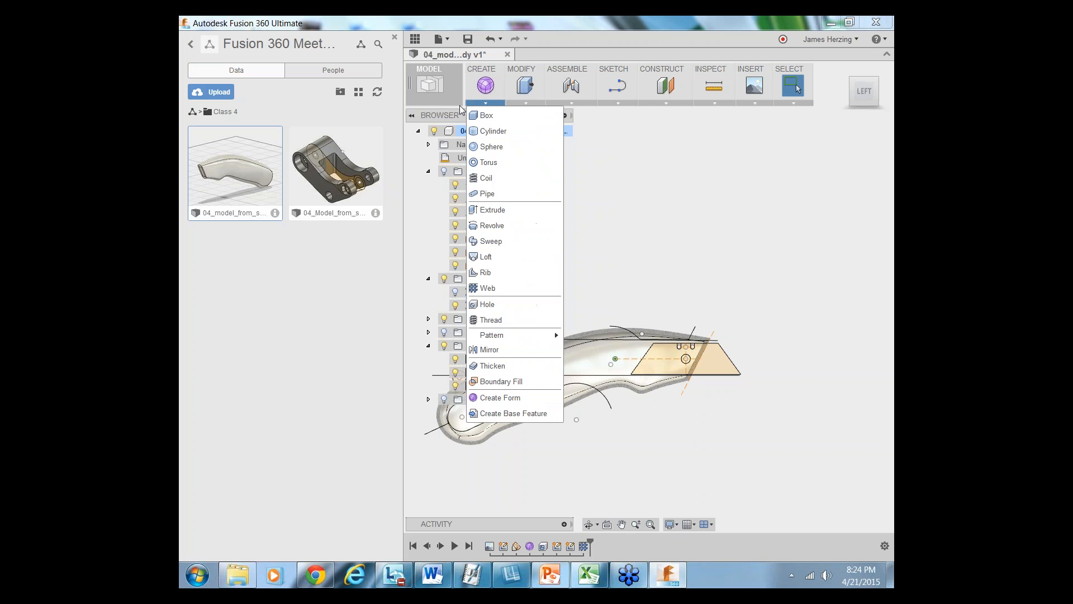
click(495, 286)
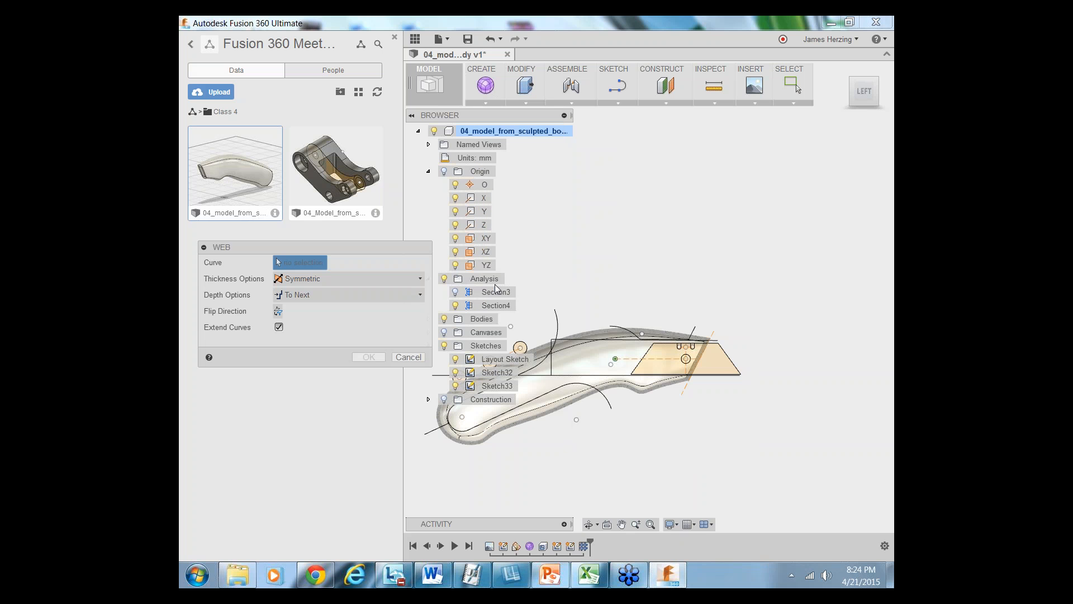
click(591, 341)
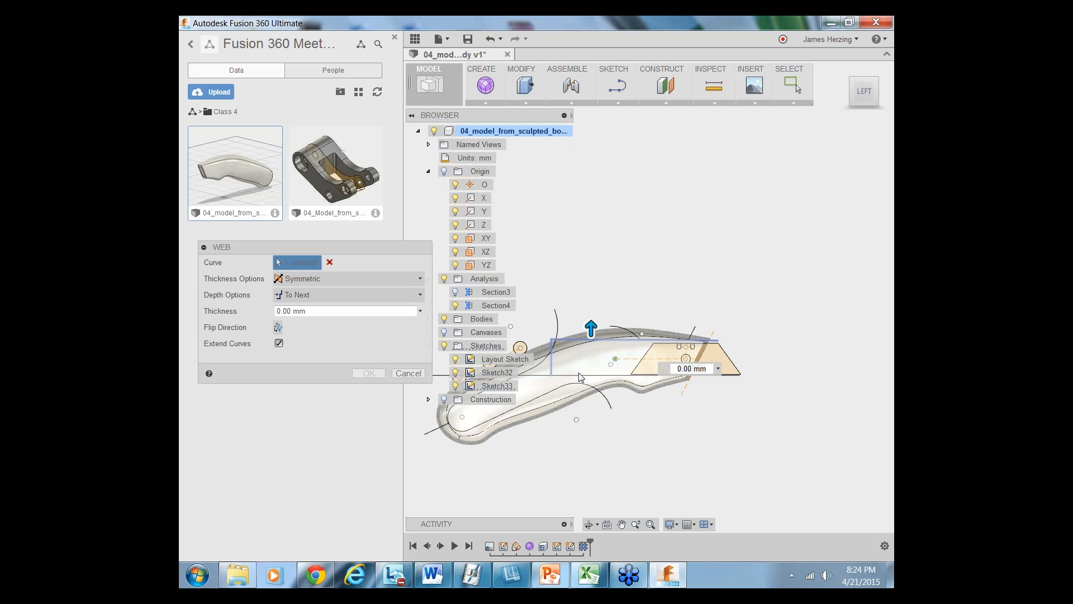
drag(591, 330, 591, 394)
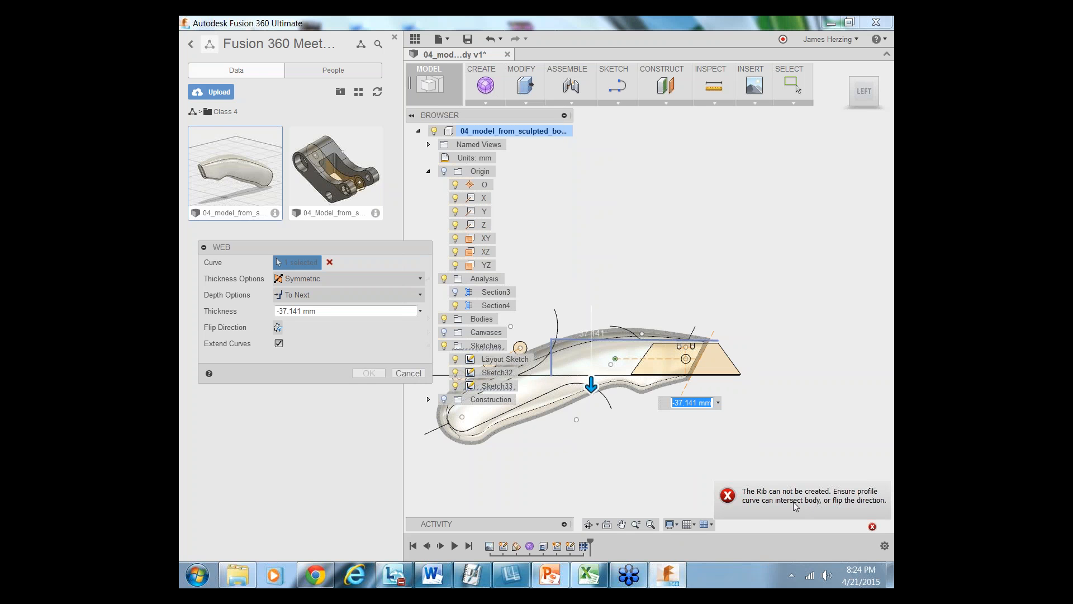
click(728, 499)
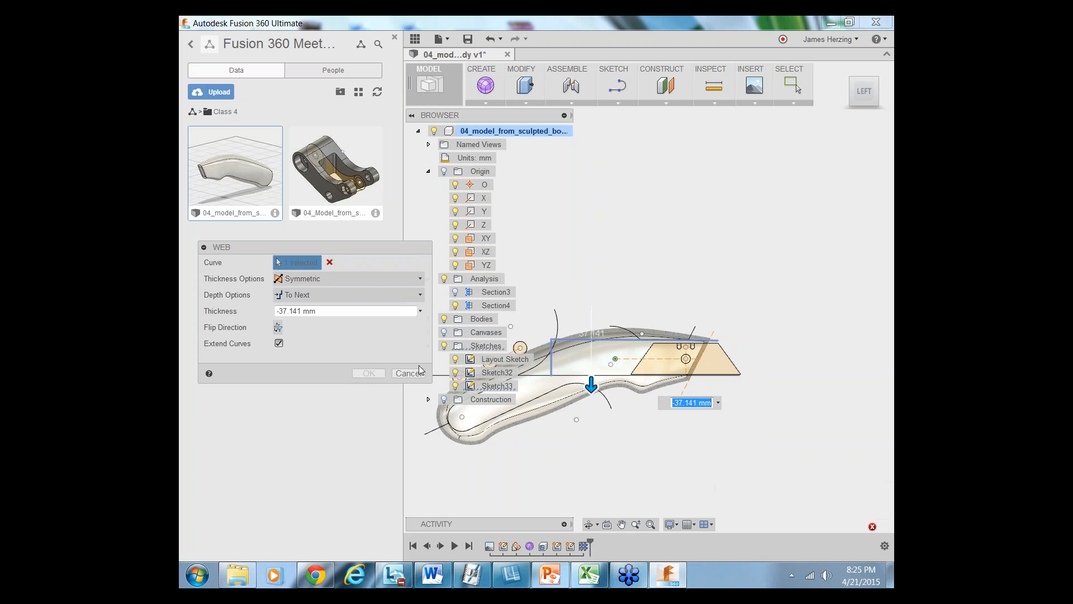
click(278, 328)
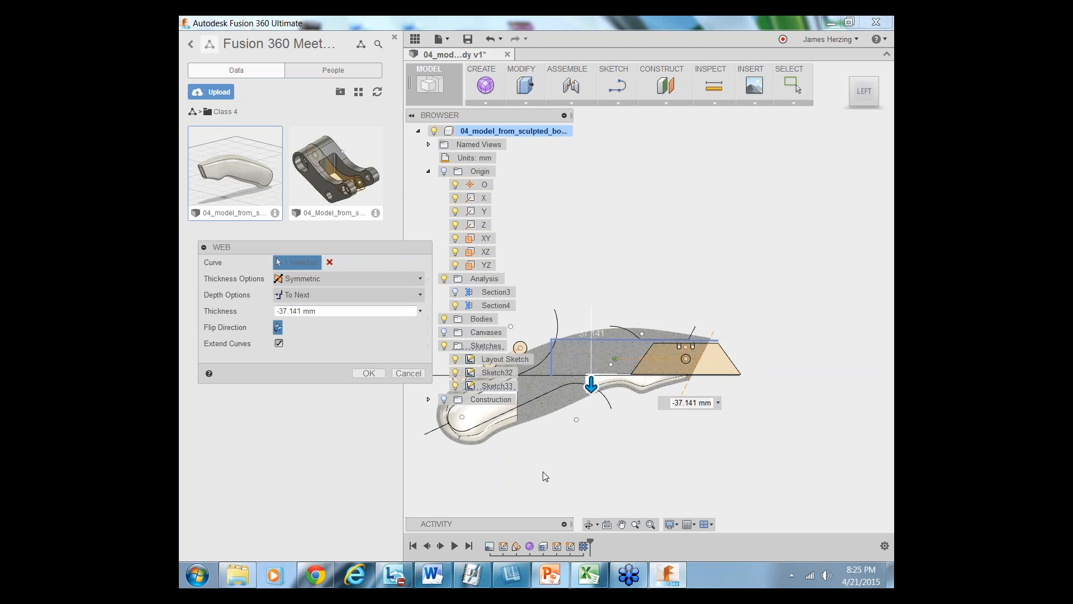
key(Escape)
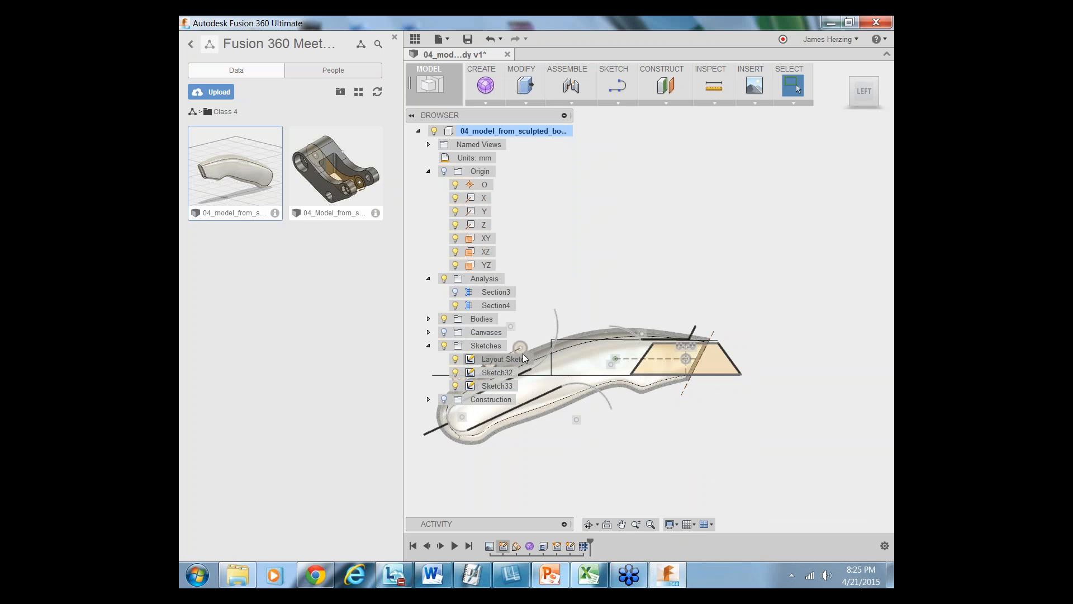
click(491, 103)
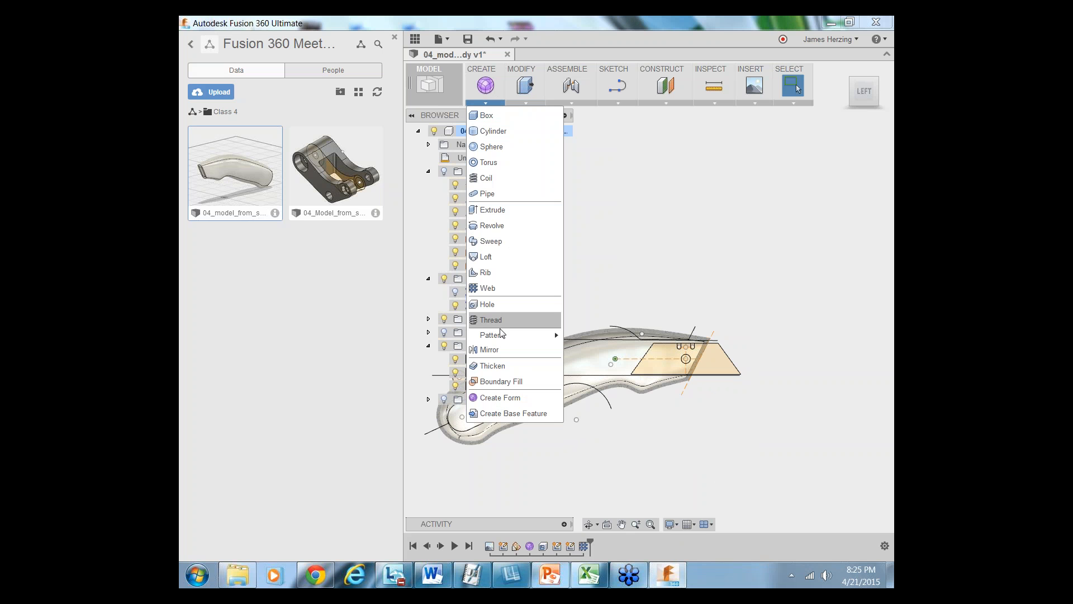
click(499, 288)
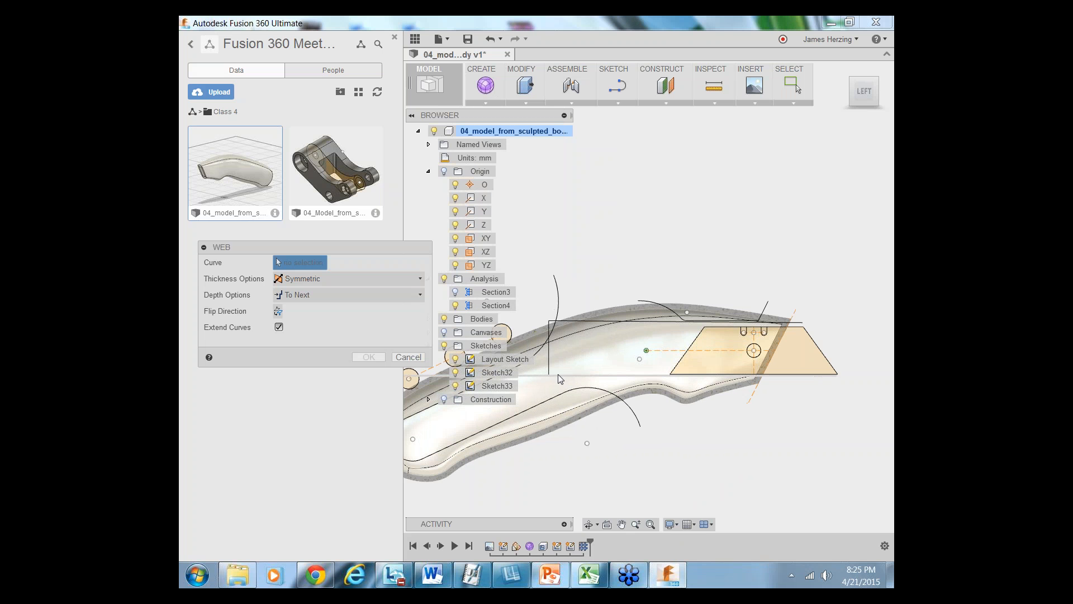
click(558, 374)
click(548, 365)
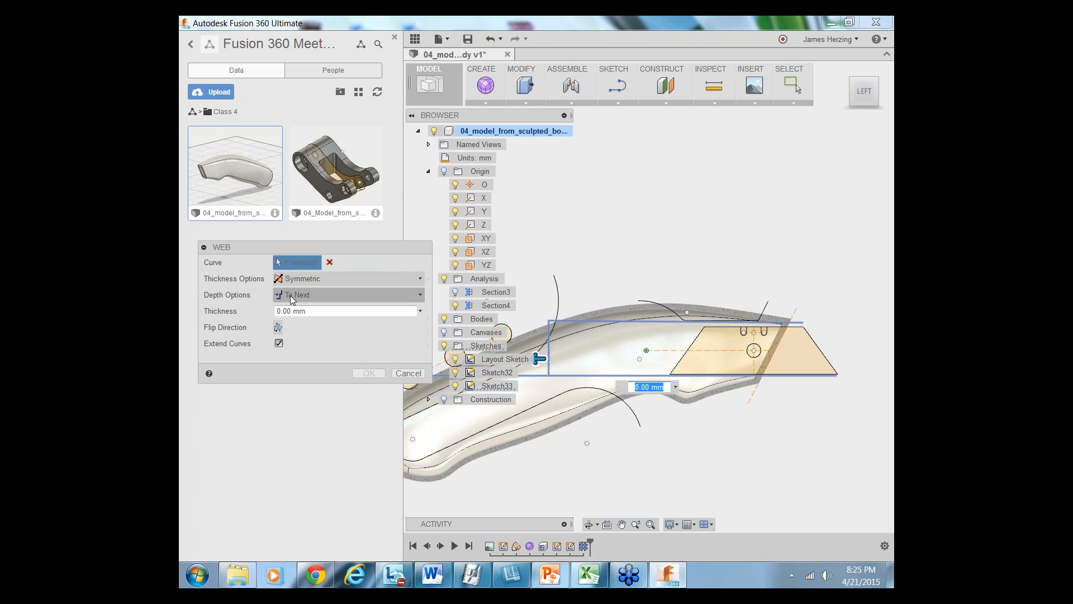
click(278, 329)
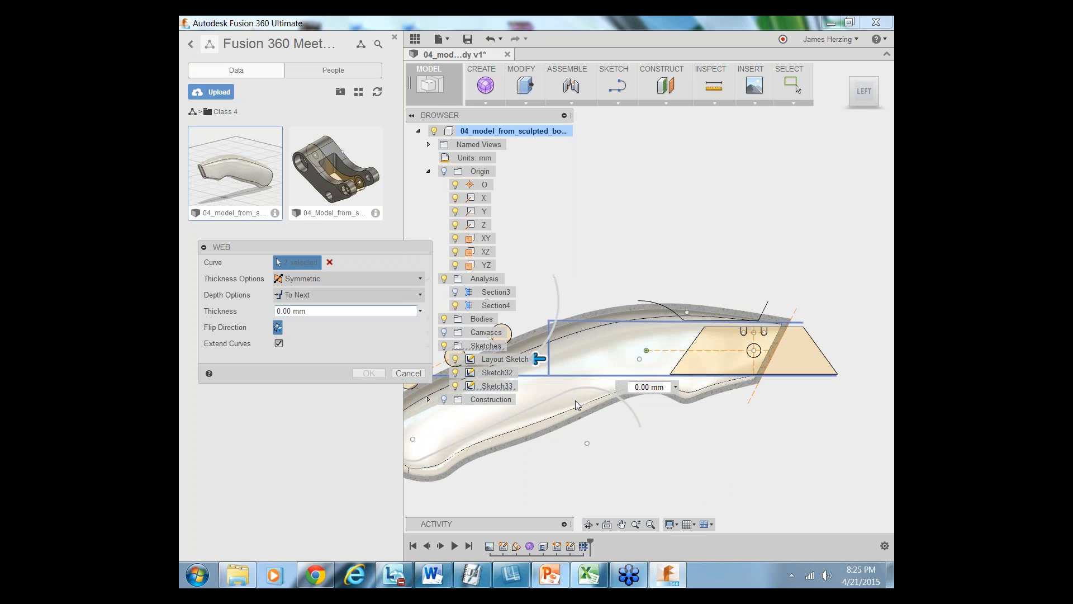
key(Escape)
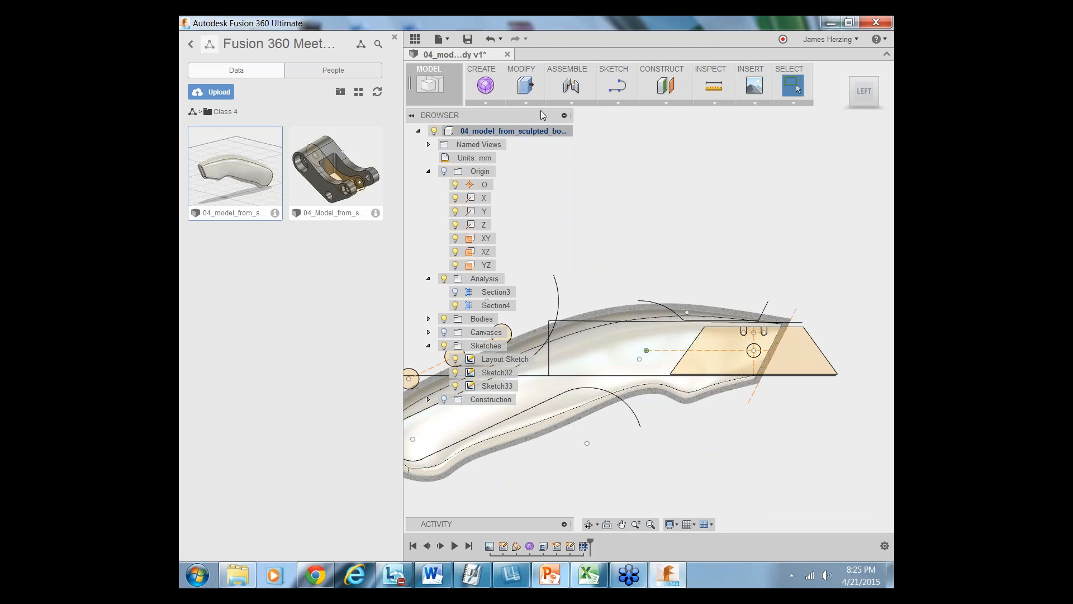
Create 2 mm thick symmetric web walls in the opposite handle half from the upper, vertical and lower Sketch33 lines, with the direction flipped
click(491, 104)
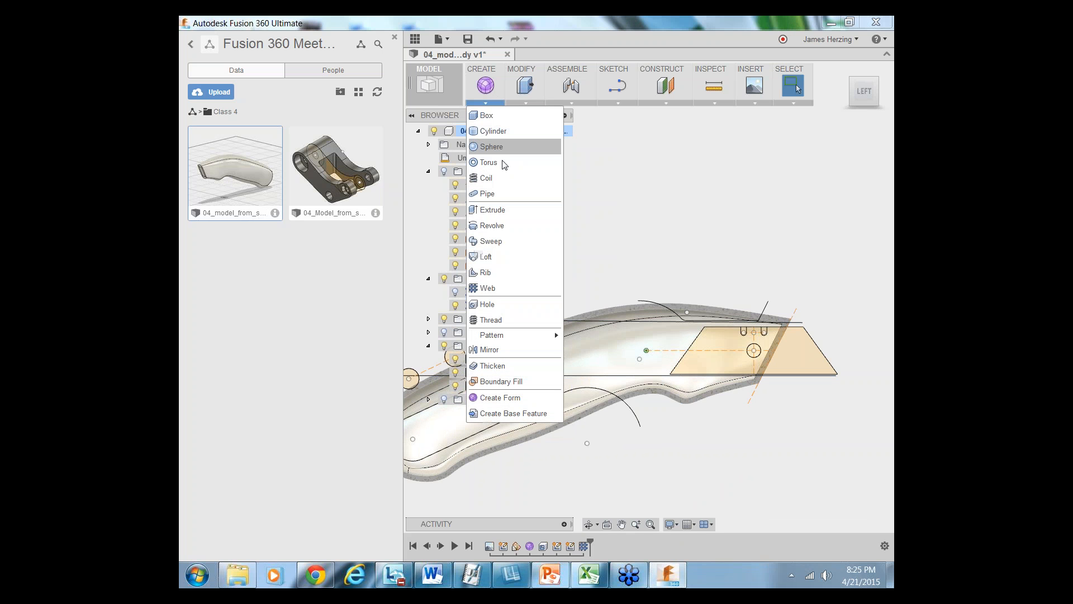
click(499, 291)
click(582, 320)
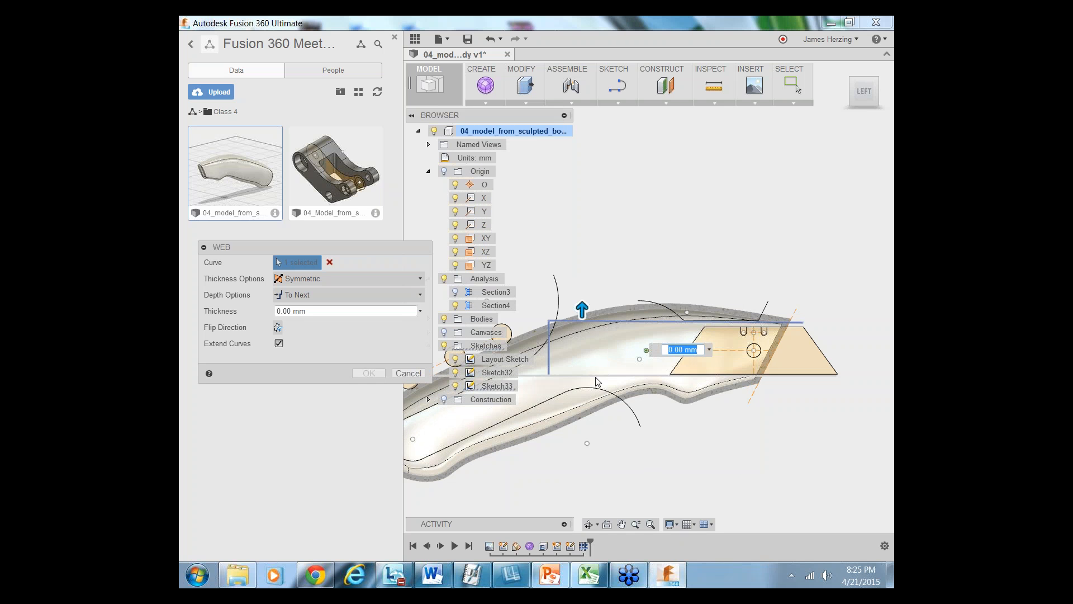
scroll(623, 376, up, 3)
scroll(736, 411, down, 5)
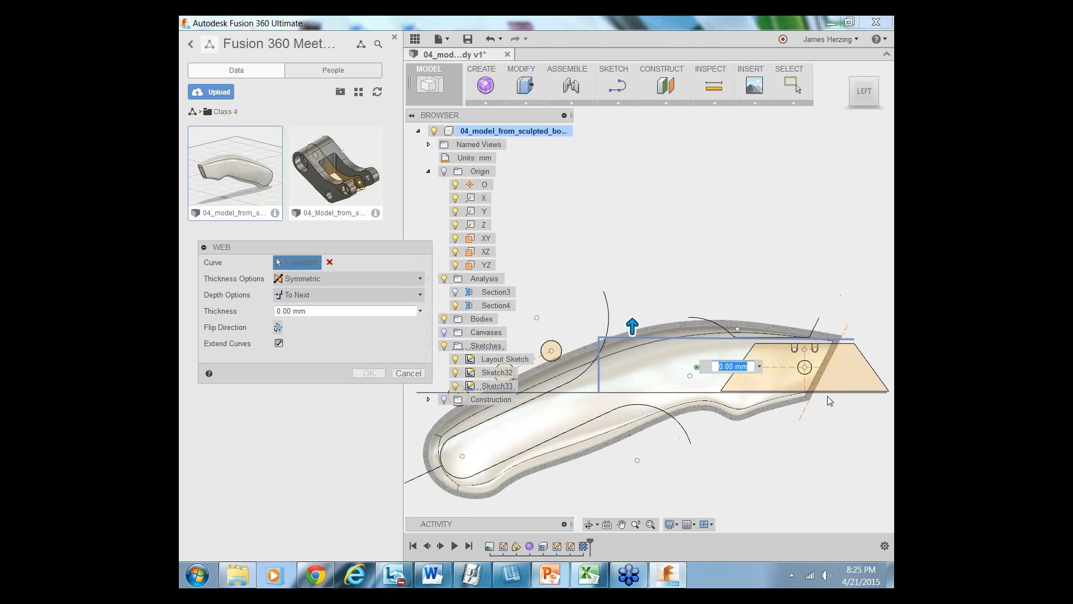
scroll(827, 396, up, 5)
click(839, 390)
scroll(721, 417, down, 5)
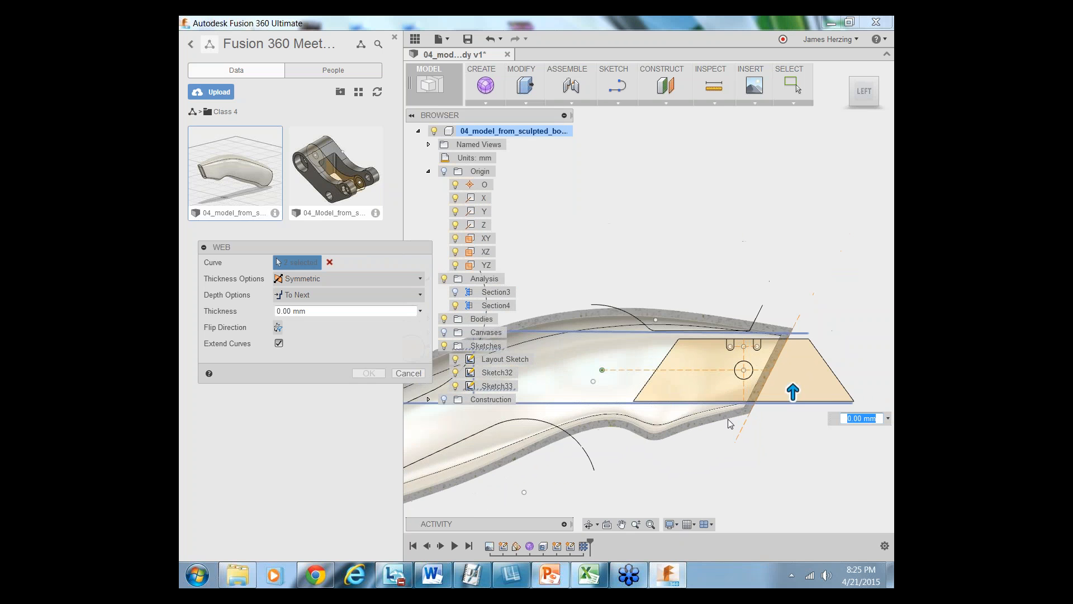
text(2)
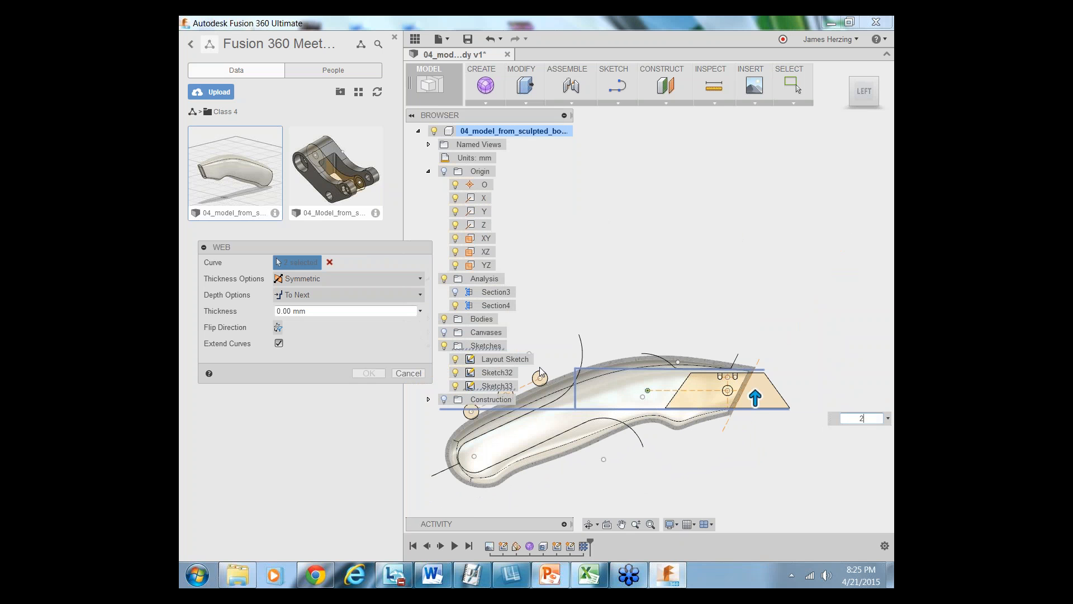
click(278, 327)
click(370, 373)
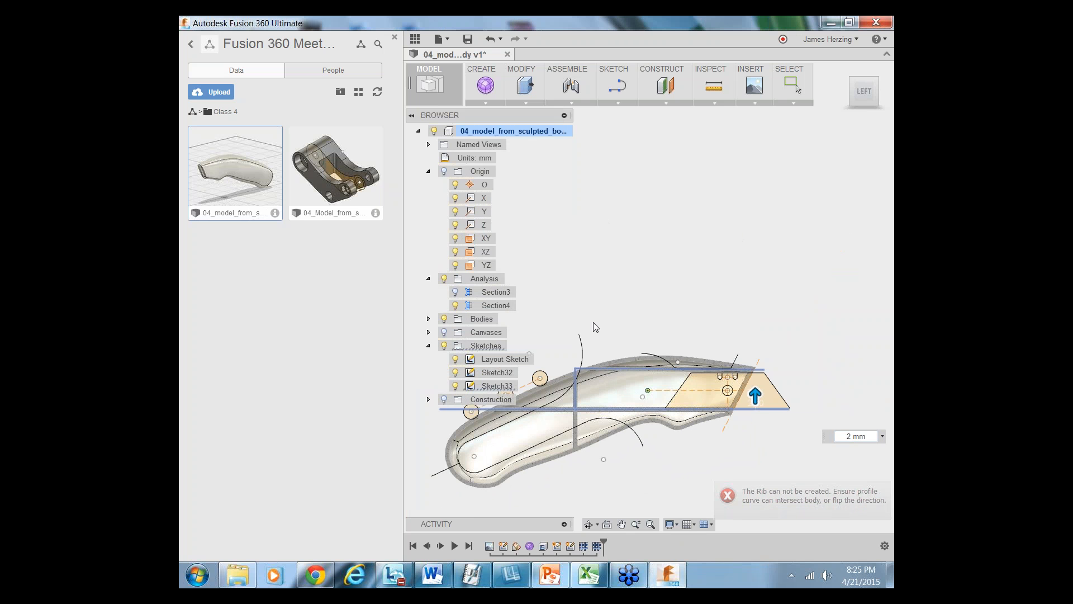
scroll(659, 305, up, 6)
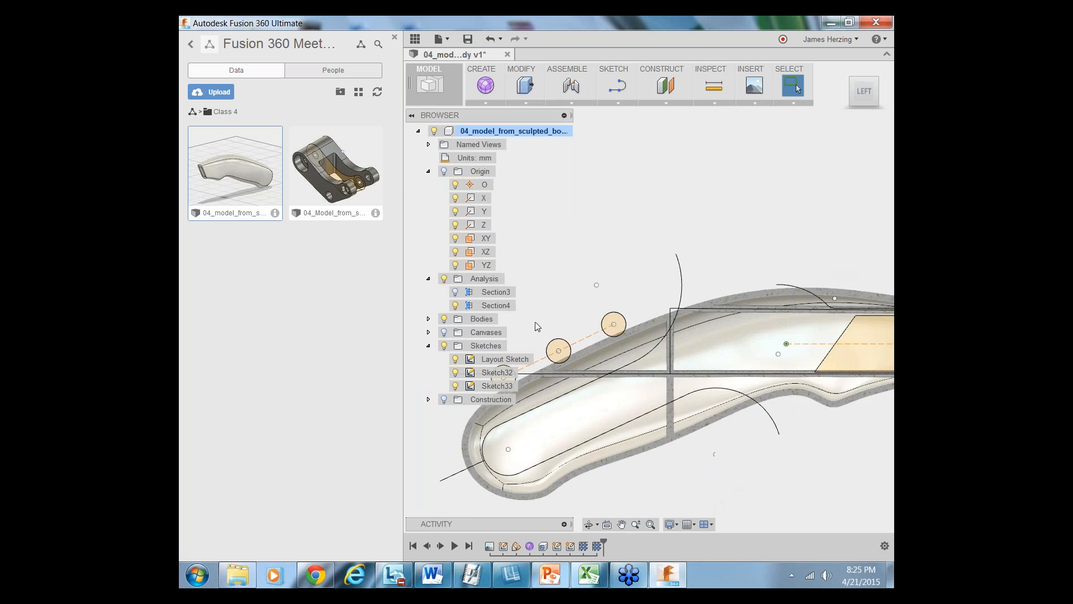
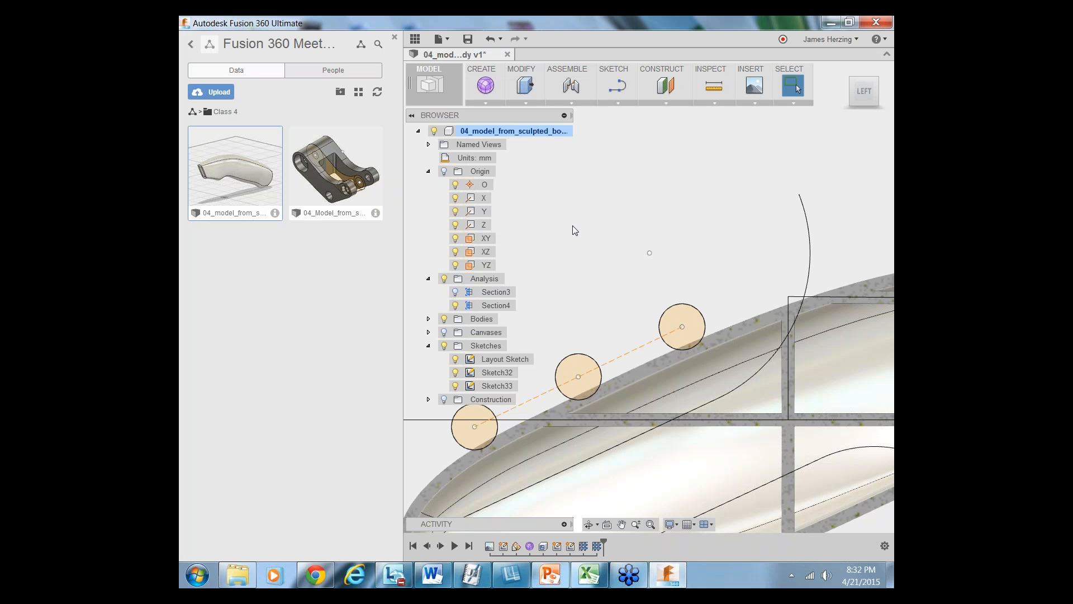
scroll(573, 226, down, 4)
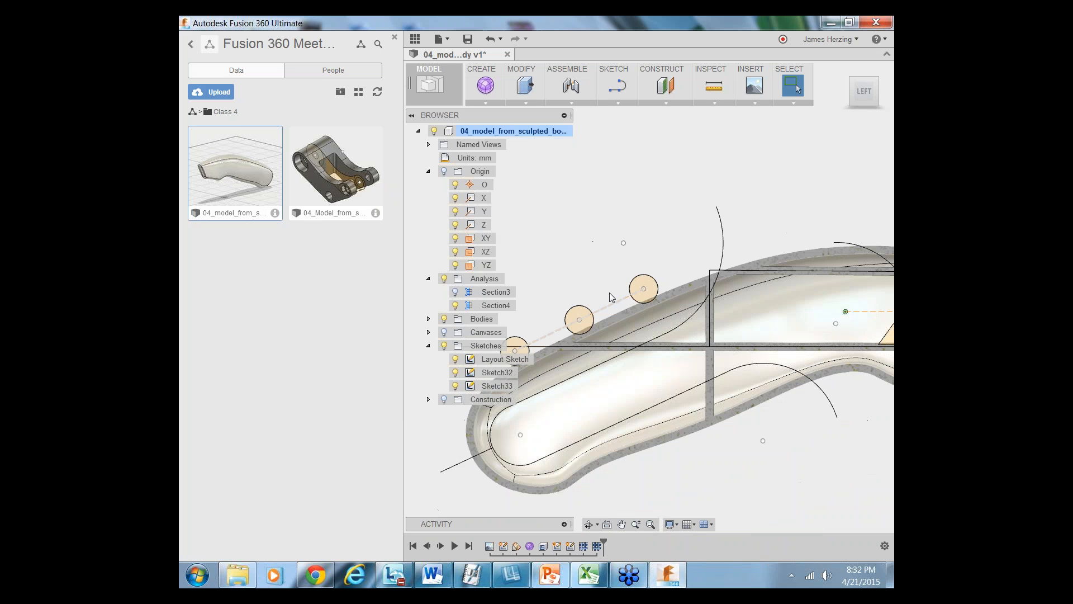
Start a new sketch on the YZ origin plane with the Center Diameter Circle tool
scroll(585, 249, down, 1)
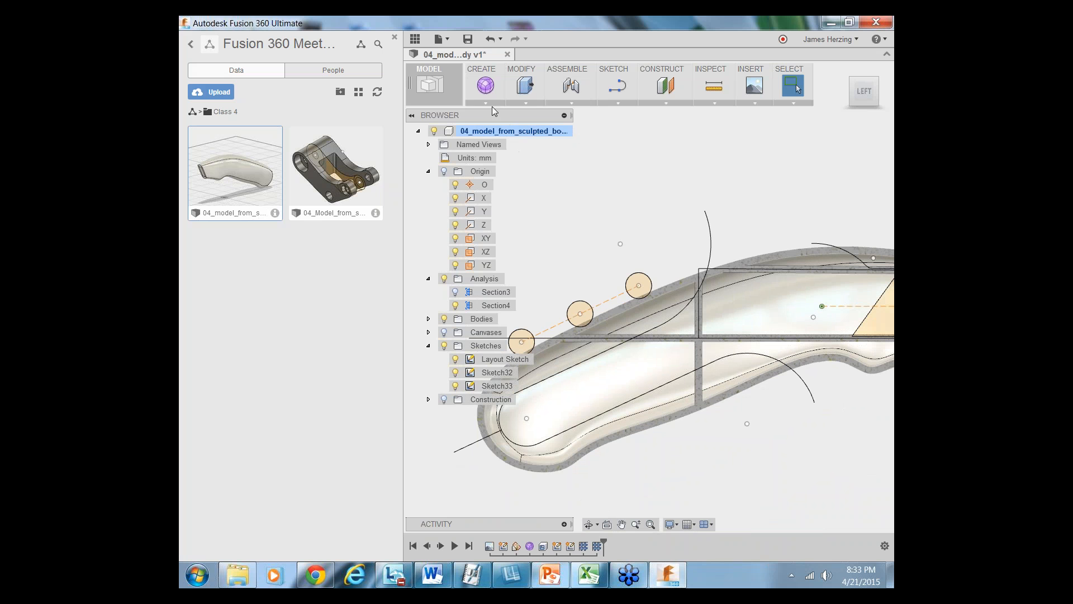
click(618, 103)
mouse_move(665, 161)
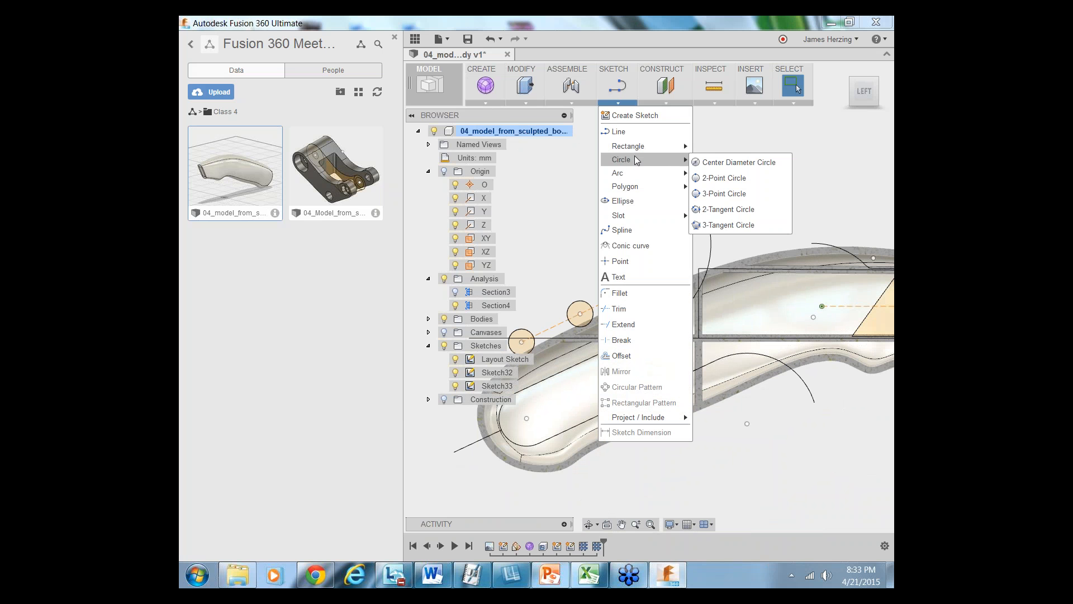
click(725, 163)
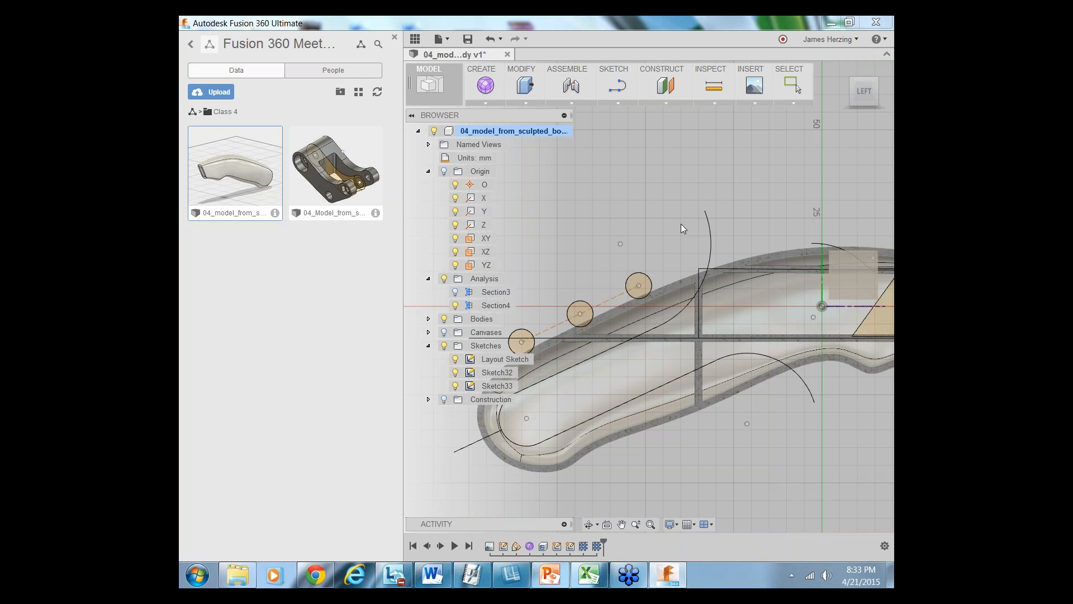
scroll(696, 333, up, 5)
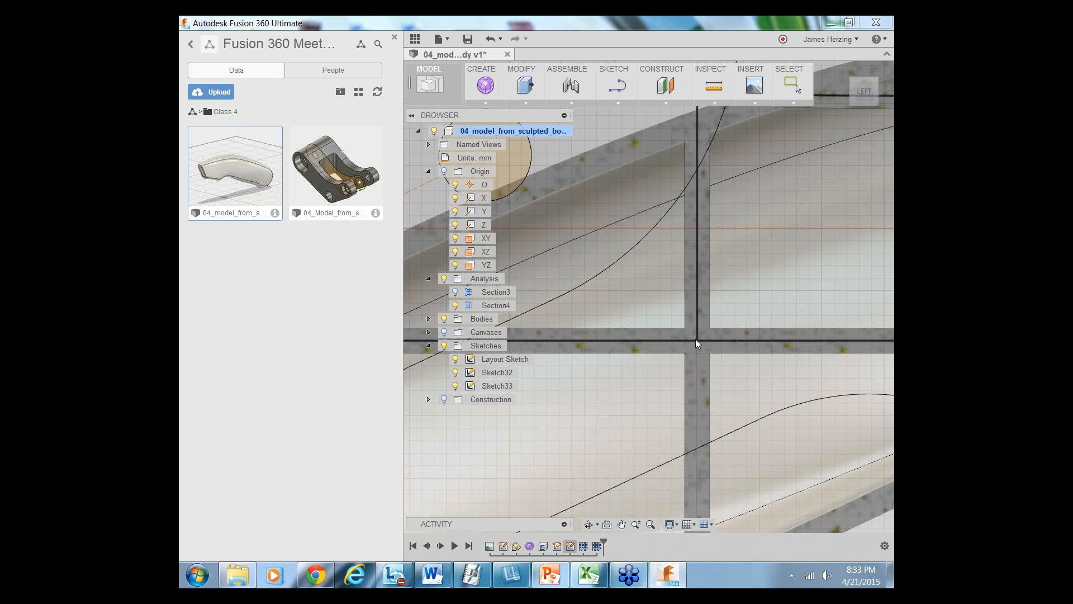
scroll(676, 349, down, 5)
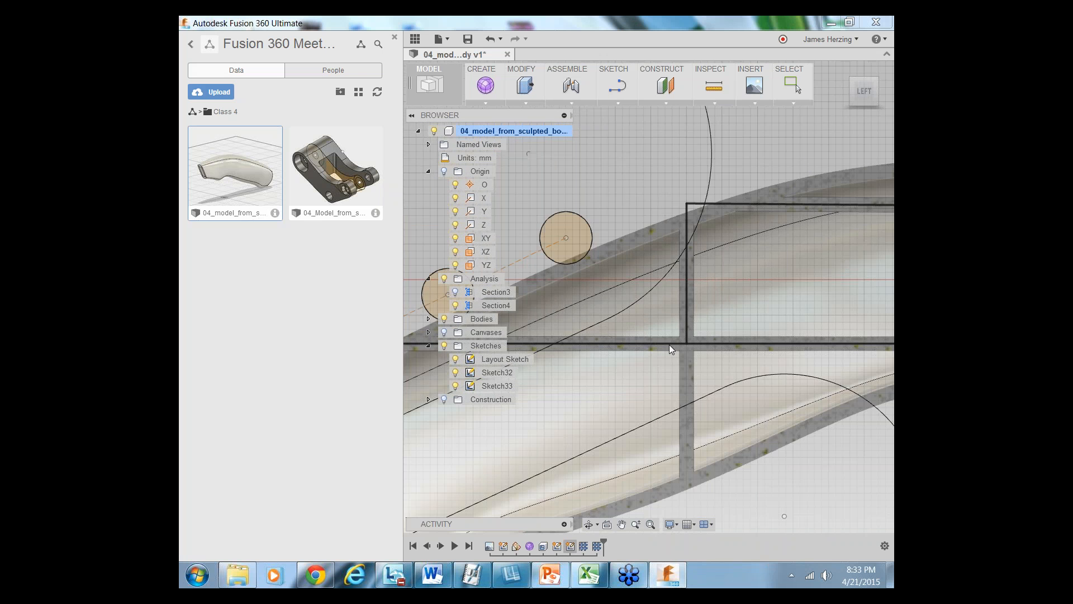
click(677, 355)
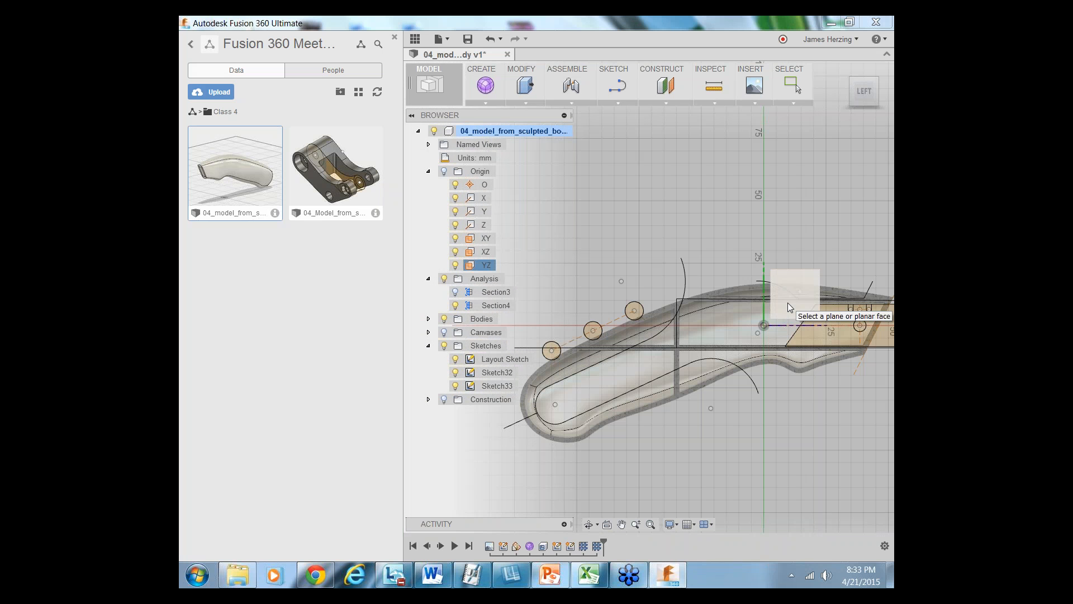
click(788, 304)
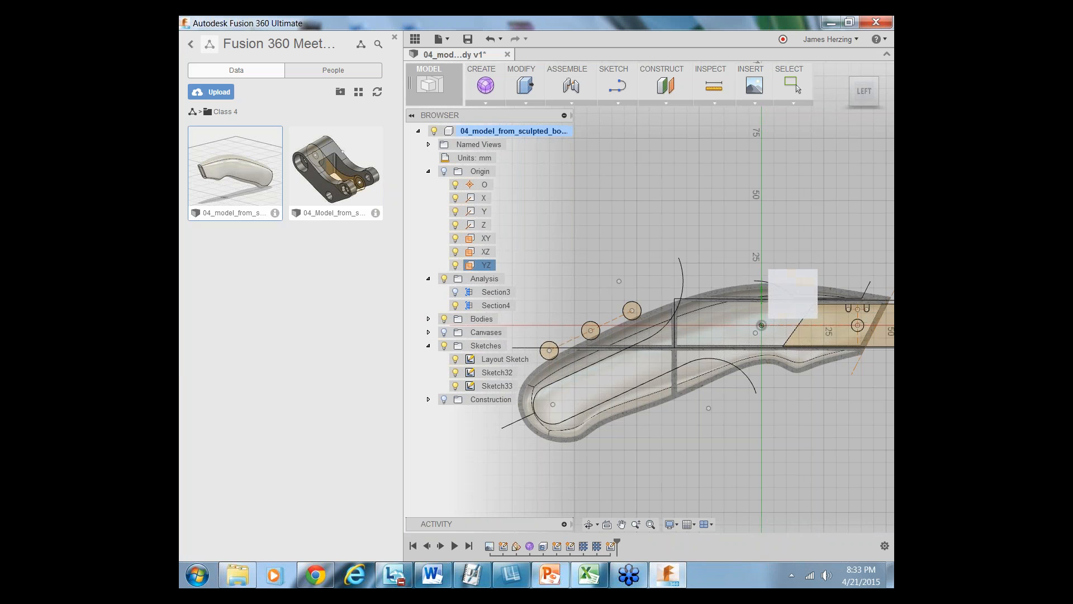
Sketch an 8 mm diameter circle centred where the vertical and lower wall lines meet, and finish the sketch
scroll(588, 354, up, 5)
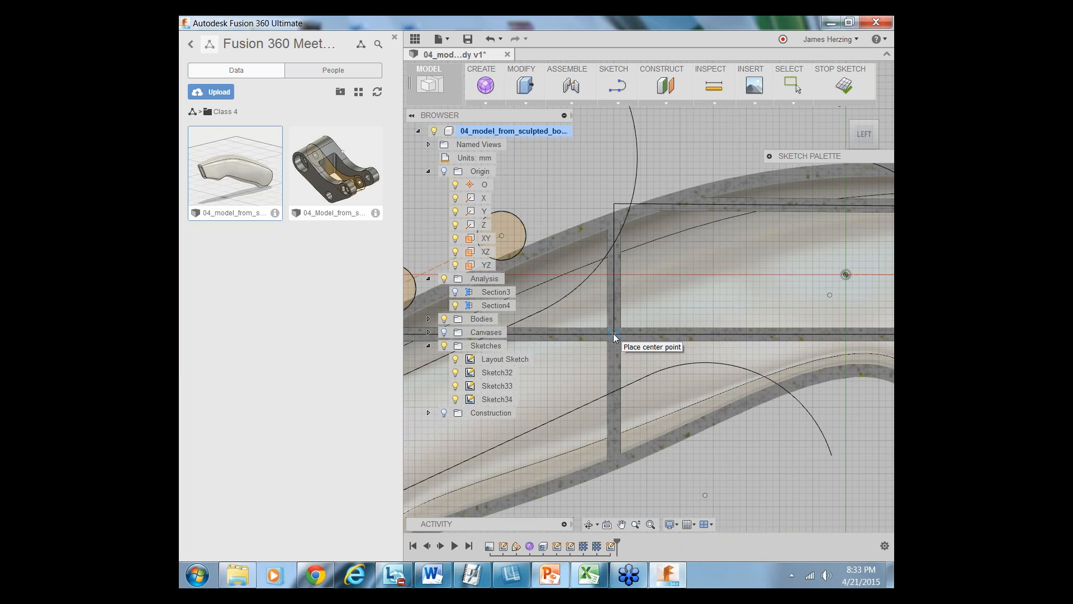
click(613, 334)
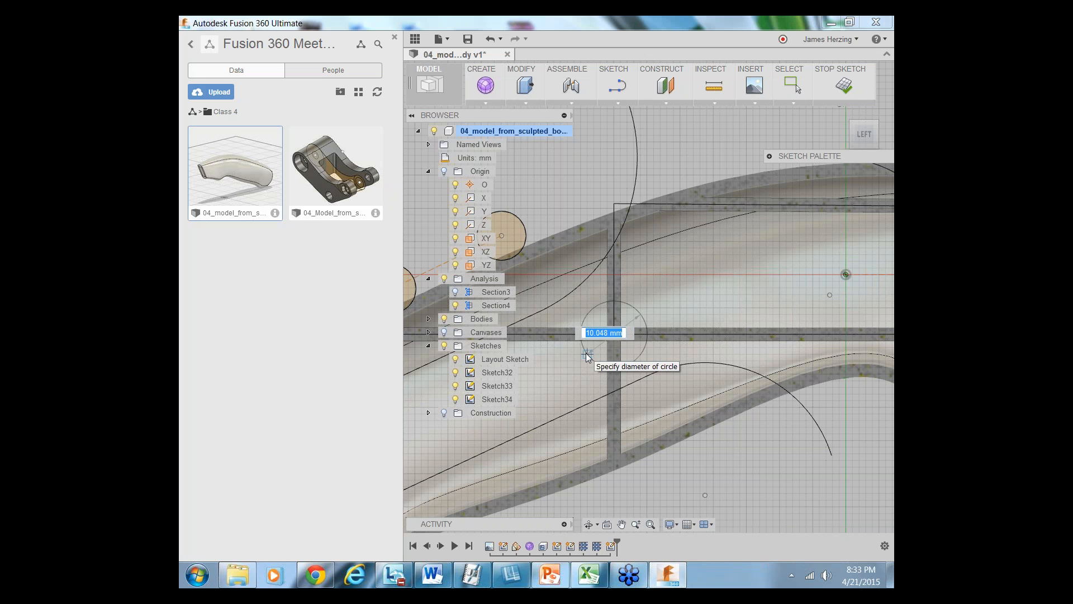
text(8)
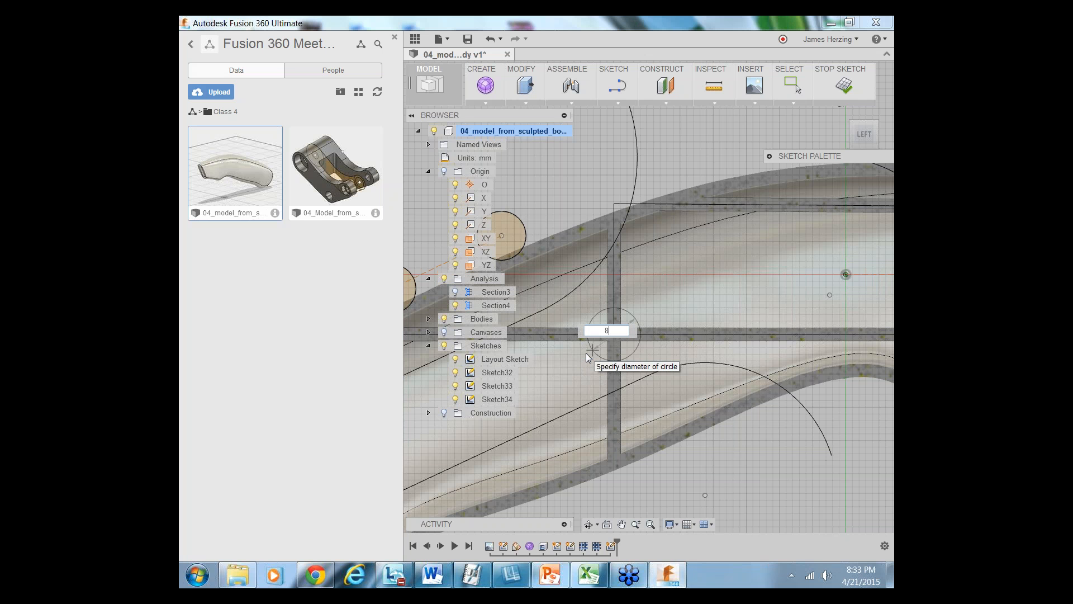
key(Tab)
key(Return)
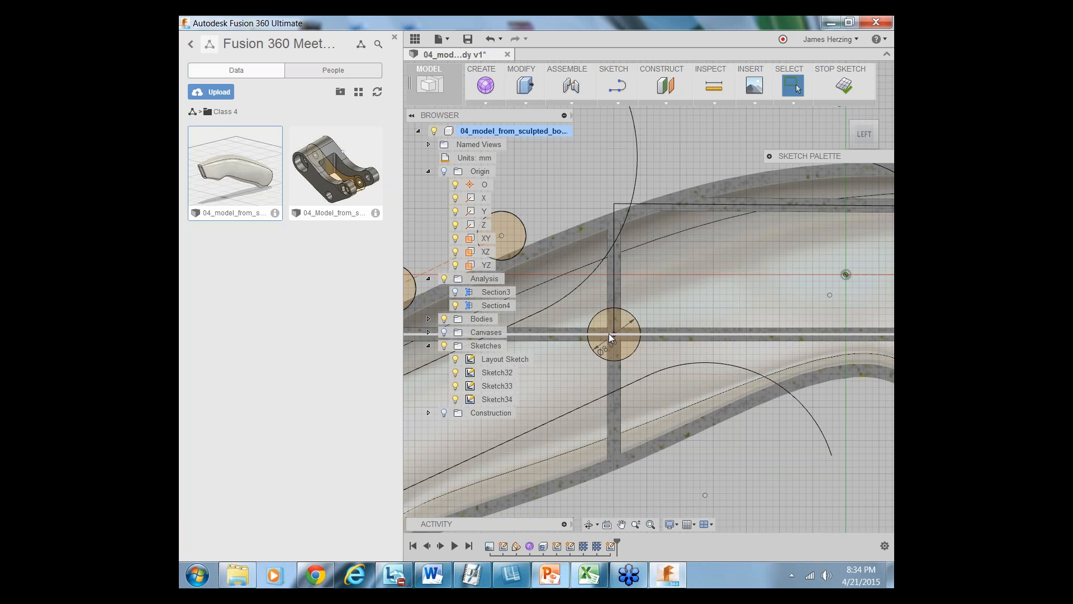
click(844, 85)
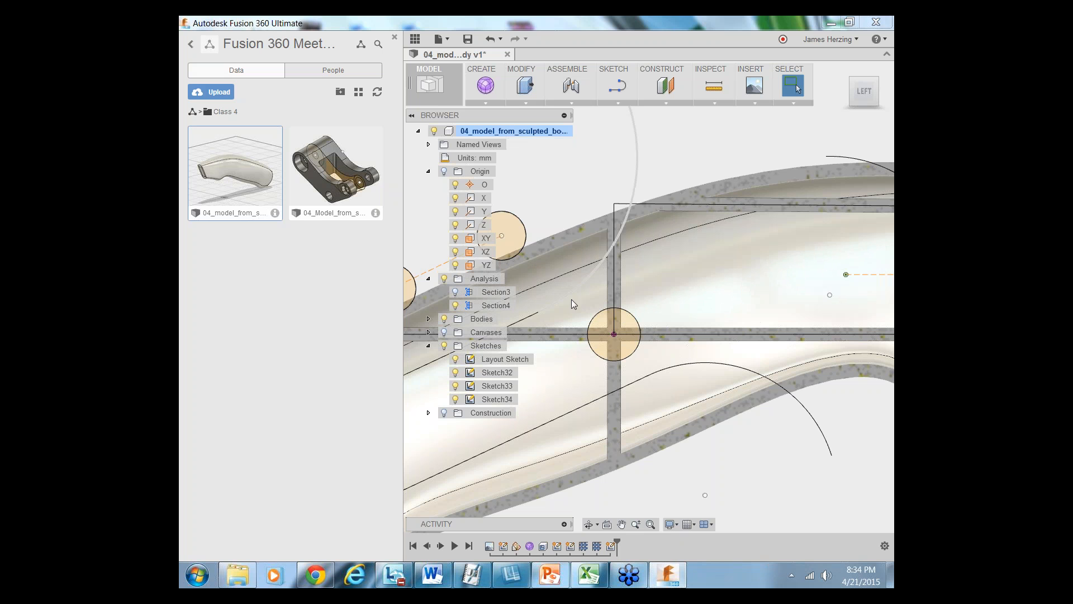
Extrude the 8 mm circle symmetrically with a distance of 19 mm as a new body
click(606, 325)
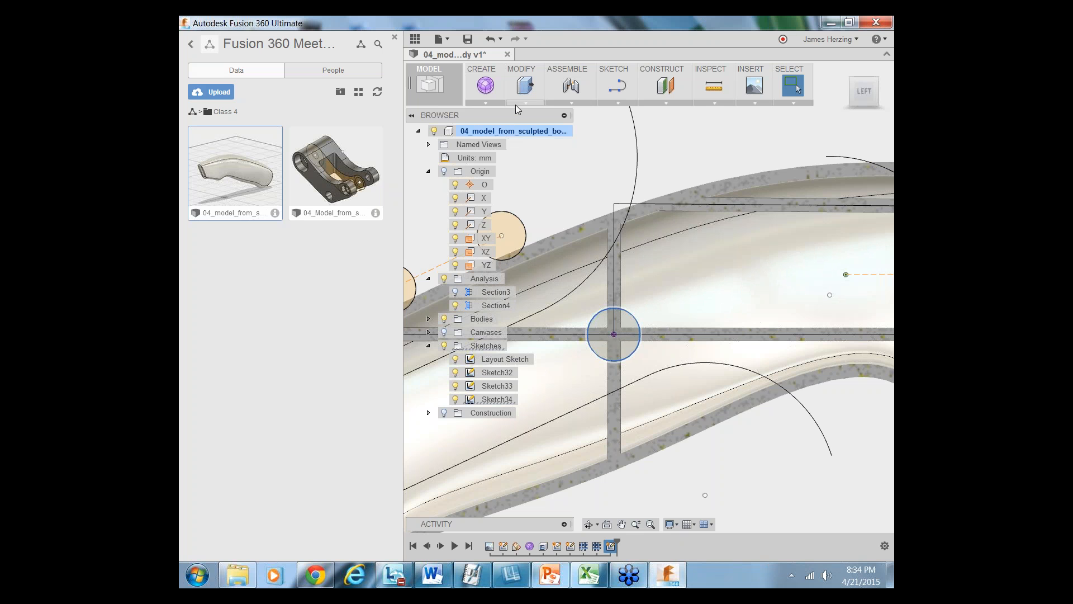
click(486, 102)
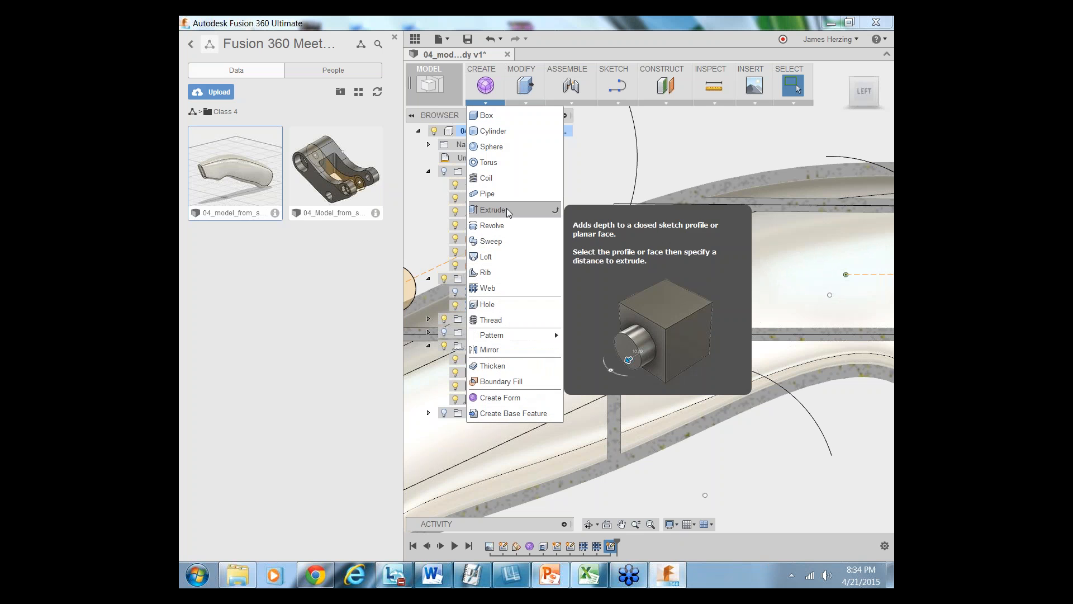
click(493, 209)
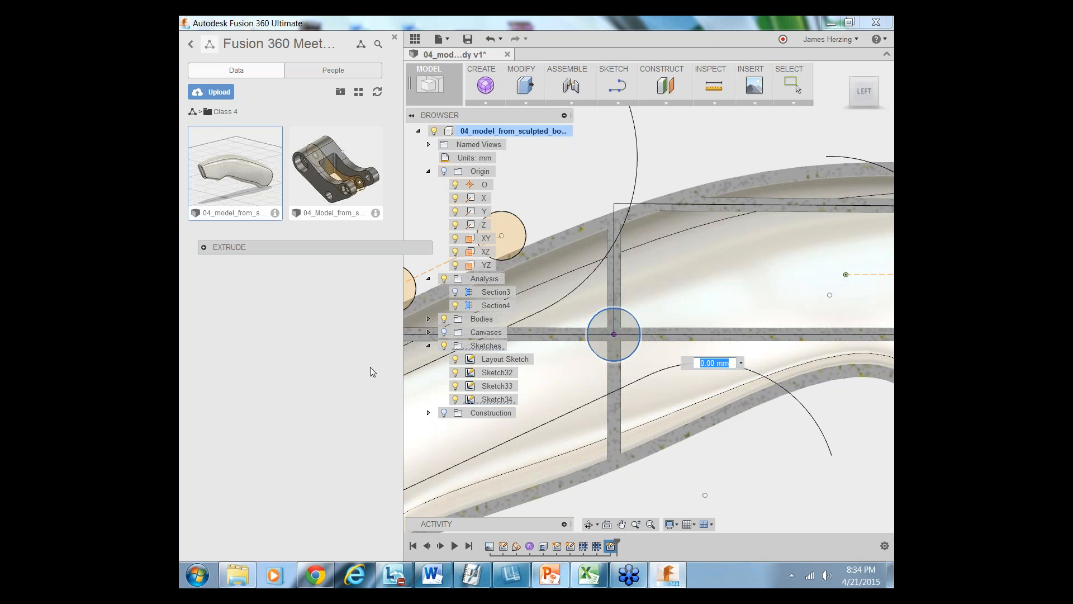
click(203, 250)
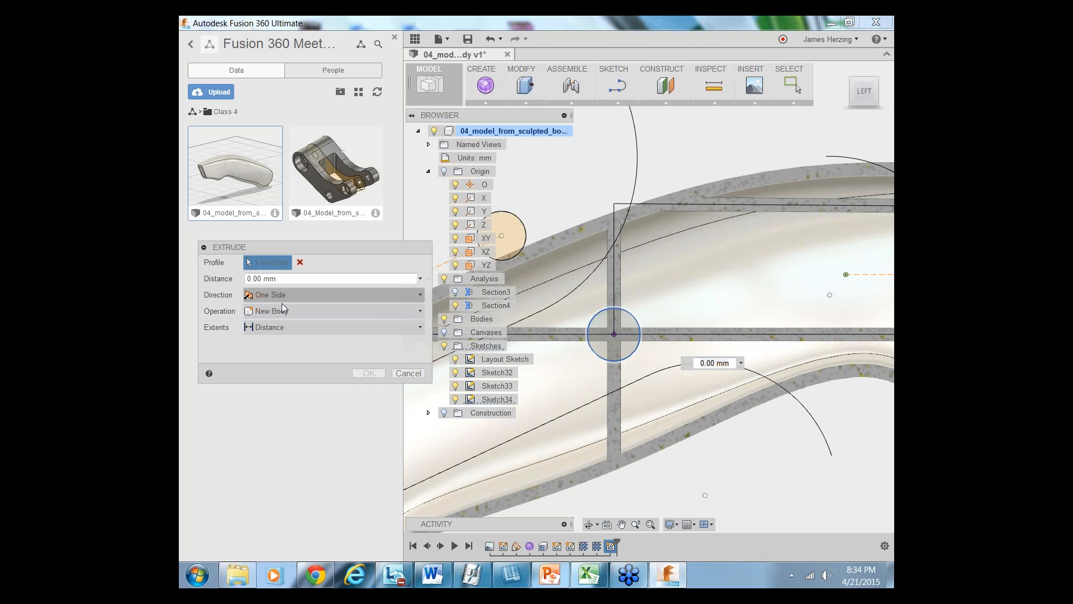
click(299, 298)
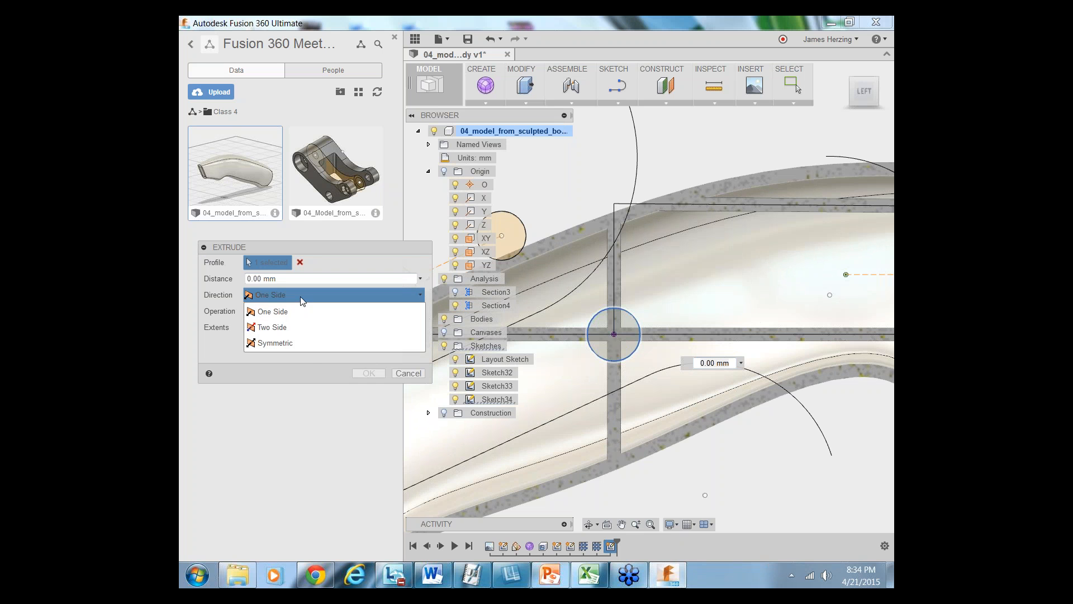
click(308, 347)
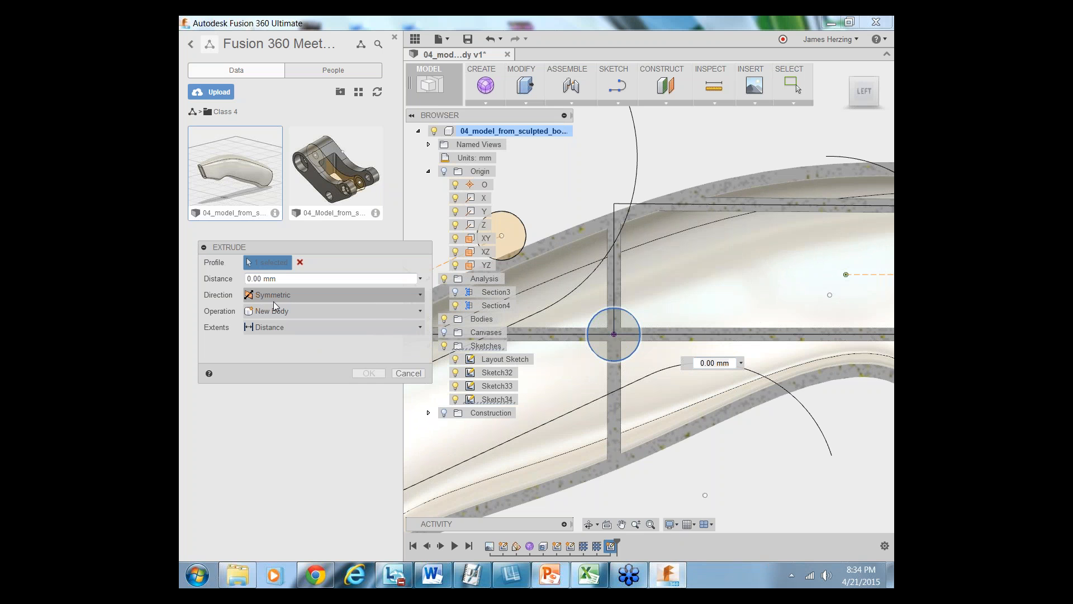
drag(276, 278, 195, 274)
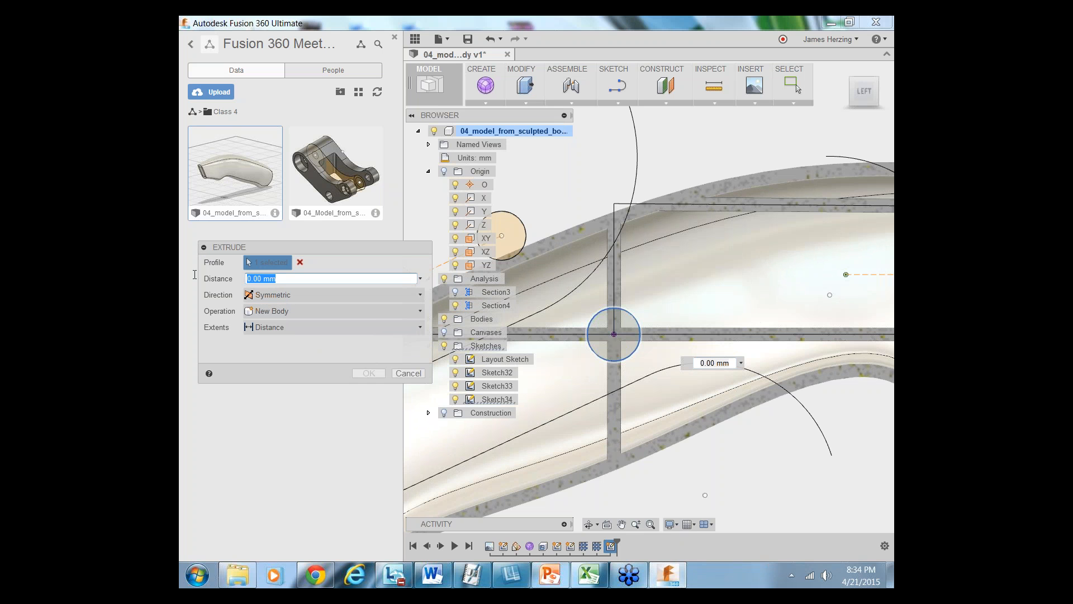
text(19)
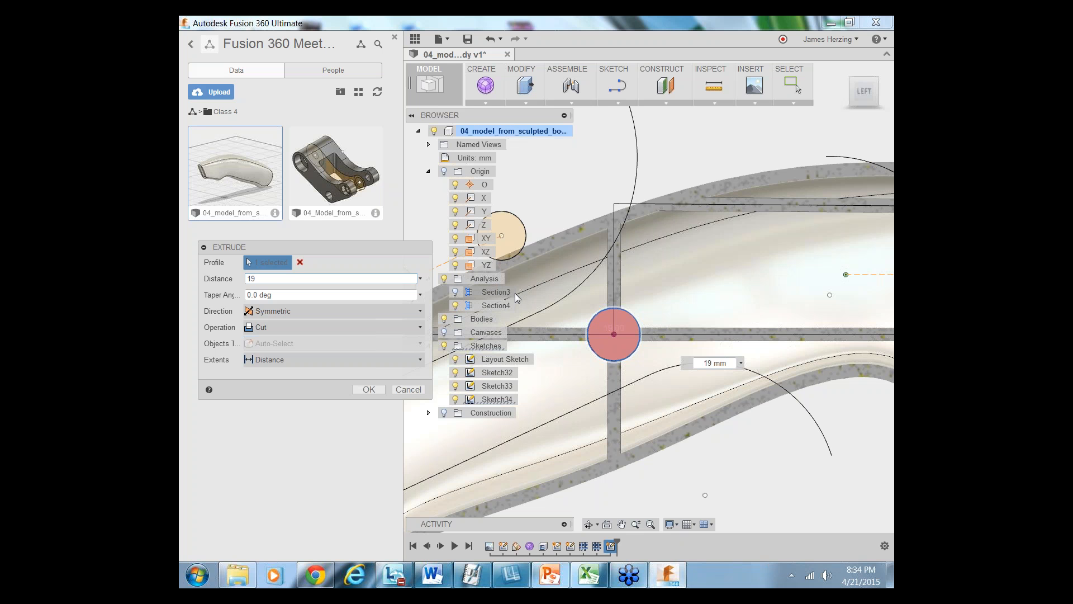
click(297, 327)
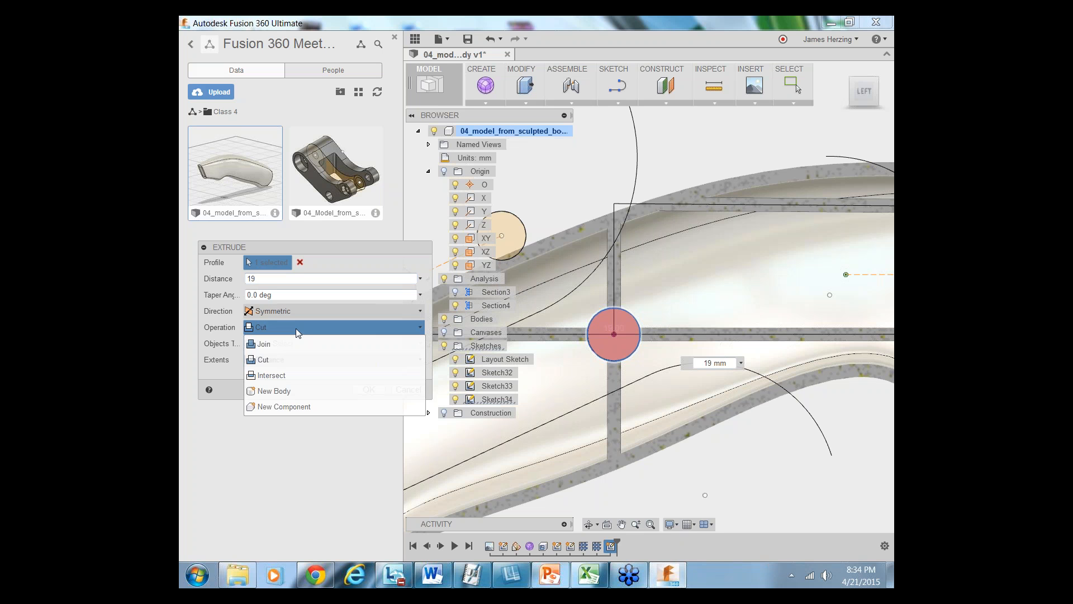
click(302, 391)
click(370, 373)
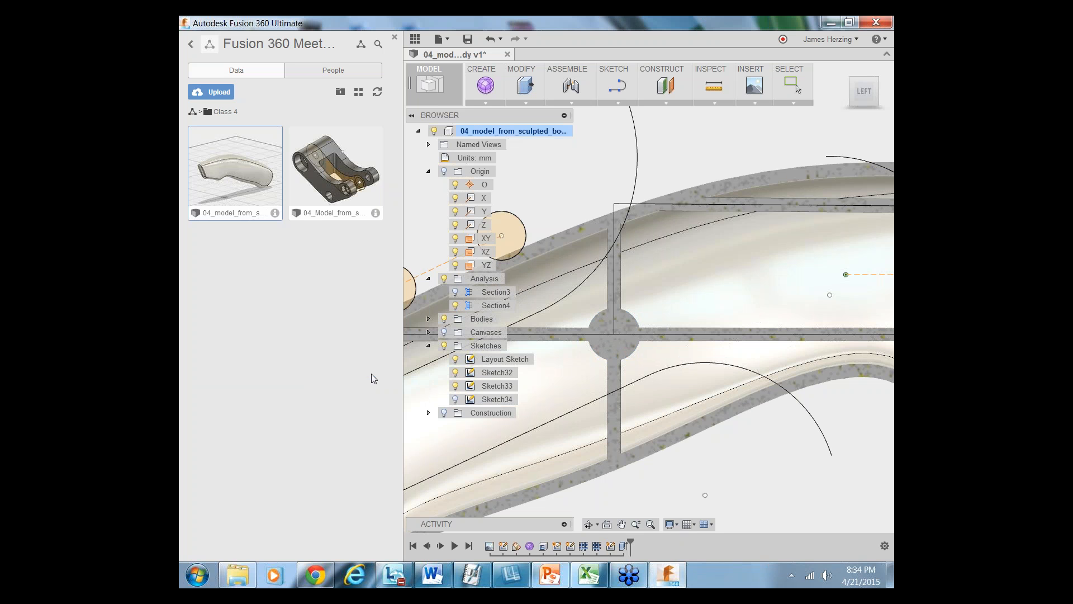
Examine how the extruded cylinder sits in the handle from the front, left and right sides
scroll(595, 399, down, 5)
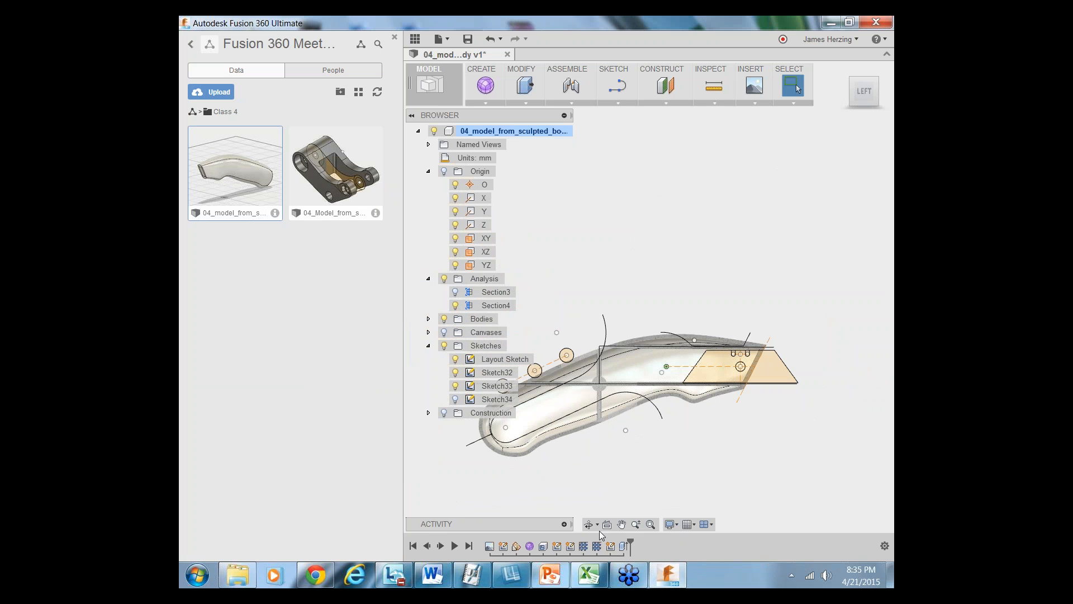
click(589, 524)
drag(625, 416, 532, 455)
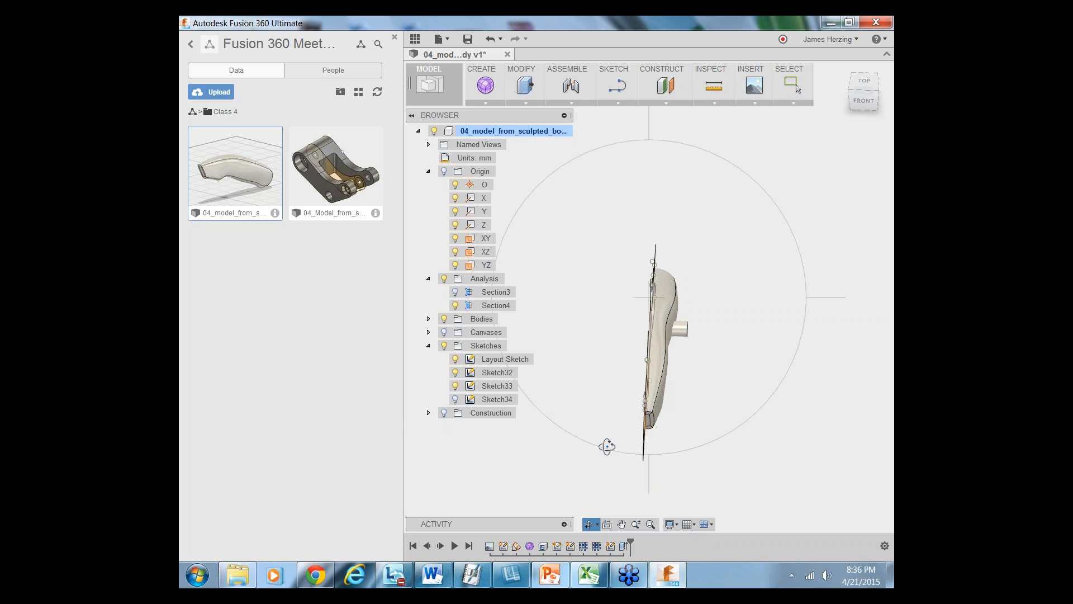
click(852, 102)
click(845, 93)
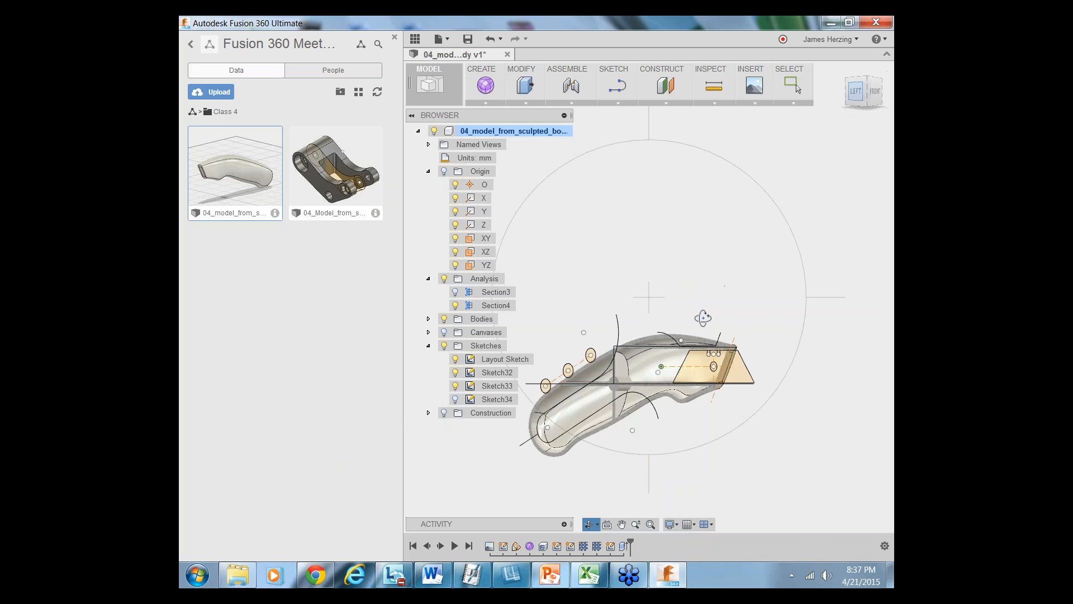
scroll(643, 353, down, 2)
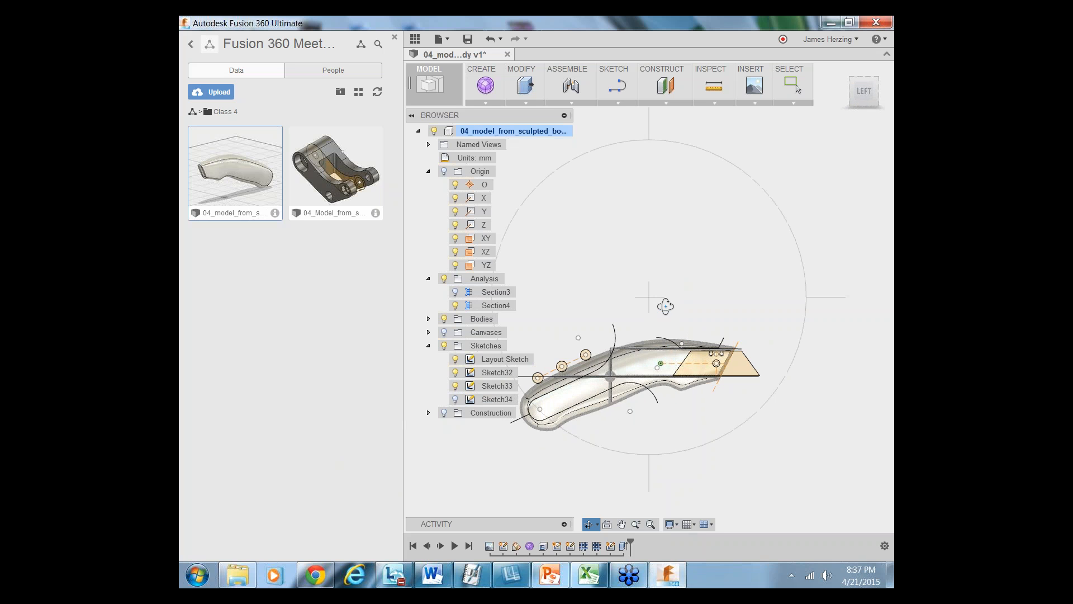
key(Escape)
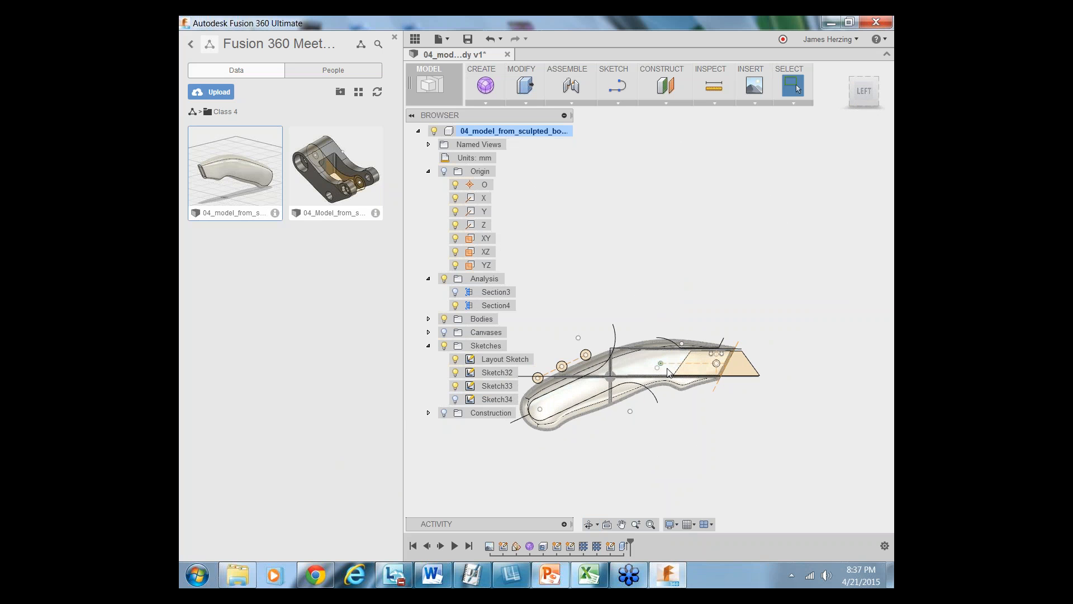
click(845, 93)
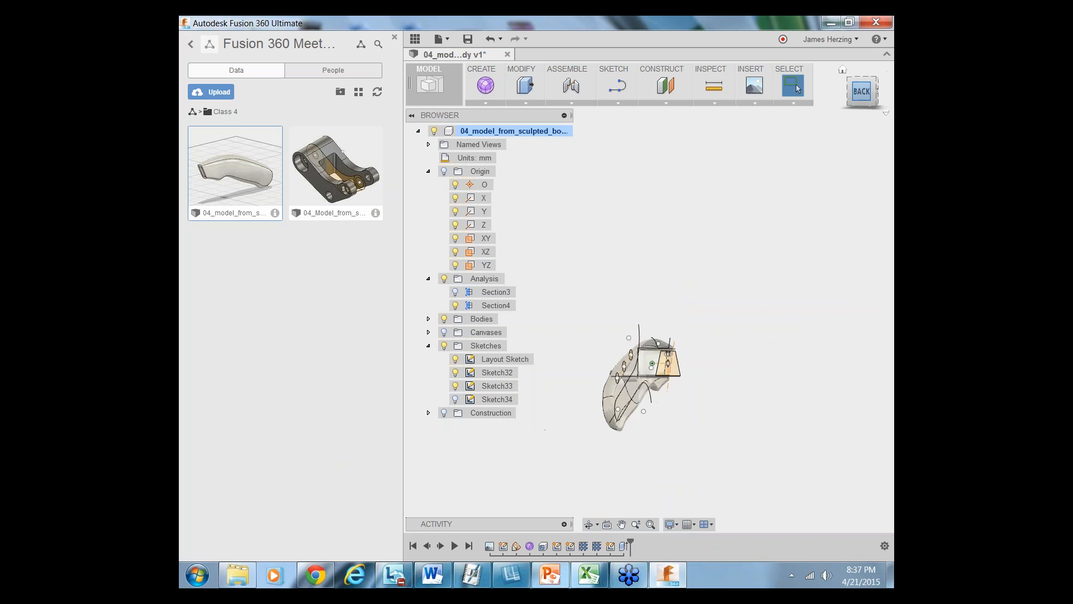
click(845, 93)
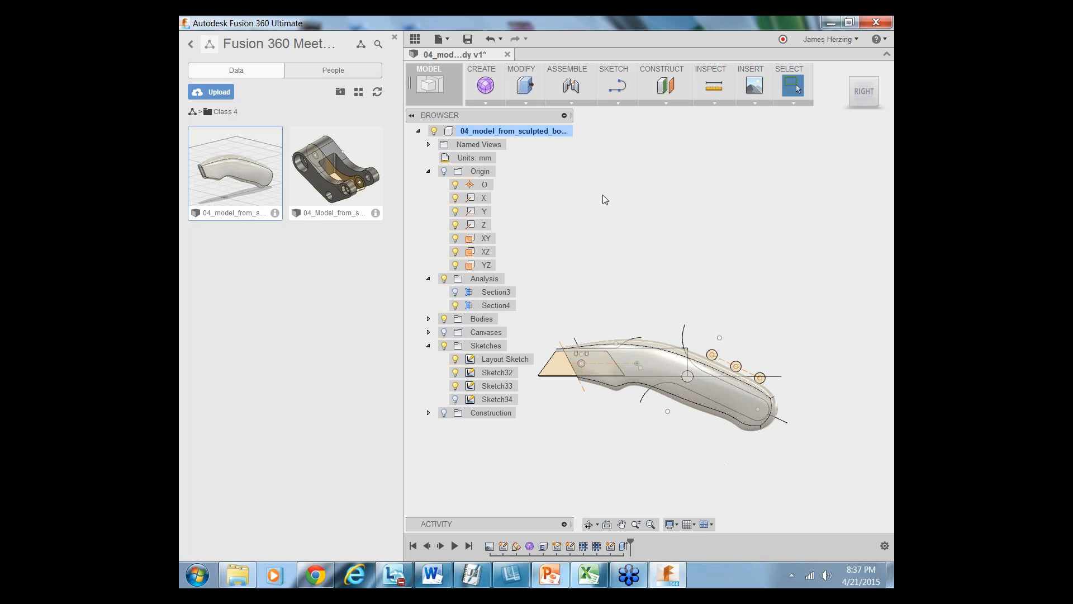
click(487, 103)
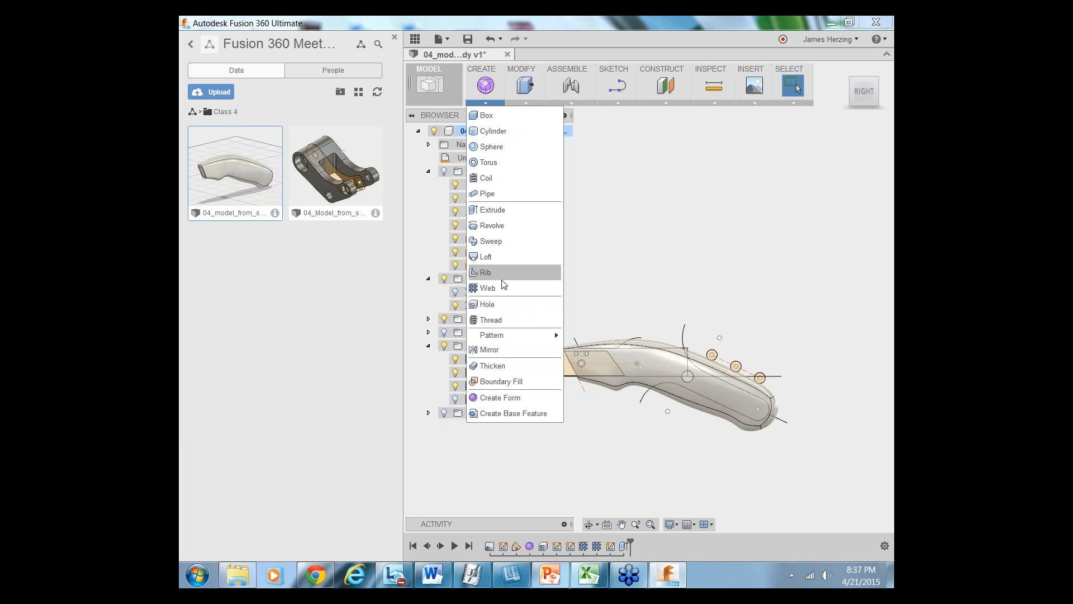
click(497, 302)
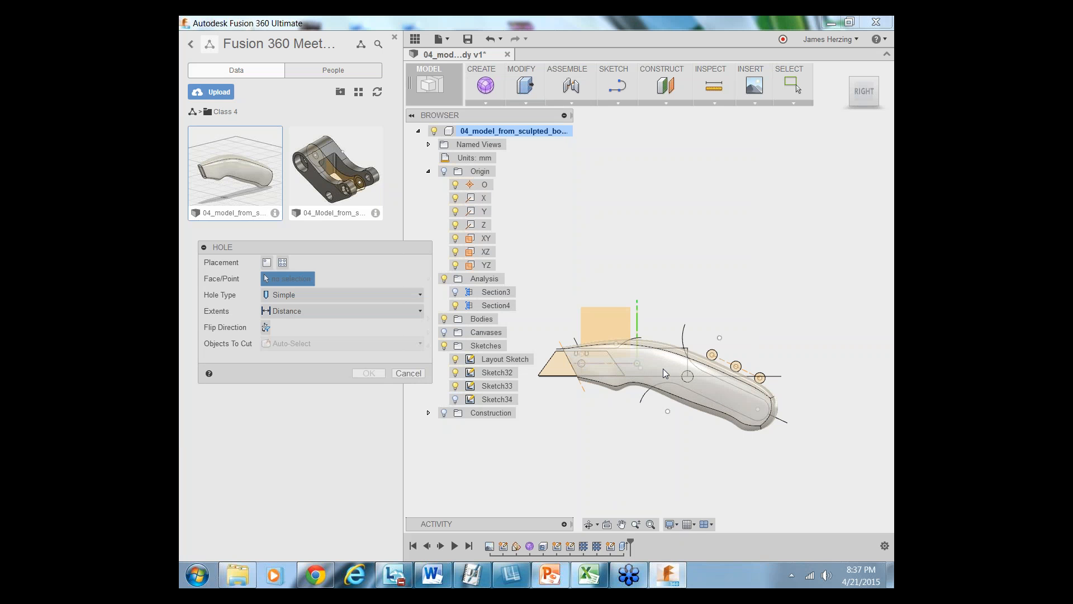
scroll(664, 369, up, 5)
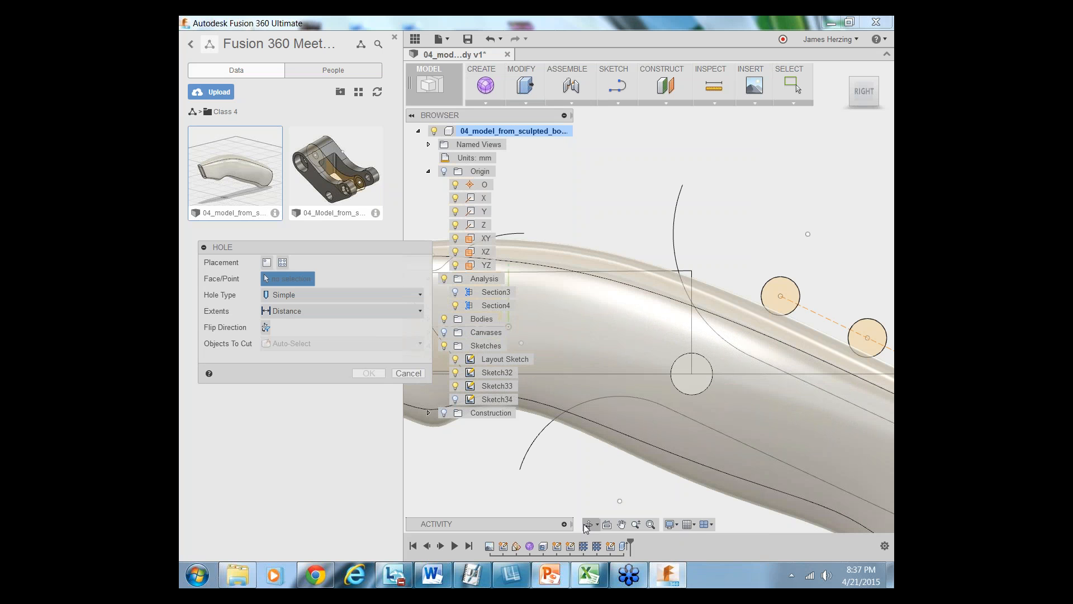
click(589, 524)
drag(731, 375, 698, 405)
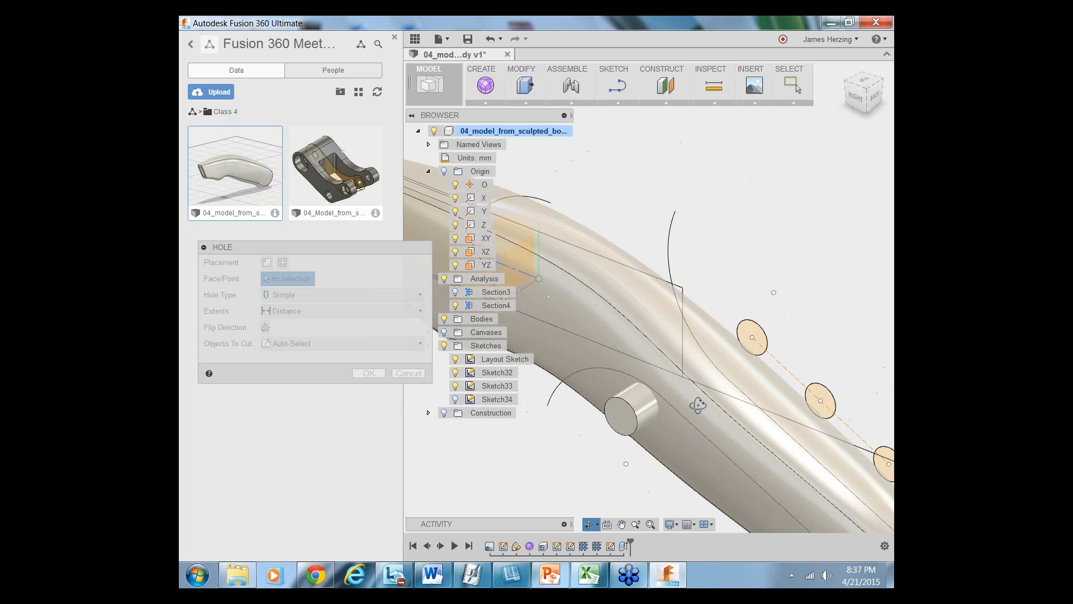
key(Escape)
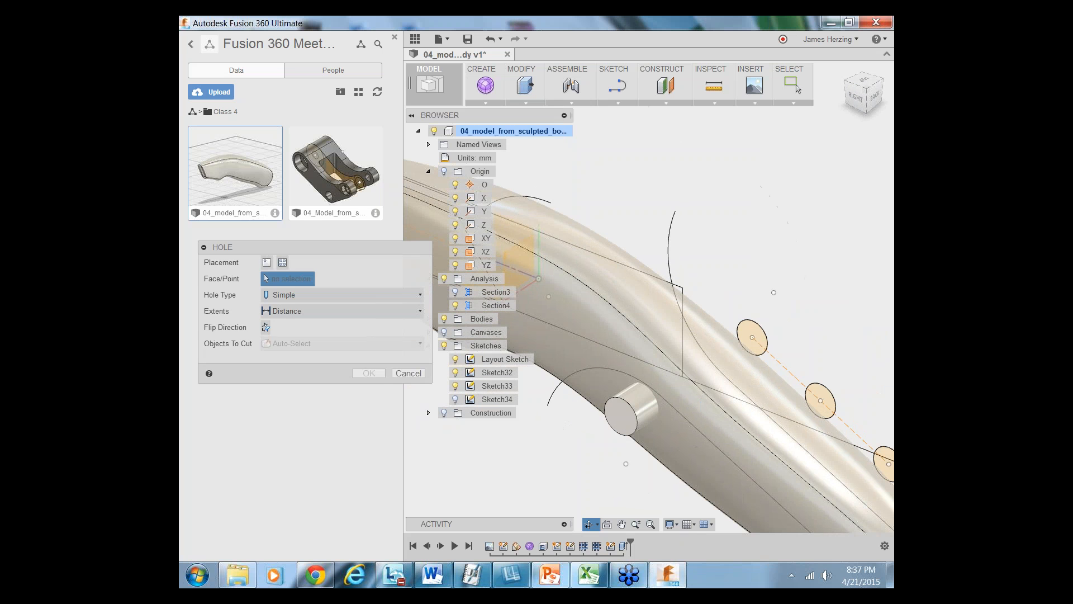
click(625, 424)
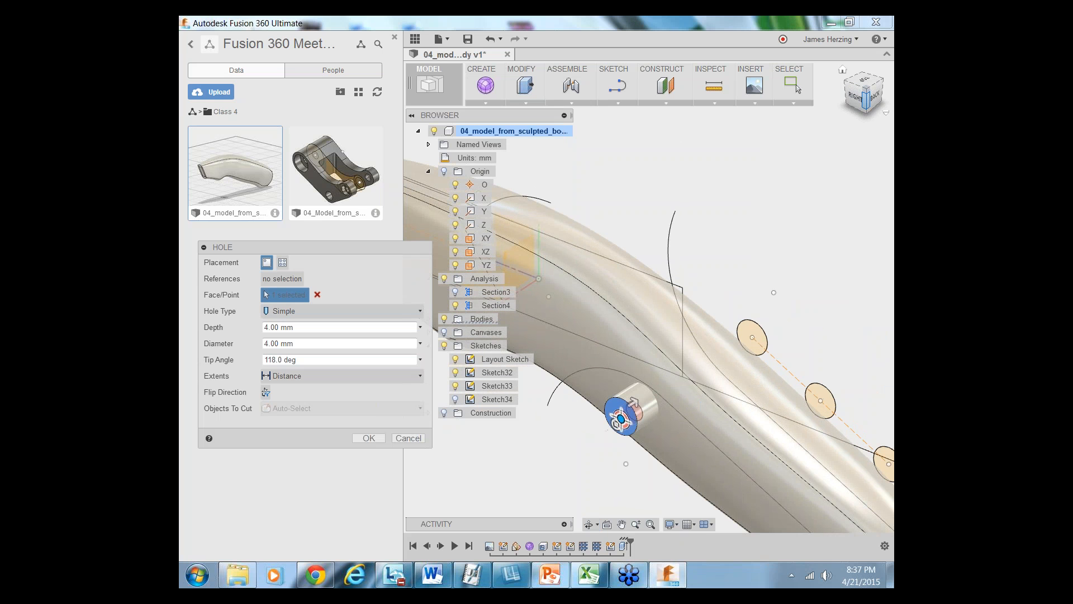
click(855, 98)
scroll(716, 379, up, 3)
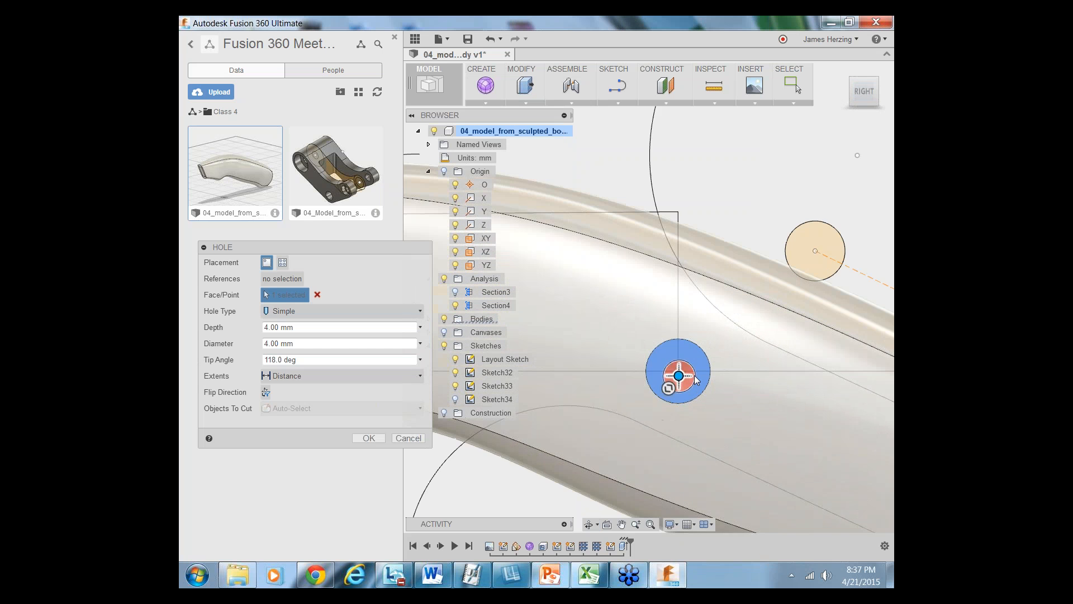
scroll(697, 380, up, 2)
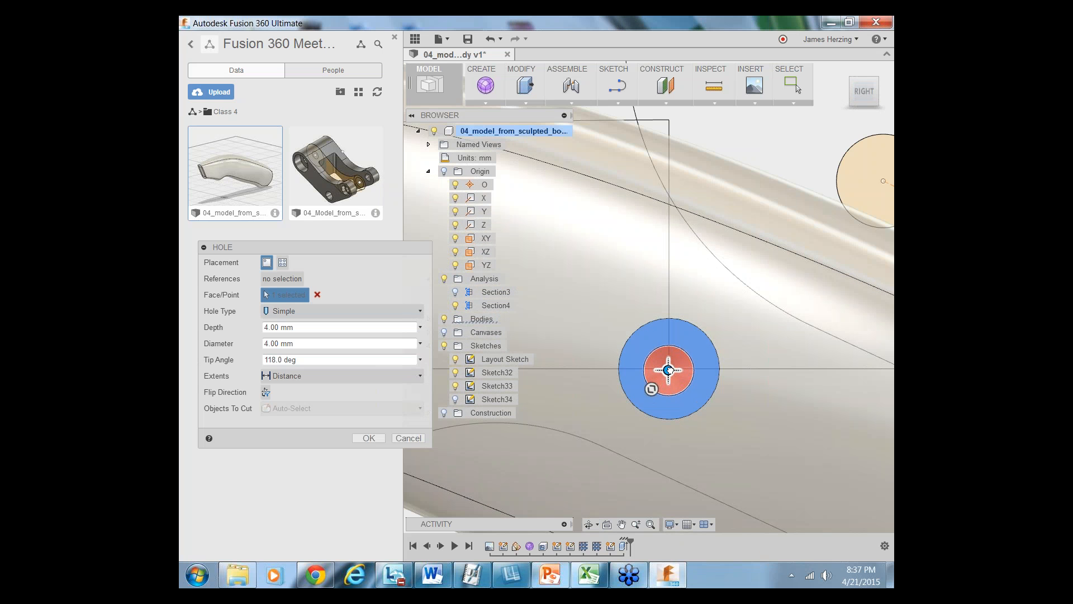
key(Escape)
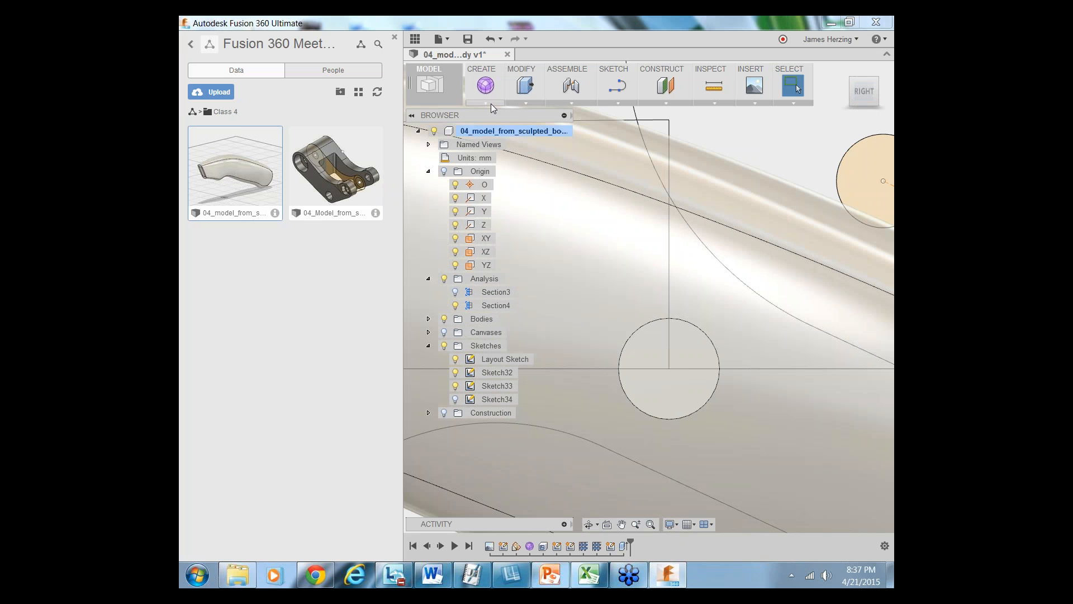
click(489, 103)
click(527, 103)
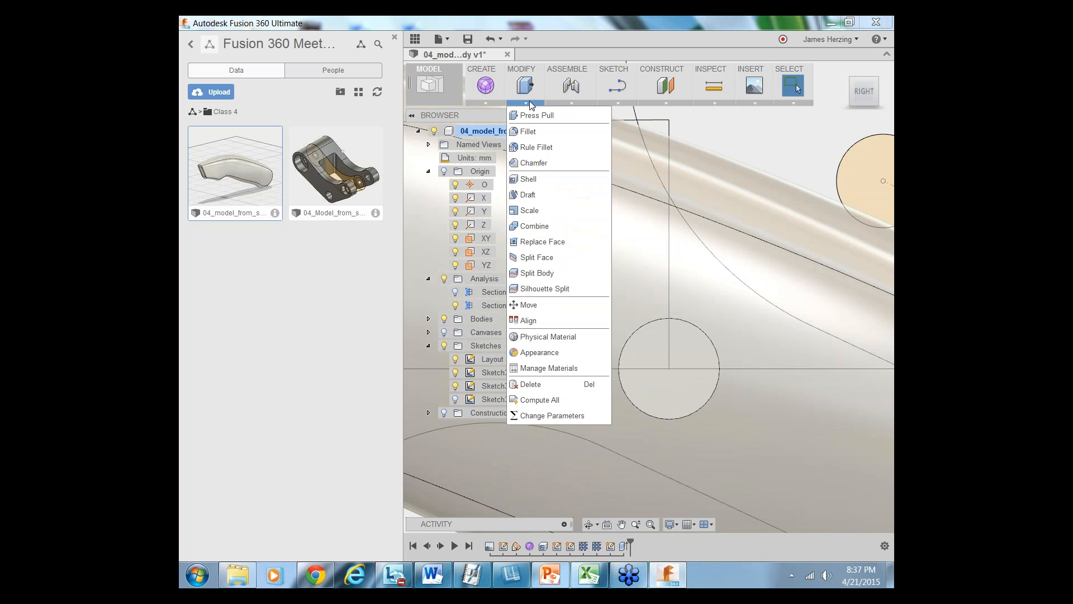
click(489, 99)
click(512, 302)
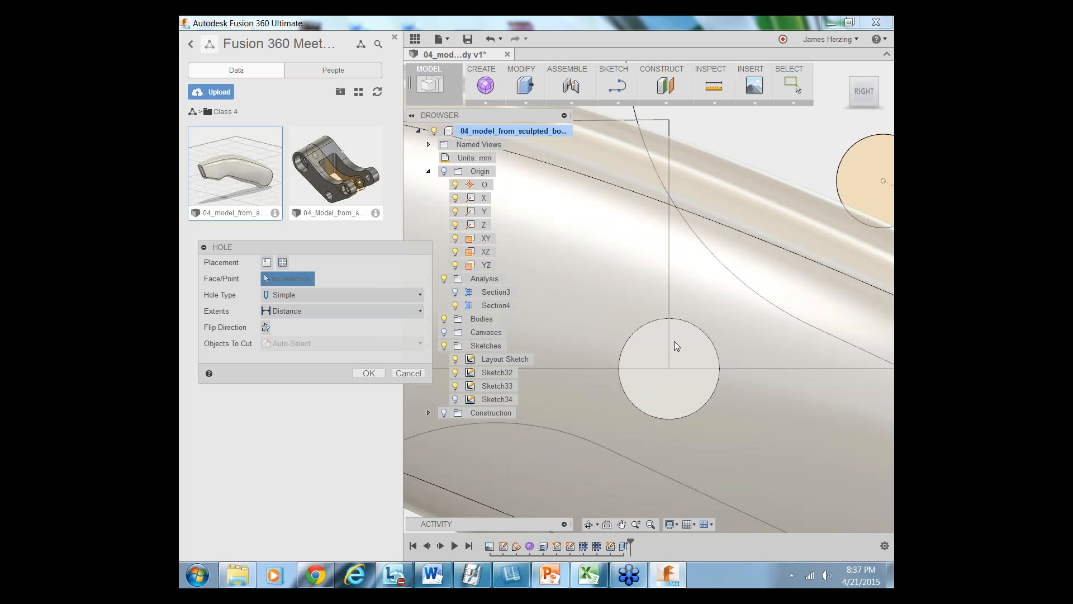
click(669, 370)
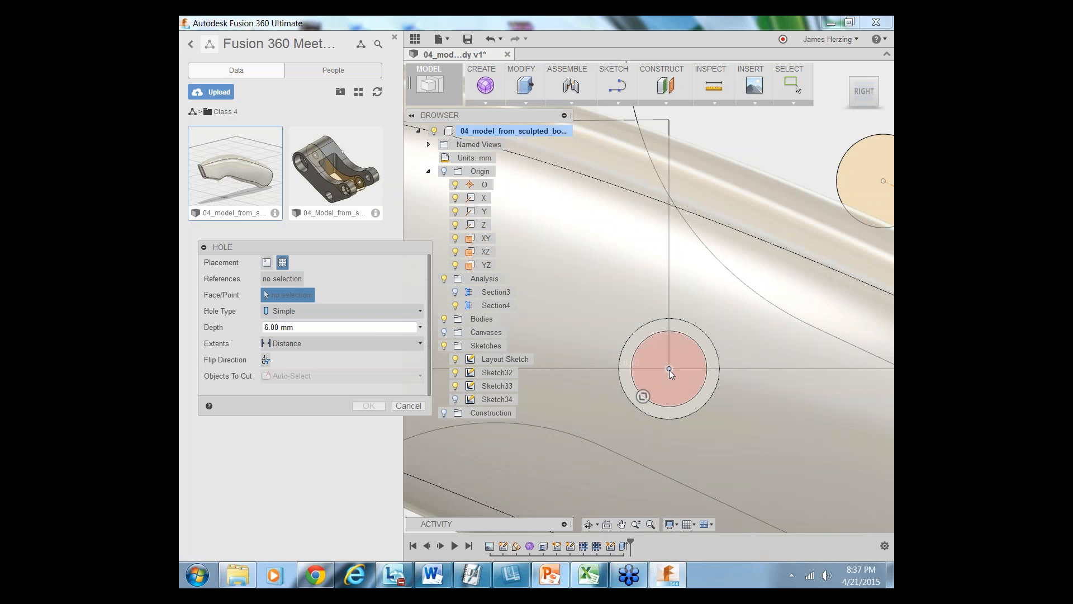
click(590, 525)
drag(647, 401, 637, 430)
key(Escape)
key(Escape)
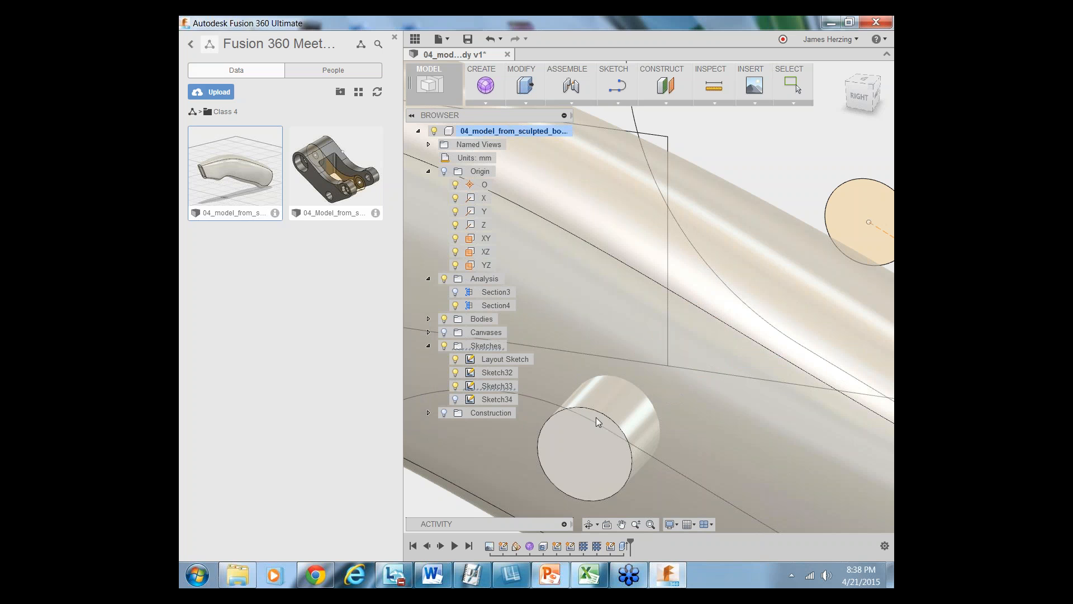
Place a hole at the middle of the cylinder's exposed end face with a depth of 28 mm
click(487, 102)
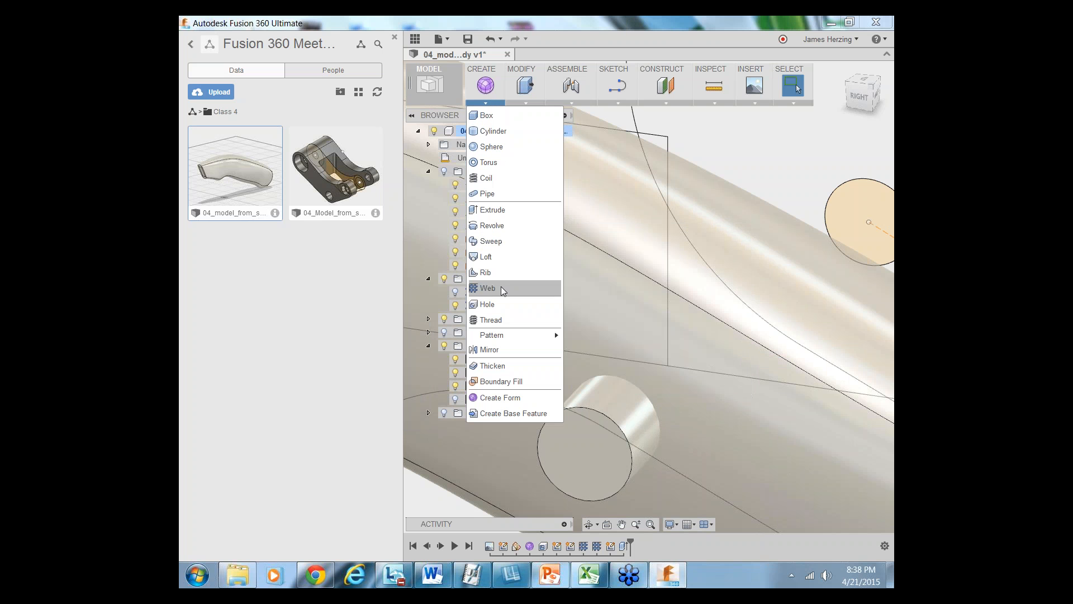
click(496, 304)
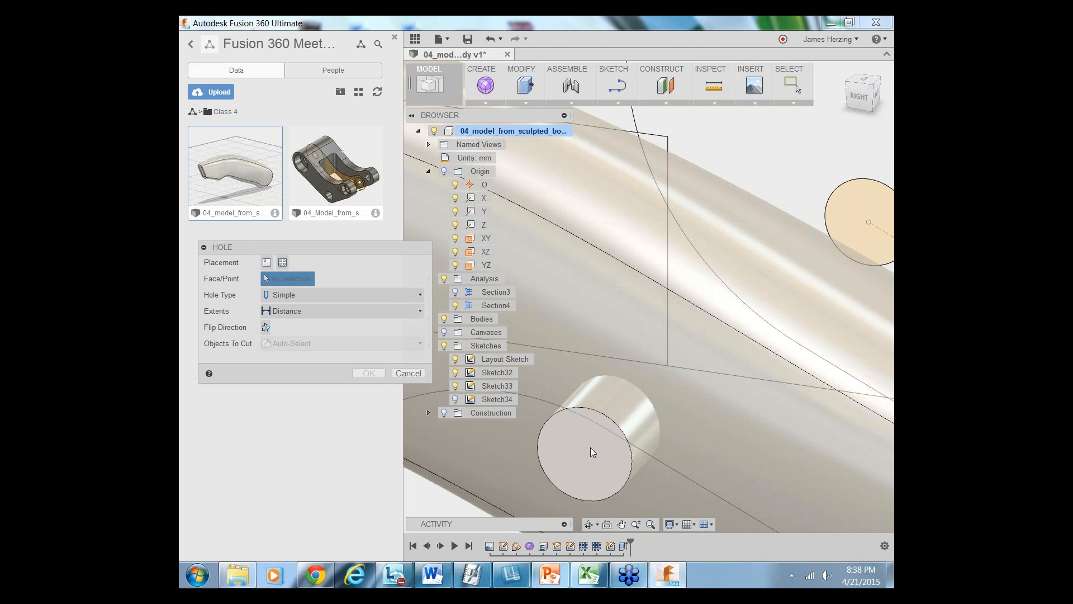
scroll(579, 451, up, 2)
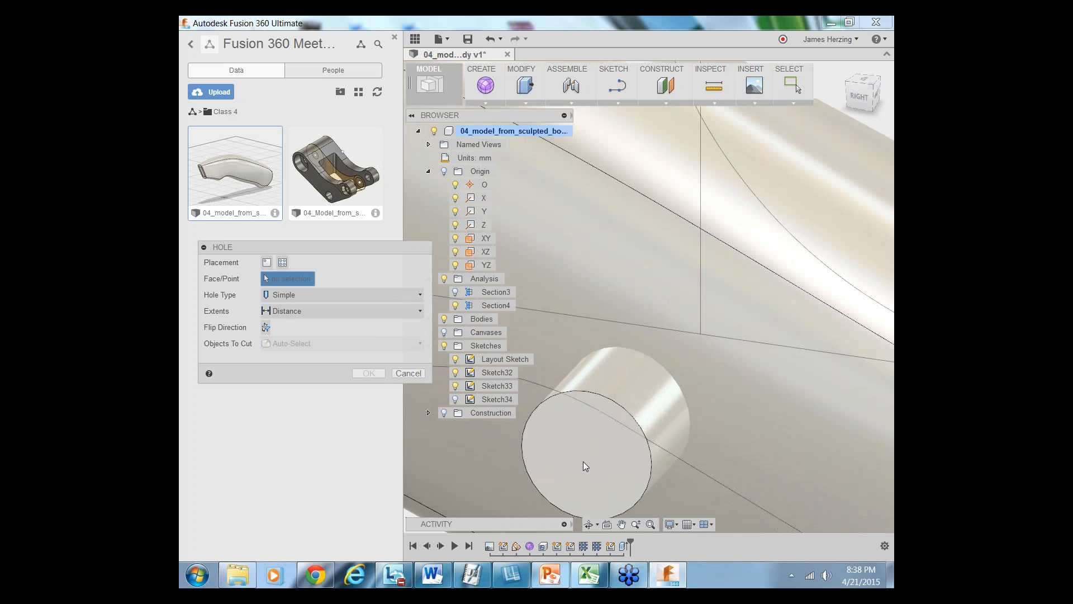
click(582, 461)
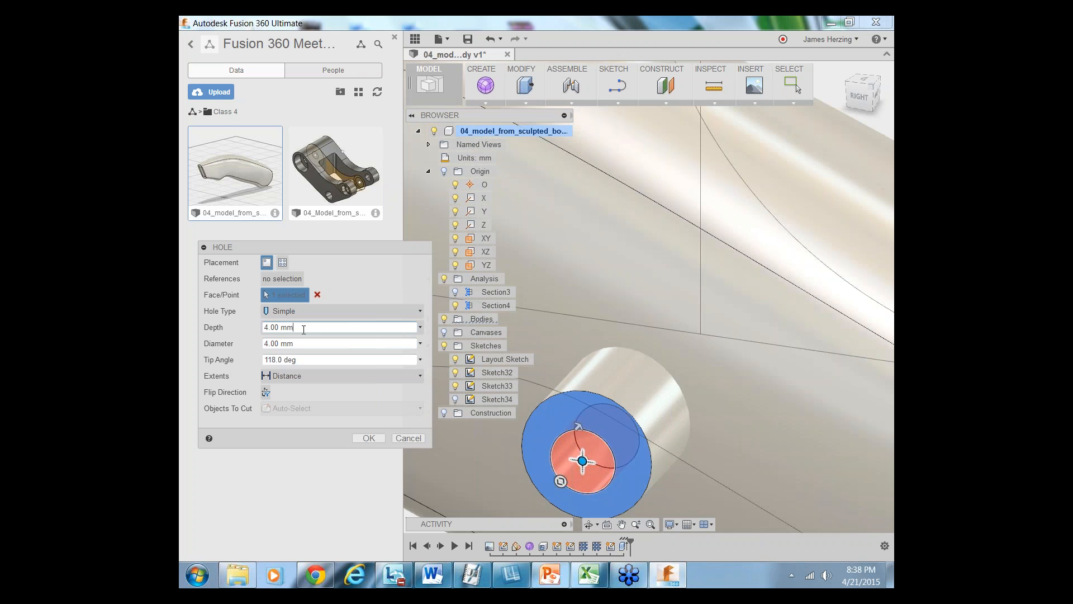
drag(304, 329, 257, 330)
text(28)
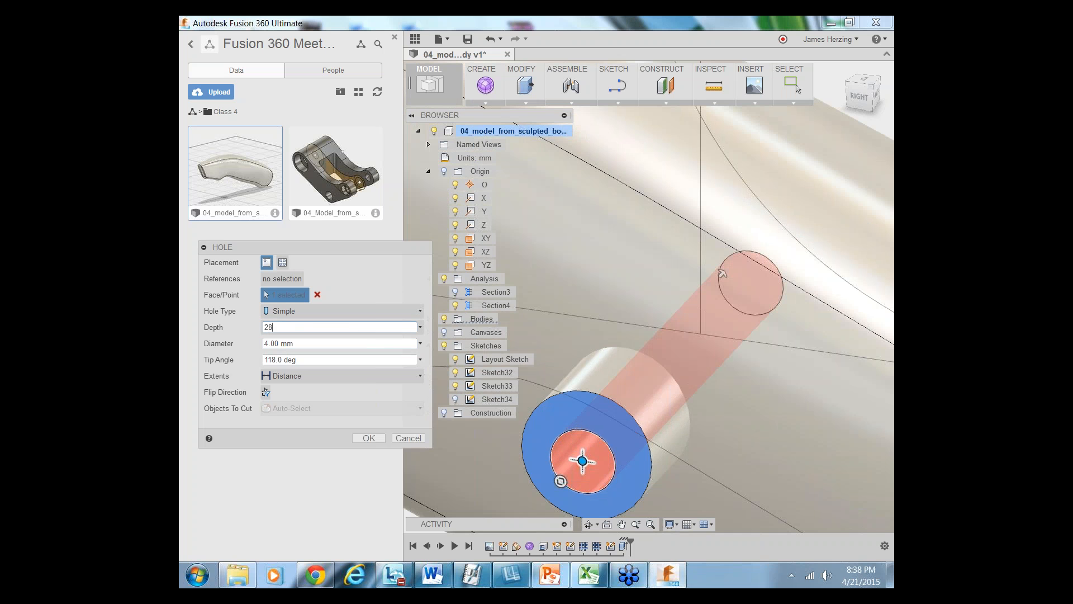
Make the hole a counterbore with a 3 mm diameter and create it in the cylinder
click(287, 311)
click(302, 344)
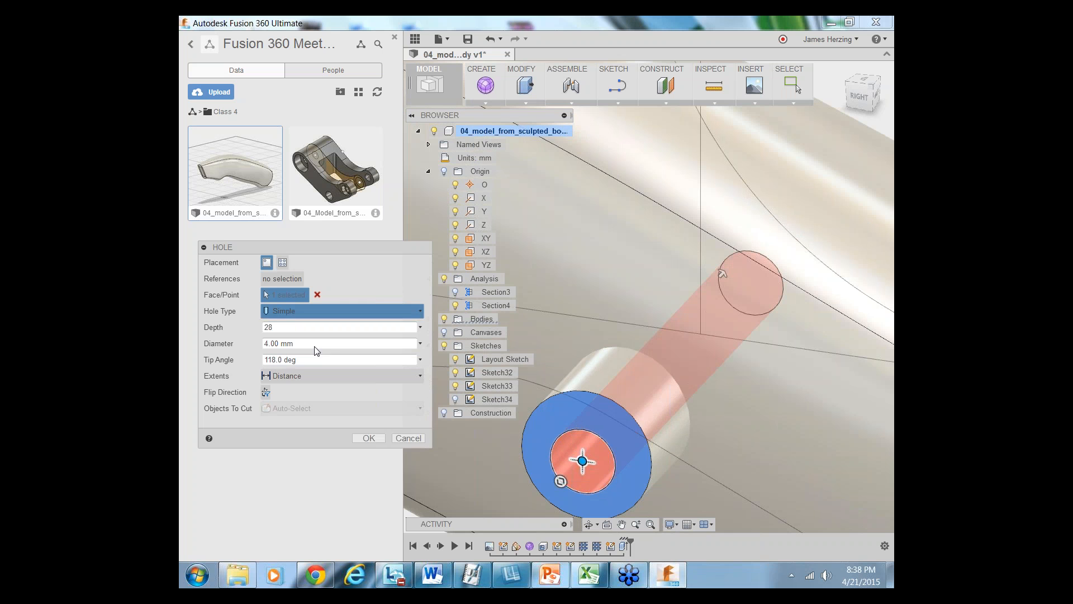
drag(299, 343, 234, 343)
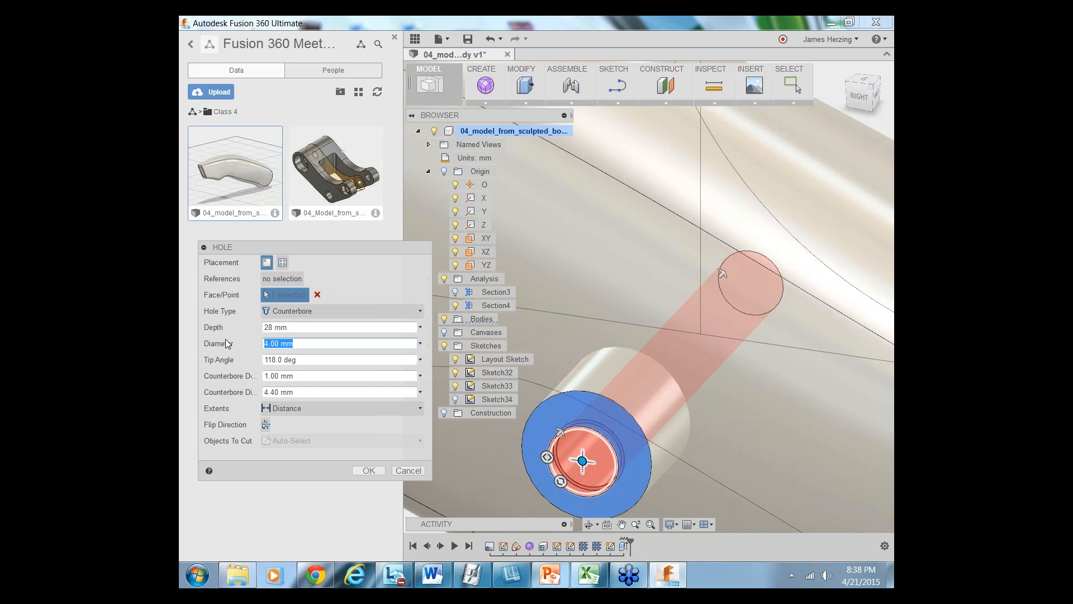
text(3)
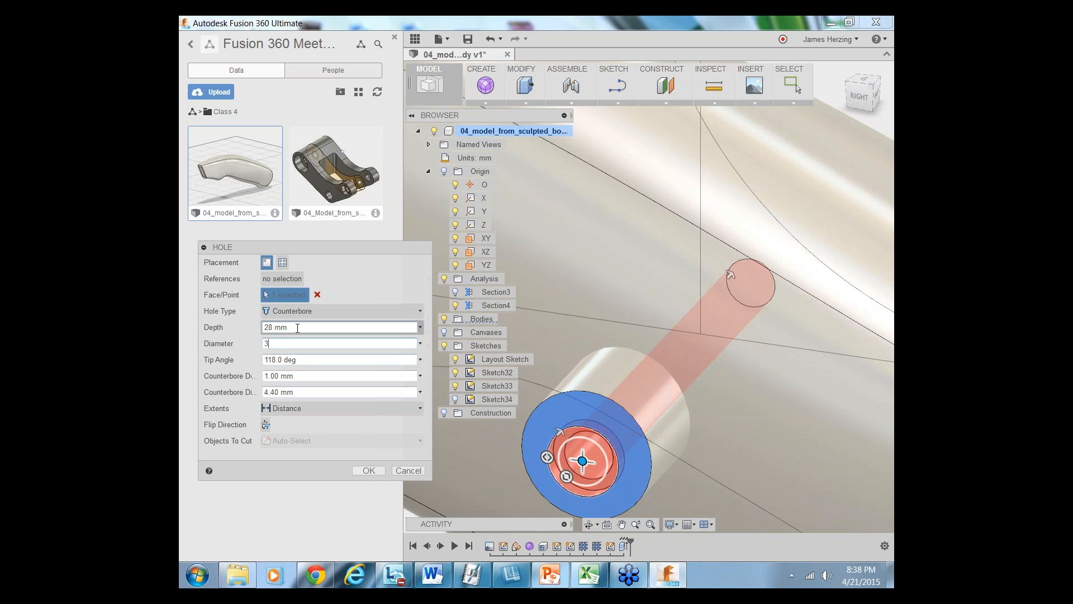
click(365, 470)
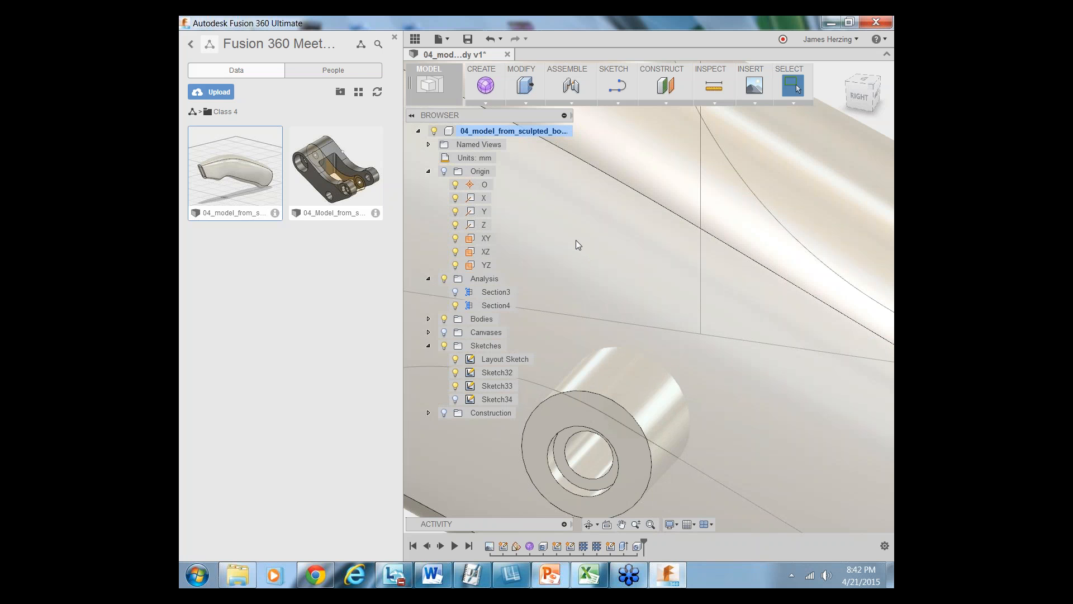
scroll(527, 239, down, 3)
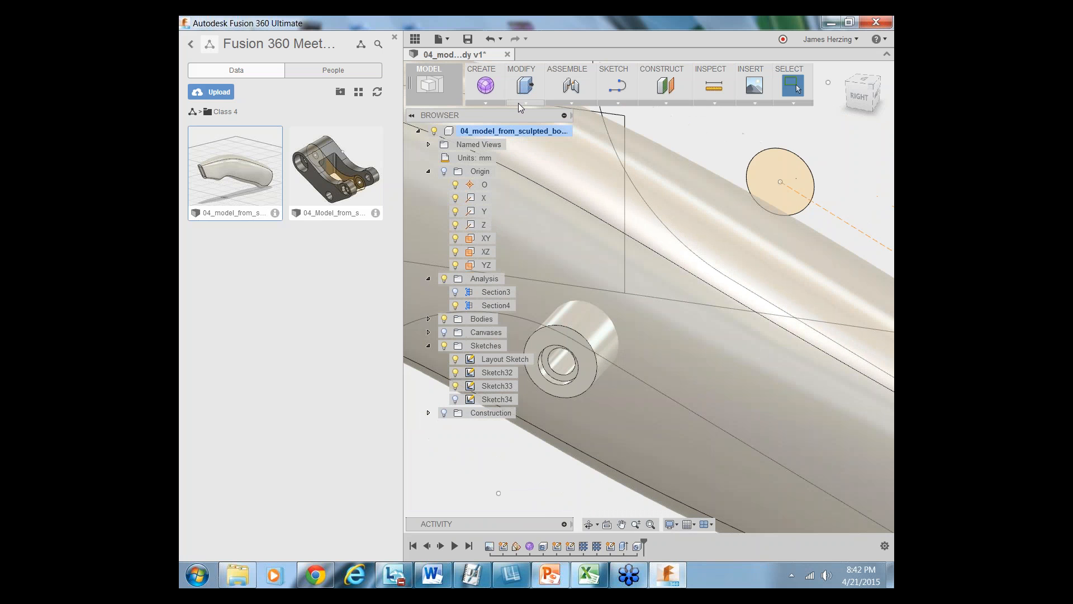
click(518, 103)
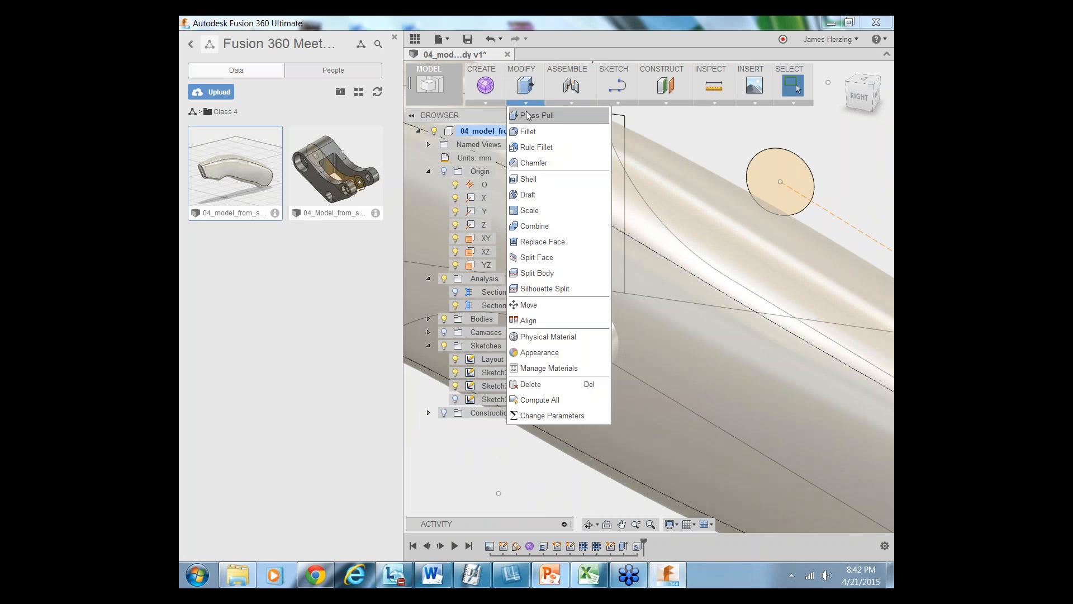
click(549, 276)
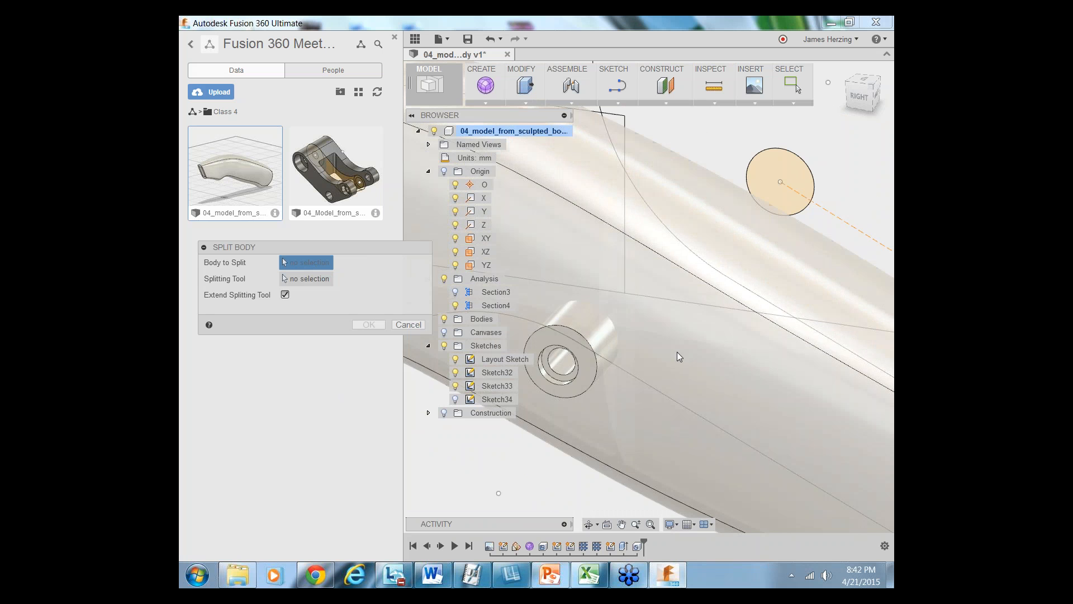
scroll(647, 429, down, 3)
scroll(504, 450, down, 3)
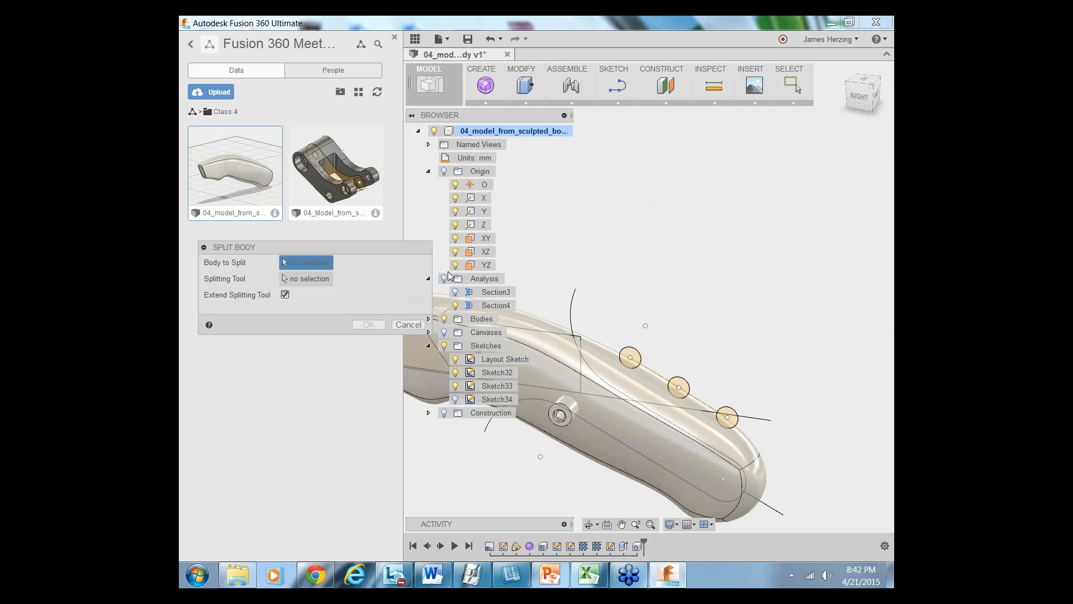
click(646, 435)
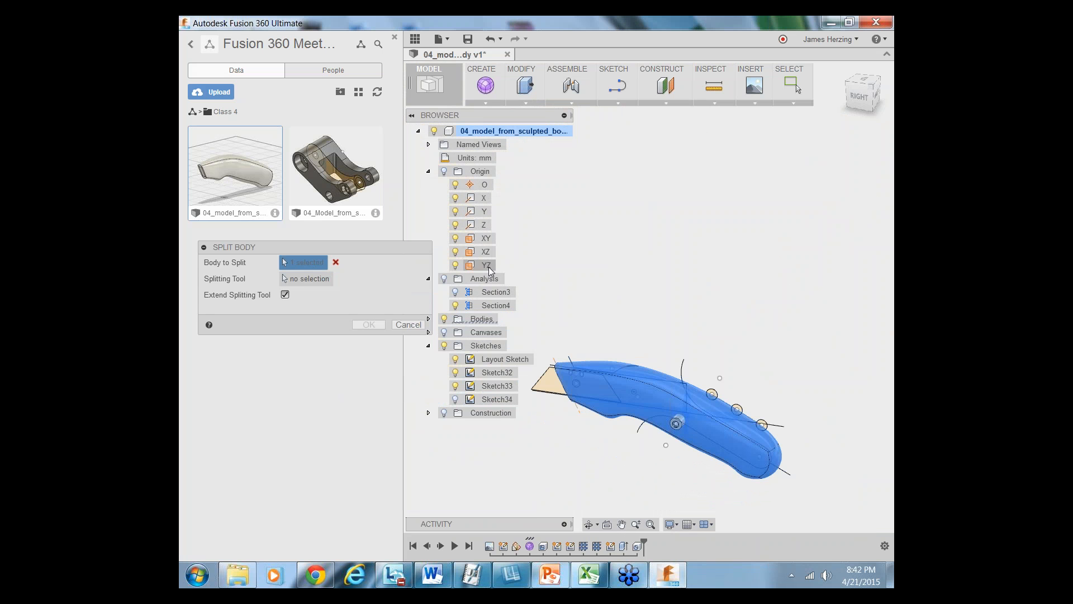
click(309, 279)
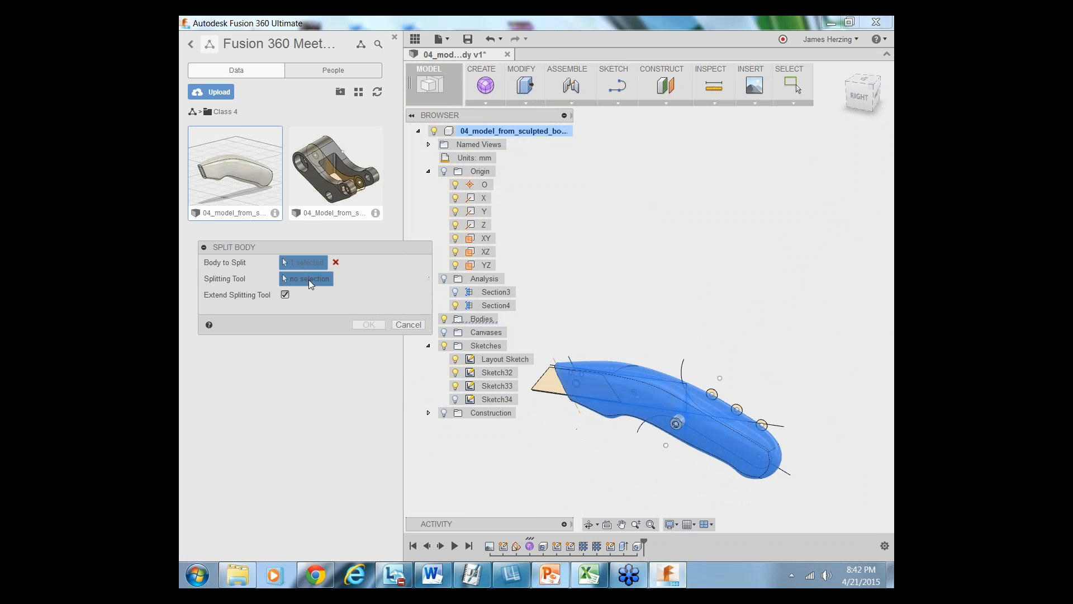
click(485, 266)
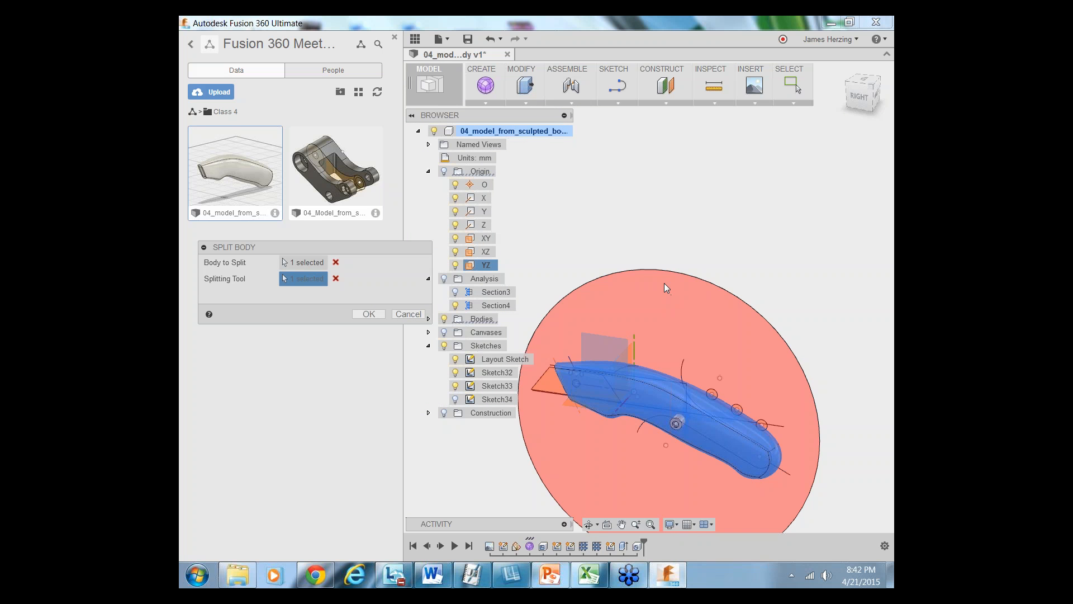
click(862, 98)
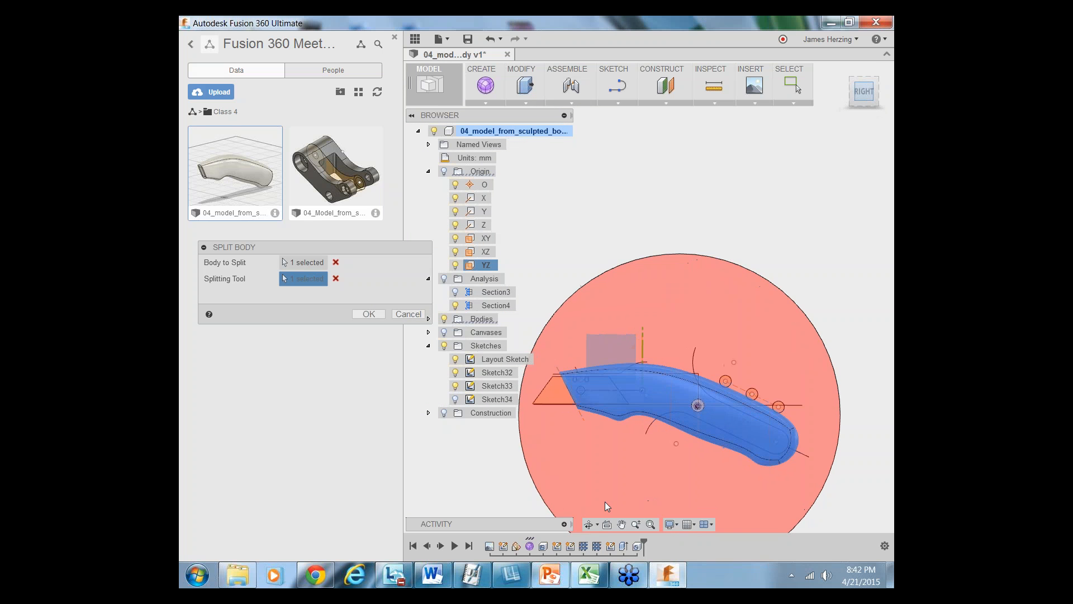
click(589, 525)
drag(627, 384, 745, 378)
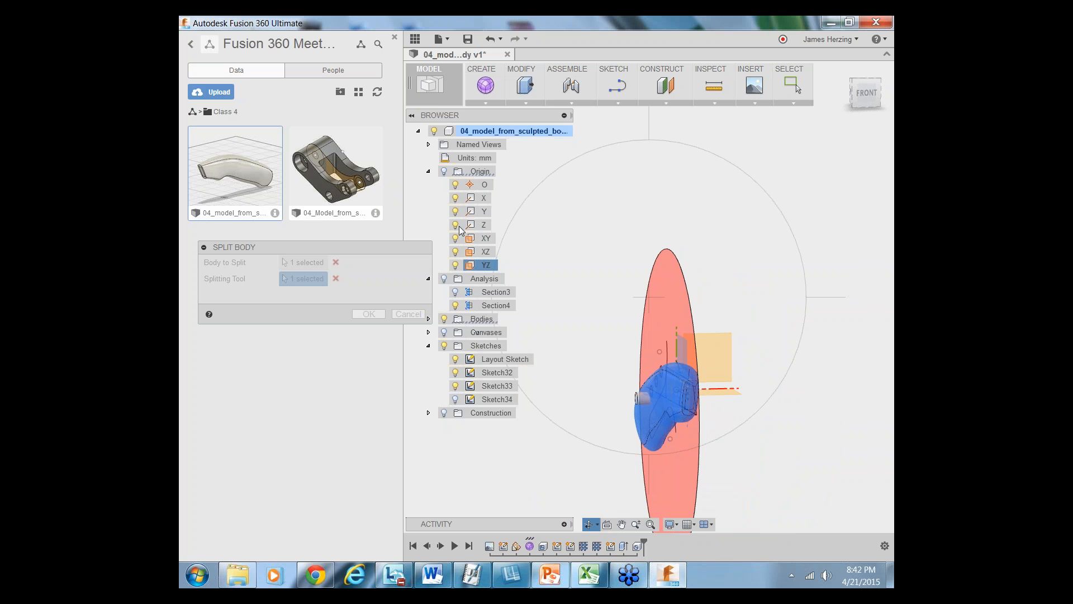
key(Escape)
key(Escape)
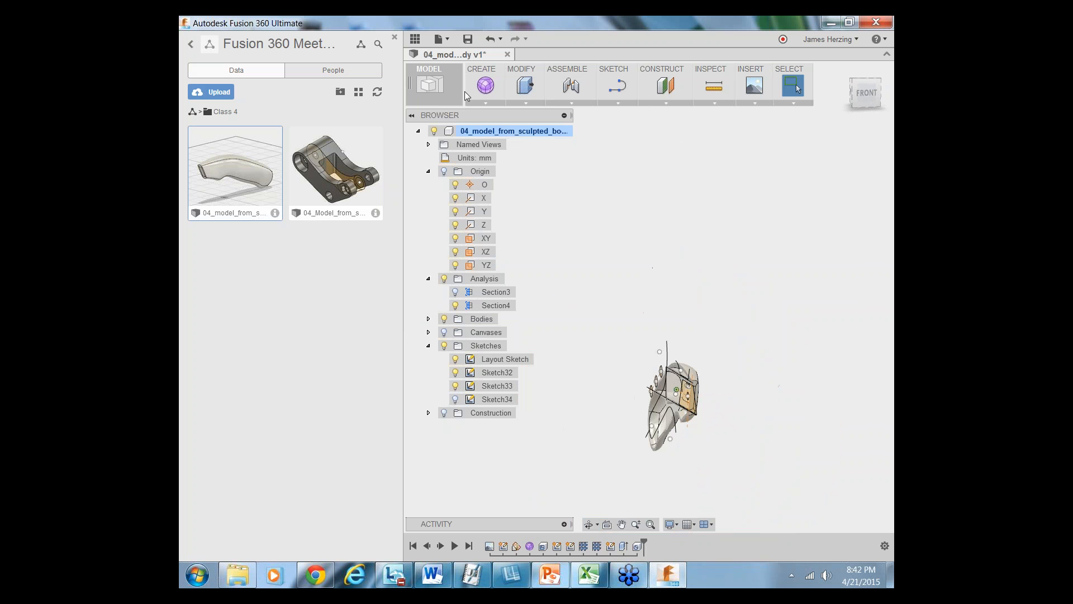
Split the handle body with the origin YZ plane as the splitting tool
click(475, 103)
click(526, 102)
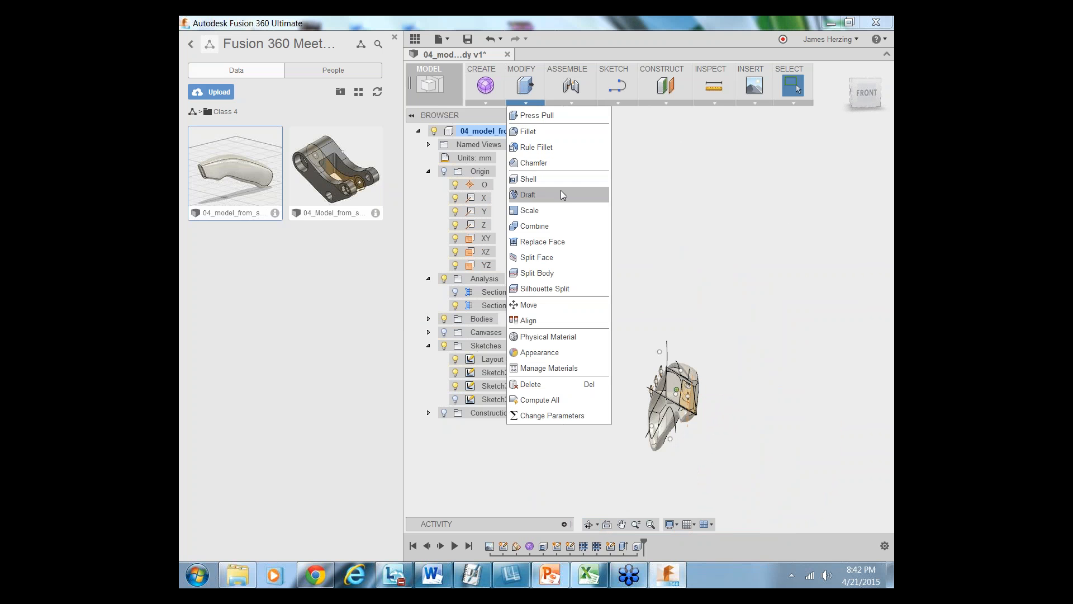
click(566, 272)
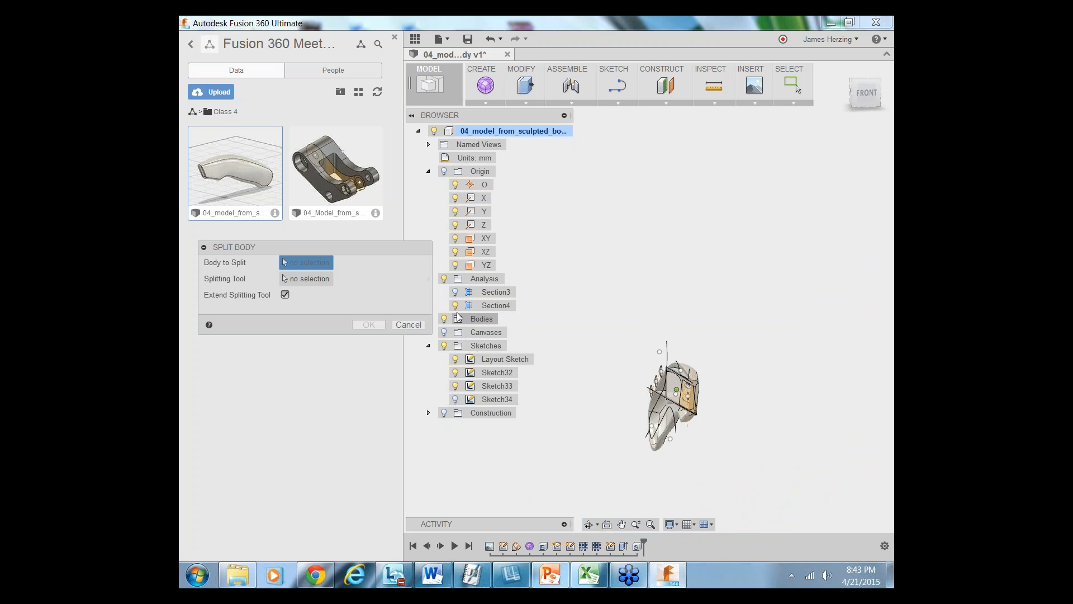
click(661, 427)
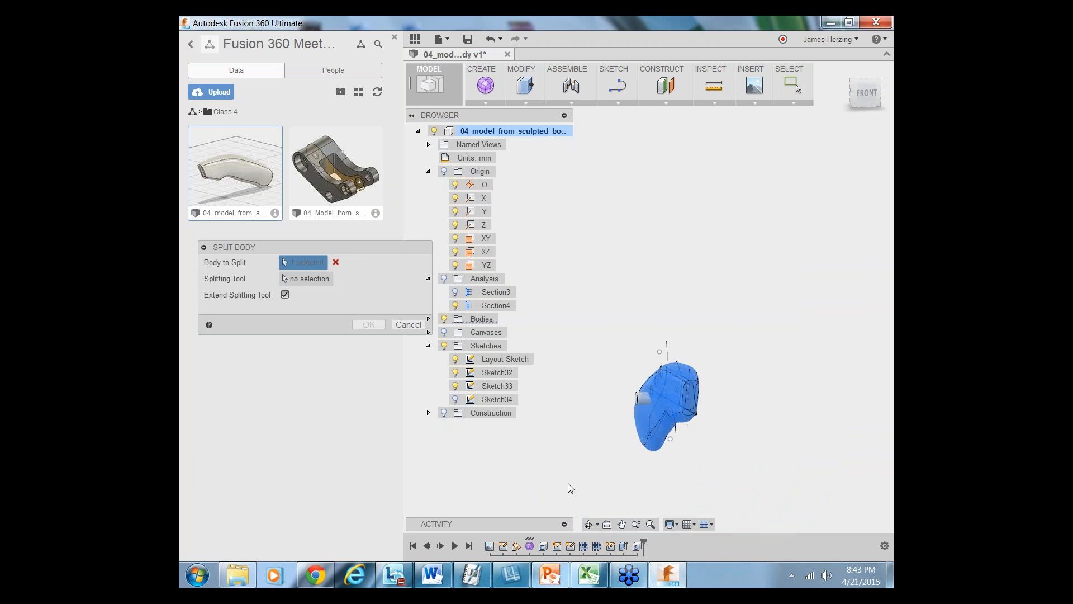
click(317, 280)
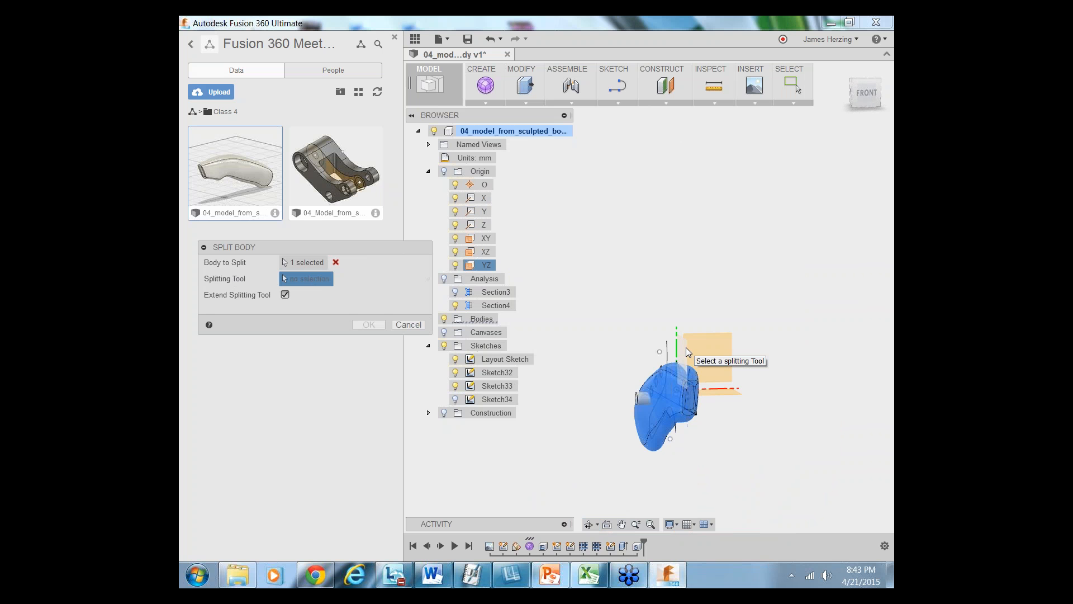
click(486, 265)
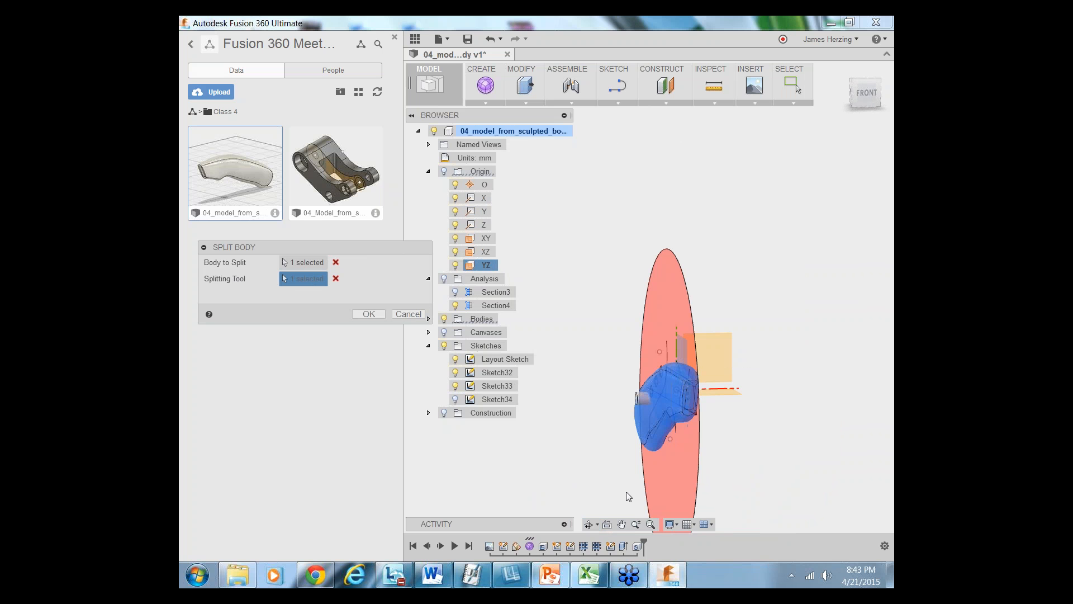
click(588, 525)
drag(688, 509, 596, 425)
key(Escape)
click(369, 314)
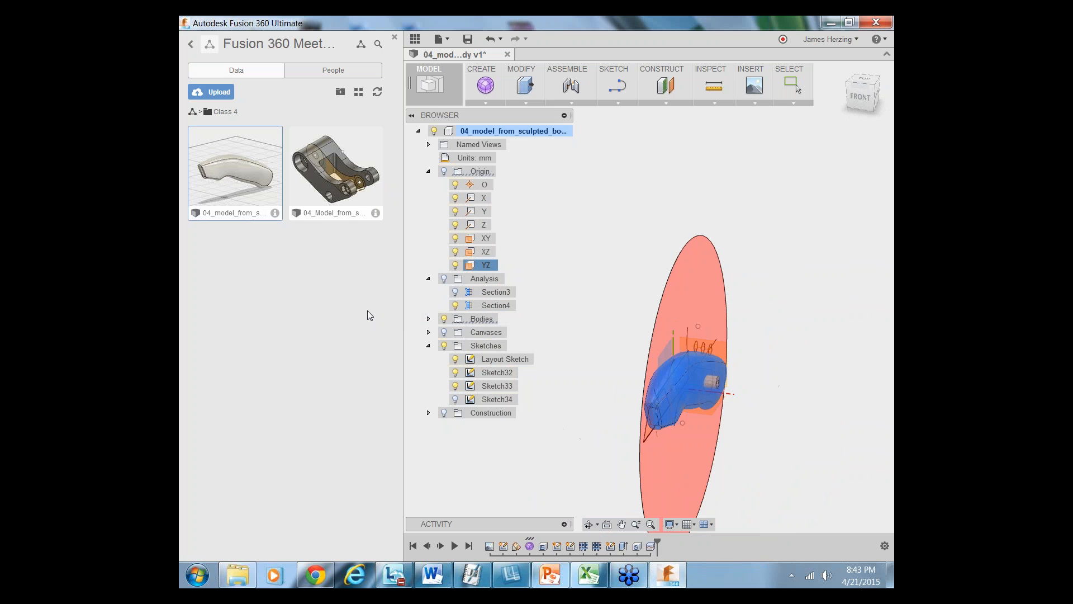
List the bodies and highlight each one to examine how the handle pieces and the cylinder are divided
click(428, 318)
click(493, 333)
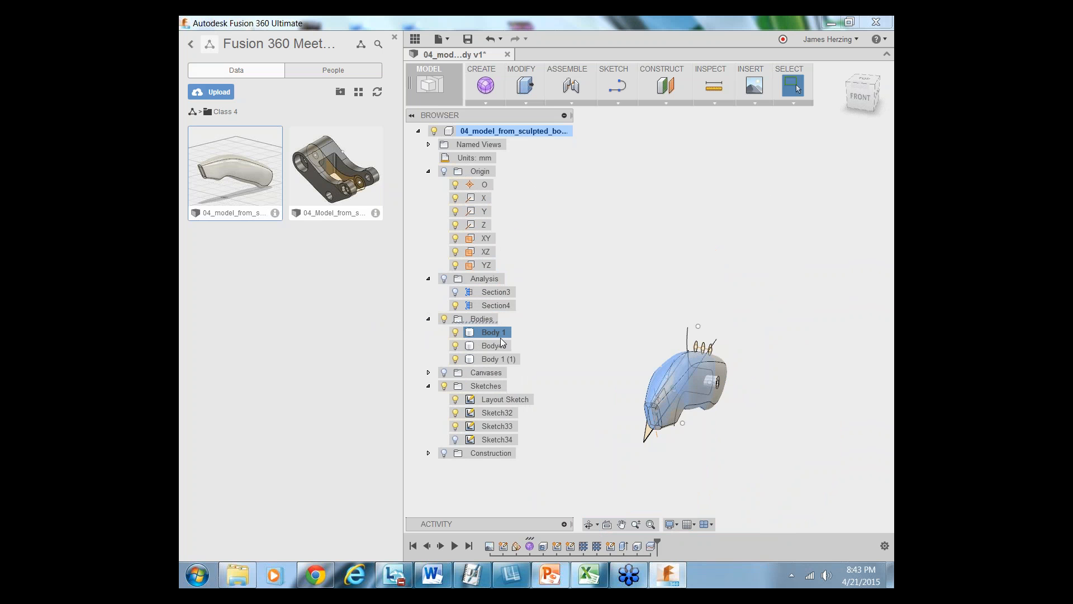
click(502, 345)
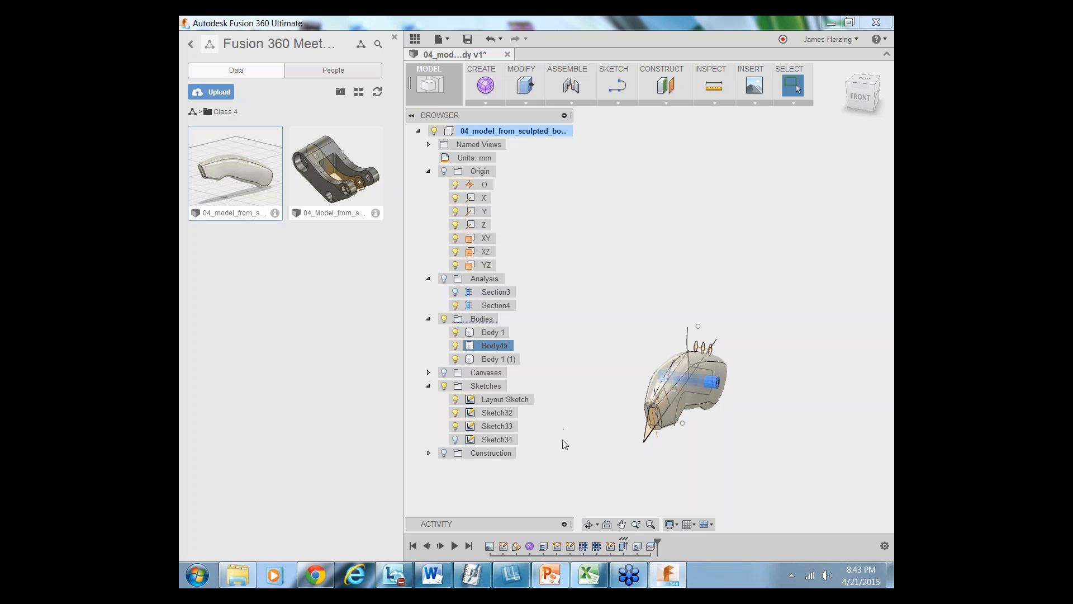
click(491, 359)
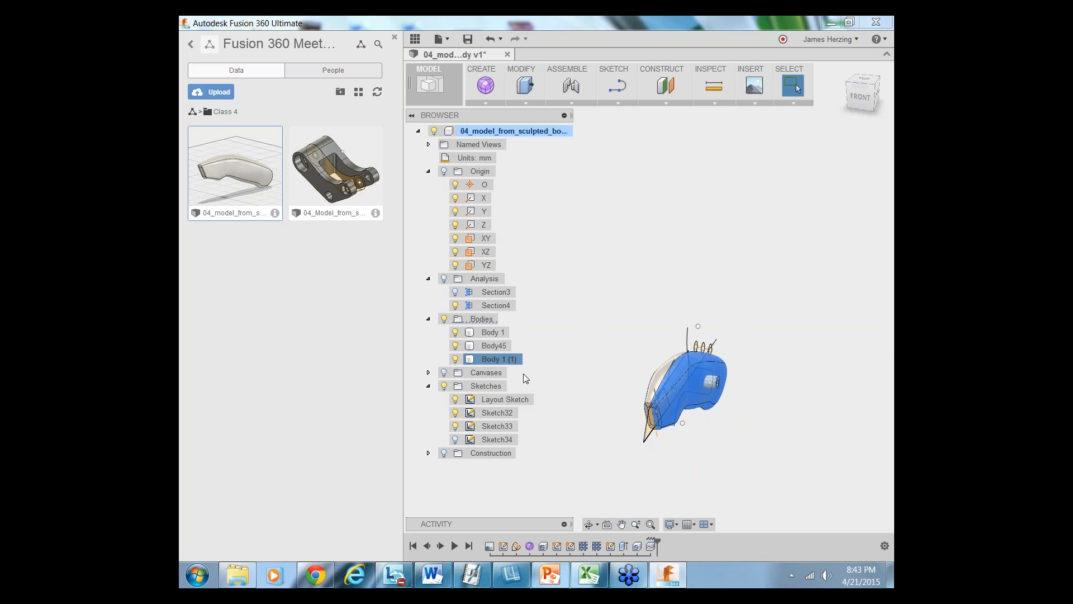
click(485, 331)
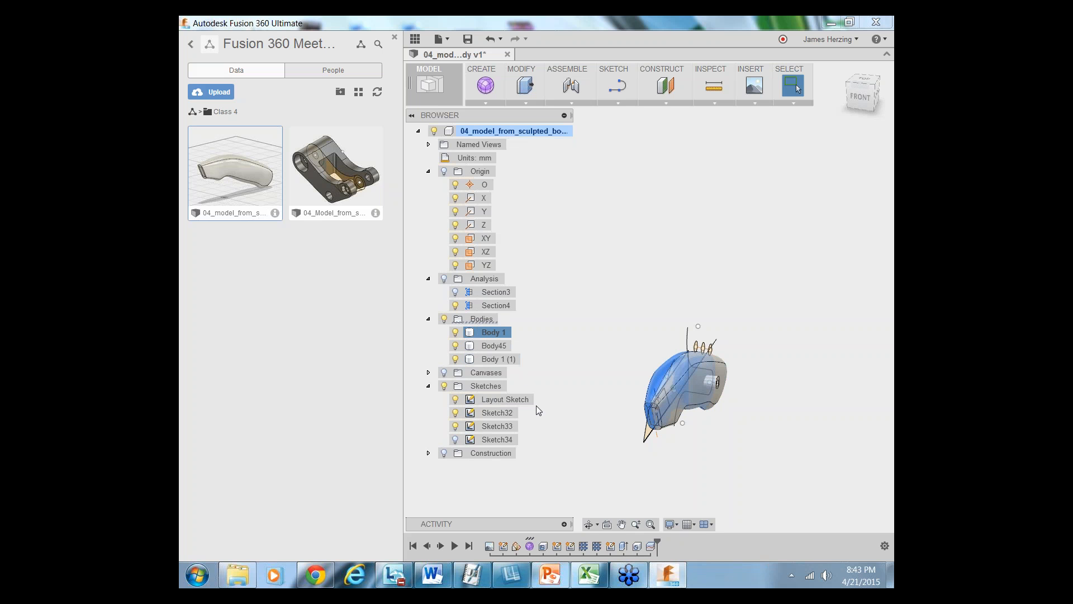
click(484, 346)
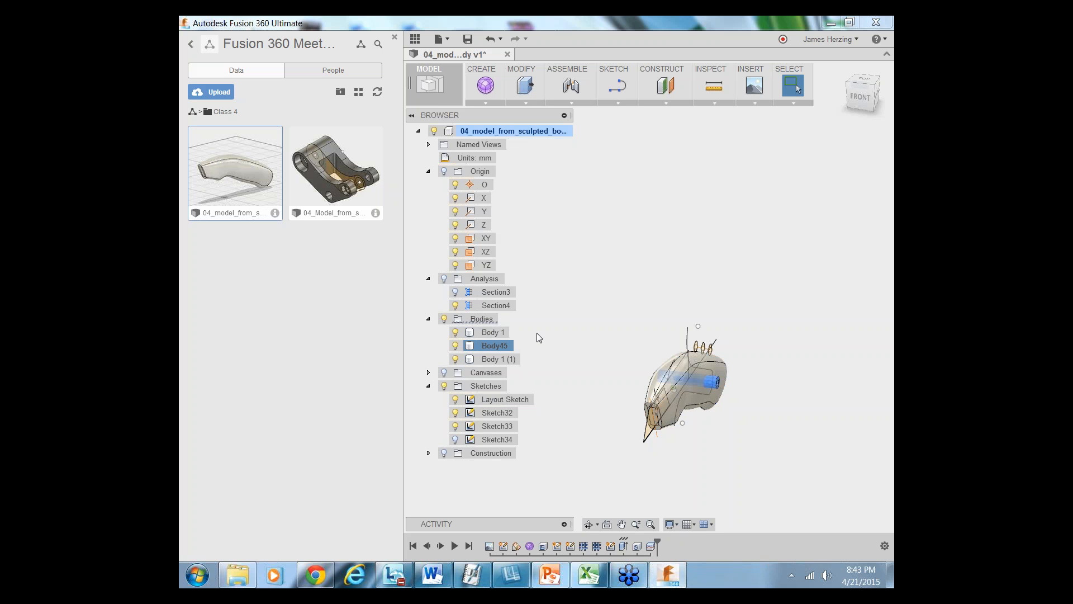
click(549, 341)
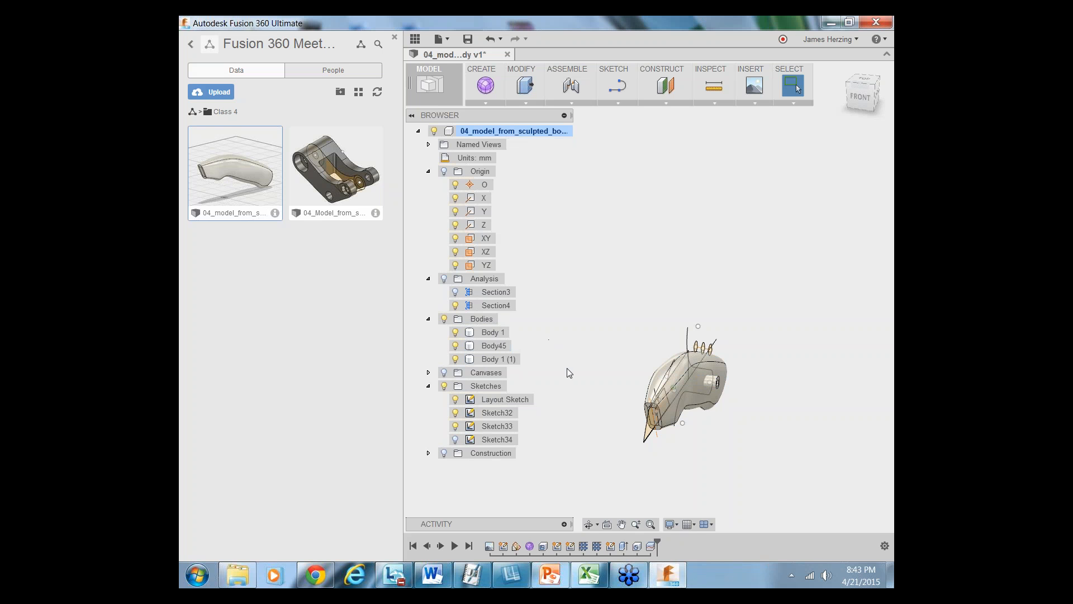
Split the cylinder body with the origin YZ plane as the splitting tool
right_click(571, 324)
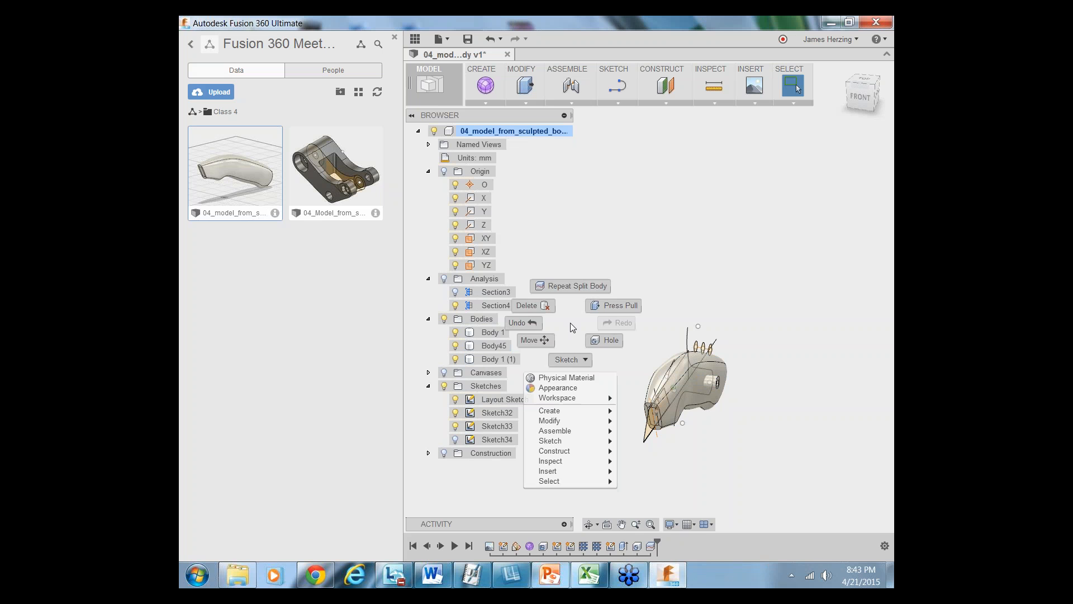
click(574, 290)
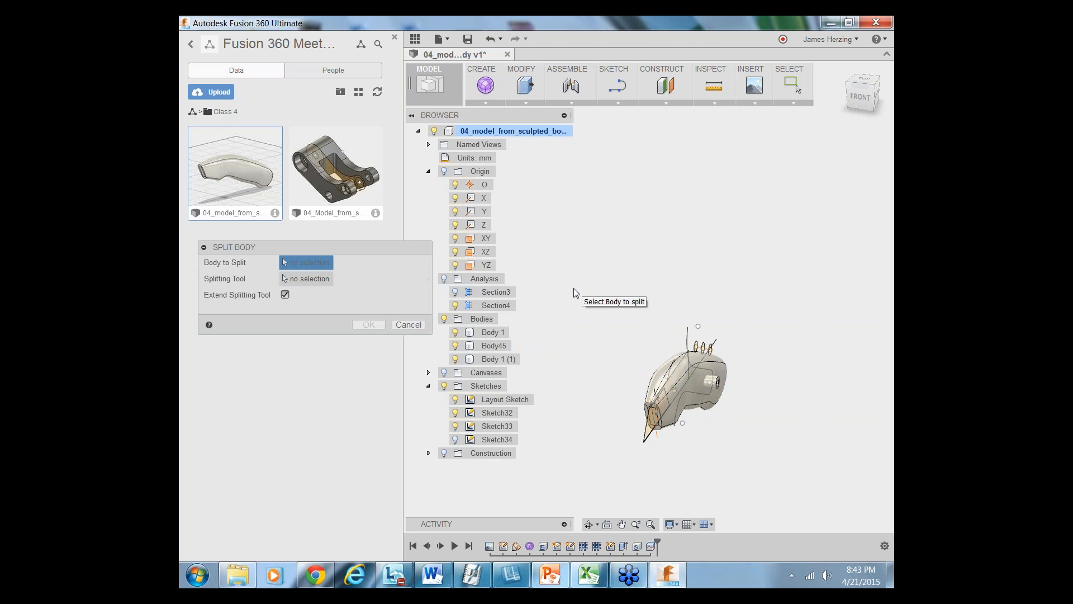
click(495, 346)
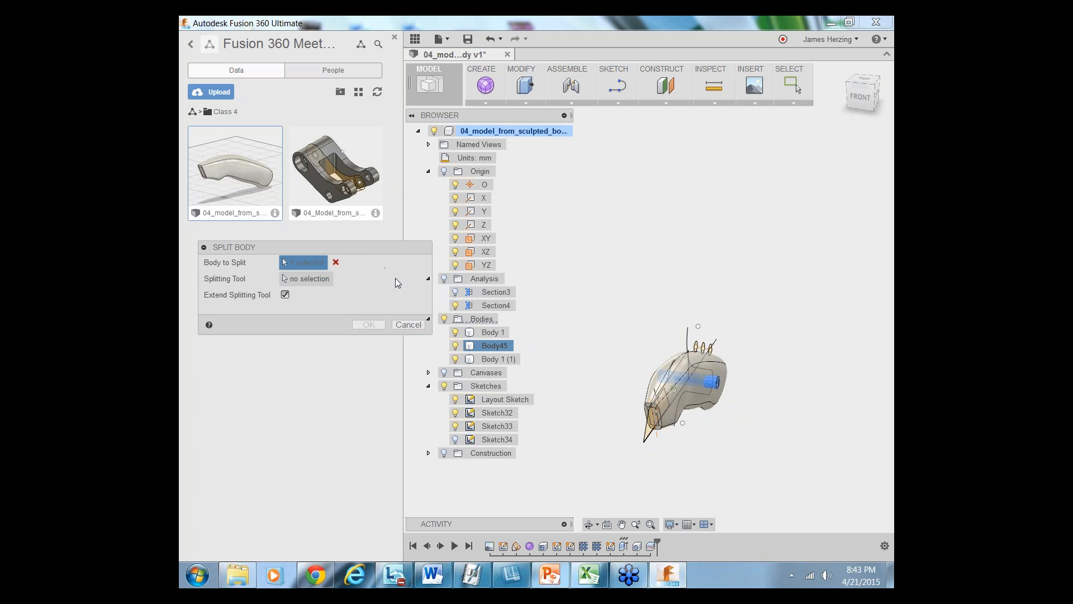
click(302, 278)
click(484, 266)
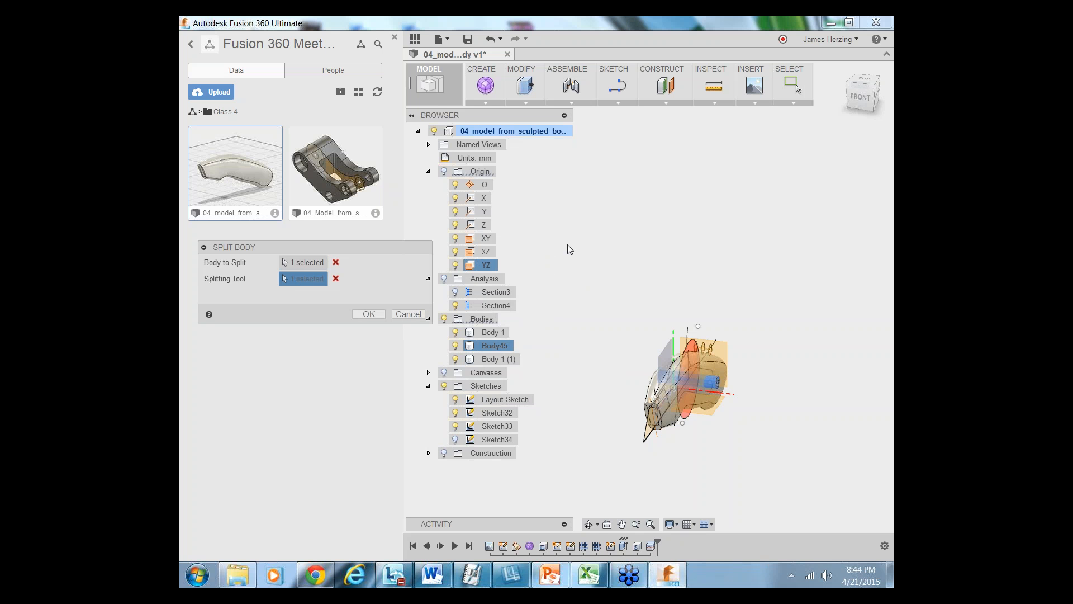
click(364, 314)
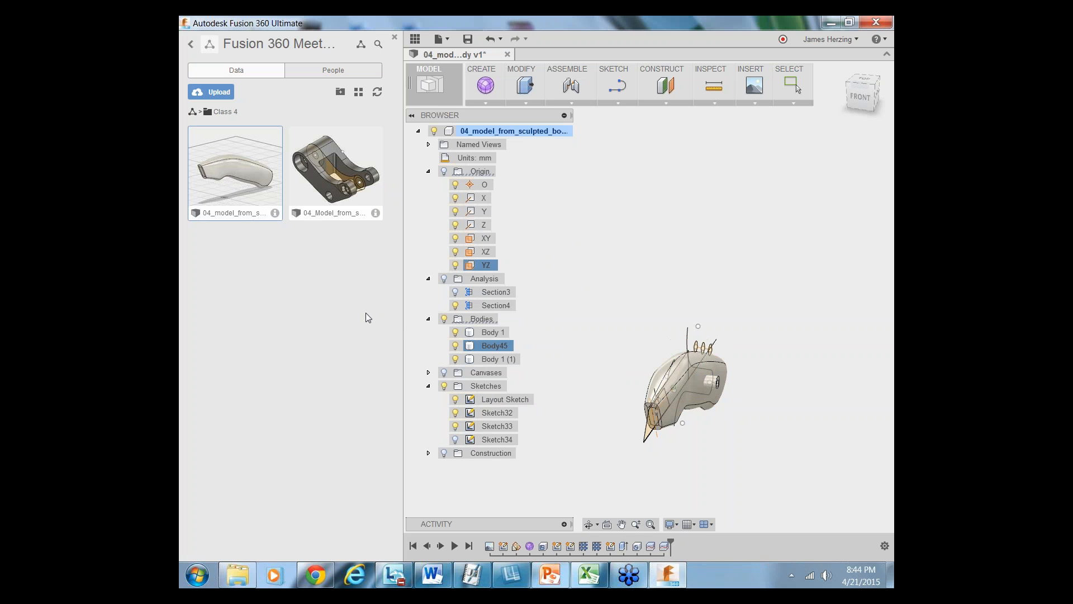
Check the separated bodies and undo both the cylinder split and the handle split
click(492, 372)
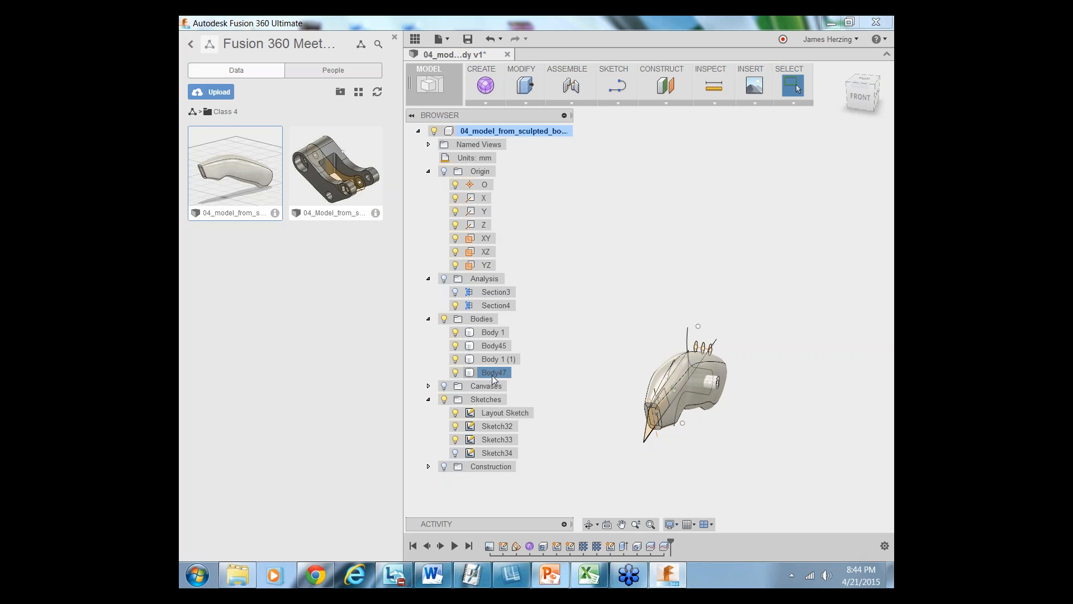
ctrl+click(494, 360)
click(491, 347)
click(566, 317)
key(ctrl+z)
key(ctrl+z)
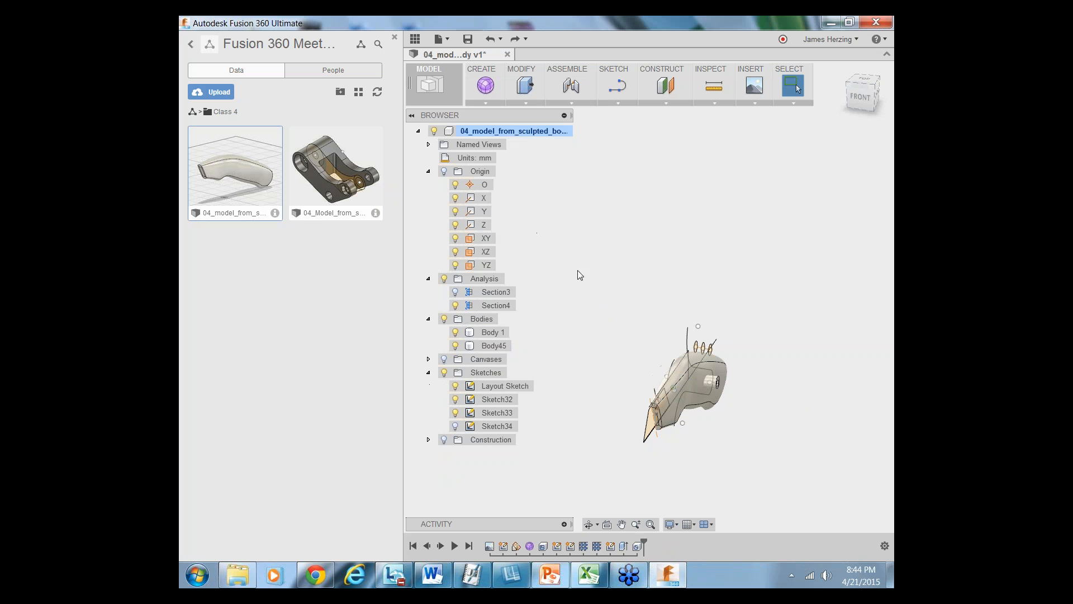
Split the handle body and the cylinder body together in one Split Body operation using the YZ plane
click(495, 335)
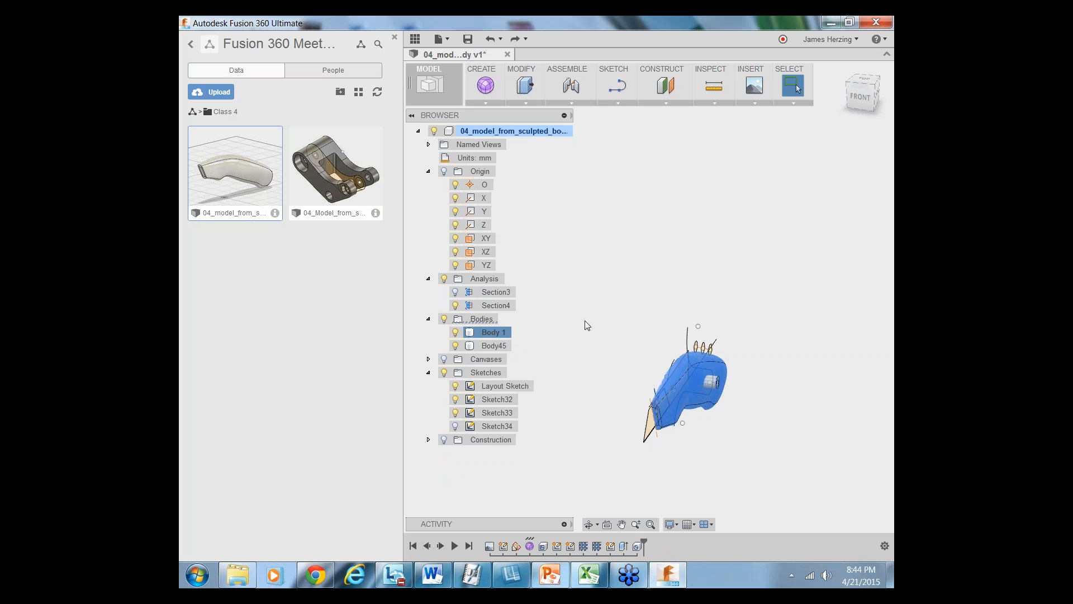
ctrl+click(503, 344)
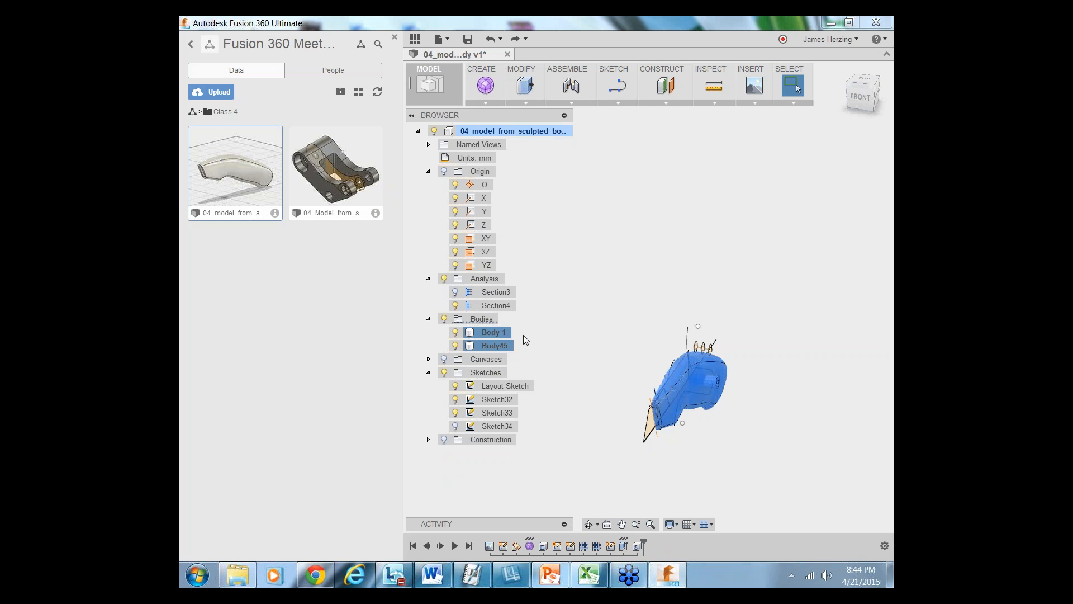
click(587, 197)
click(526, 103)
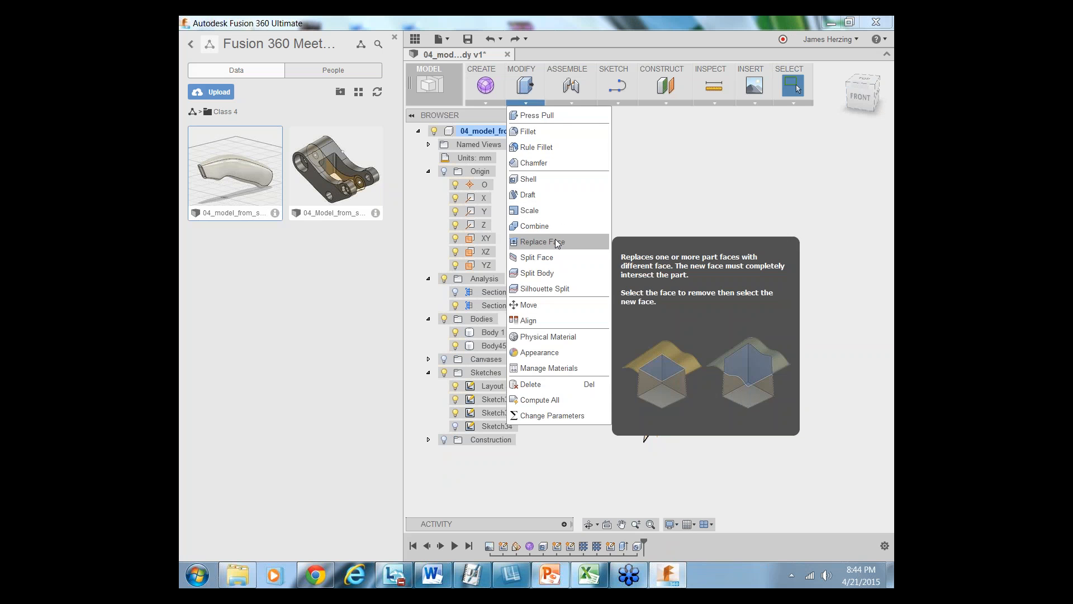
click(541, 273)
click(491, 332)
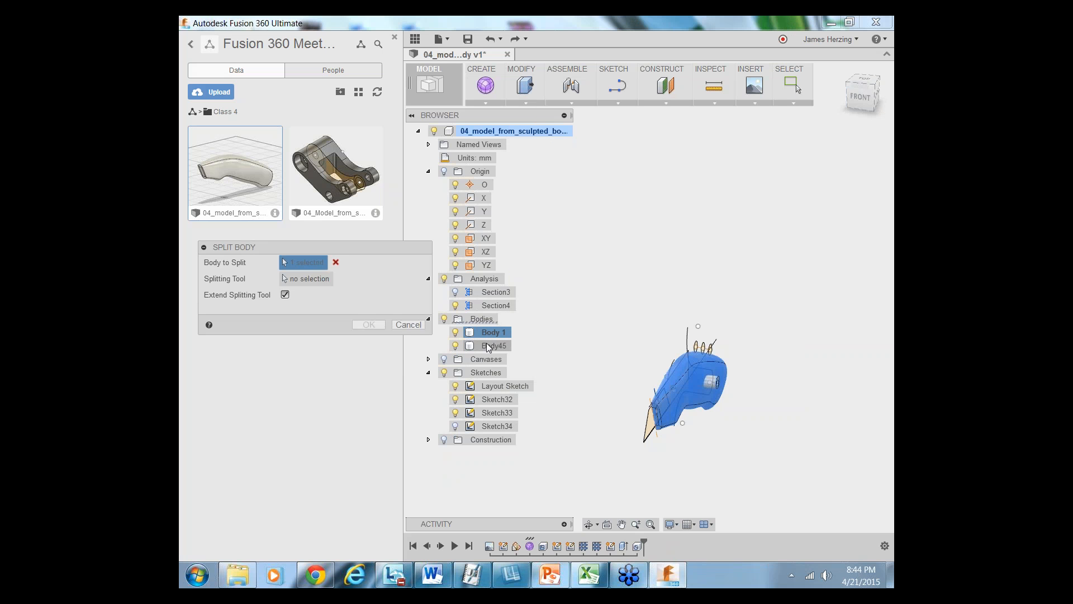
click(489, 347)
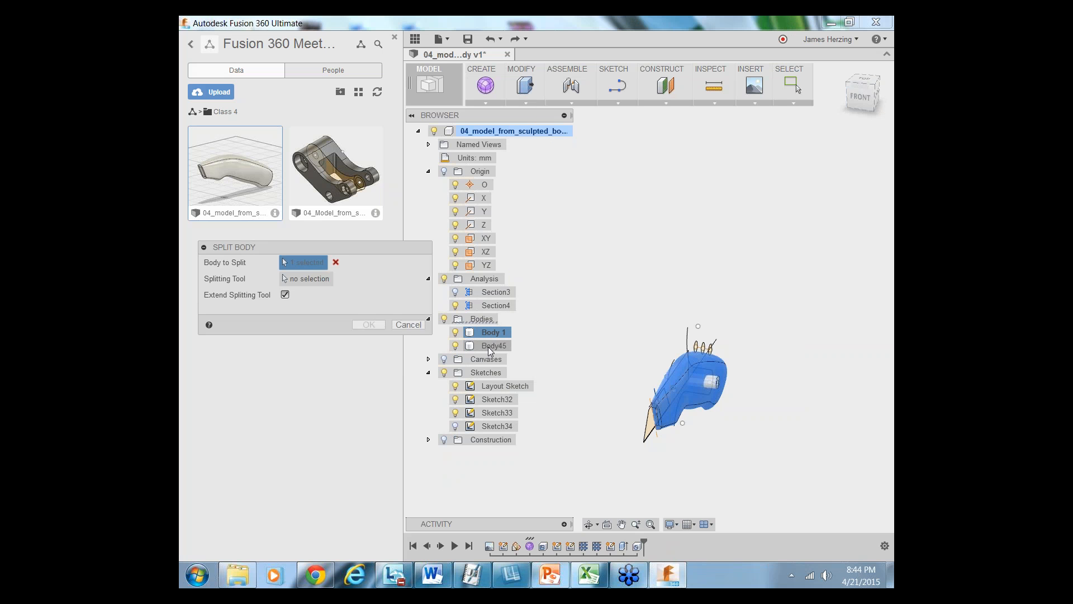
click(312, 278)
click(486, 265)
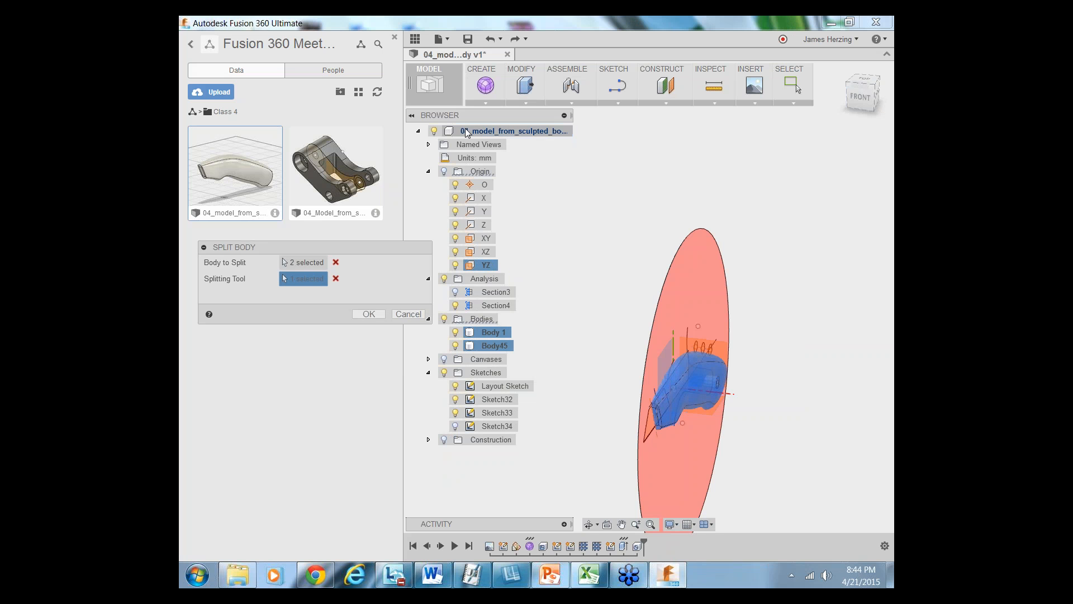
click(369, 314)
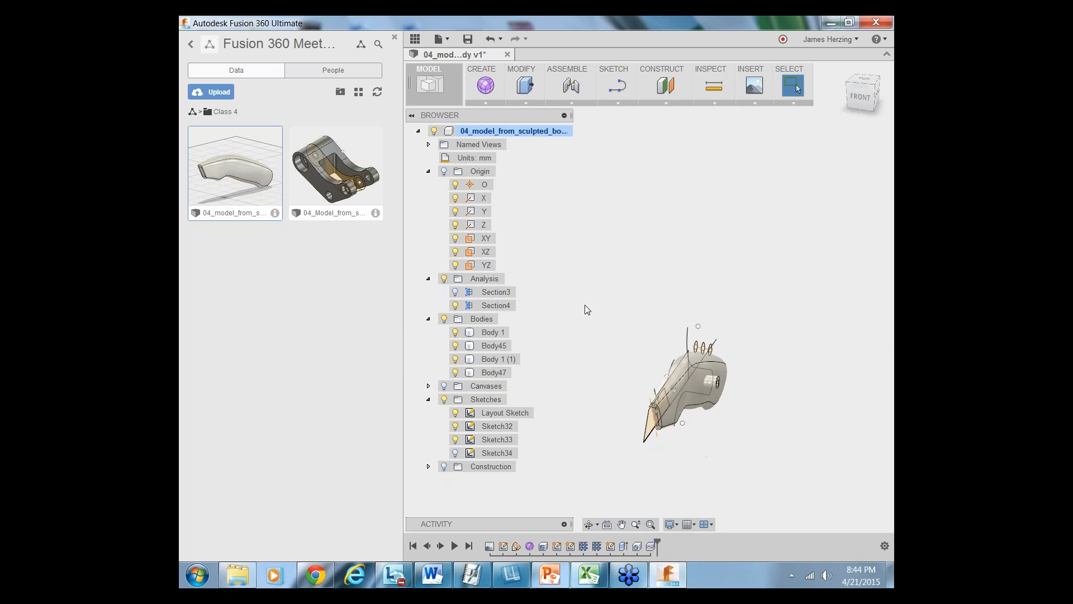
Check the two cylinder halves and turn off the section analyses so the whole handle is shown
click(494, 345)
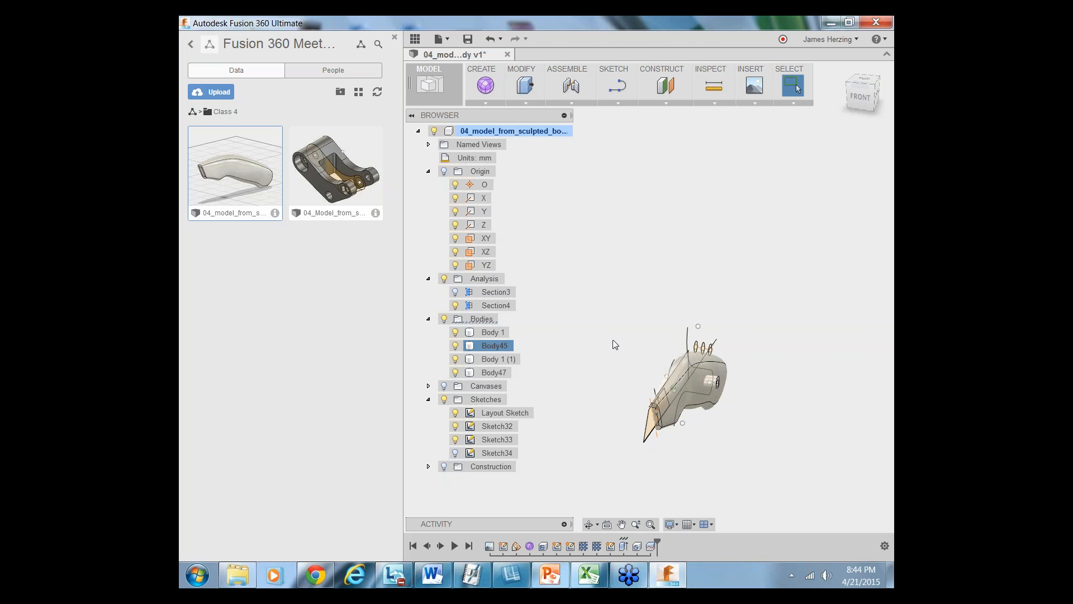
click(494, 371)
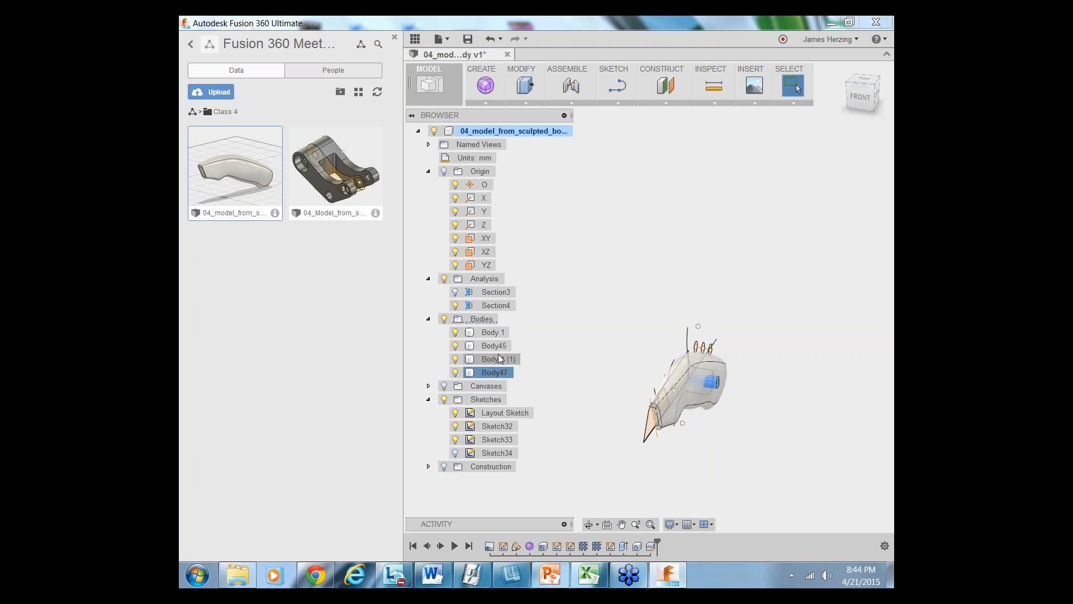
click(494, 346)
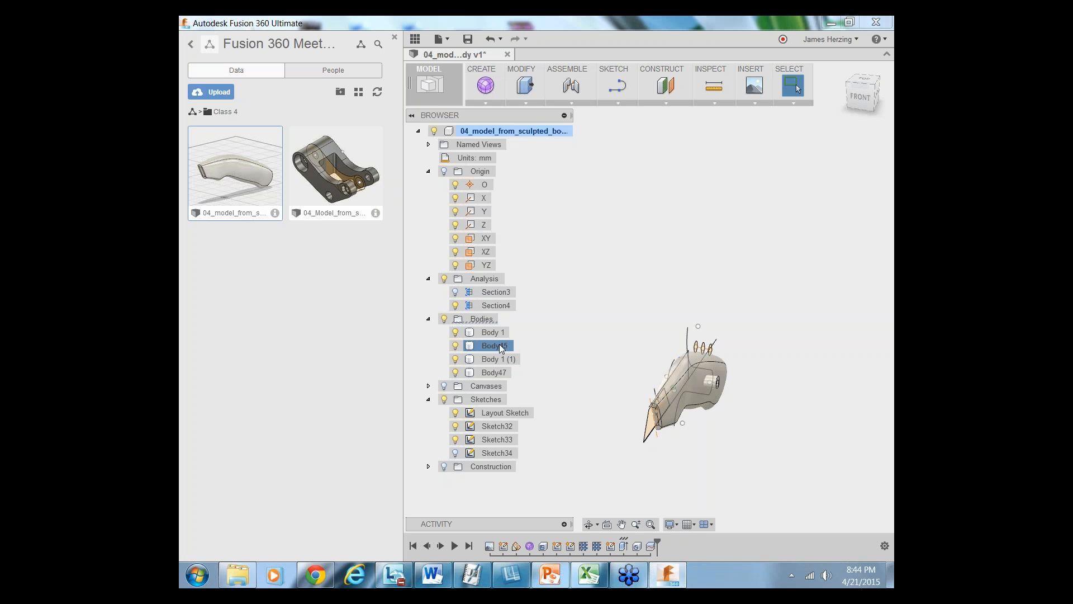
click(444, 279)
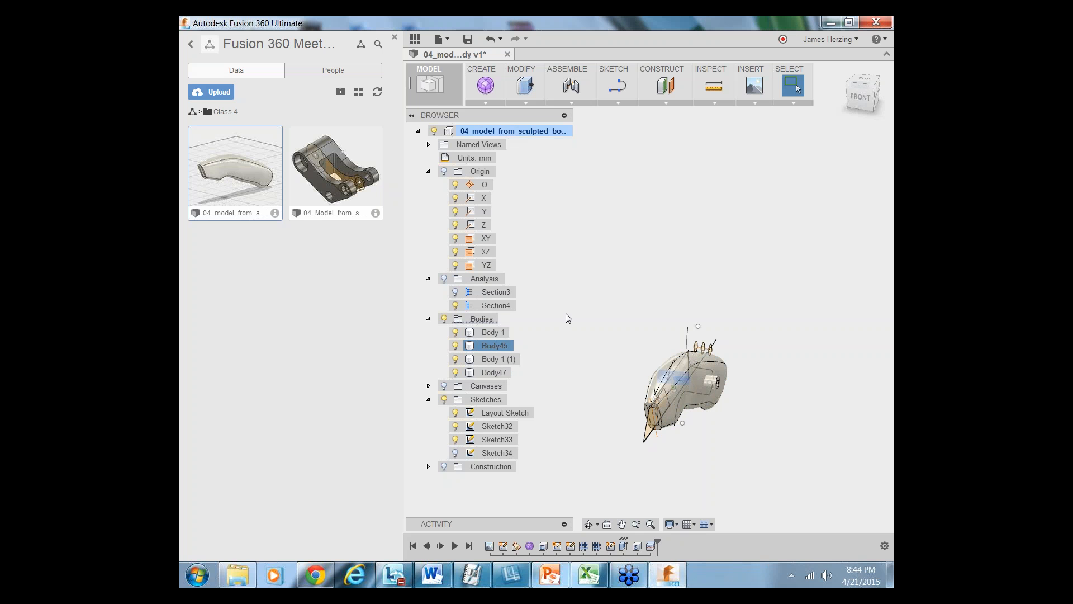
click(588, 321)
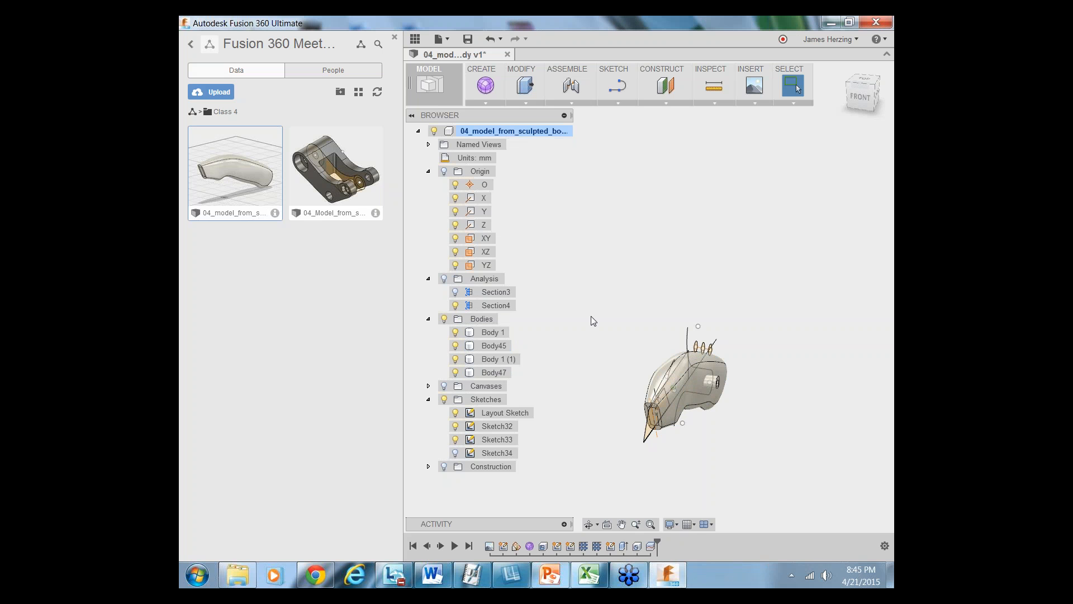
Combine the first handle half, Body 1, with its boss half, Body45, using the Join operation
click(523, 103)
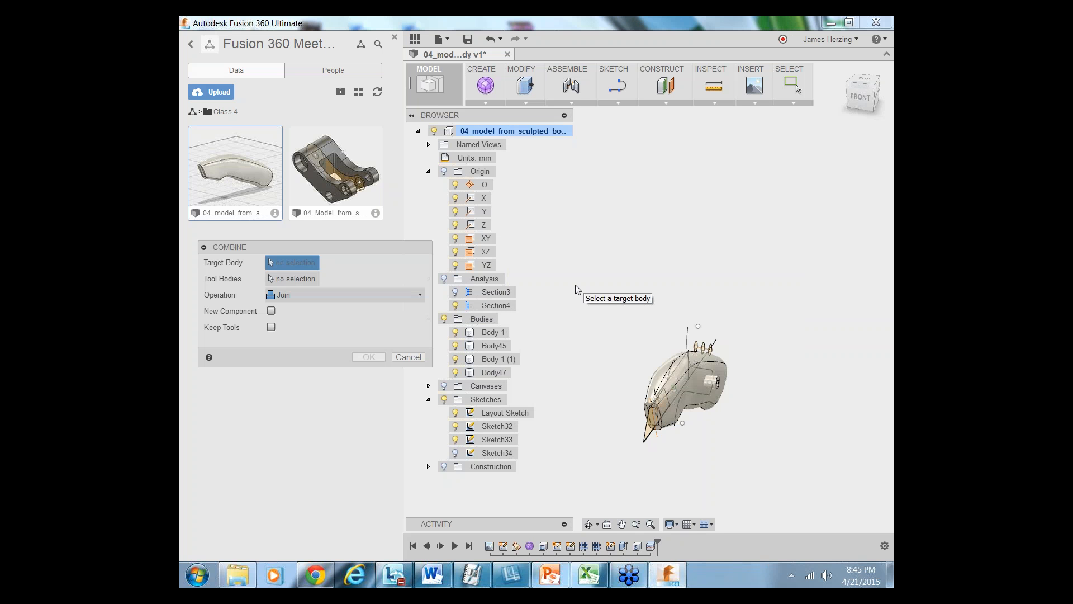
click(660, 384)
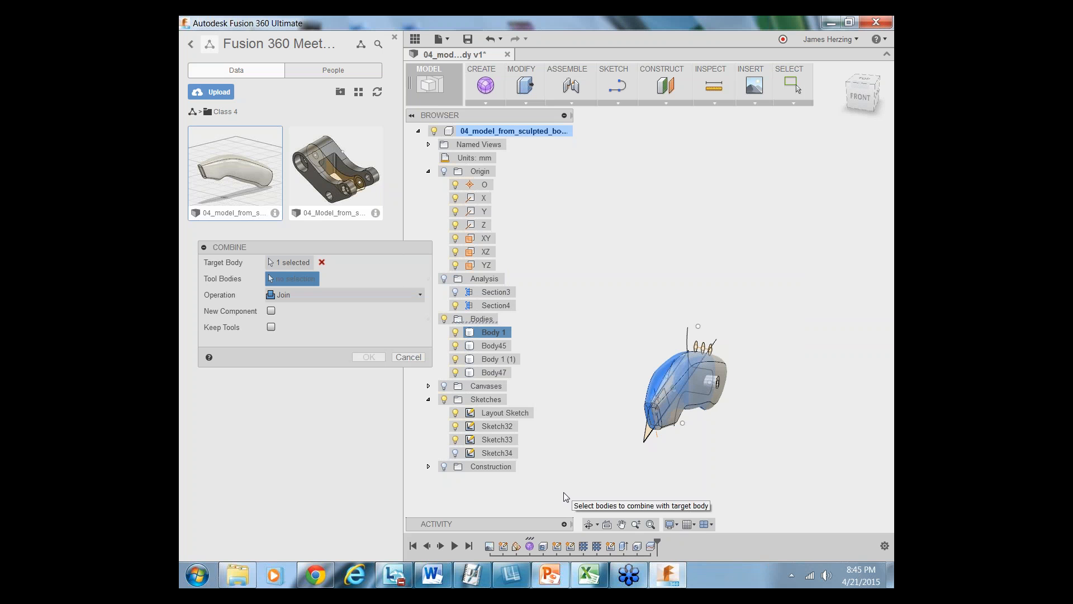
click(590, 524)
drag(607, 417, 623, 390)
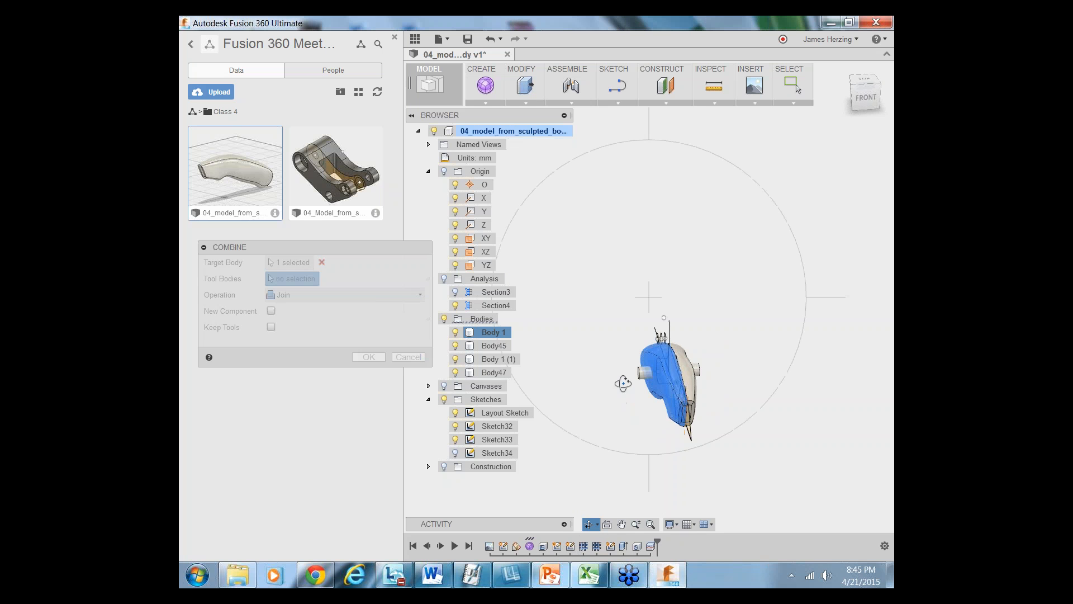
key(Escape)
click(644, 373)
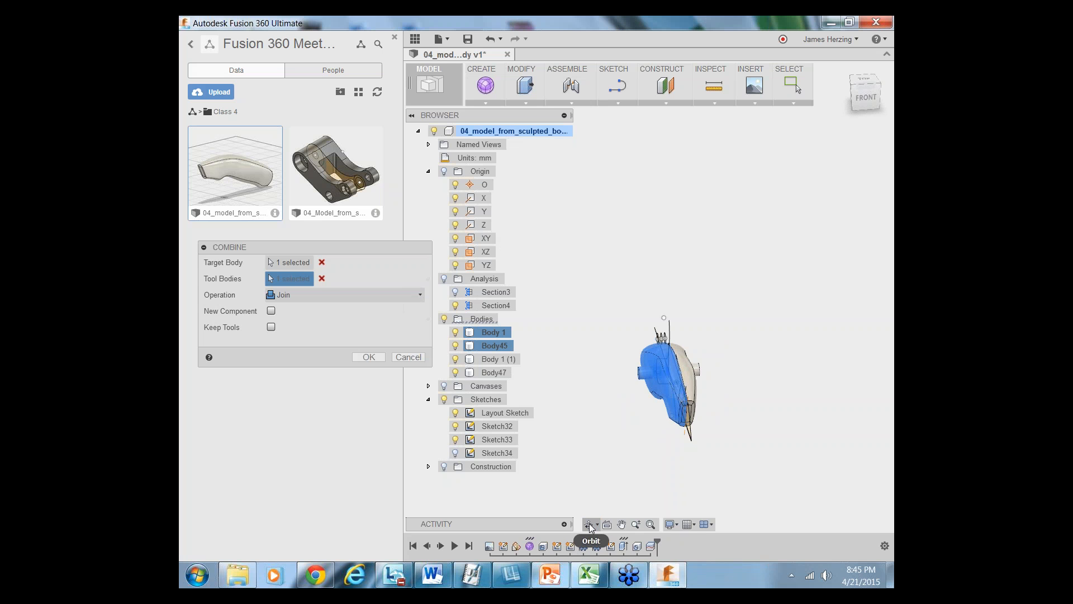
click(589, 524)
mouse_move(637, 426)
mouse_down()
mouse_move(606, 412)
mouse_move(618, 427)
mouse_move(639, 304)
mouse_move(621, 417)
mouse_move(603, 431)
mouse_move(635, 412)
mouse_up()
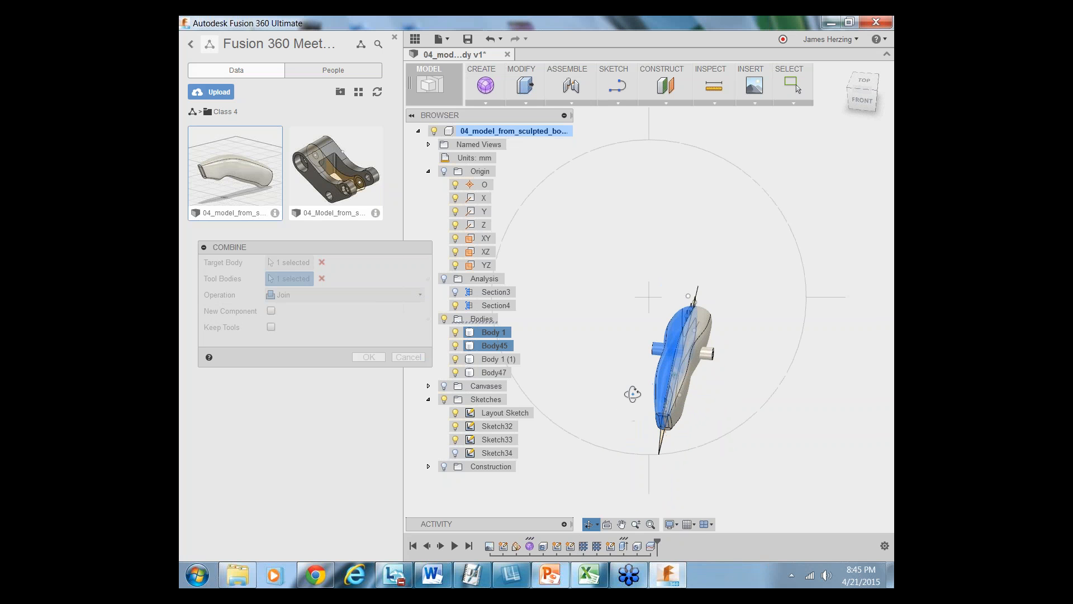
key(Escape)
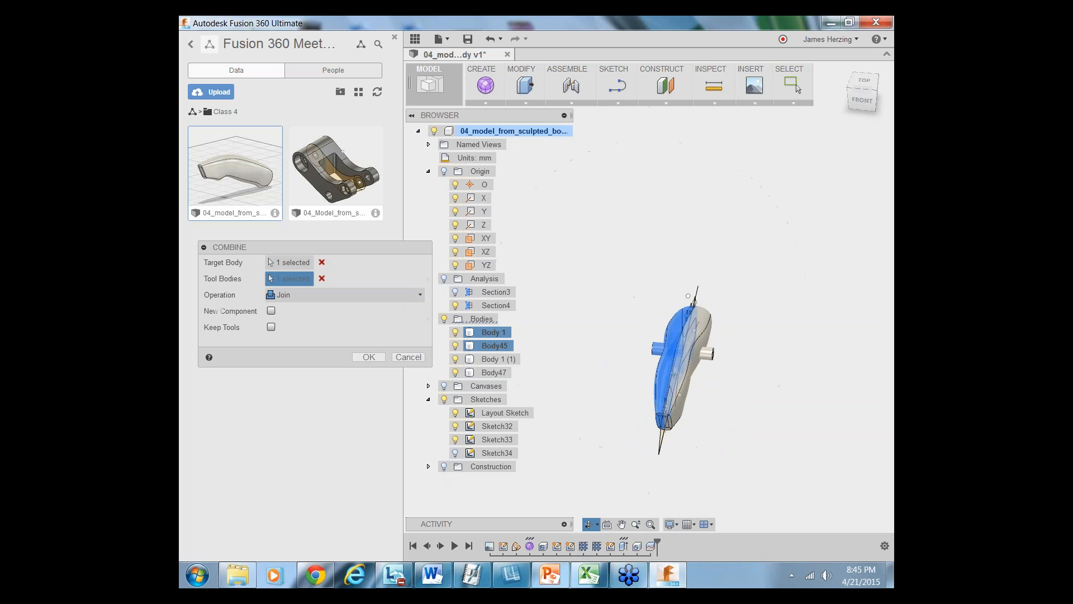
click(329, 297)
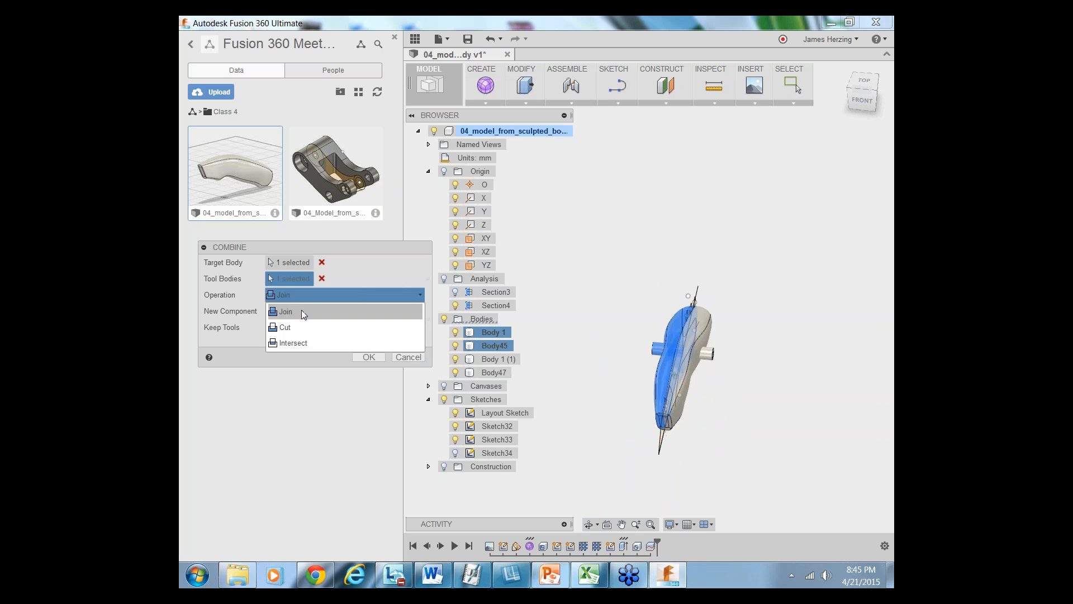
click(391, 274)
click(361, 295)
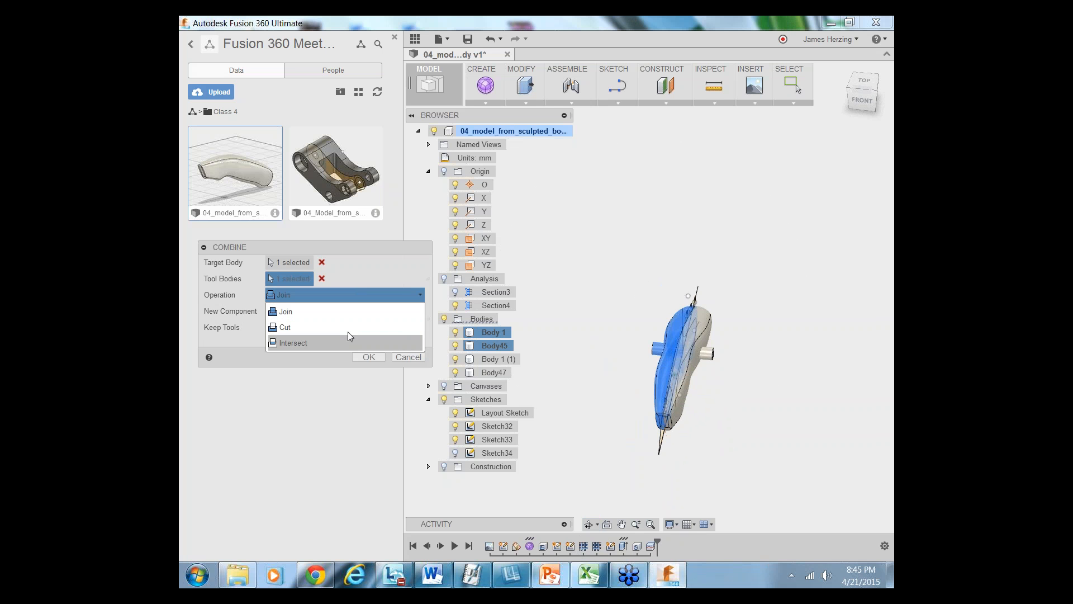
click(377, 265)
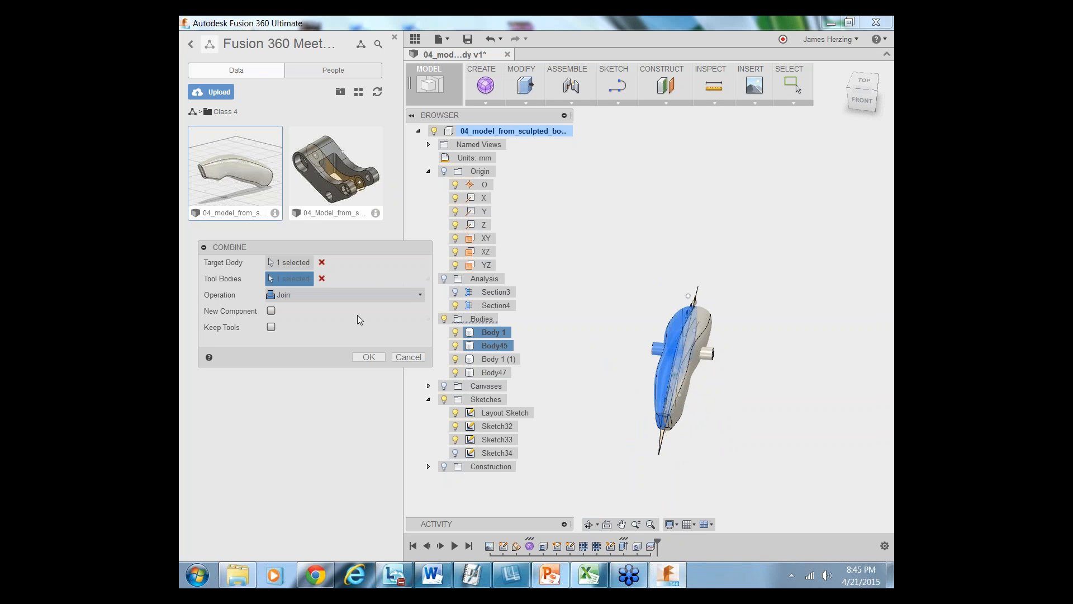
click(358, 358)
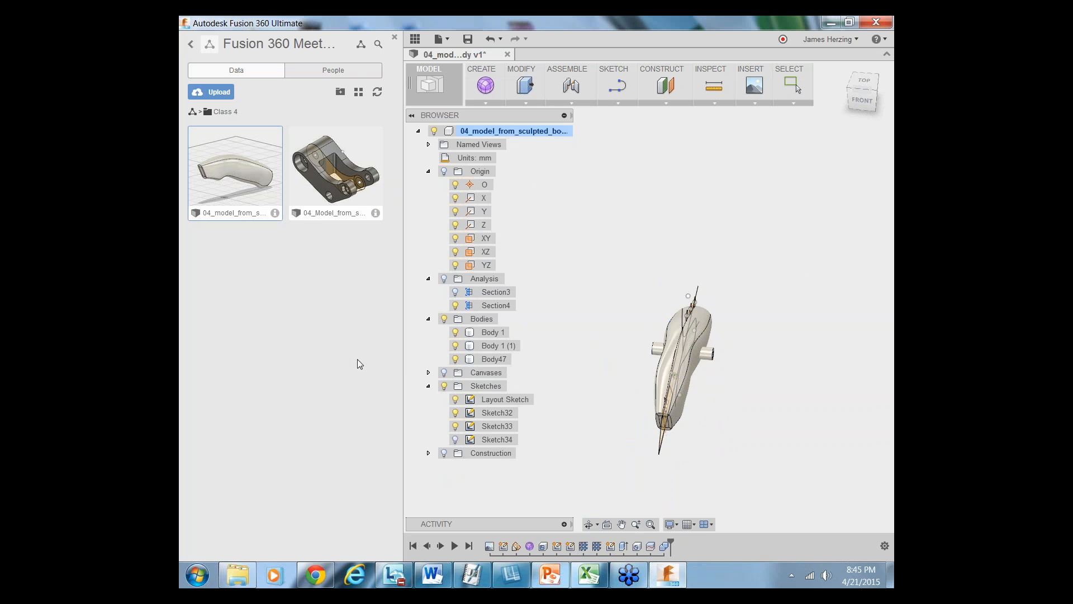
Join the second handle half, Body 1 (1), with its boss half, Body47, in another Combine operation
click(495, 334)
click(583, 327)
right_click(579, 324)
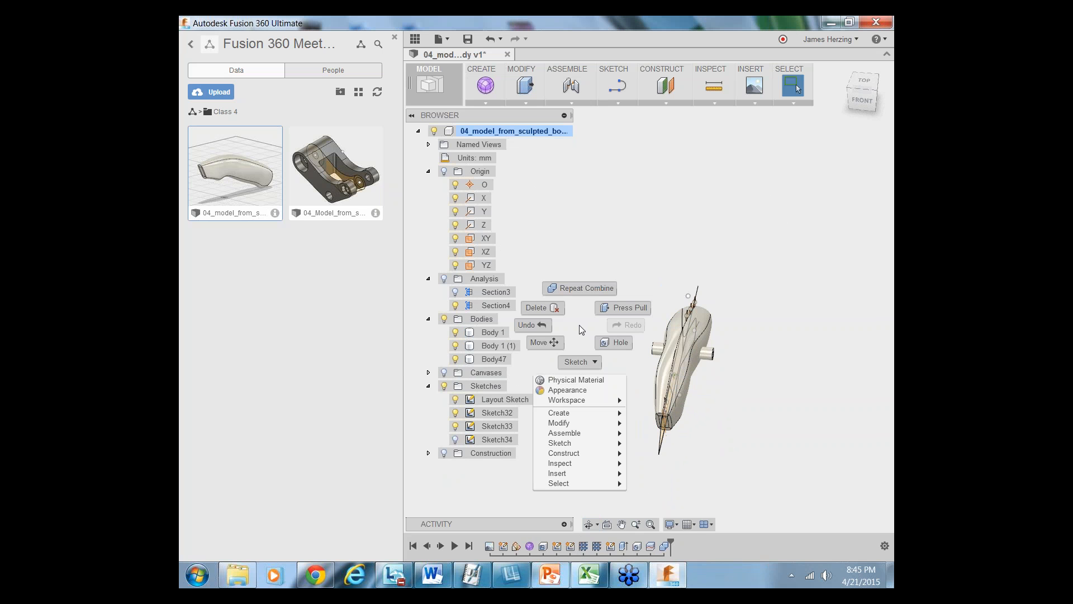
click(572, 287)
click(496, 345)
click(496, 359)
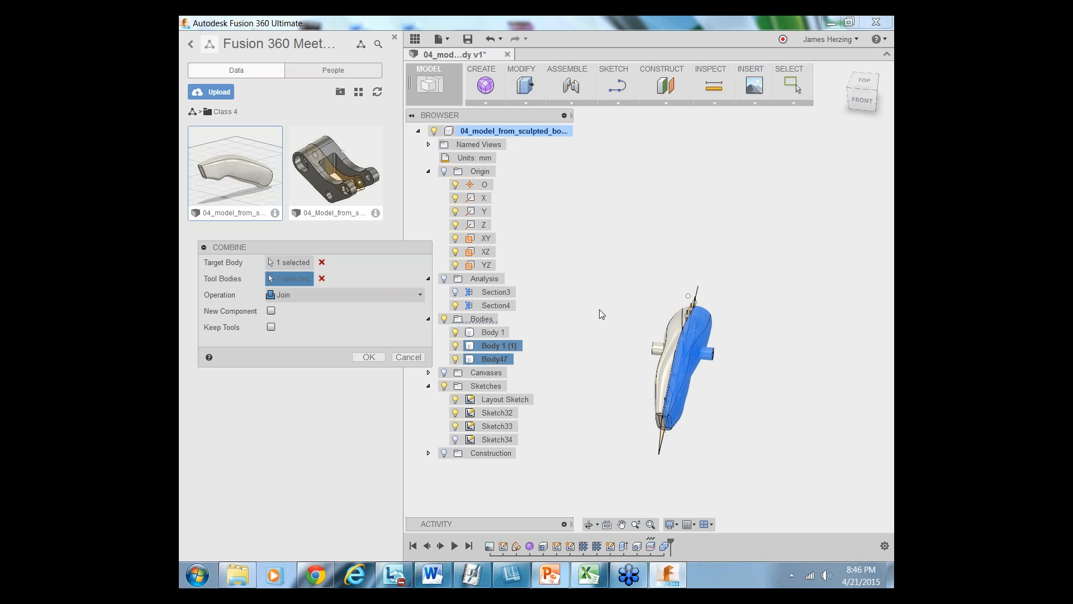
click(364, 358)
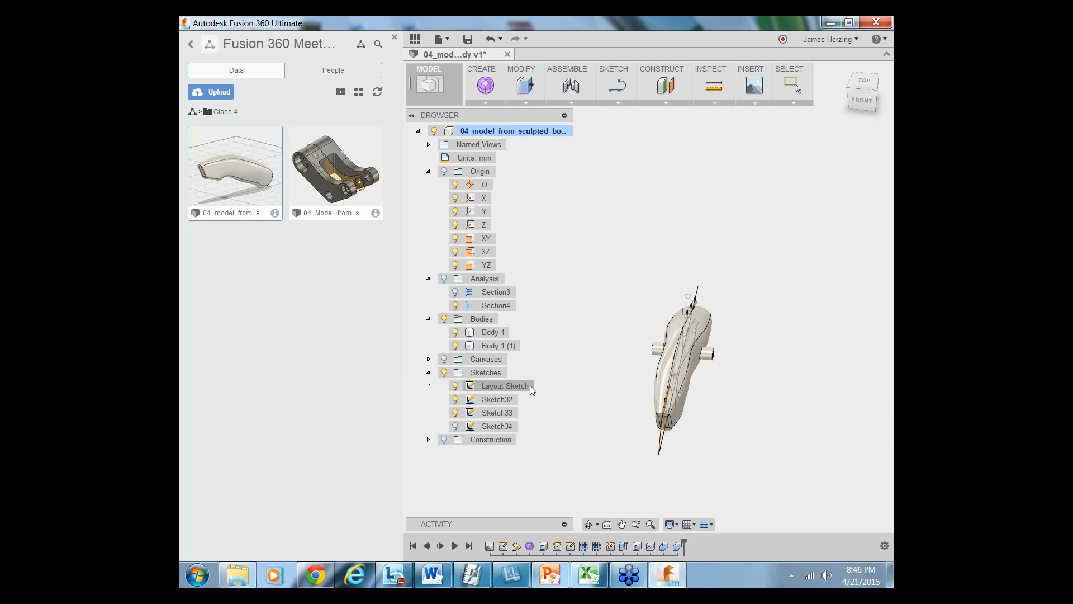
Examine the two joined handle halves and their protruding boss ends from the front and home views
click(495, 334)
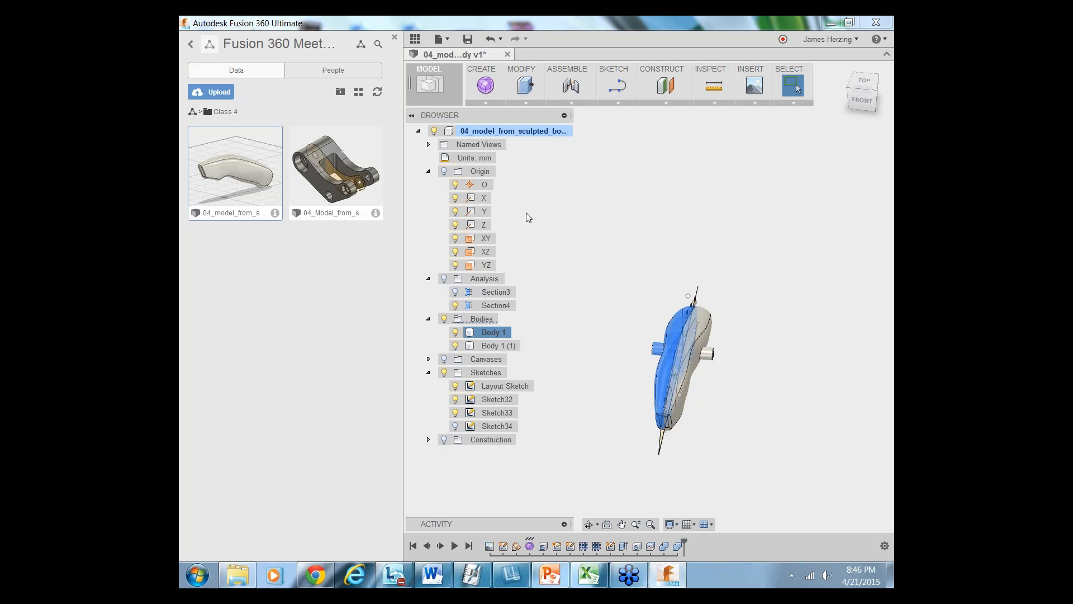
ctrl+click(707, 357)
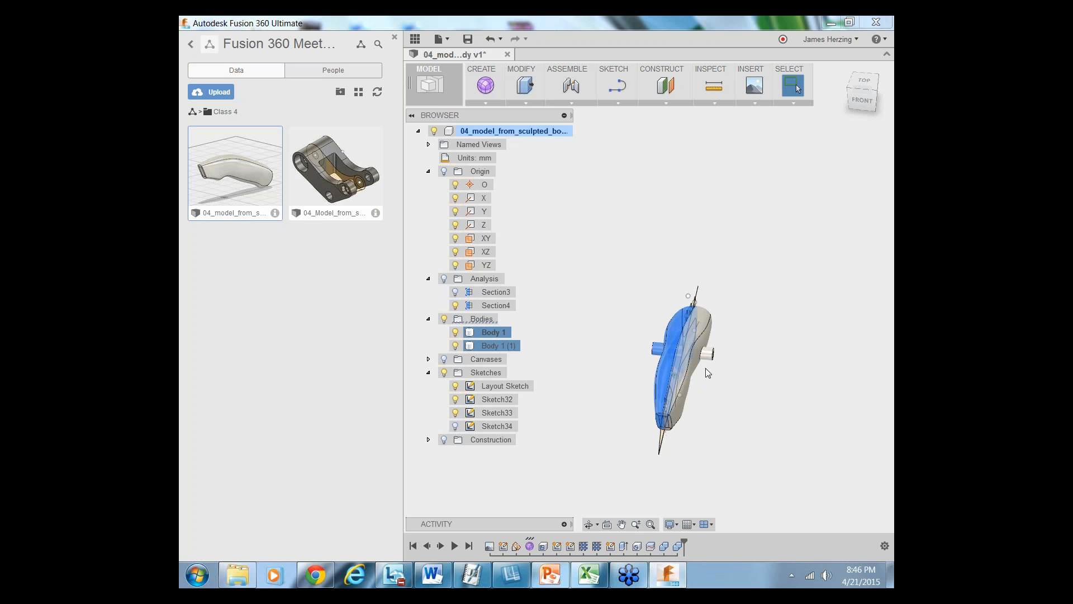
scroll(706, 369, up, 3)
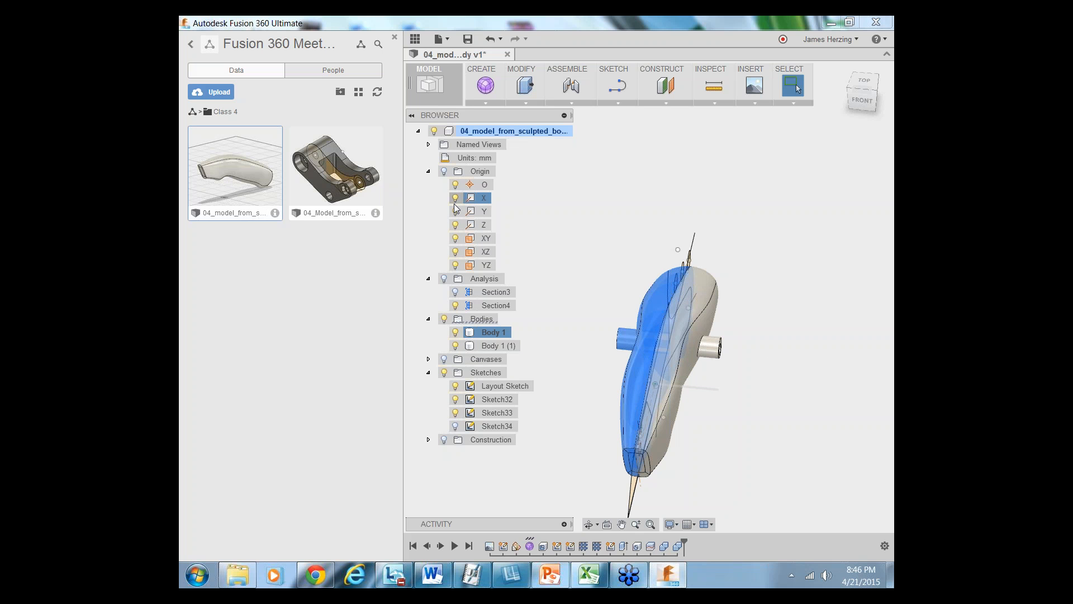
click(640, 244)
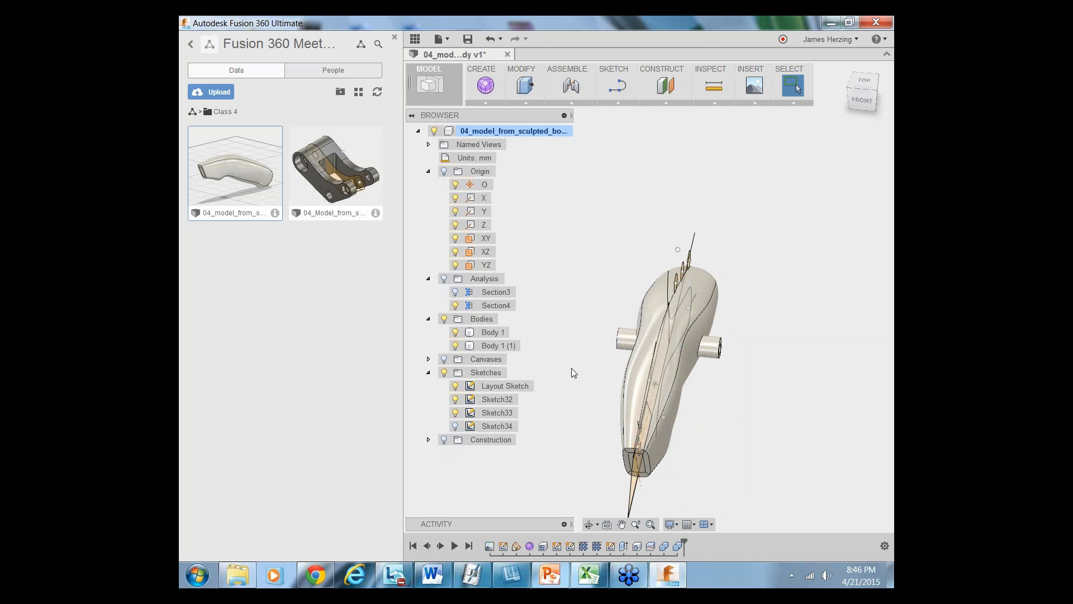
scroll(575, 371, down, 3)
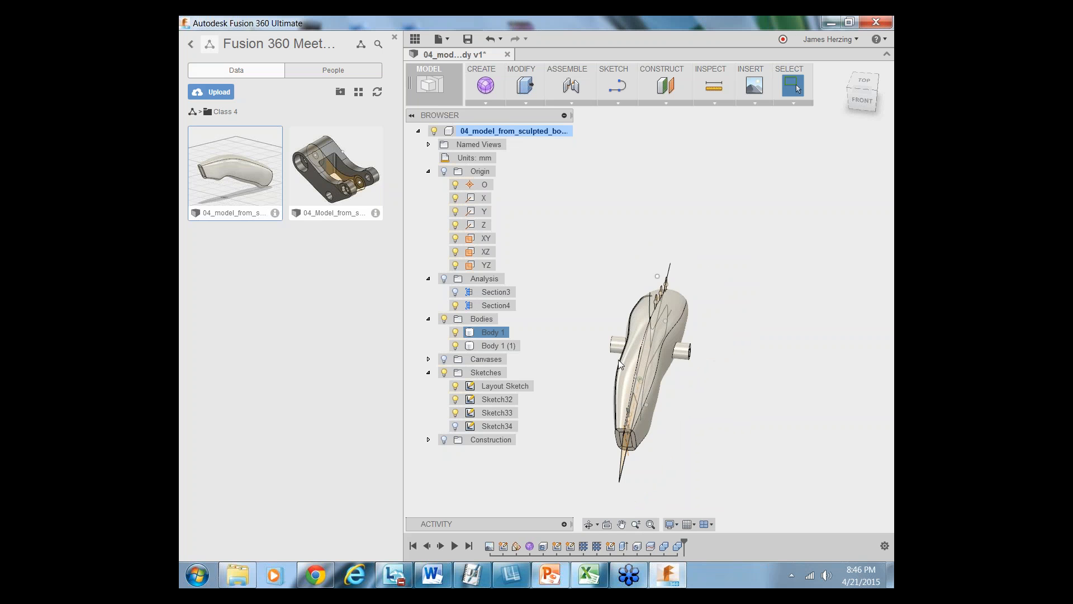
click(859, 100)
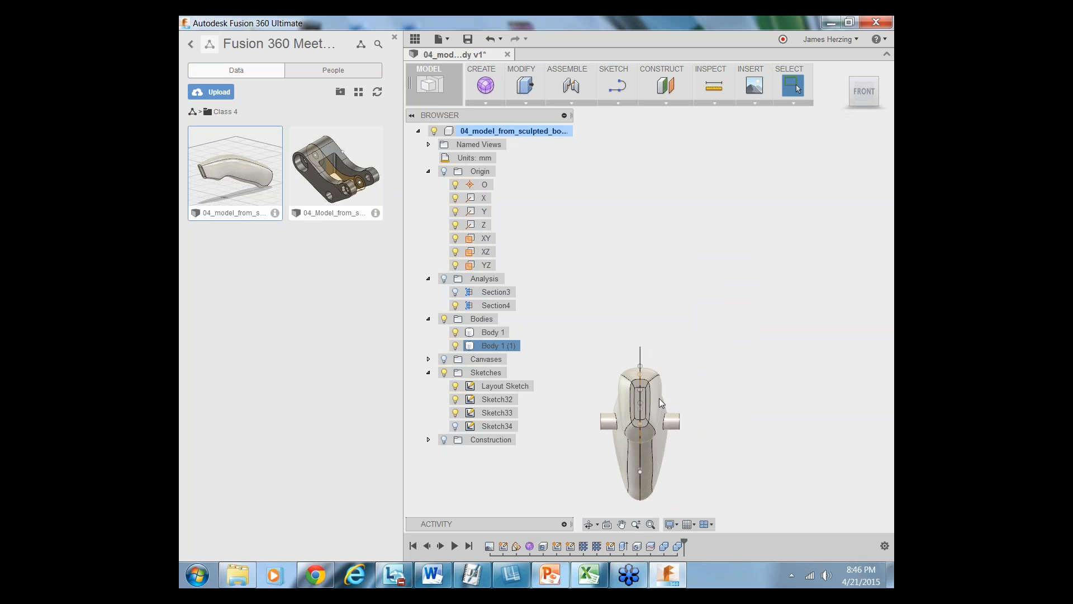
mouse_move(843, 95)
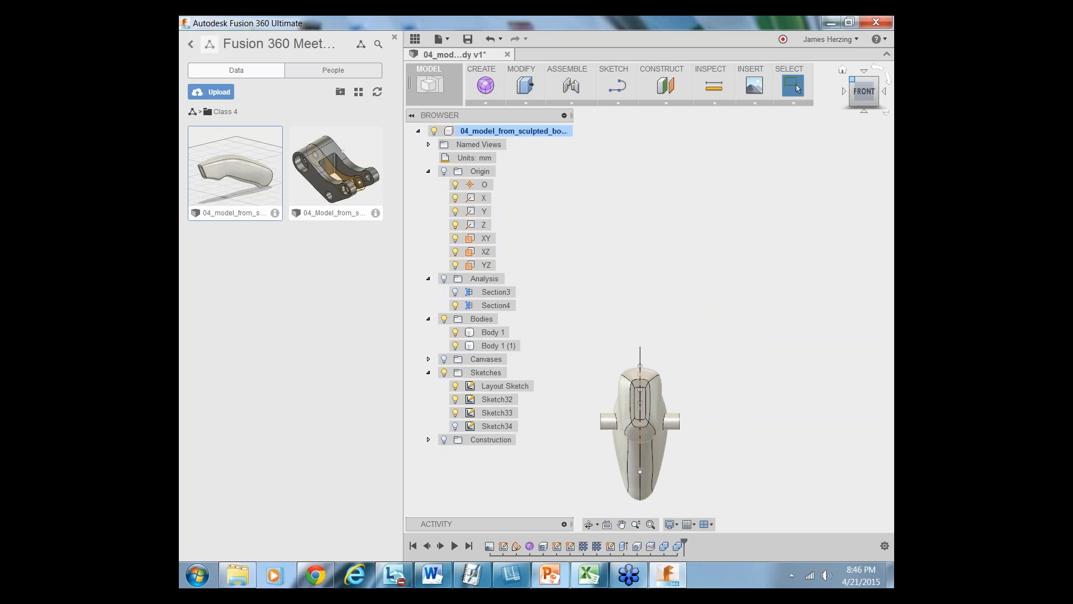
click(842, 70)
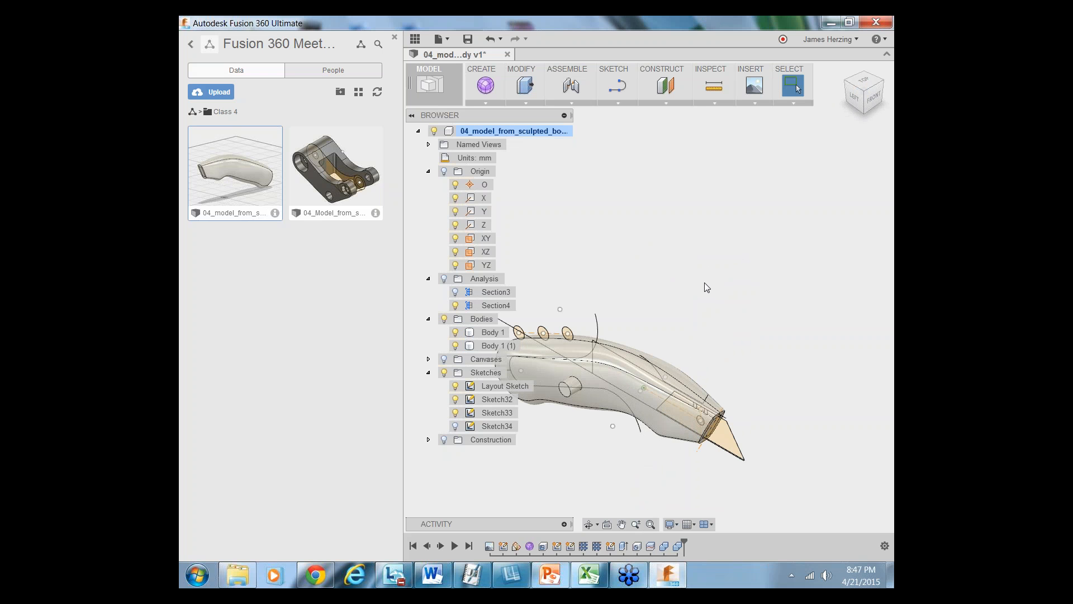
Delete the boss faces that protrude from both sides of the handle
click(588, 525)
drag(595, 464, 599, 402)
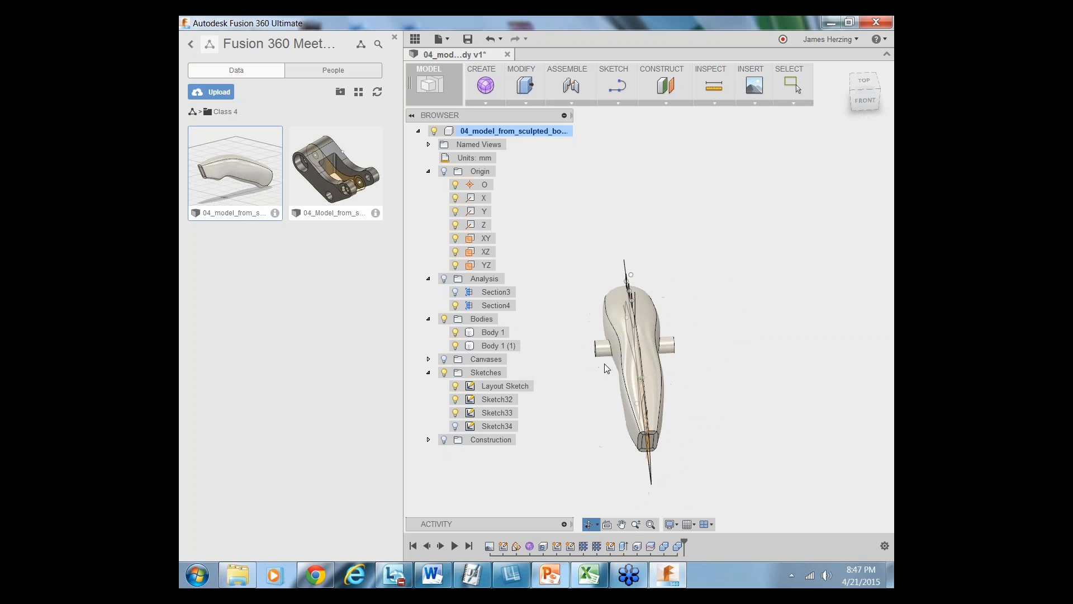
key(Escape)
click(662, 349)
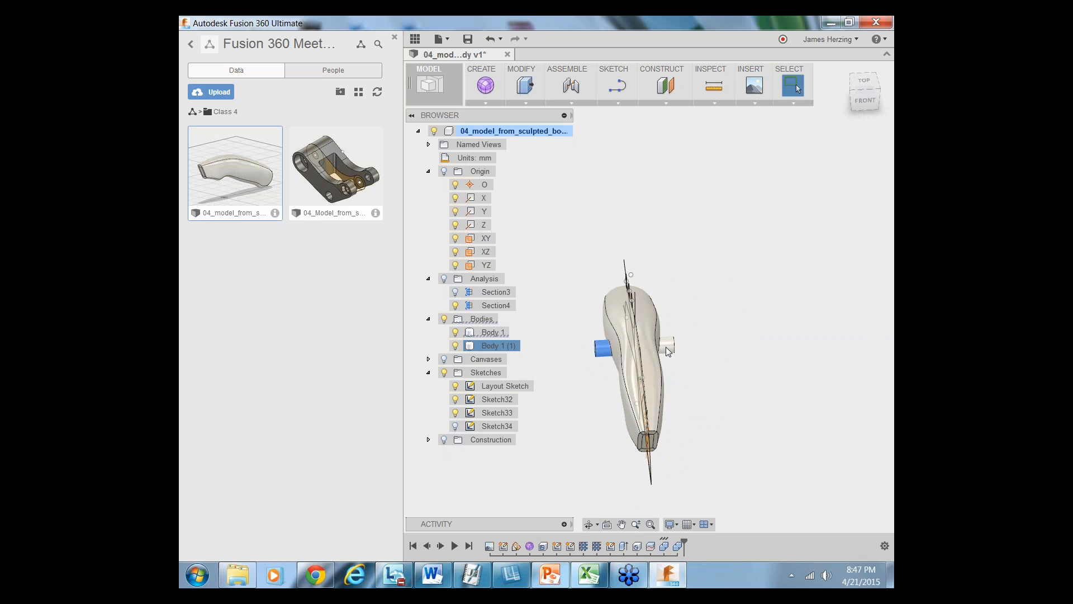
click(829, 363)
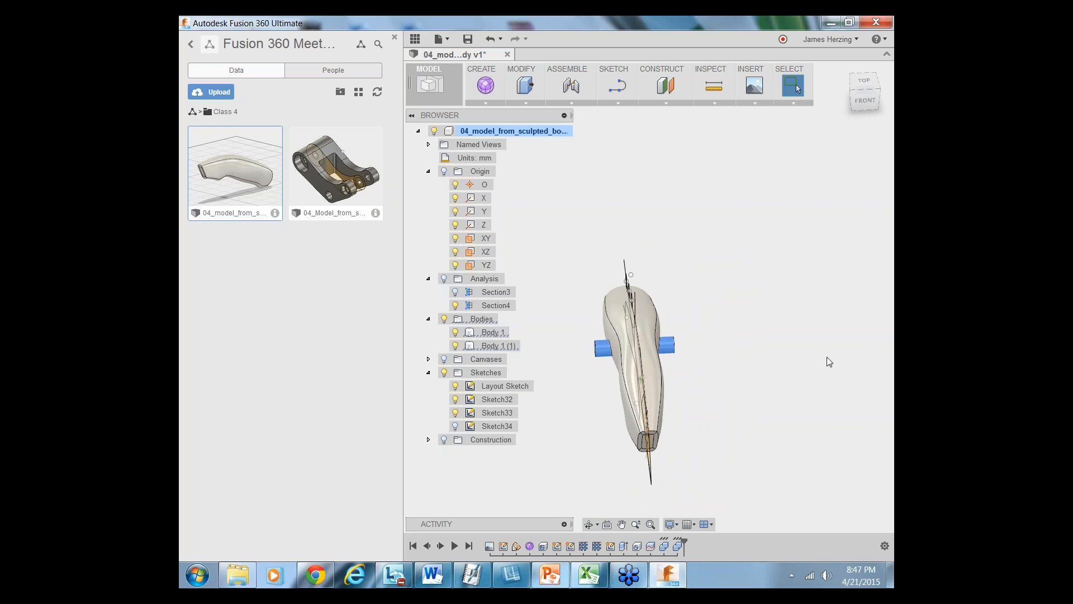
key(Delete)
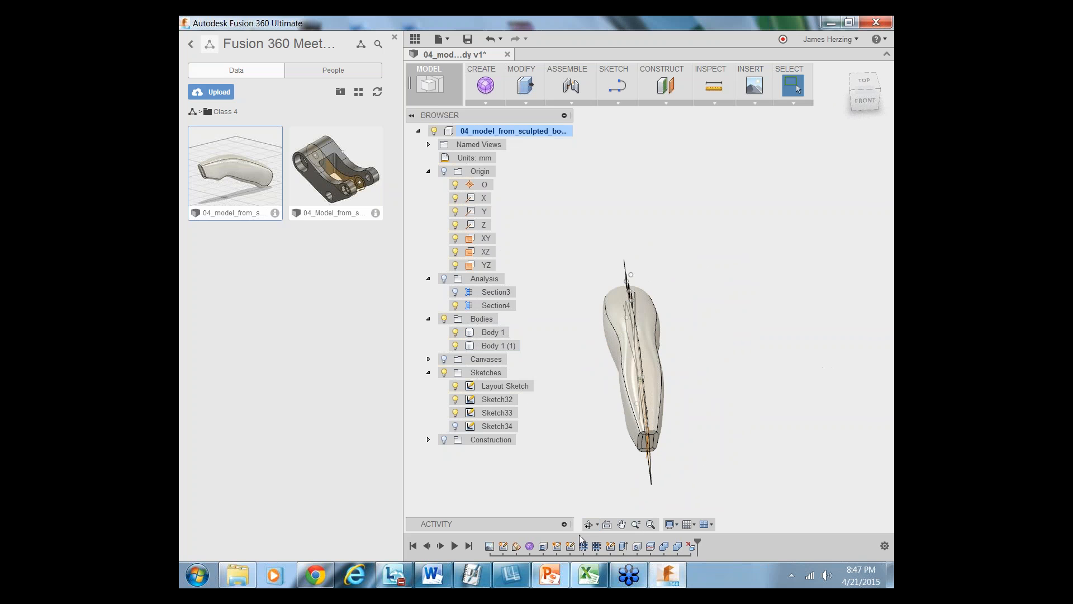
Inspect the cleaned-up outer surfaces from the side and back, highlighting the Body 1 (1) handle half
click(589, 524)
drag(718, 382, 641, 361)
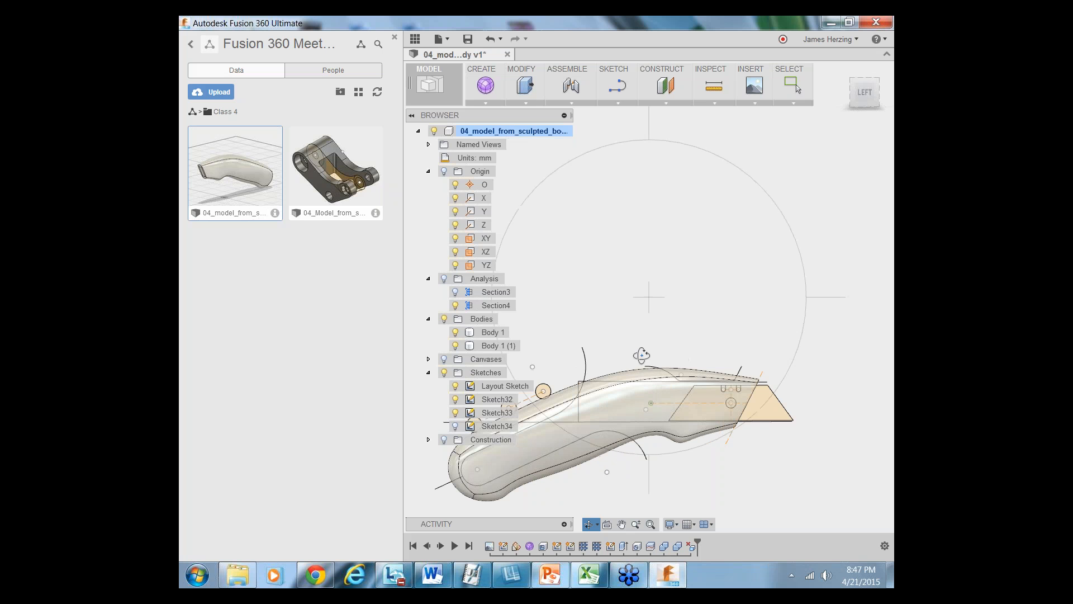
key(Escape)
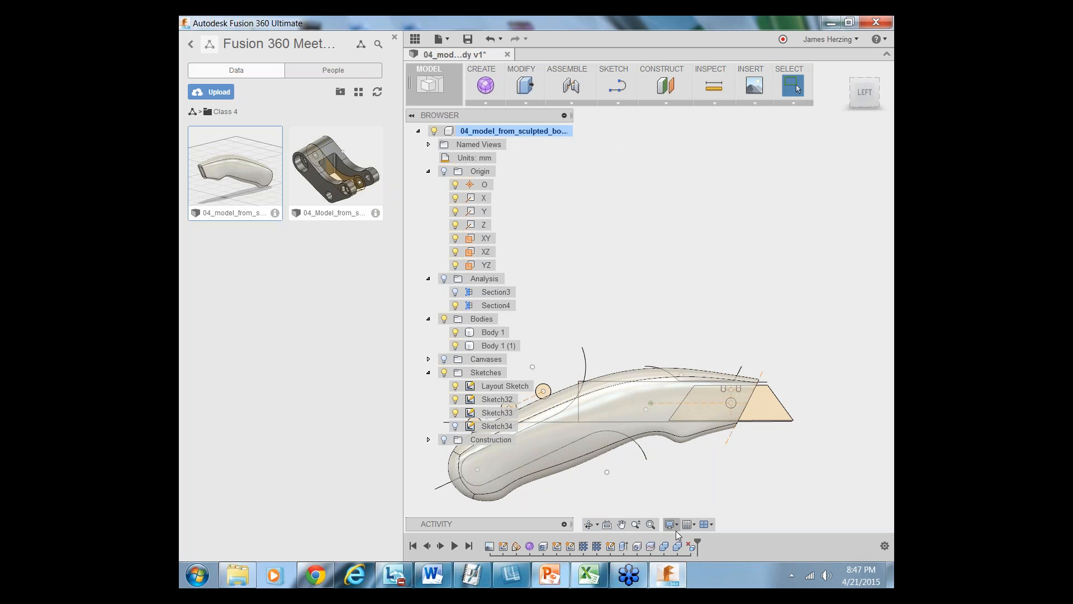
scroll(773, 488, down, 3)
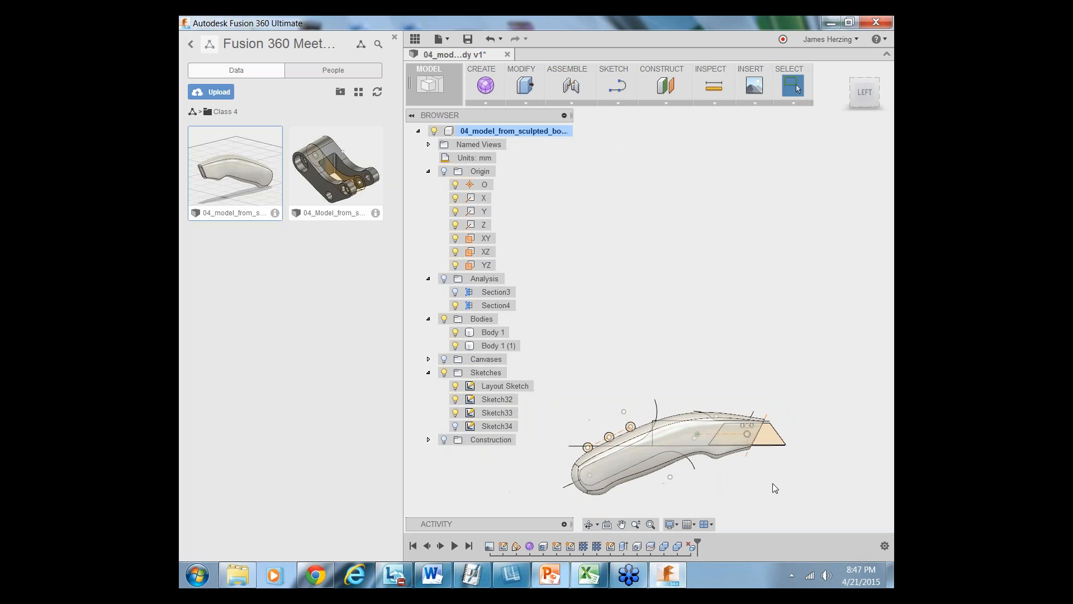
click(497, 345)
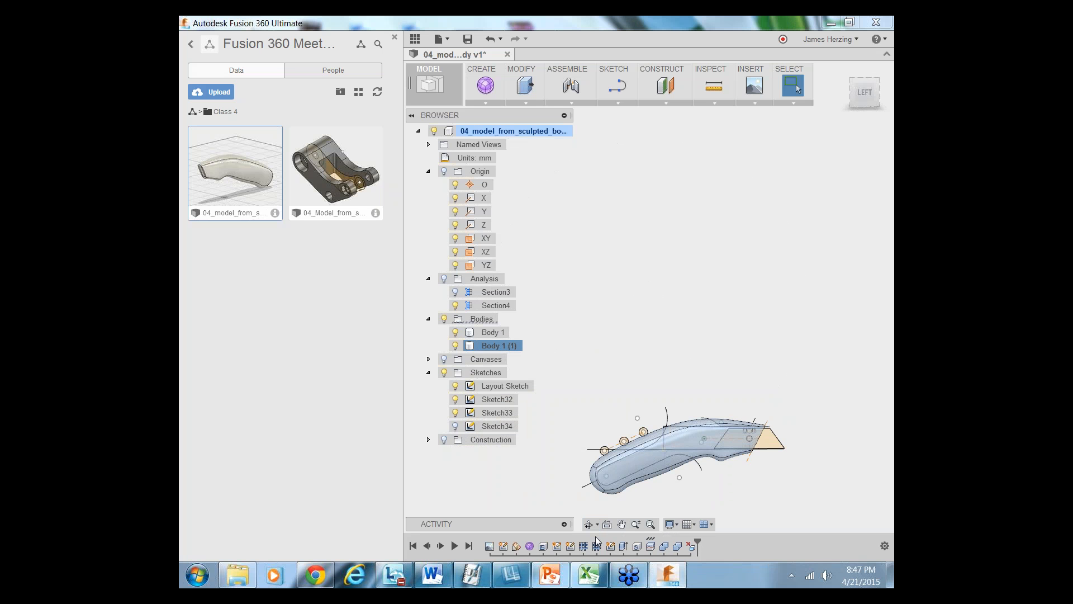
click(589, 524)
drag(621, 391, 686, 417)
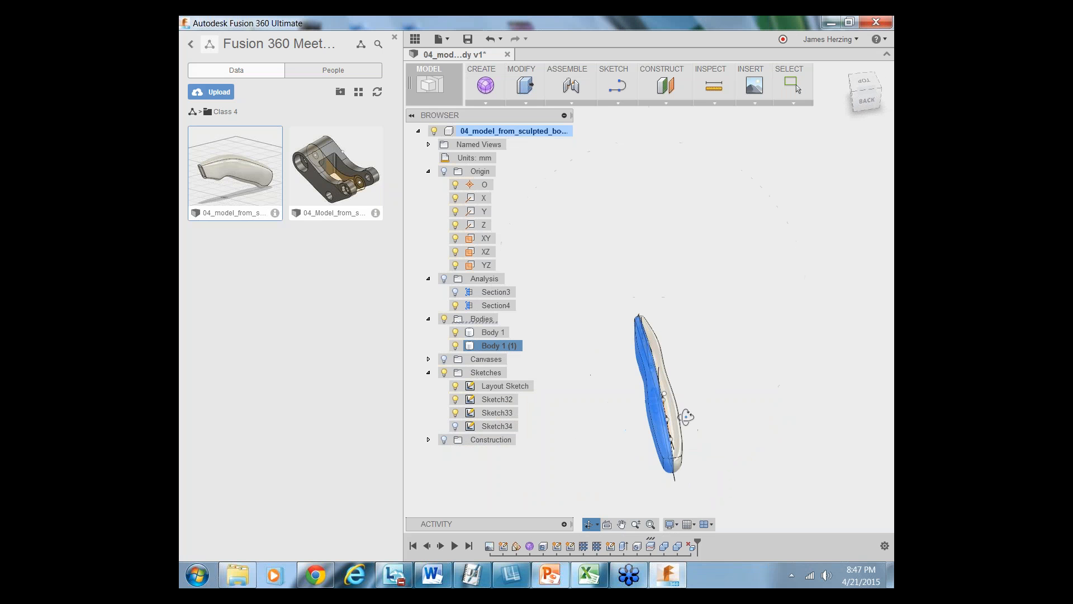
key(Escape)
click(823, 283)
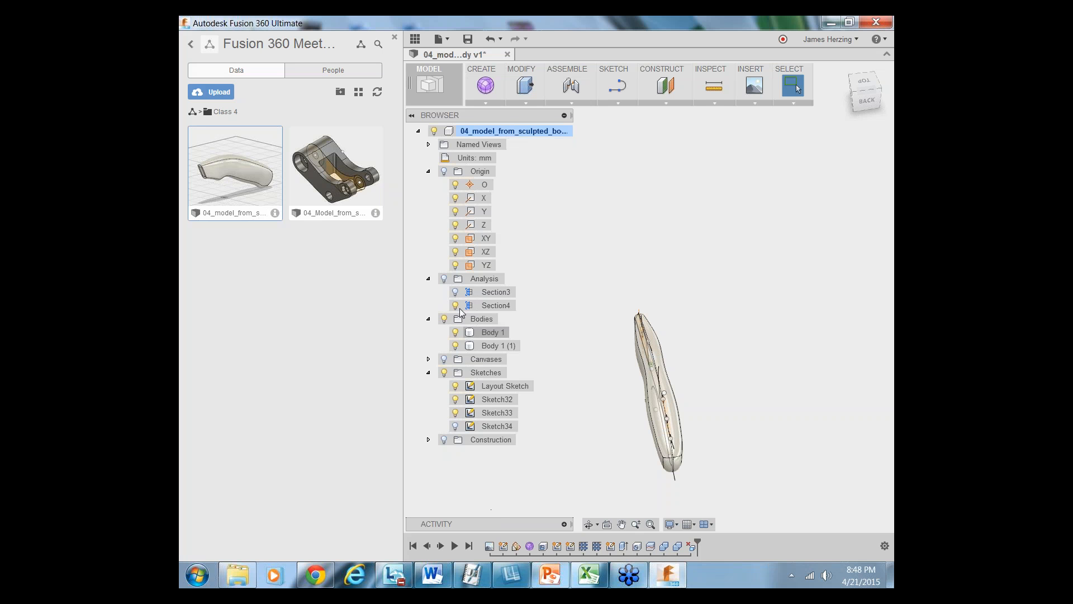
Show the section analysis to check the cut handle, hide it again, and view the whole handle from the back left
click(444, 280)
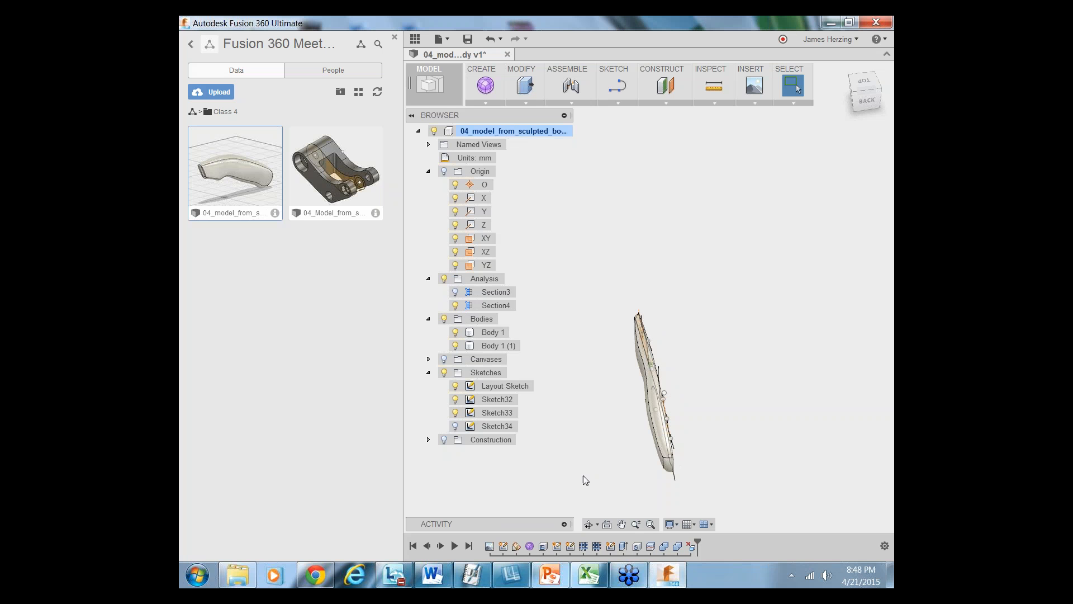
scroll(575, 489, up, 2)
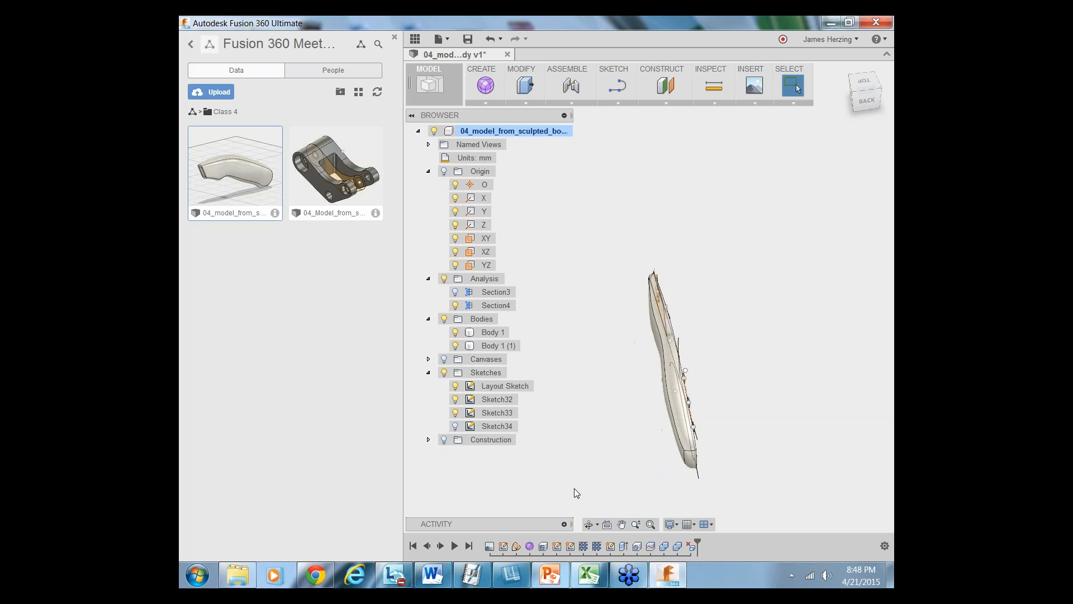
scroll(576, 489, down, 2)
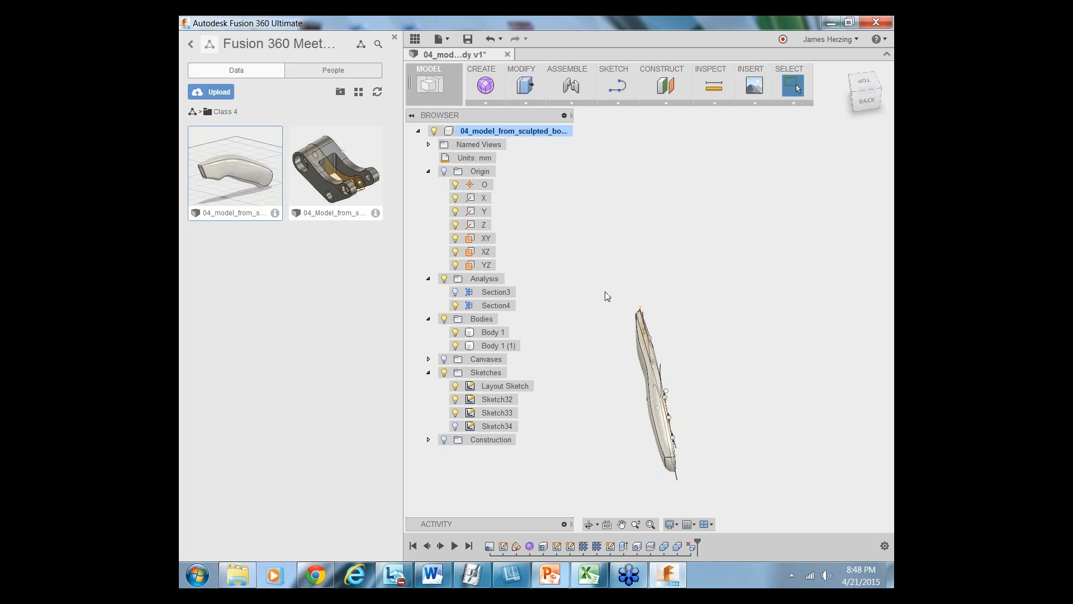
click(444, 279)
click(589, 523)
drag(628, 408, 606, 379)
key(Escape)
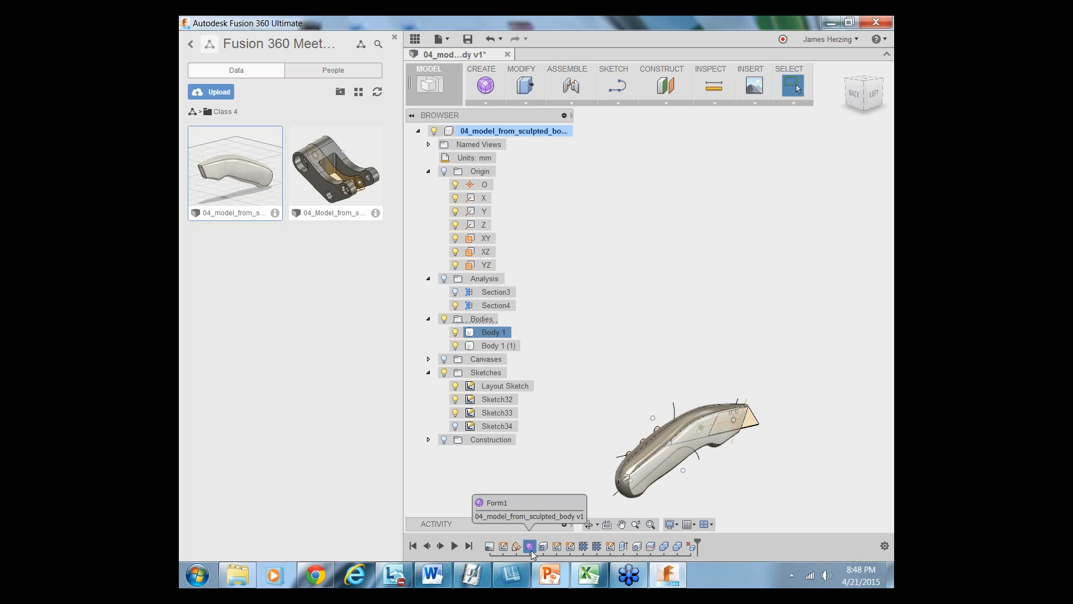
Open the Form1 feature for sculpt editing and hide all sketches so only the handle form shows
right_click(531, 552)
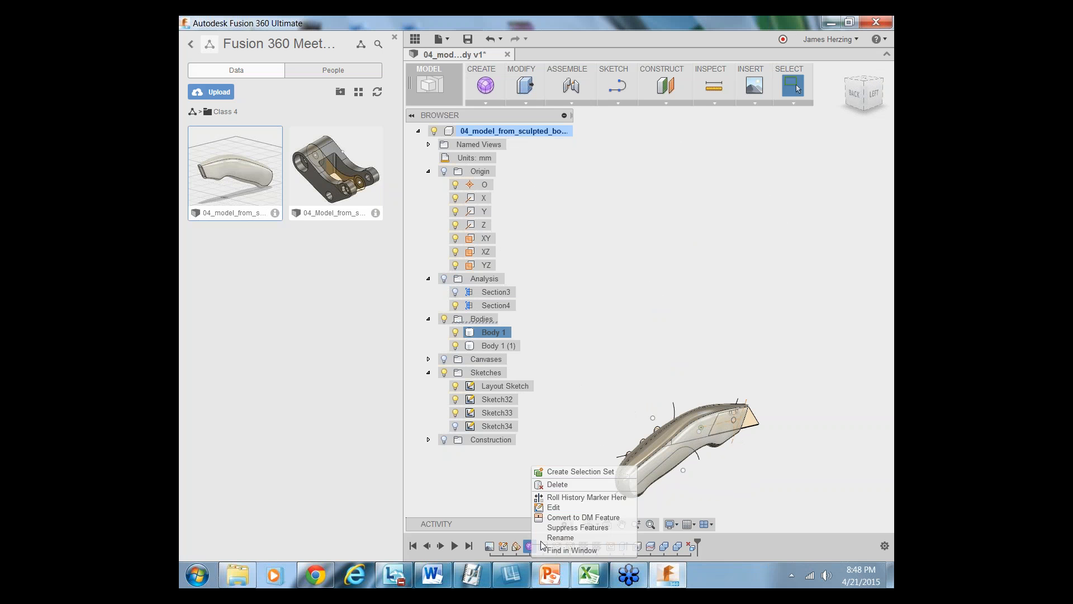
click(561, 508)
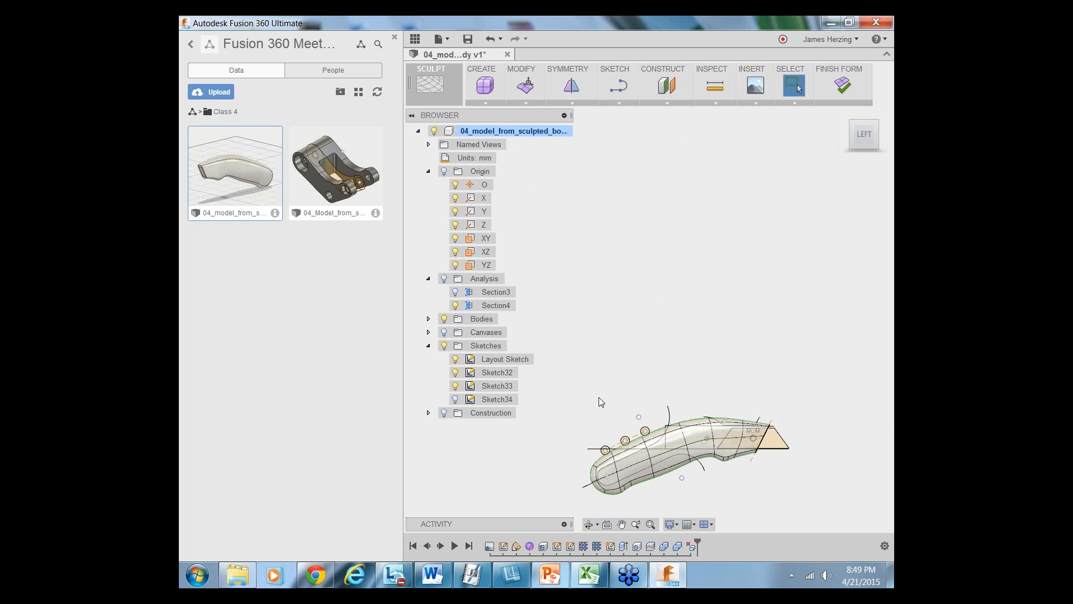
click(444, 346)
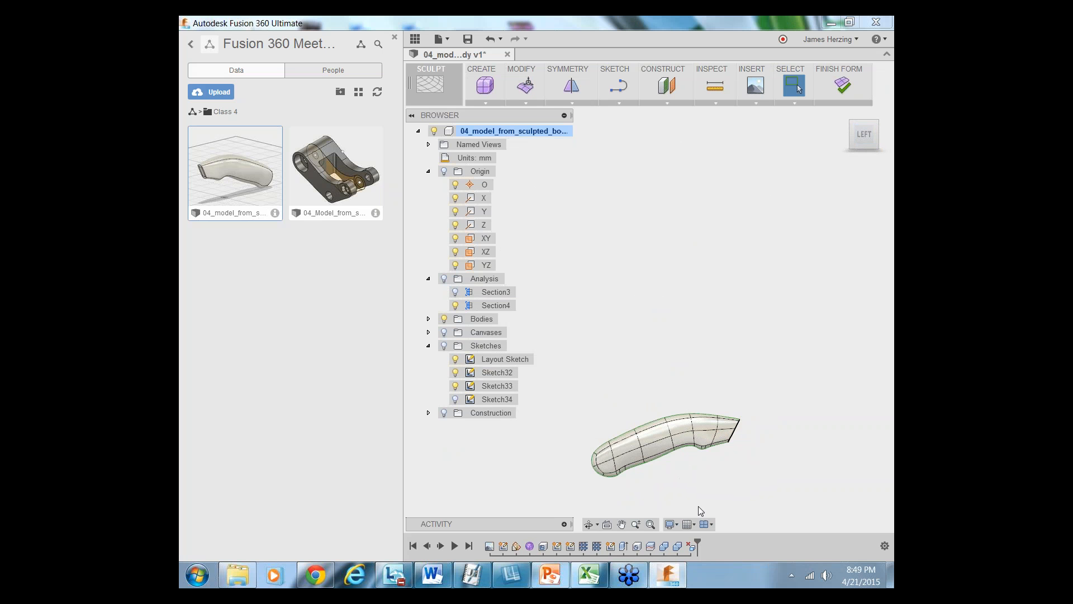
scroll(699, 507, up, 3)
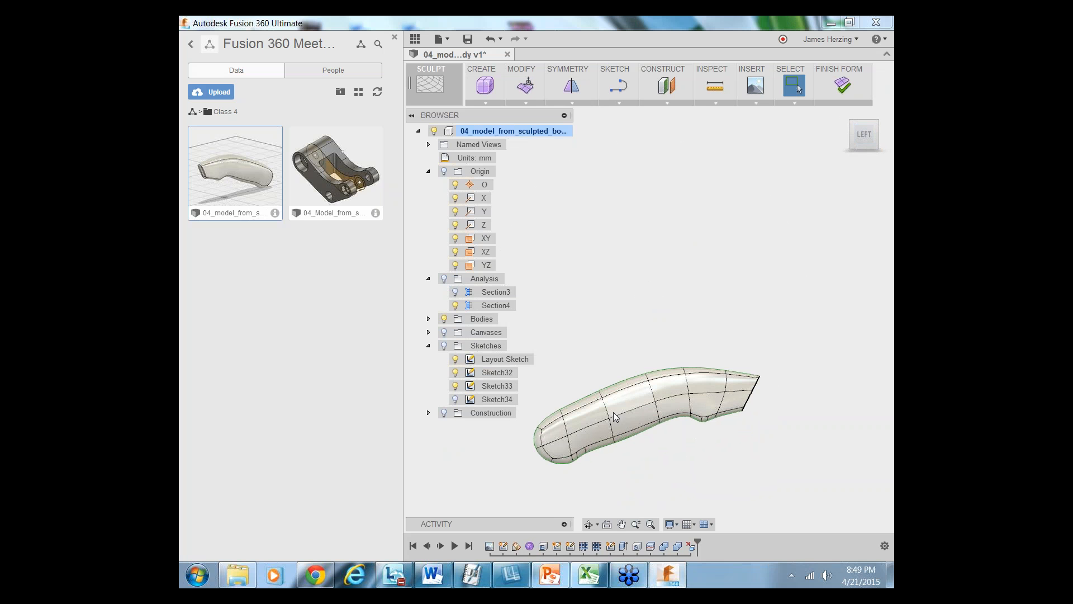
mouse_move(868, 148)
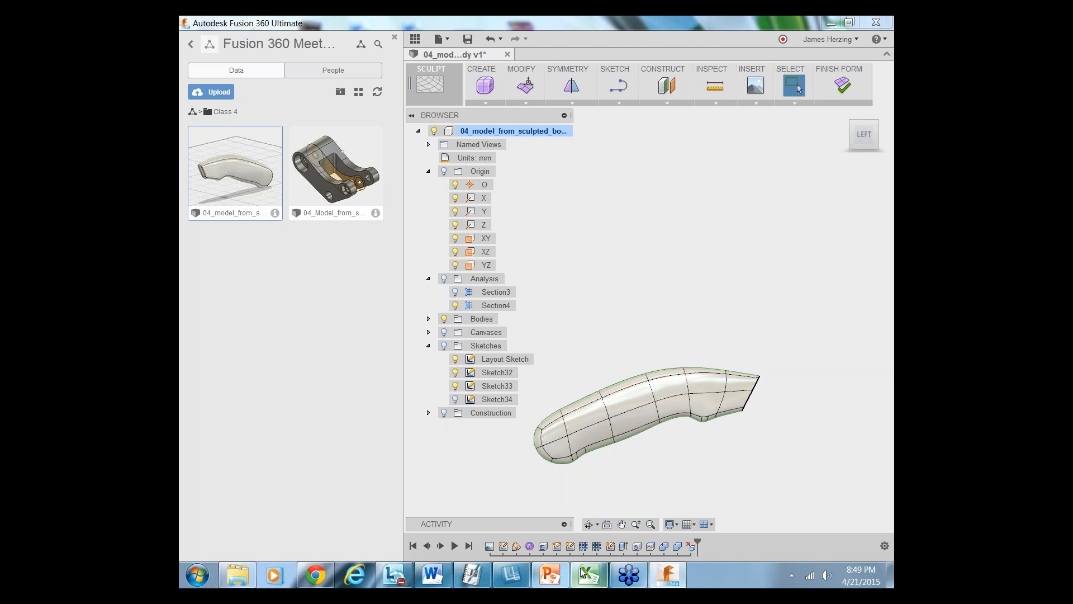
Upgrade the T-Spline body and use Edit Form to move the face at the middle of the handle's underside vertically by -5 mm
click(632, 438)
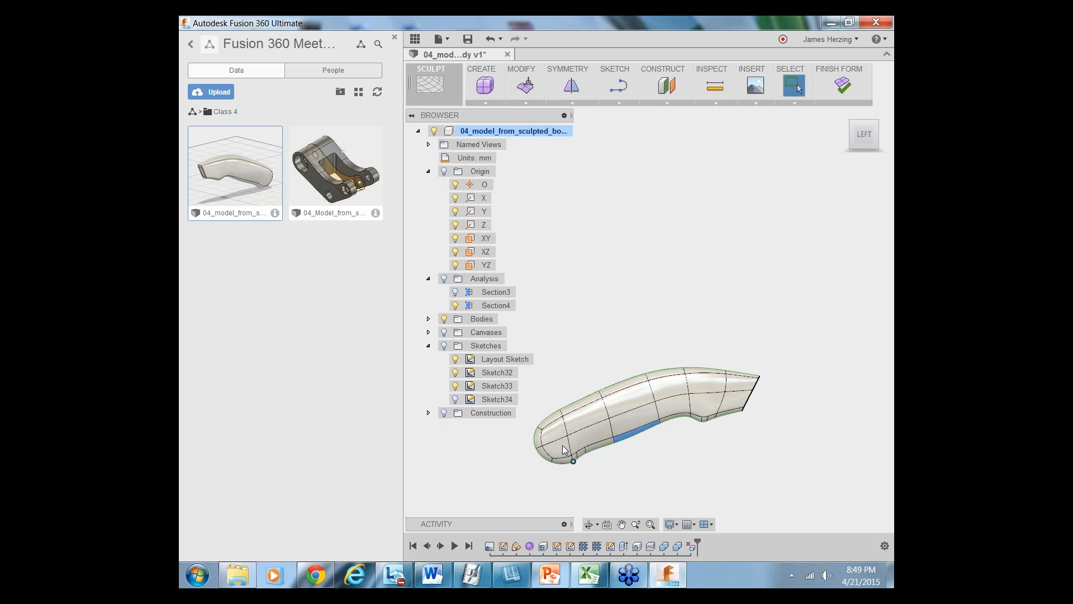
right_click(611, 281)
click(648, 266)
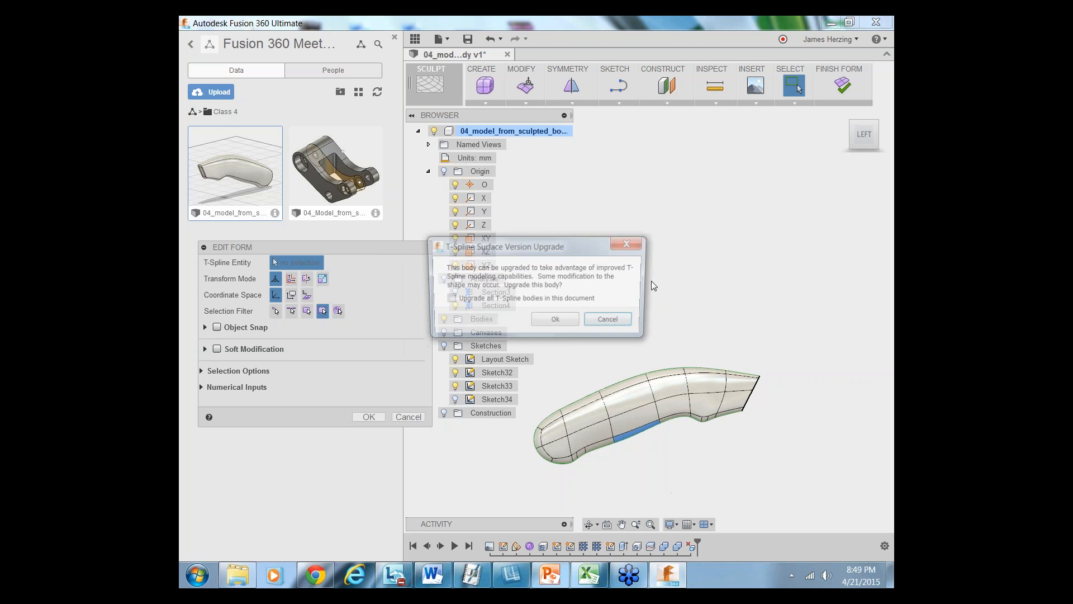
click(559, 322)
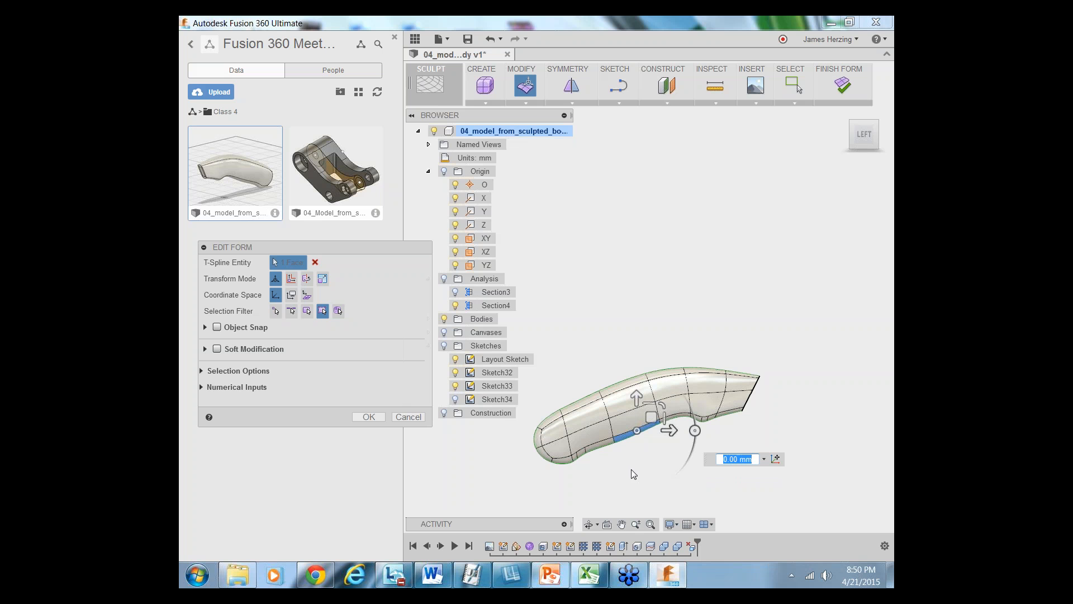
mouse_move(637, 398)
mouse_down()
mouse_move(644, 487)
mouse_move(640, 398)
mouse_move(642, 414)
mouse_up()
drag(731, 474, 708, 476)
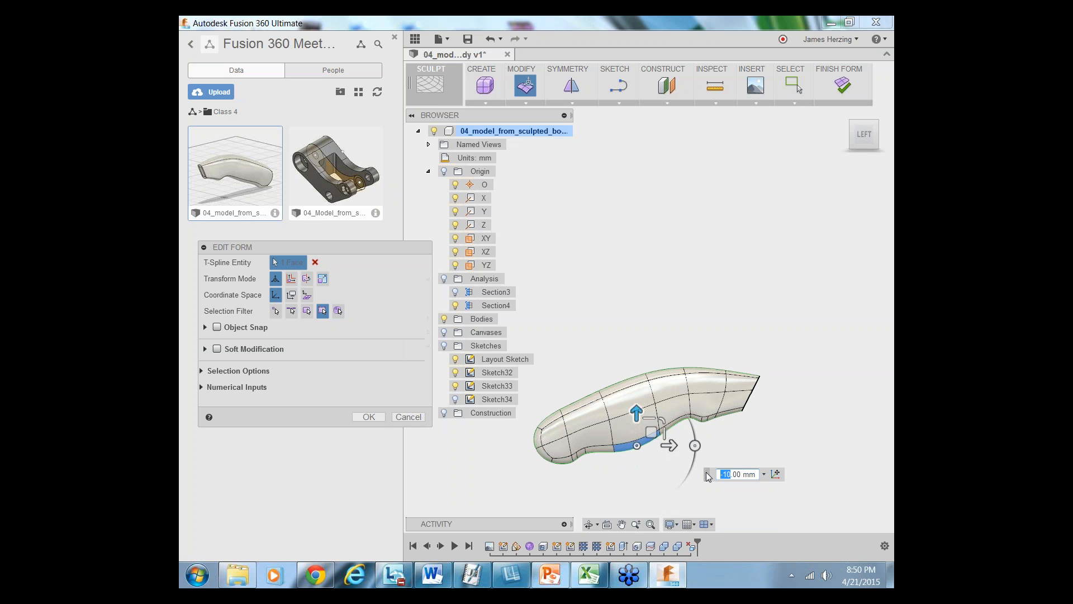
text(-5)
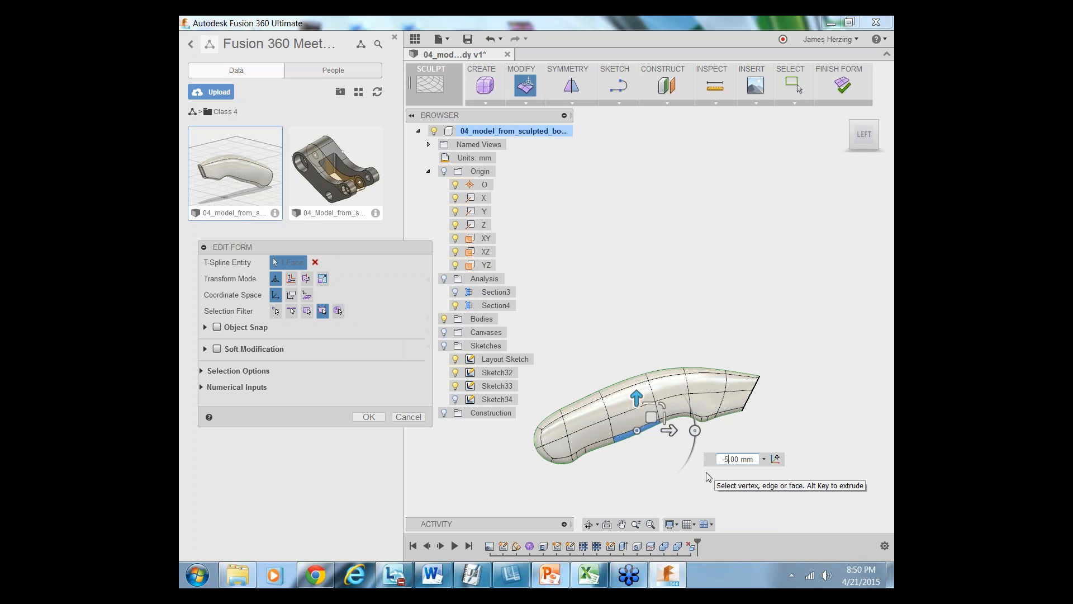
key(Return)
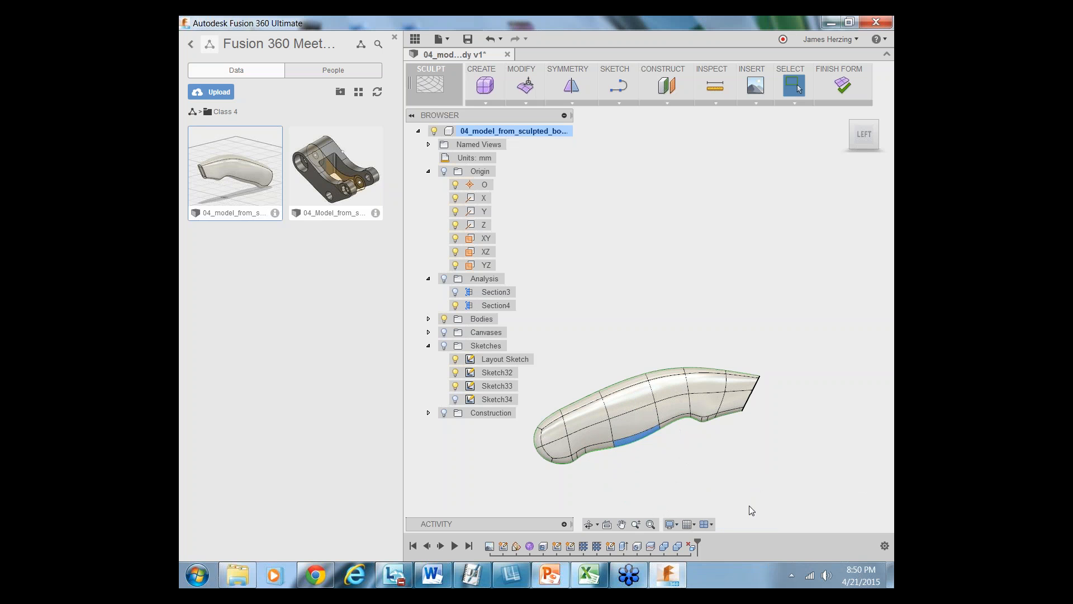
Use Edit Form to move the underside edge at the finger stop near the blade end vertically by -5 mm
click(704, 463)
right_click(697, 434)
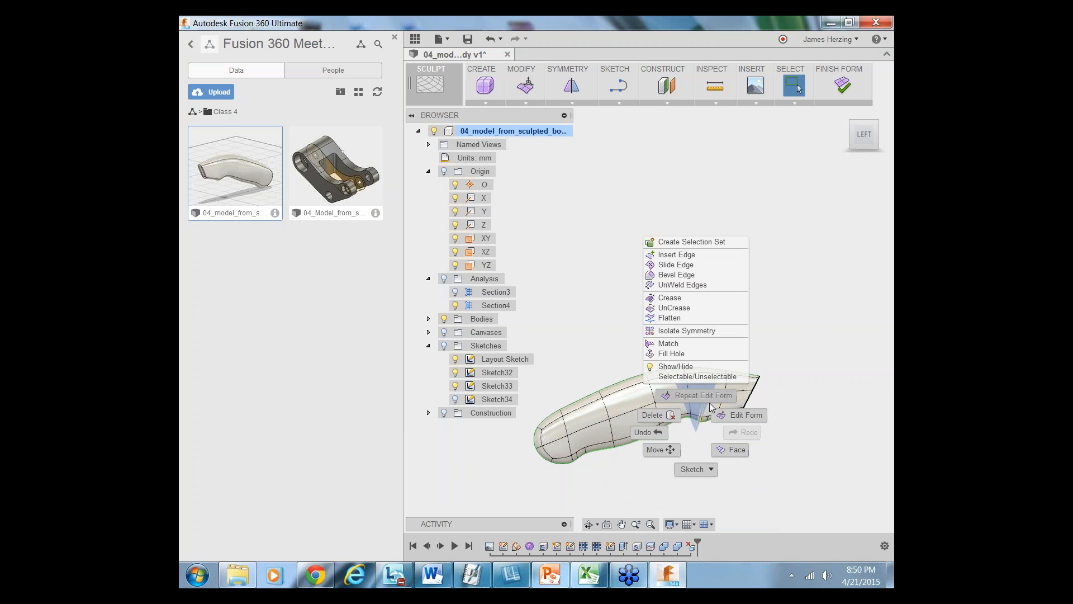
click(723, 416)
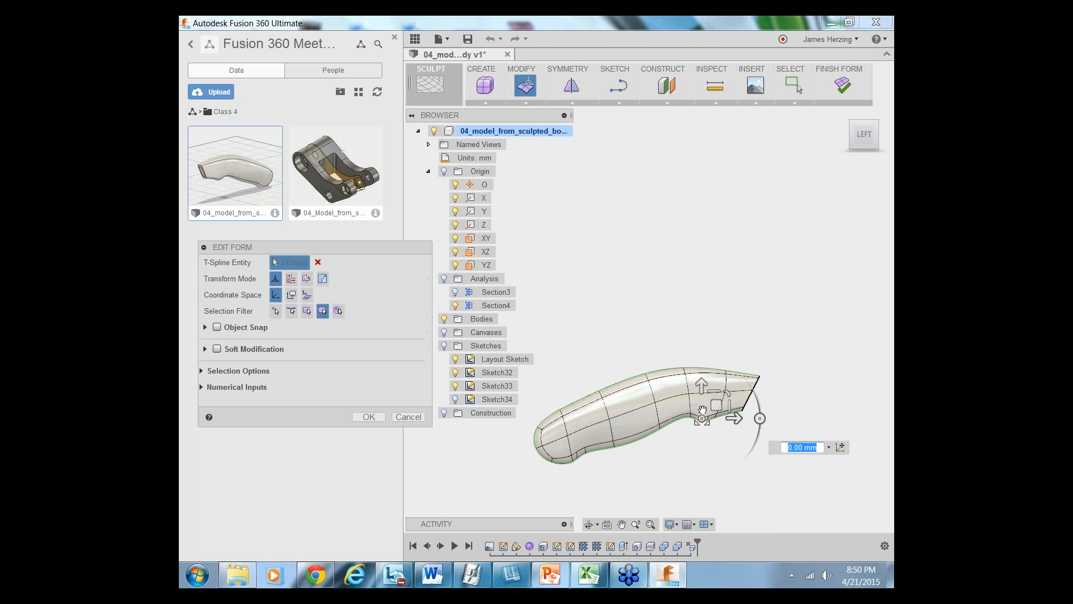
drag(700, 385, 701, 398)
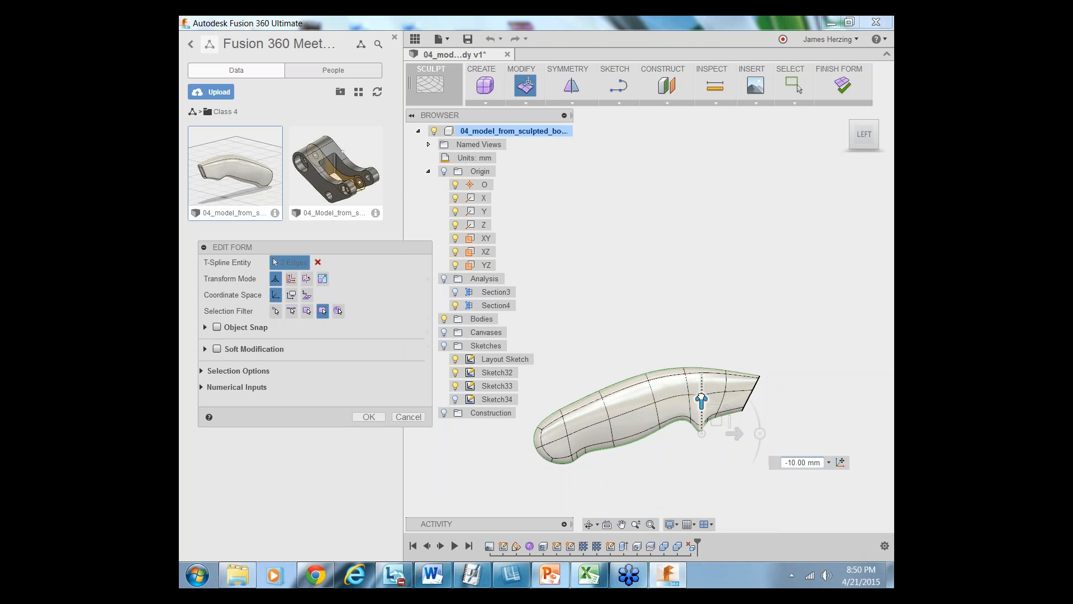
text(-5)
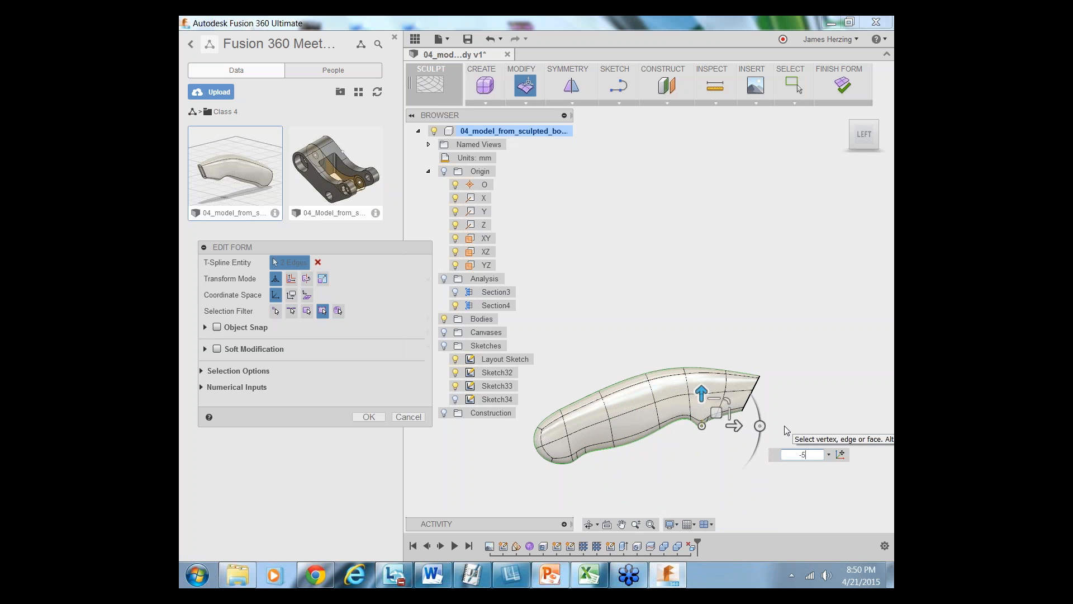
key(Return)
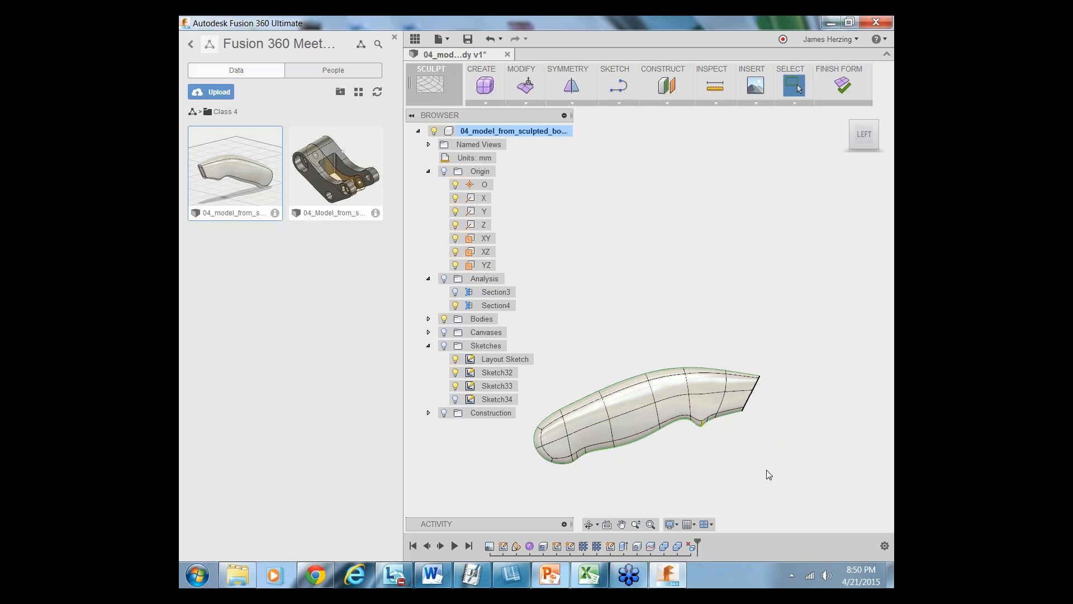
Examine the reshaped finger stop and underside of the form up close, at a slight angle and from the left view
scroll(727, 402, up, 2)
scroll(710, 442, up, 4)
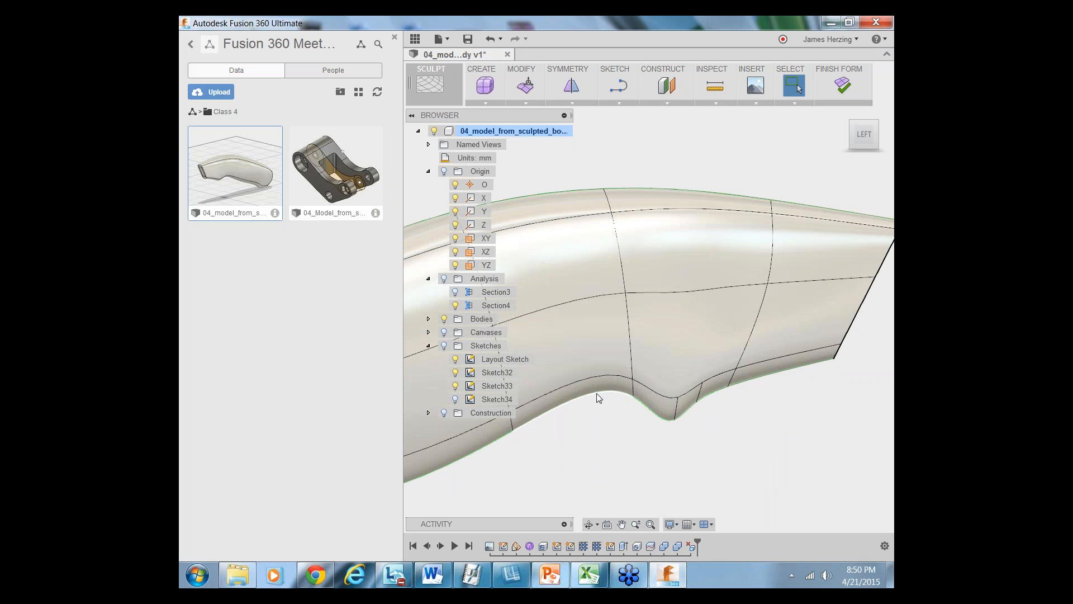
drag(653, 365, 683, 459)
click(588, 524)
drag(674, 414, 644, 367)
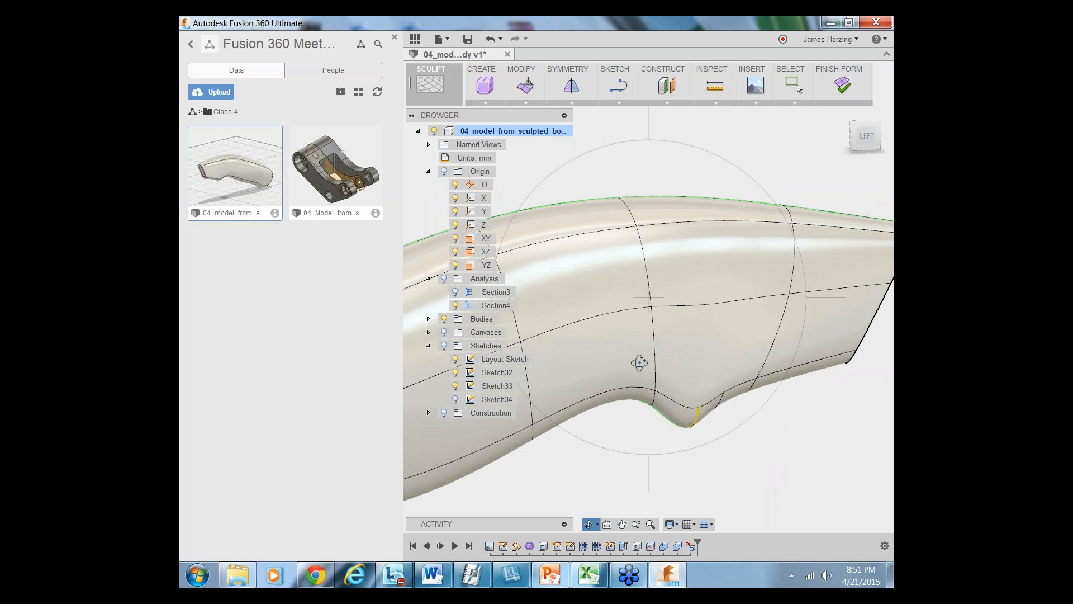
key(Escape)
scroll(638, 374, down, 3)
scroll(628, 409, down, 2)
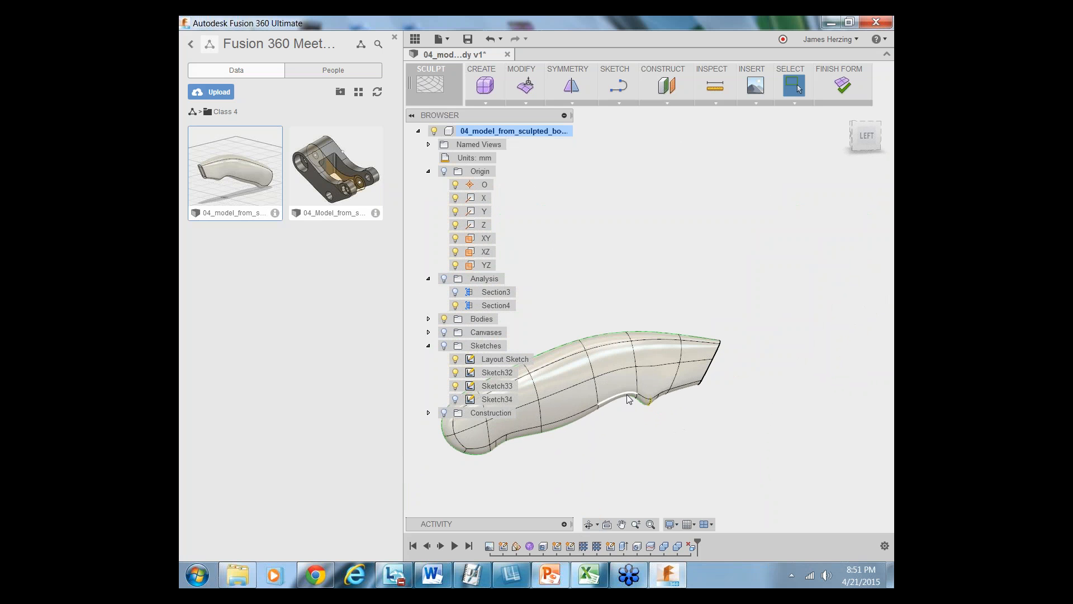
click(867, 136)
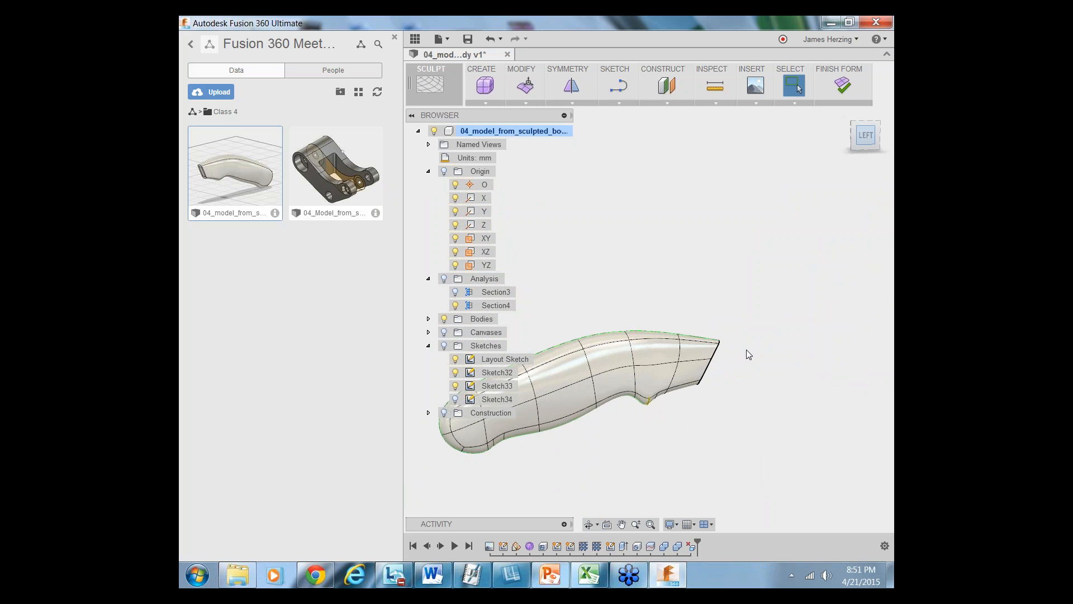
scroll(712, 437, down, 3)
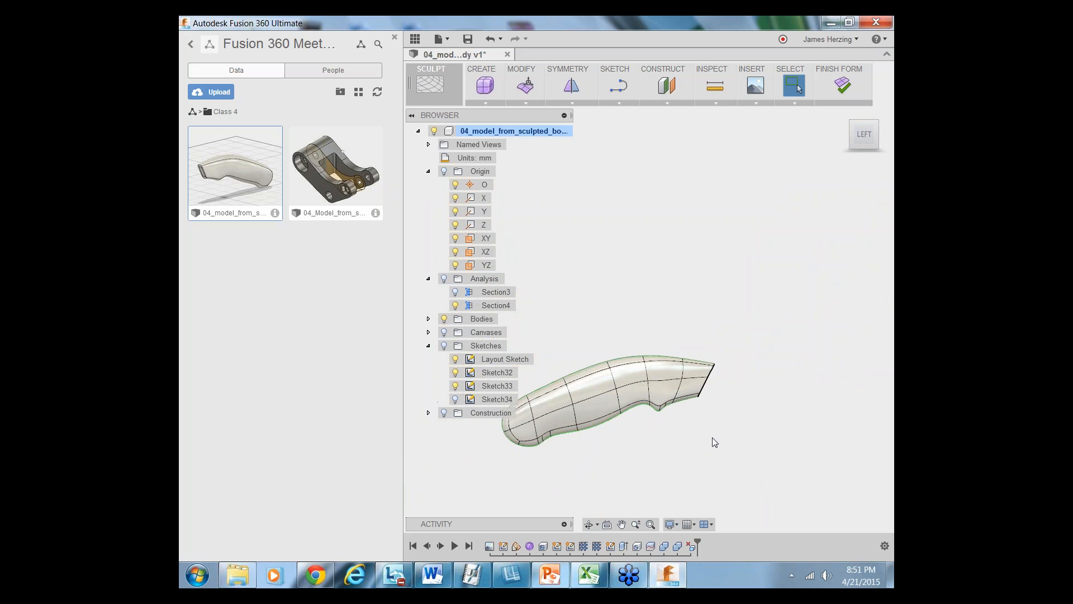
scroll(684, 481, down, 2)
scroll(517, 498, up, 4)
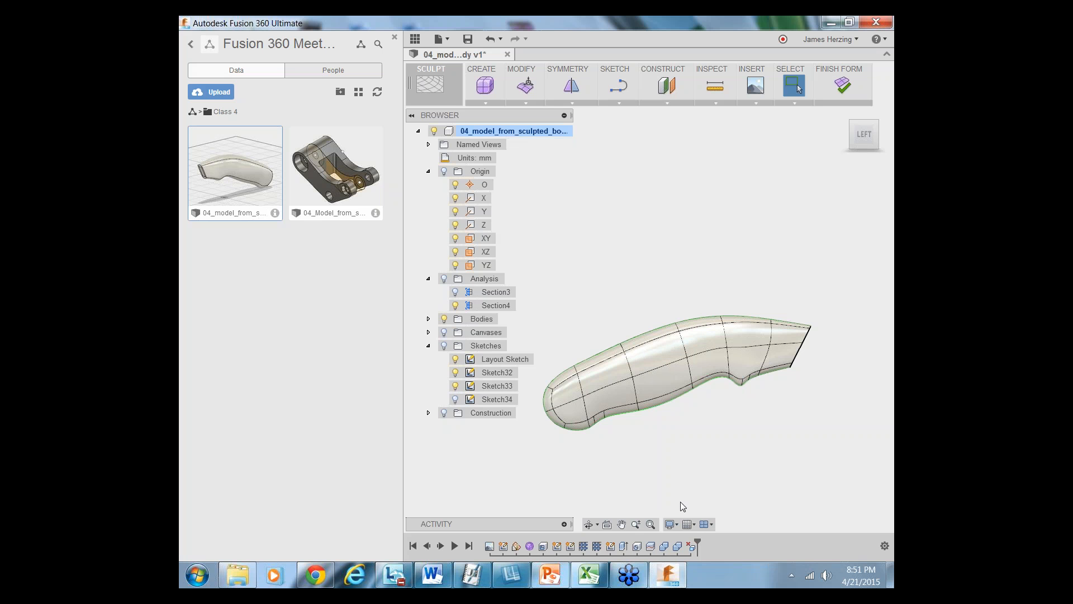
click(678, 525)
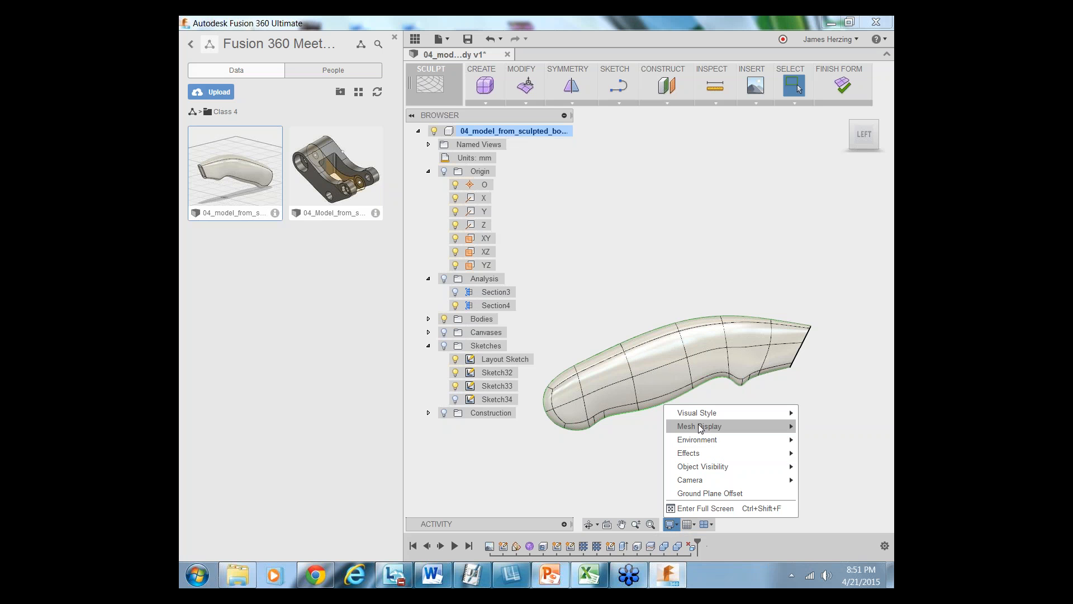
mouse_move(703, 413)
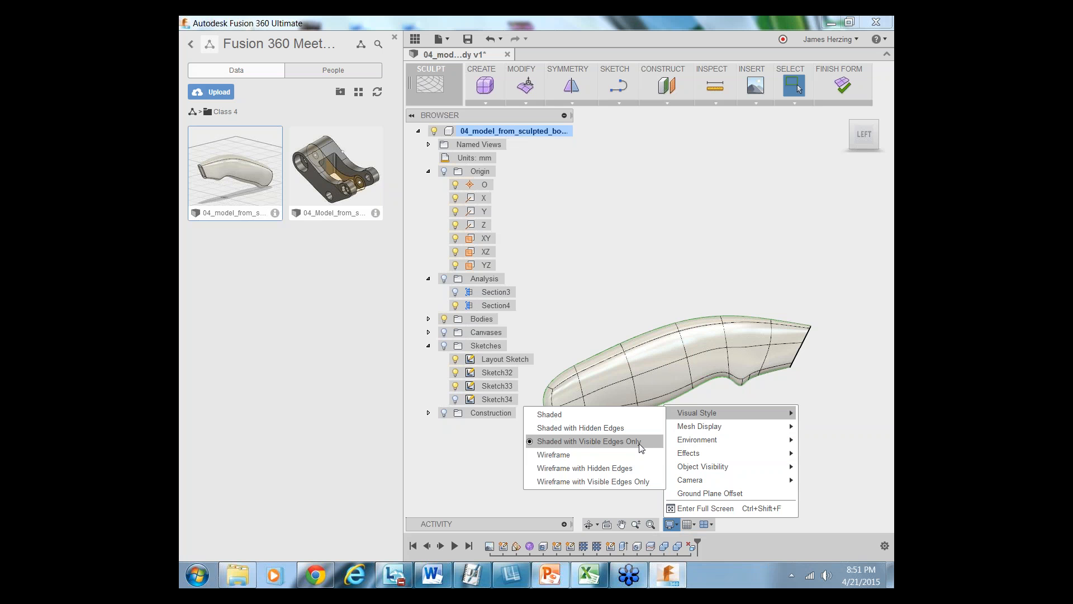
click(760, 276)
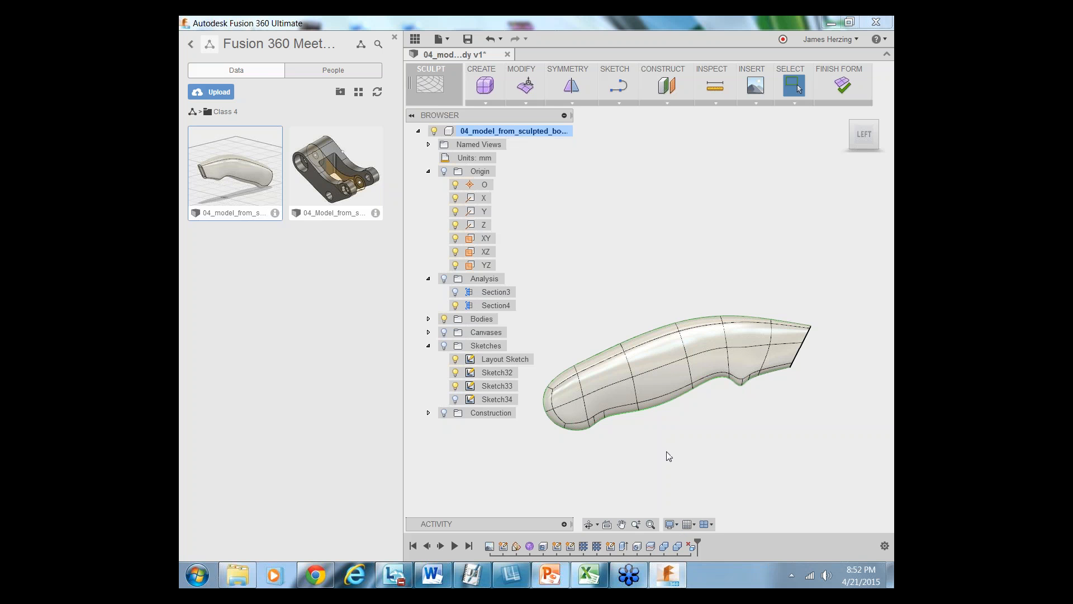
Finish the form and show the section analysis to check the ribs, boss and shell against the reshaped handle
click(842, 84)
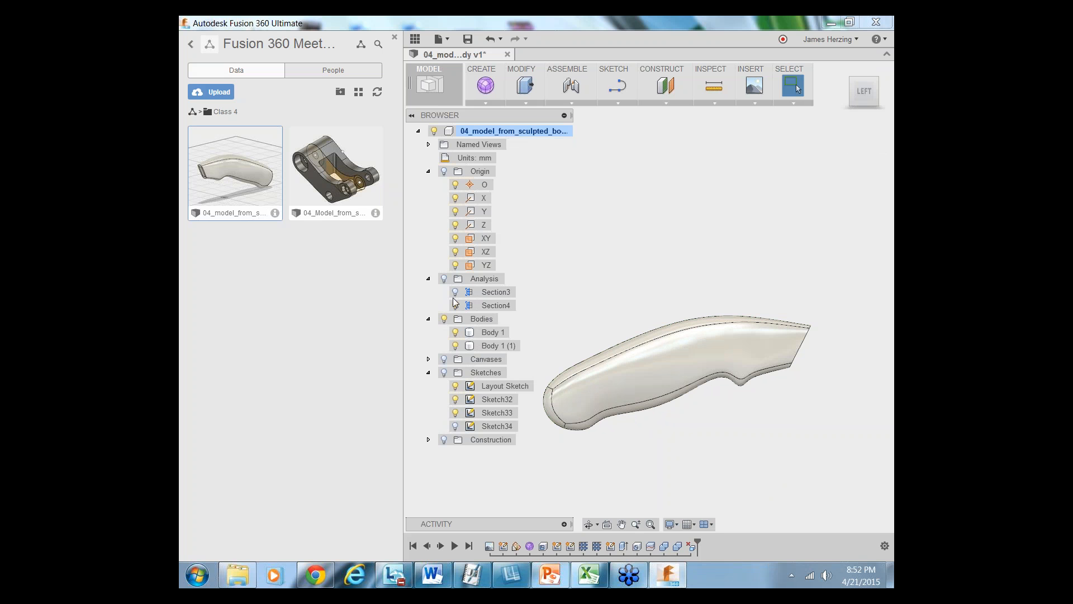
click(444, 278)
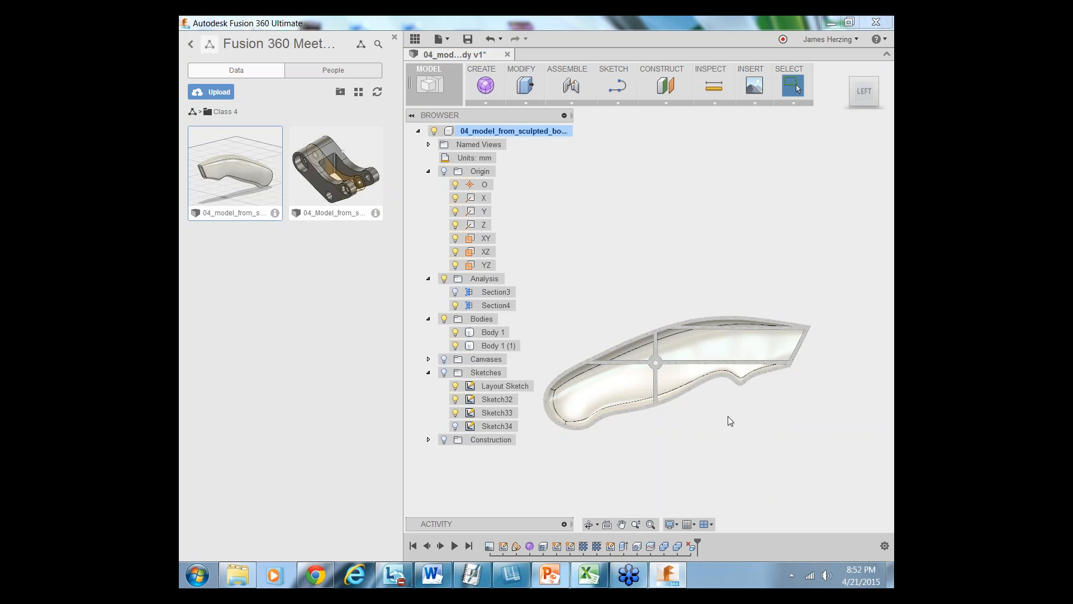
scroll(727, 397, up, 3)
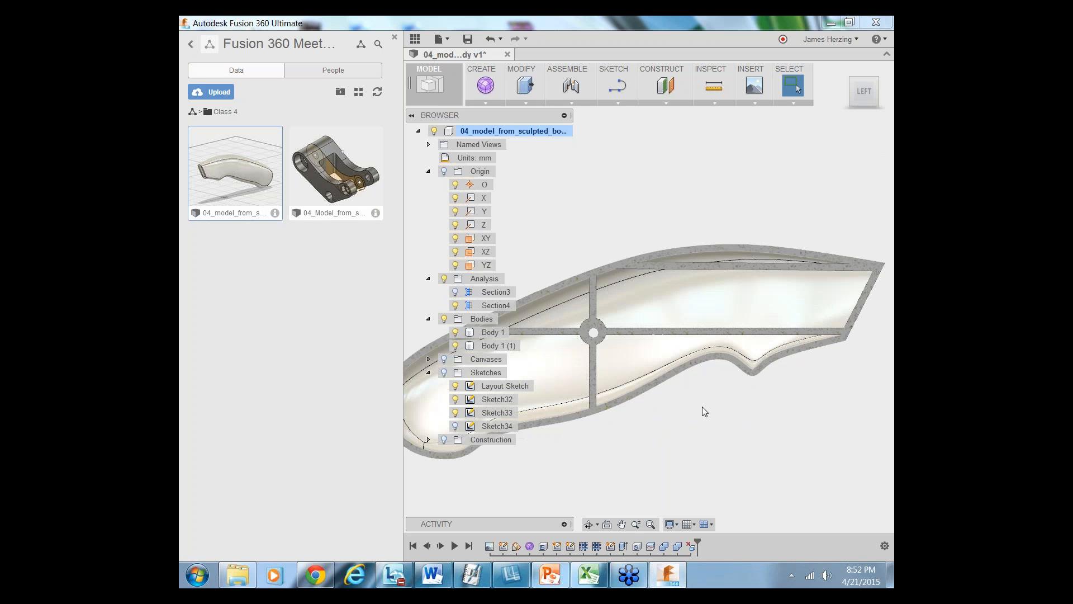
scroll(699, 416, down, 4)
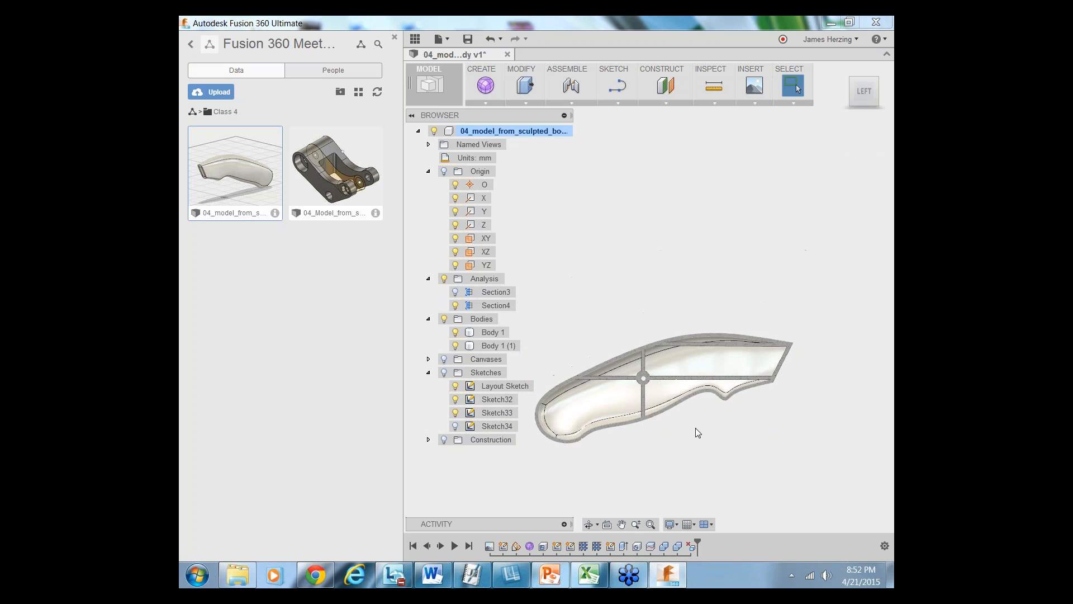
click(721, 383)
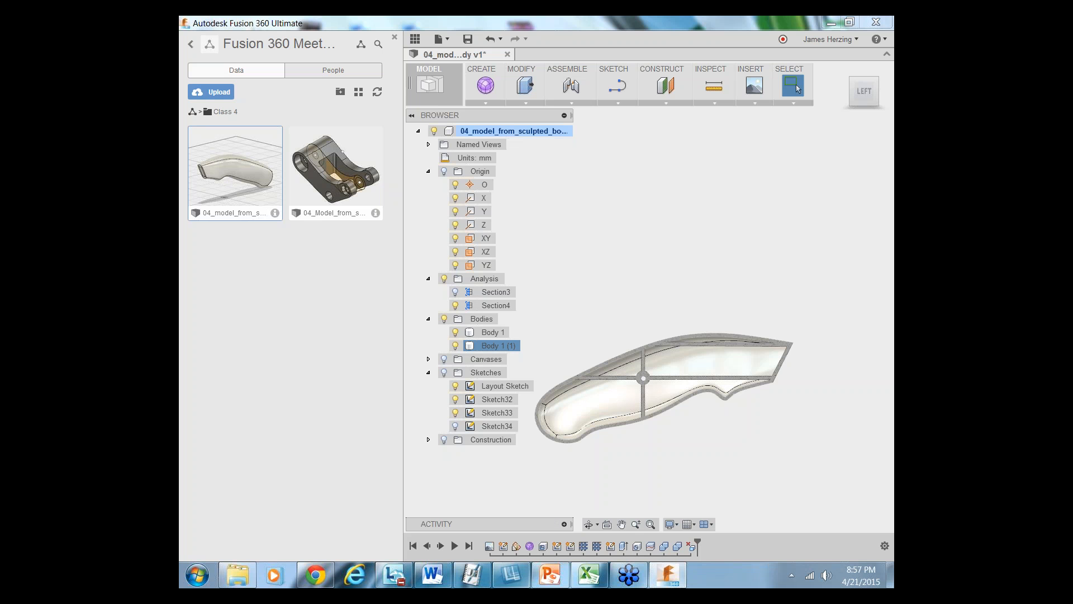
Switch to the Meetup 4 - Modeling PowerPoint presentation, start the slide show from the current slide and advance to the Homework #4 slide
click(550, 574)
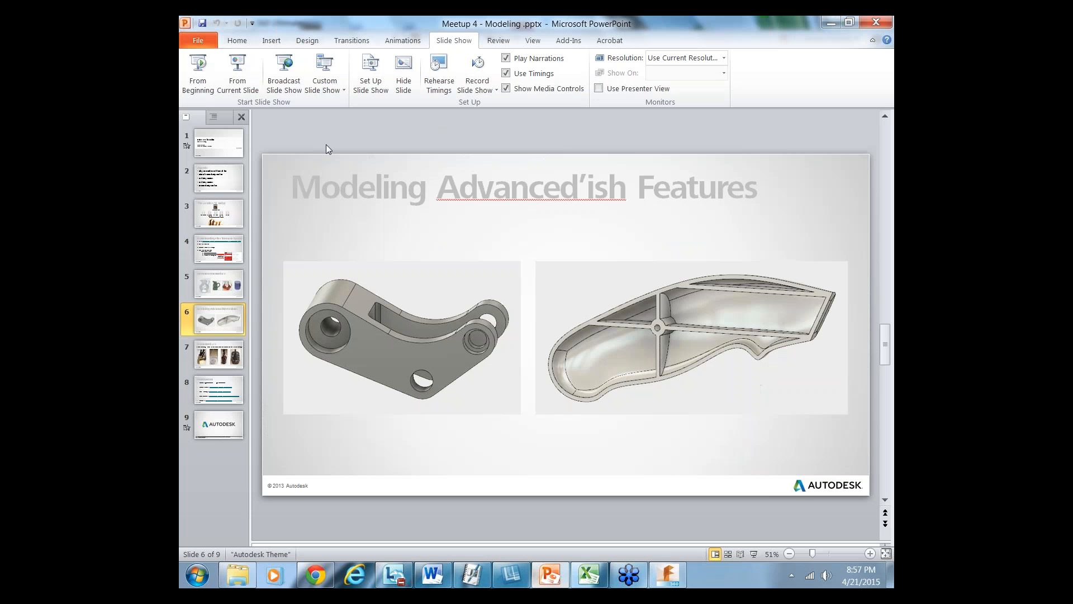
click(233, 76)
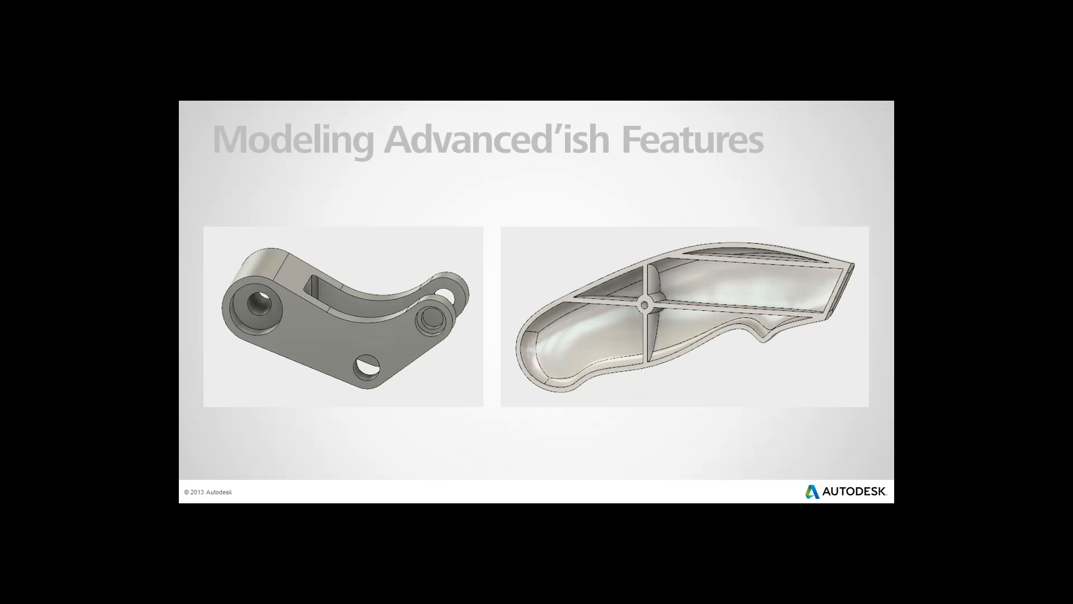
key(Escape)
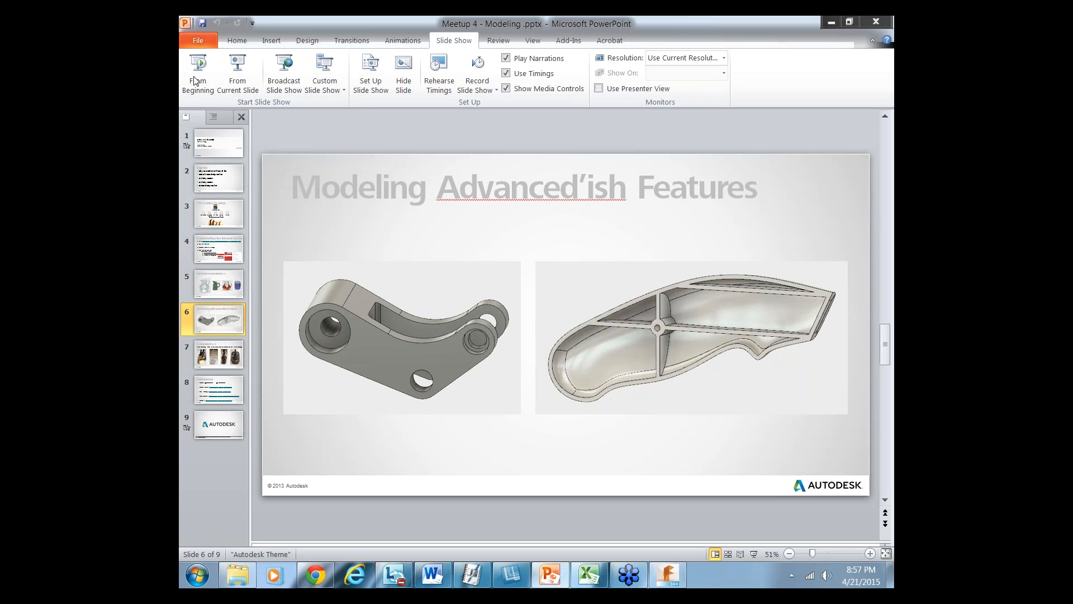
click(236, 85)
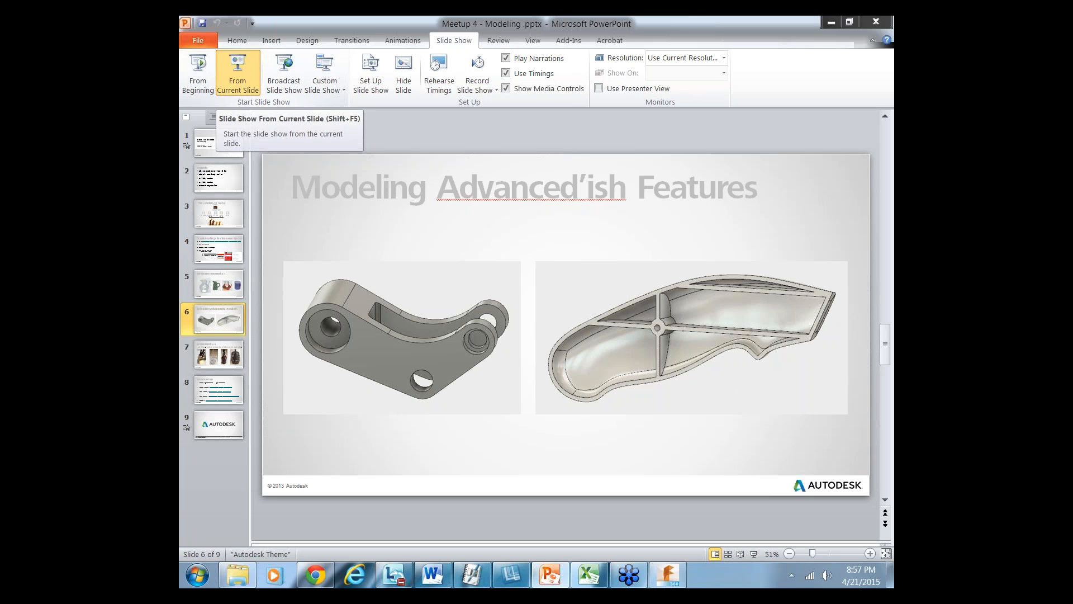
key(Right)
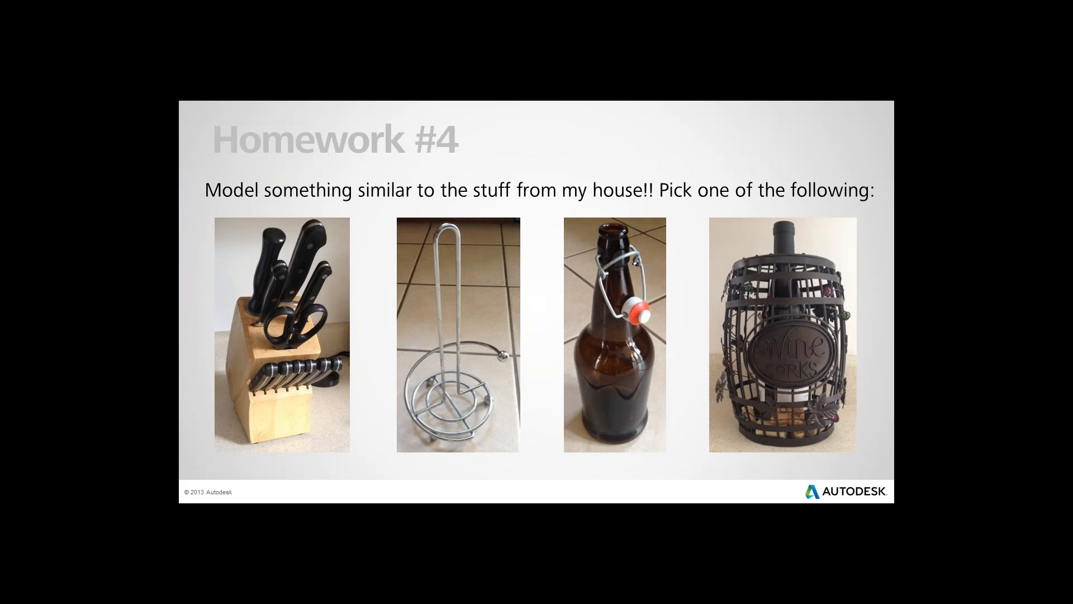